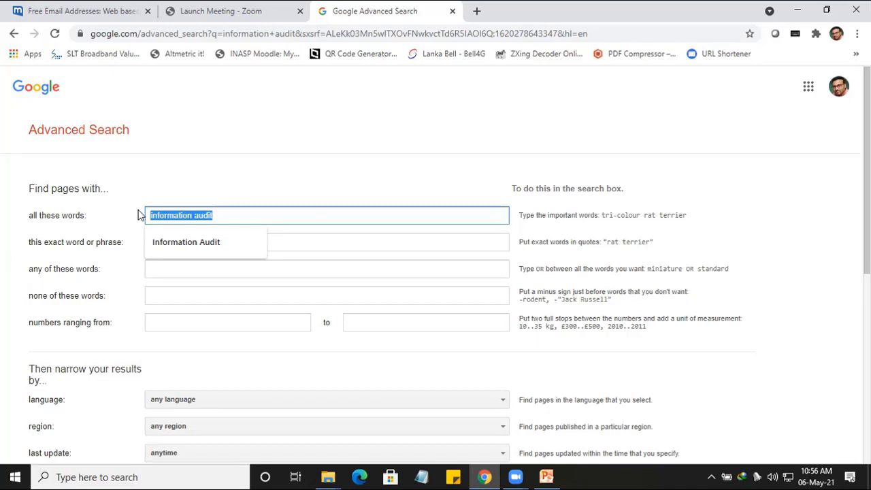
Move 'information audit' from the 'all these words' field into 'this exact word or phrase'
left_click(481, 202)
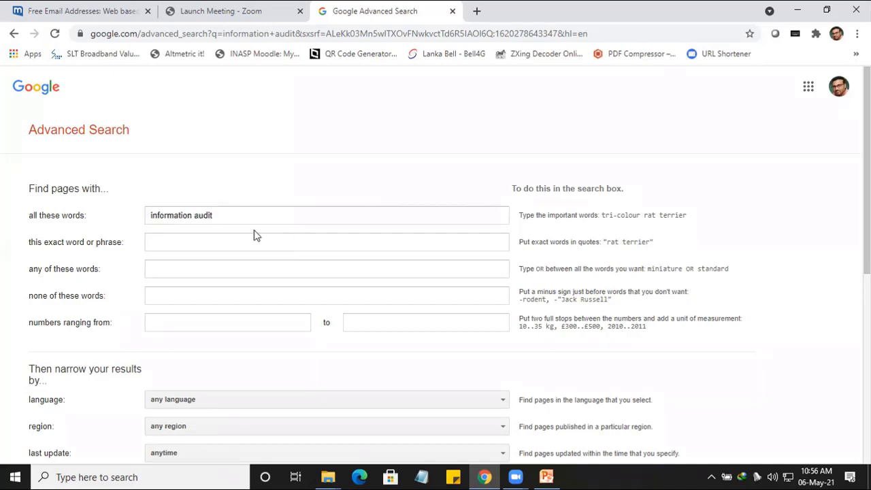
left_click(212, 217)
left_click_drag(217, 216, 148, 218)
key("ctrl+c")
key("BackSpace")
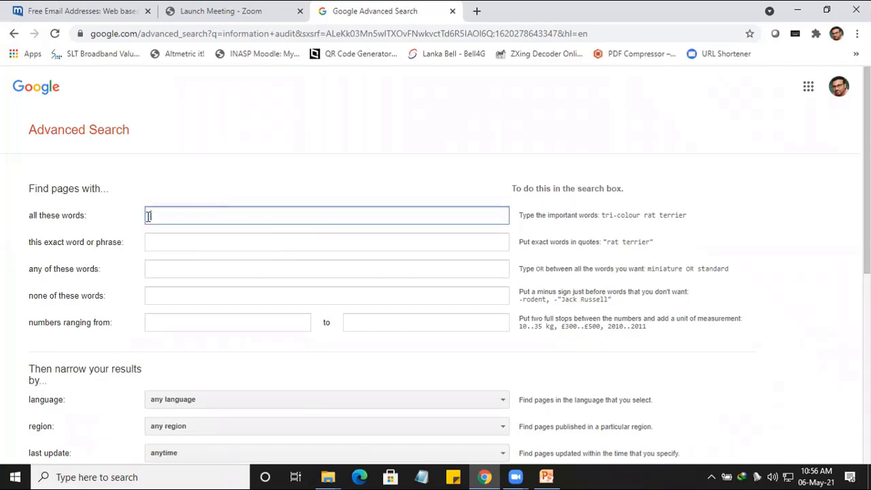
left_click(174, 242)
key("ctrl+v")
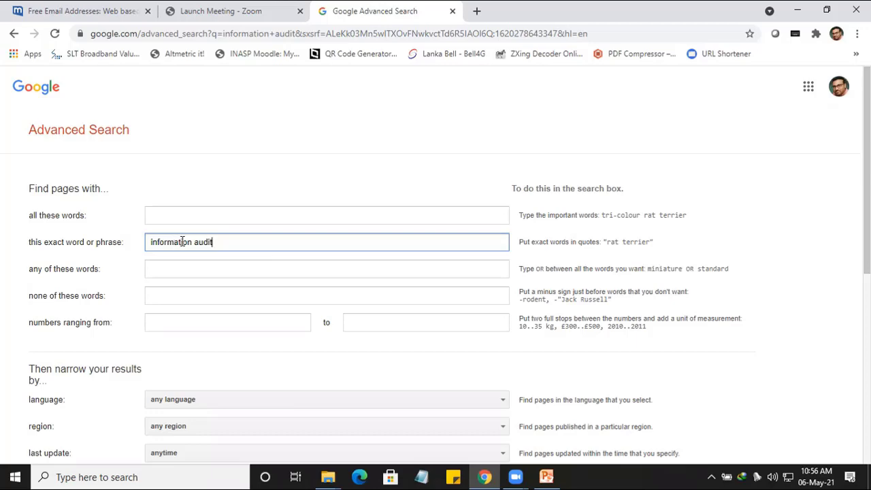
Run the exact-phrase search, note the ~197,000 results, and return to the form
scroll(341, 272, "down", 2)
scroll(341, 276, "down", 2)
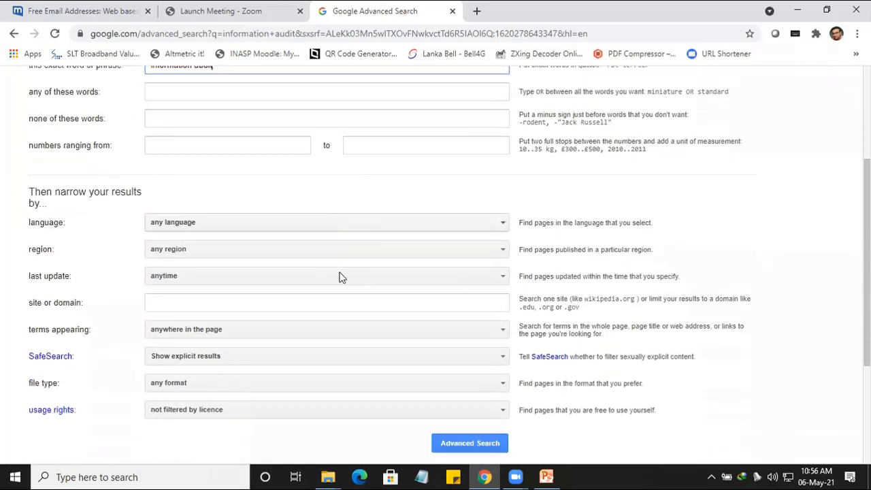
left_click(458, 367)
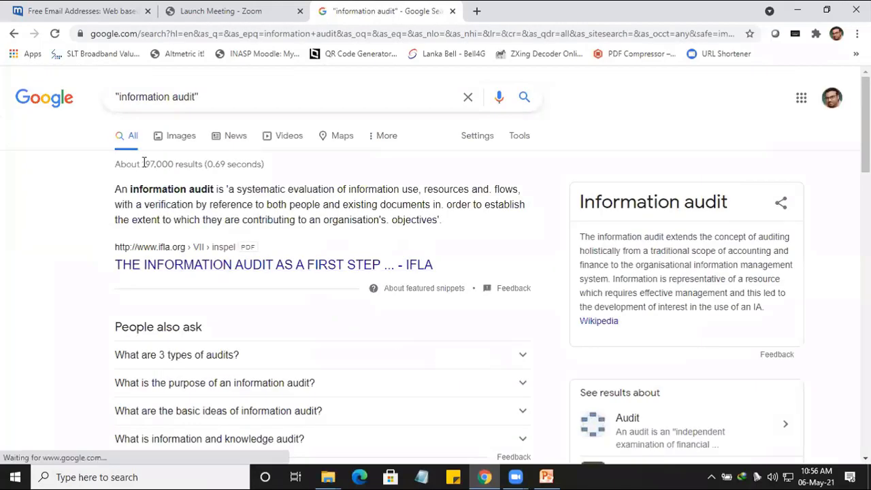
left_click_drag(142, 165, 174, 164)
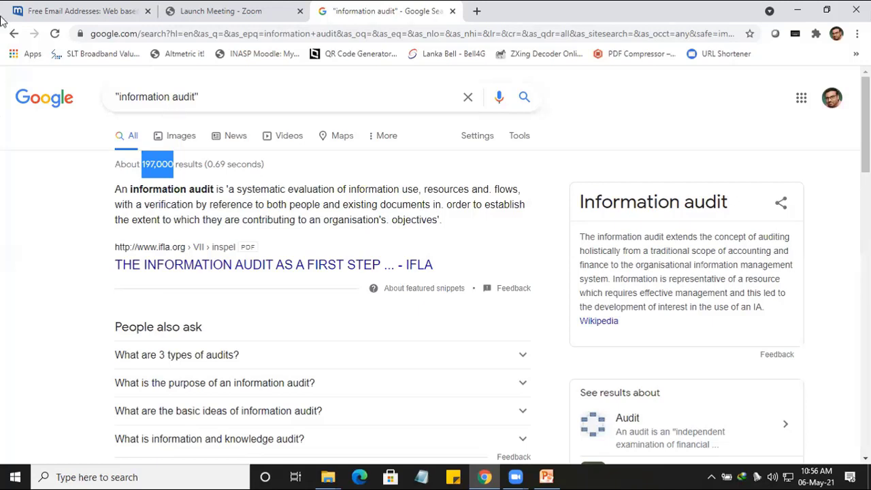
left_click(9, 38)
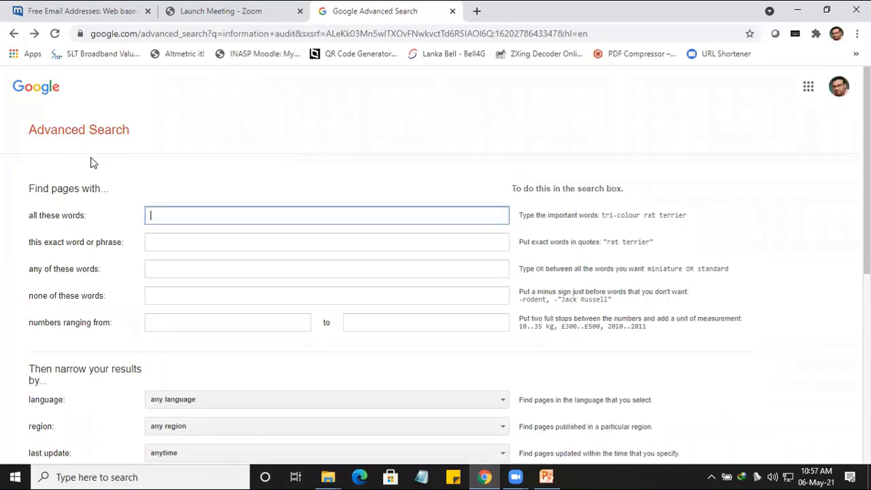
Paste 'information audit' as the exact phrase, leaving language and region at any
left_click(161, 237)
key("ctrl+v")
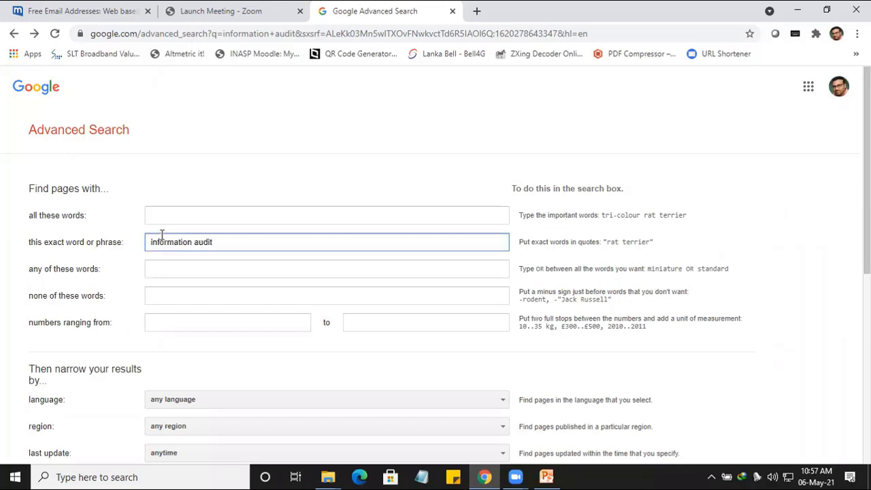
scroll(161, 235, "down", 3)
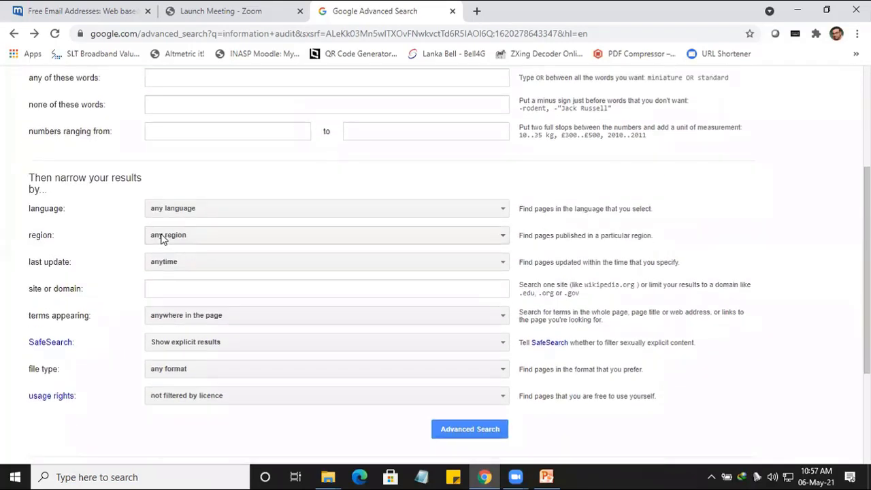
left_click(294, 211)
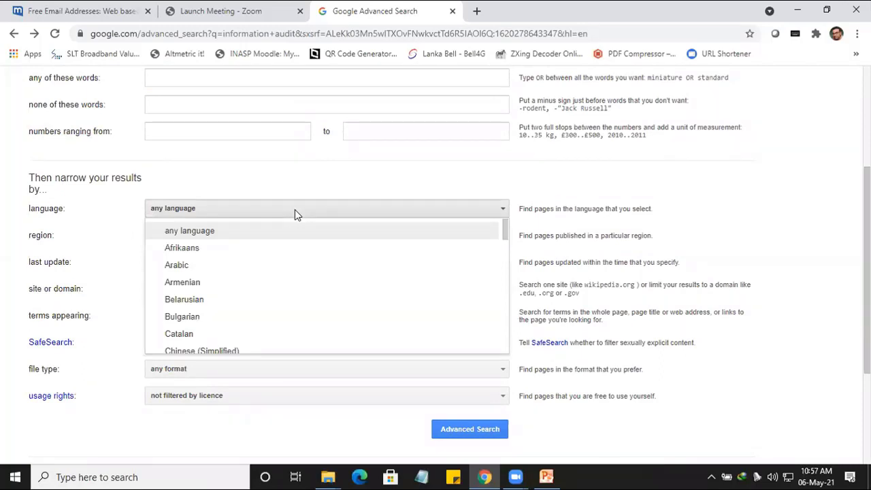
left_click(68, 219)
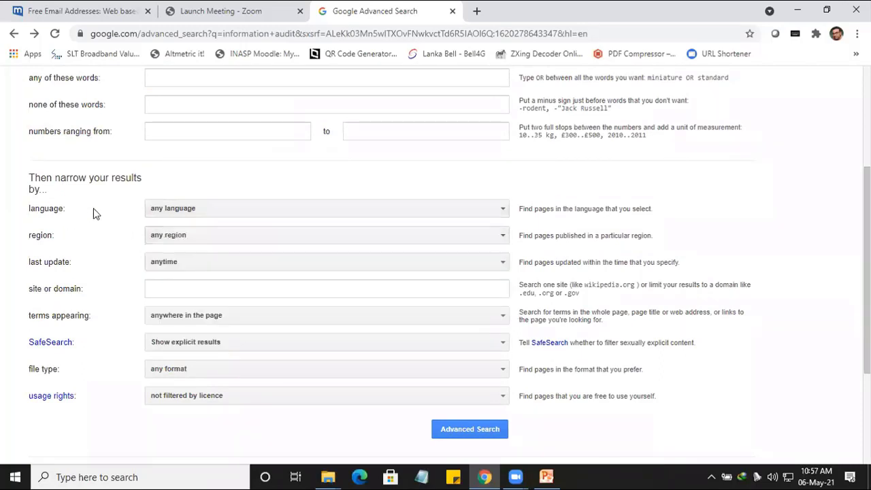
left_click(238, 242)
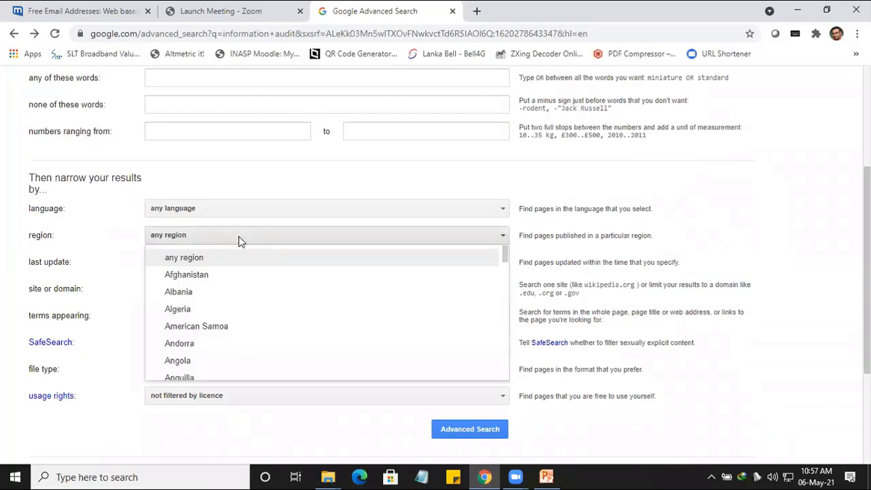
scroll(231, 286, "down", 4)
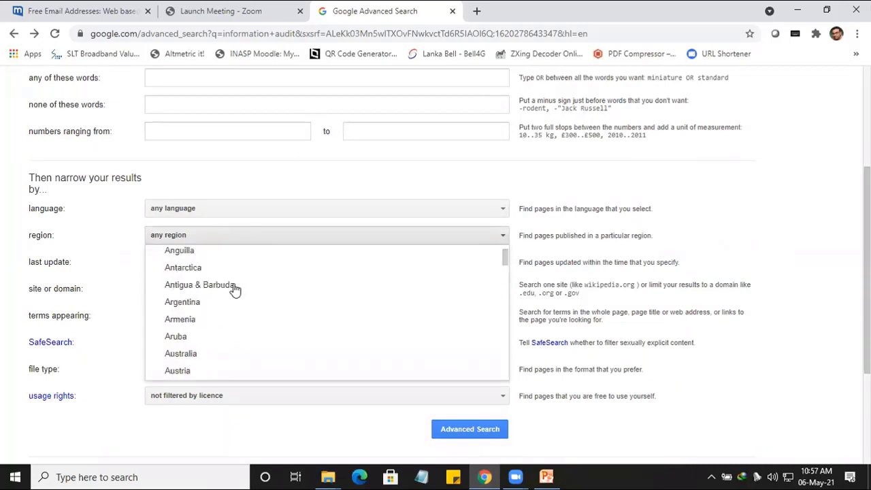
left_click(230, 190)
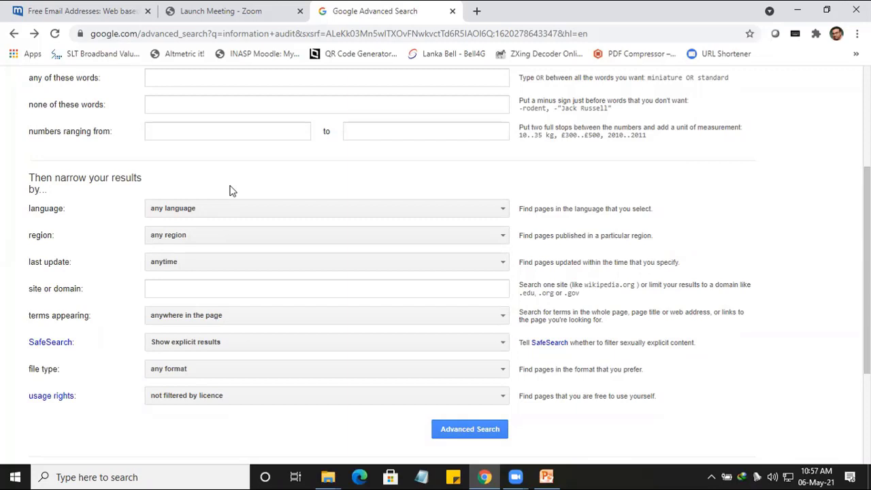
Try last update 'past year', then reset it back to anytime
left_click(217, 267)
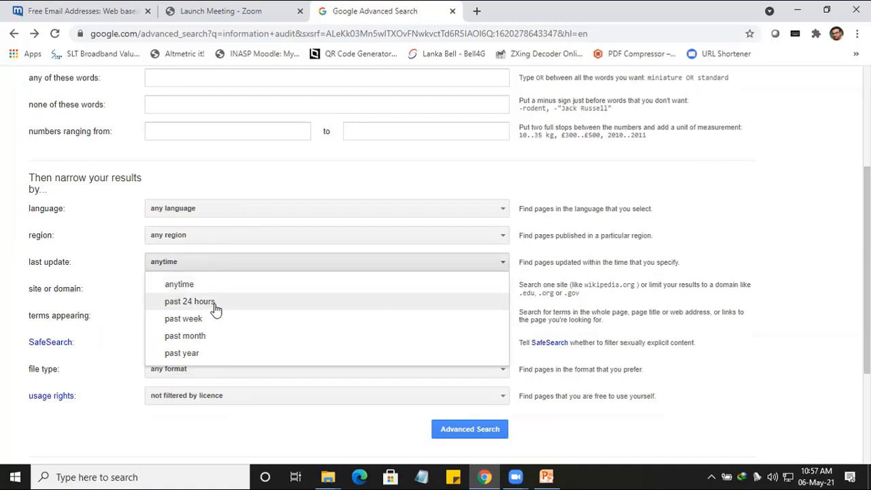
left_click(187, 354)
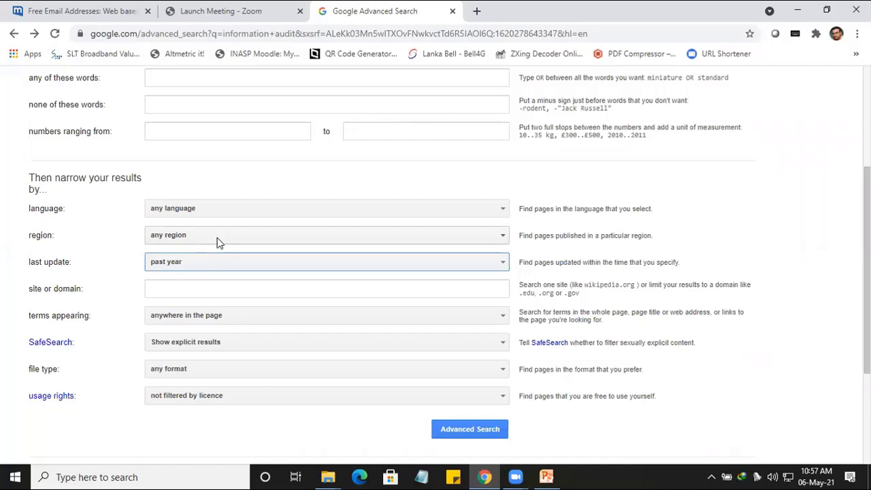
left_click(218, 263)
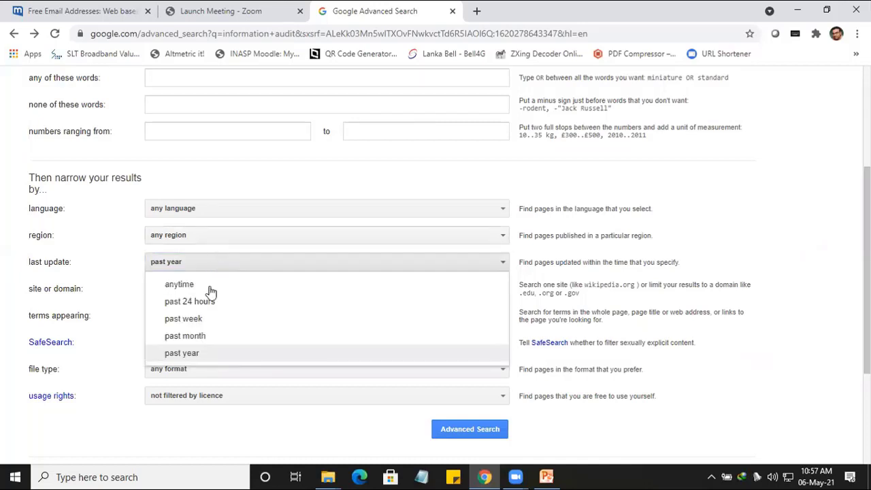
left_click(220, 284)
scroll(220, 284, "down", 3)
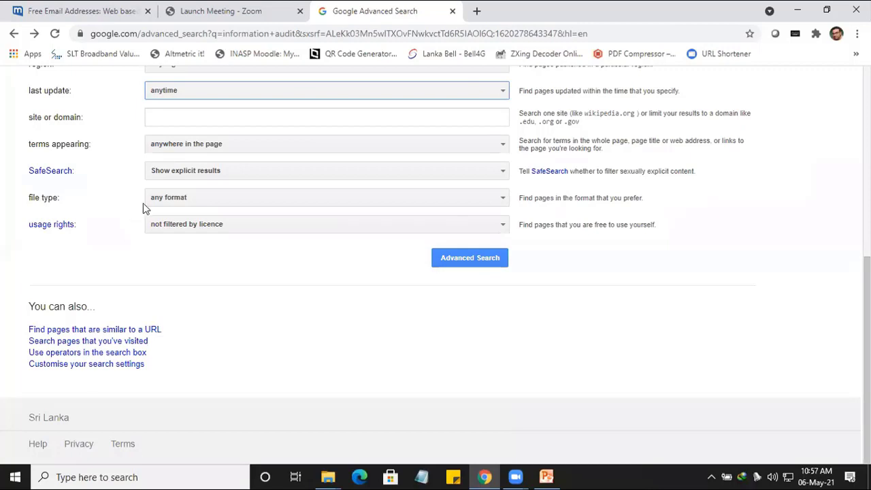
Limit file type to Adobe Acrobat PDF (.pdf), search, and browse the ~29,200 results
left_click(415, 201)
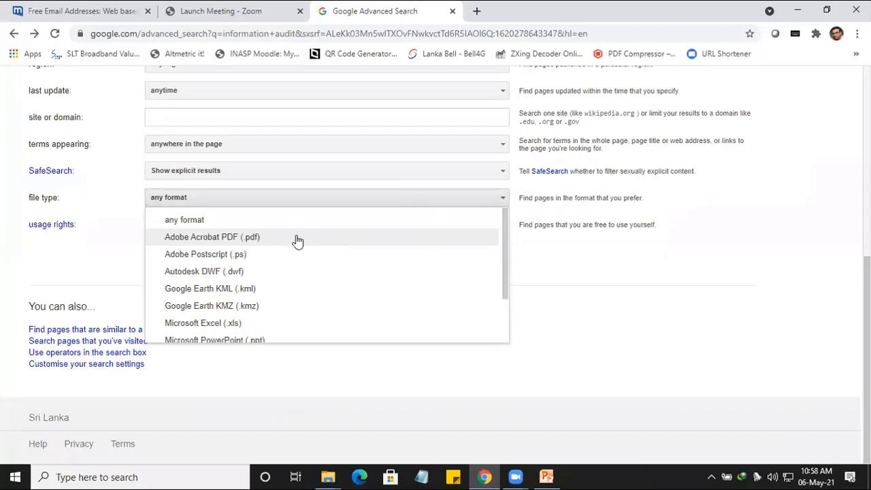
left_click(222, 238)
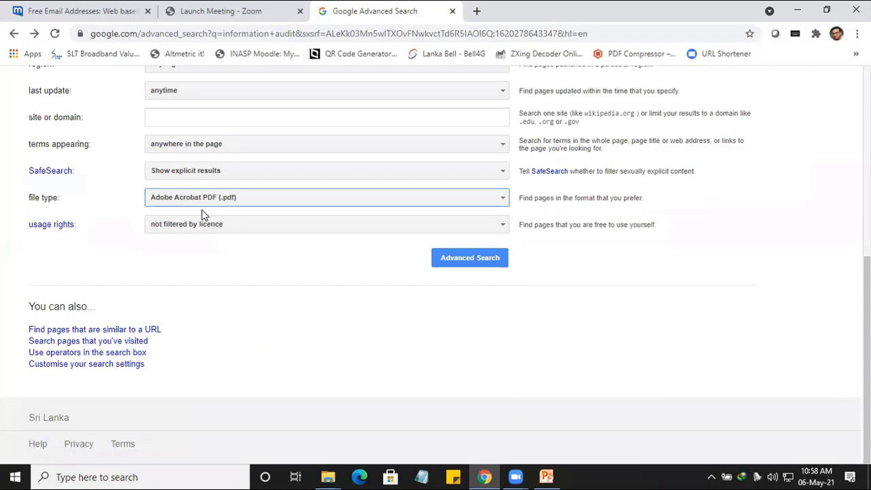
left_click(455, 258)
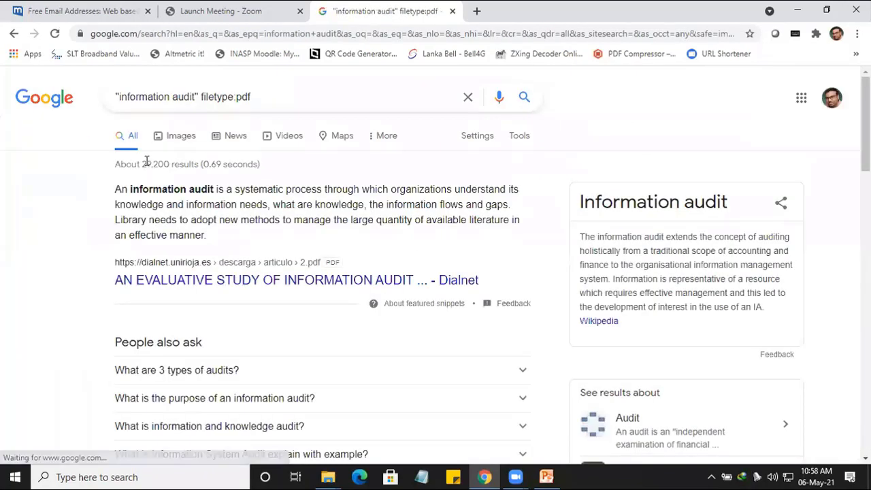
left_click_drag(141, 164, 170, 164)
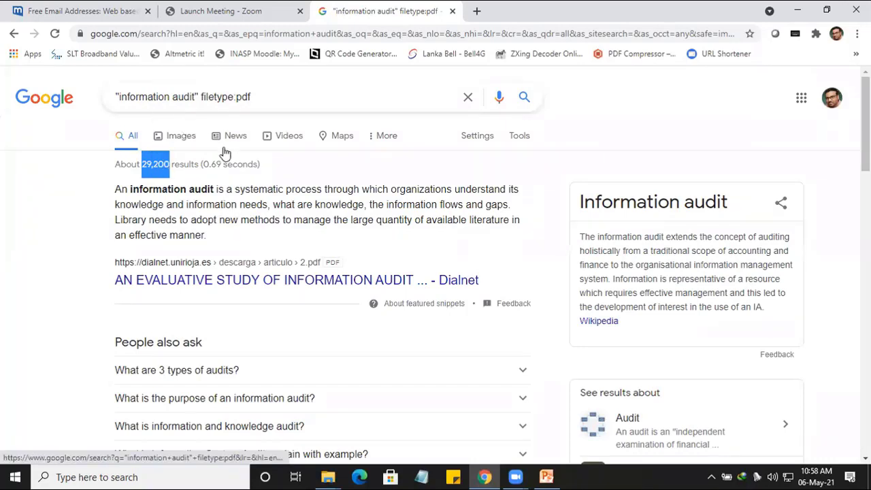
scroll(225, 152, "down", 6)
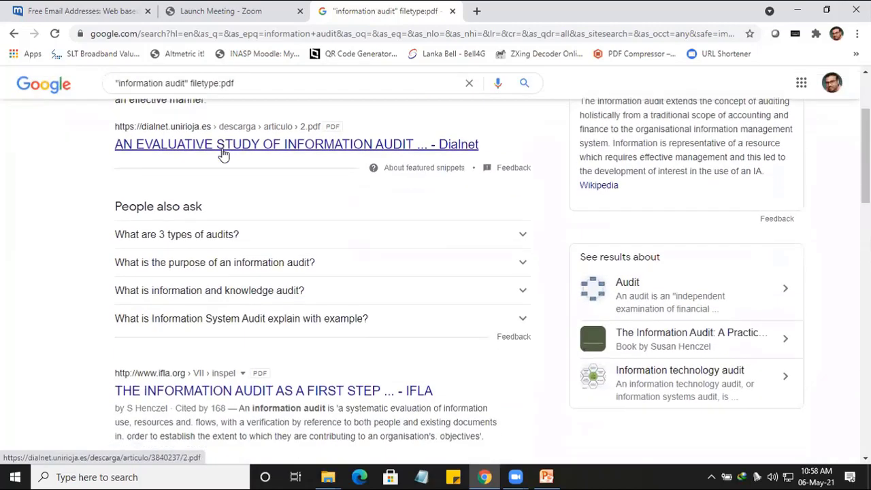
scroll(226, 152, "down", 3)
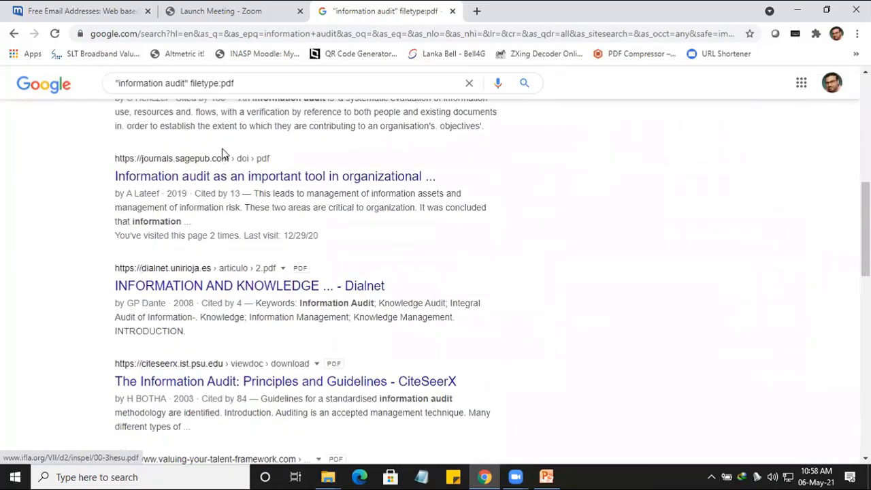
scroll(226, 153, "down", 3)
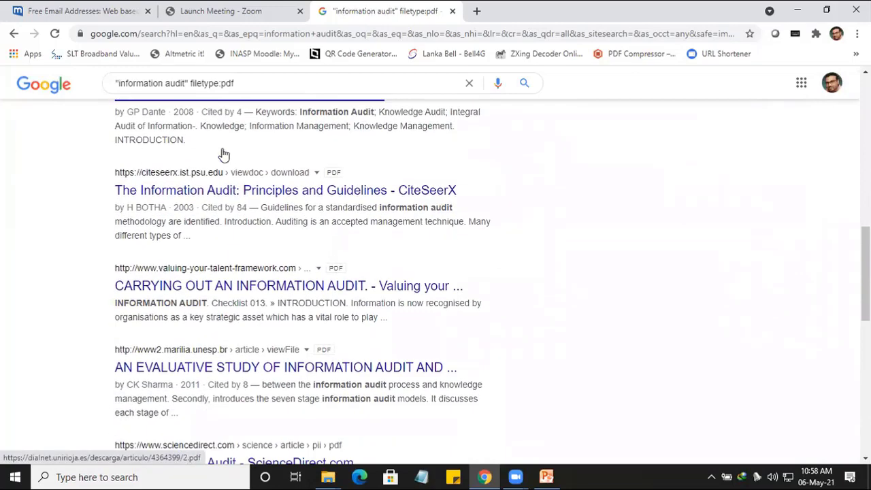
scroll(225, 156, "down", 3)
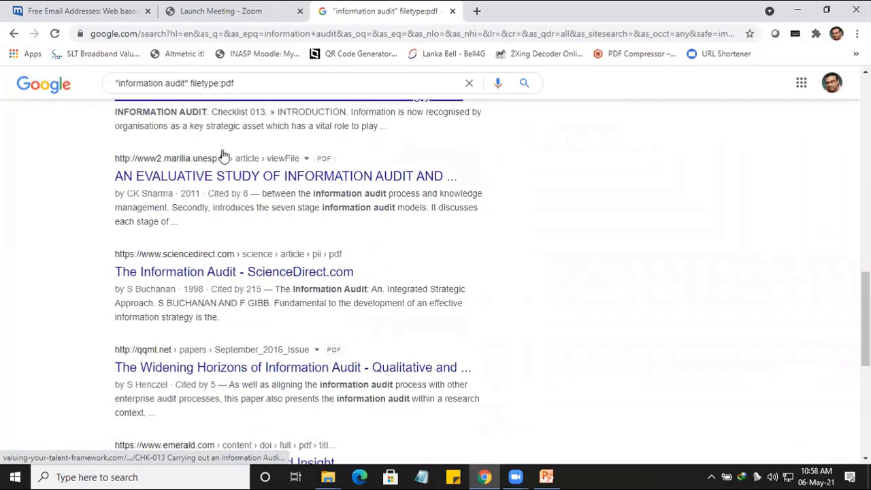
scroll(224, 156, "down", 2)
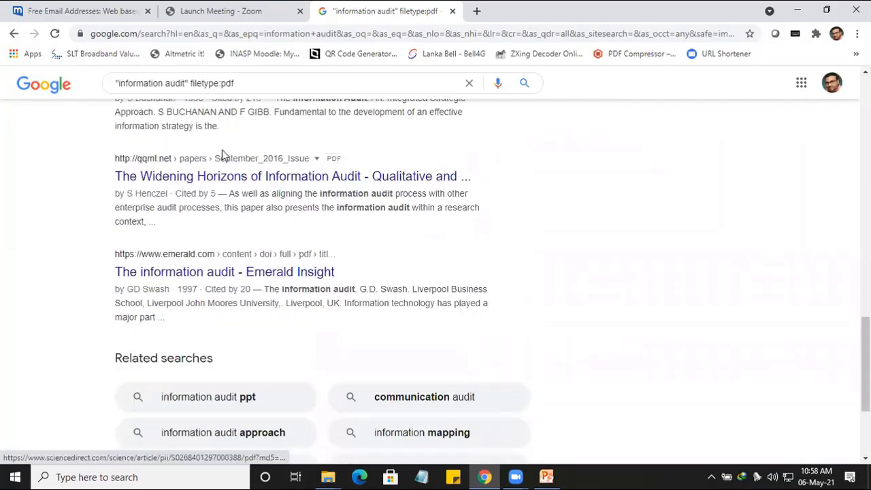
scroll(225, 156, "up", 4)
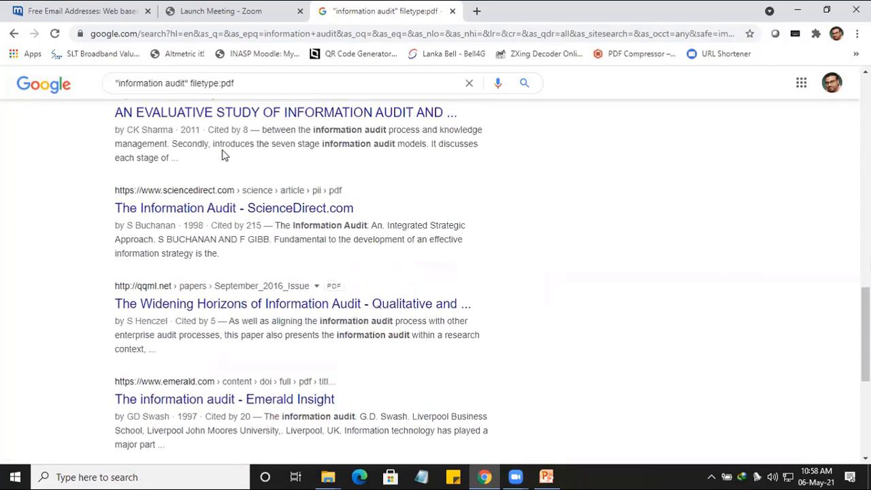
Back on the form, search 'information audit' as exact phrase in Microsoft PowerPoint (.ppt) files
left_click(14, 34)
scroll(243, 311, "down", 1)
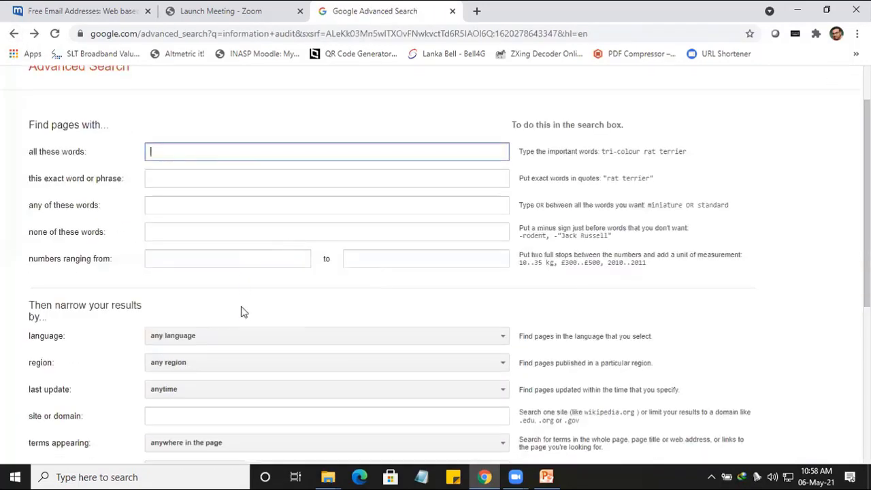
left_click(213, 175)
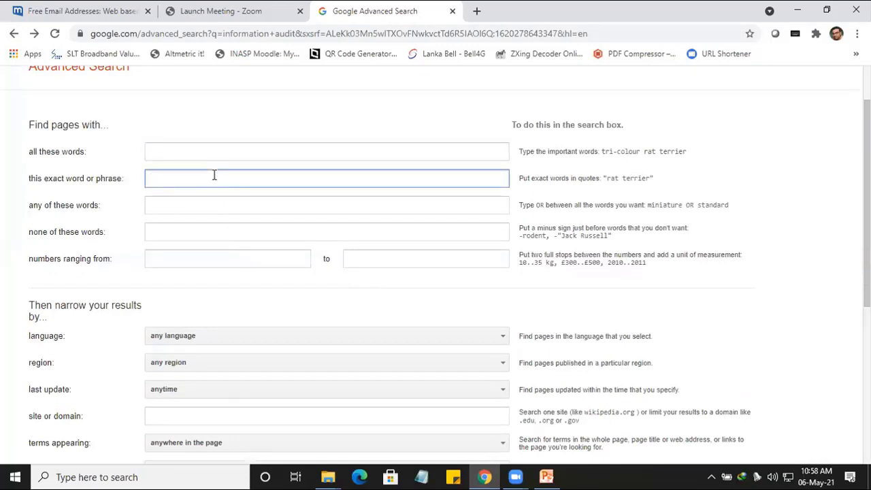
type("information audit")
scroll(308, 247, "down", 4)
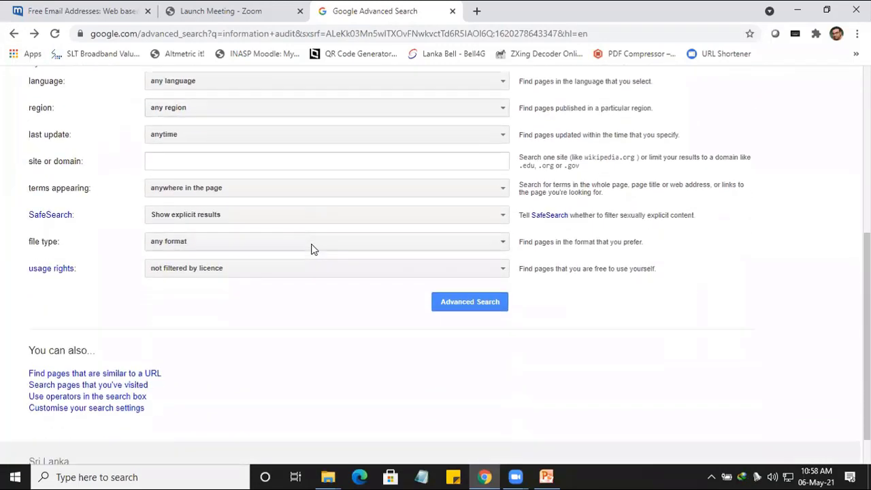
left_click(495, 246)
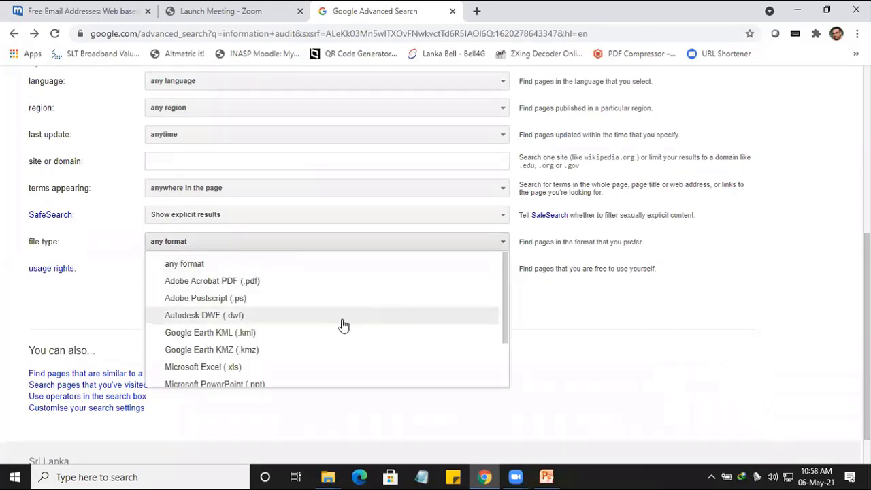
scroll(298, 324, "down", 2)
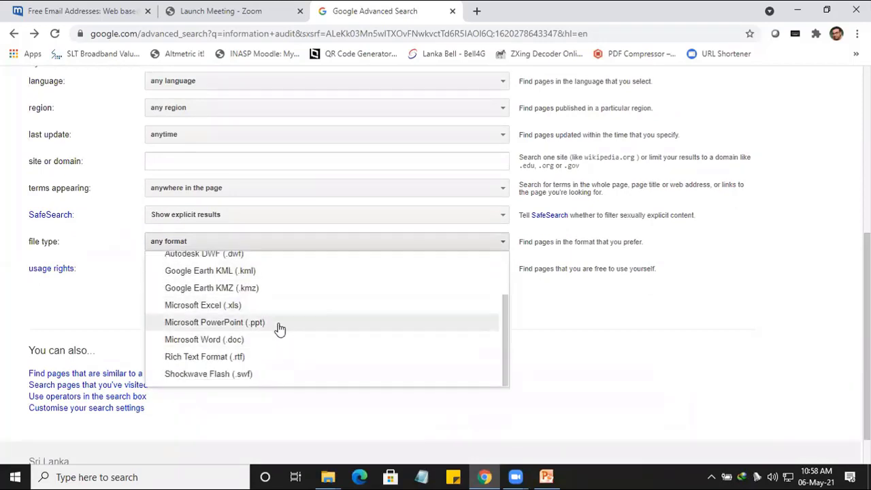
left_click(280, 323)
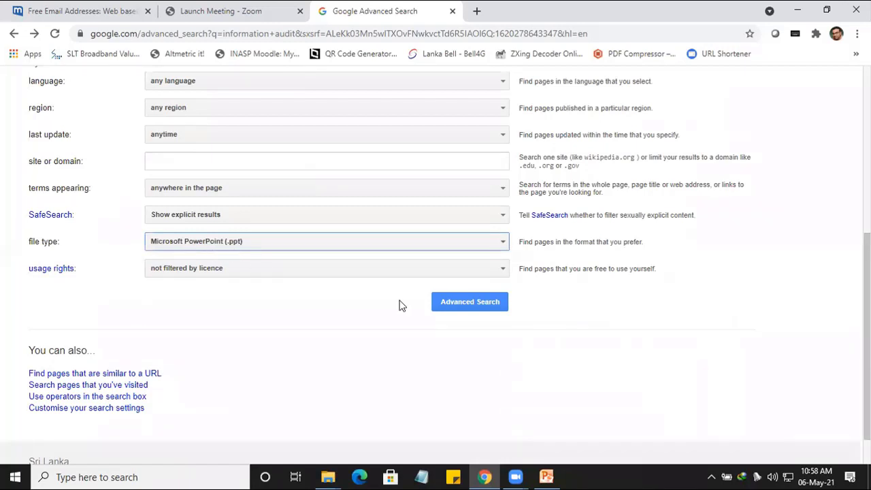
left_click(479, 307)
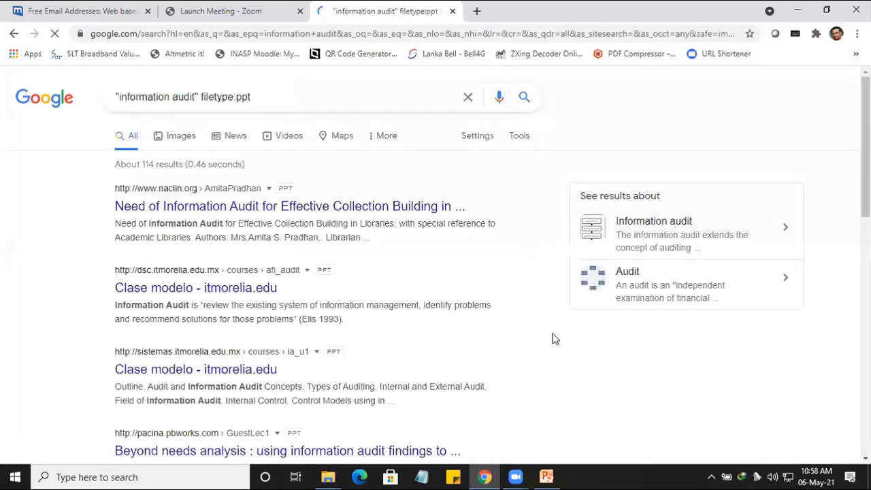
Open the first PowerPoint result, then show the search settings list on the results page
left_click(313, 210)
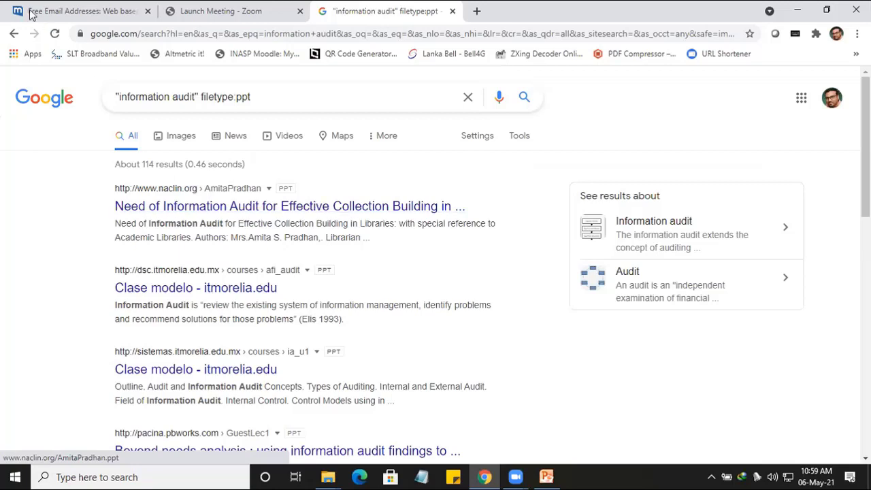
left_click(258, 39)
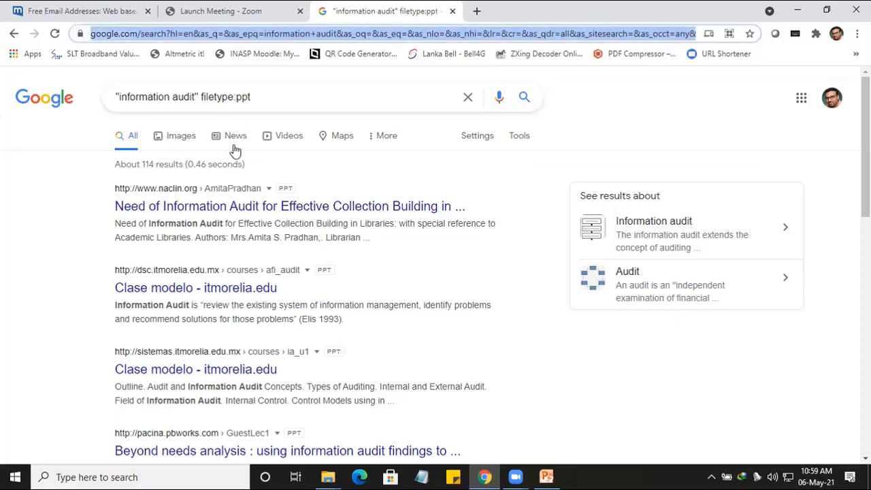
left_click(480, 141)
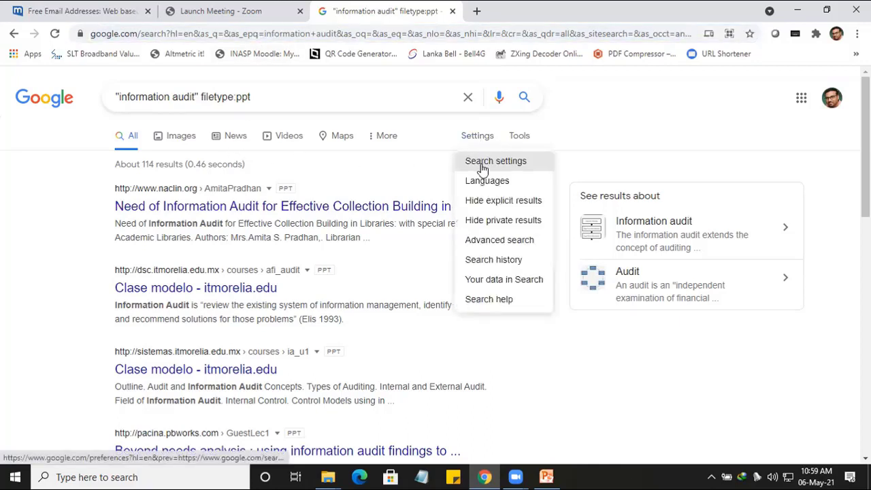
left_click(274, 34)
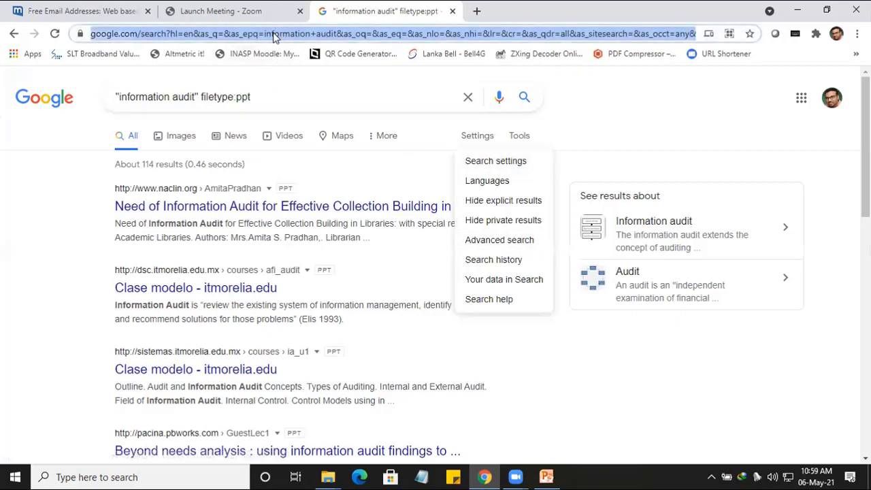
type("www.")
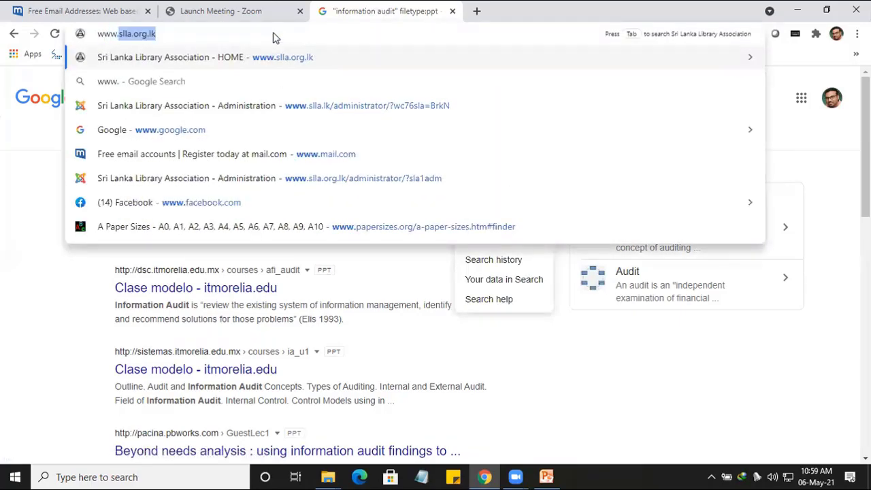
type("google")
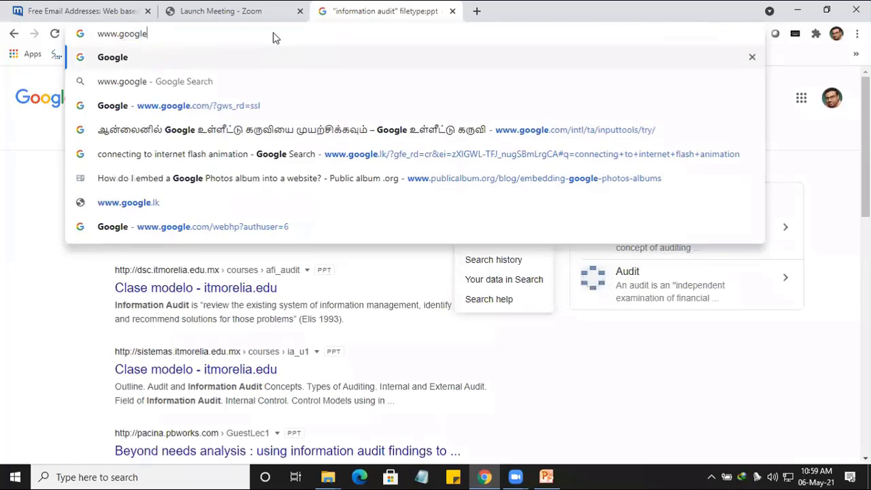
type(".com")
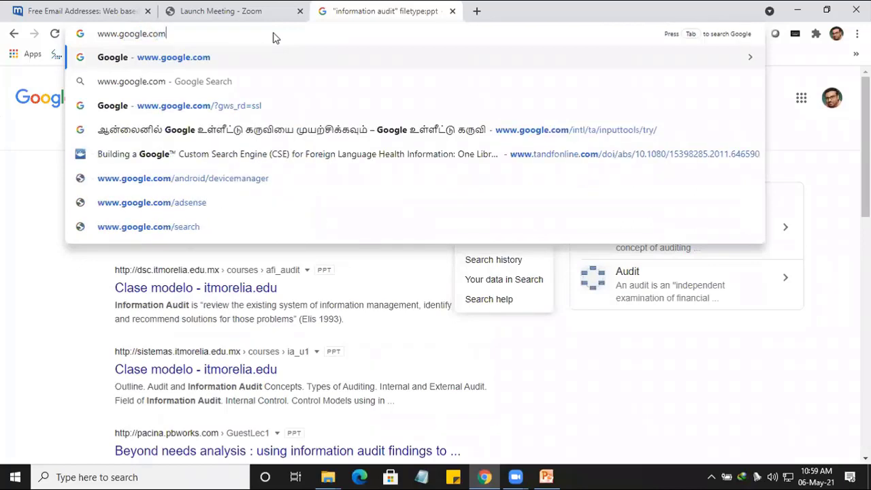
key("Return")
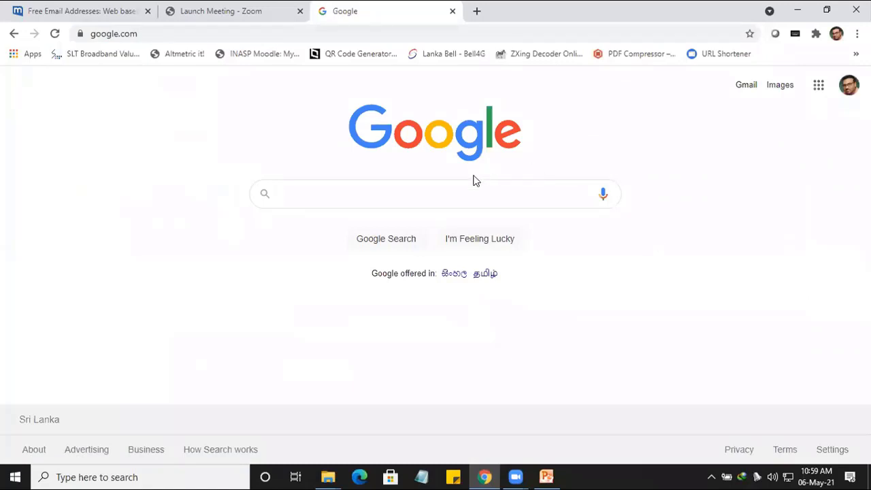
left_click(835, 452)
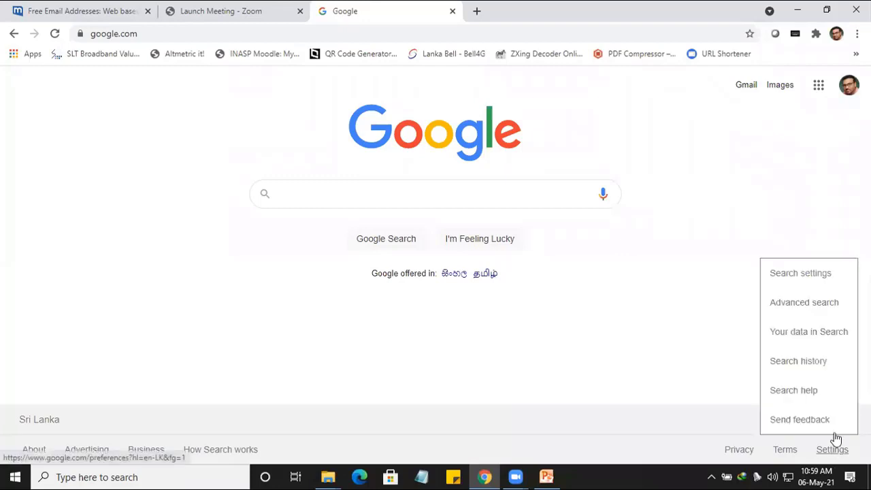
left_click(824, 311)
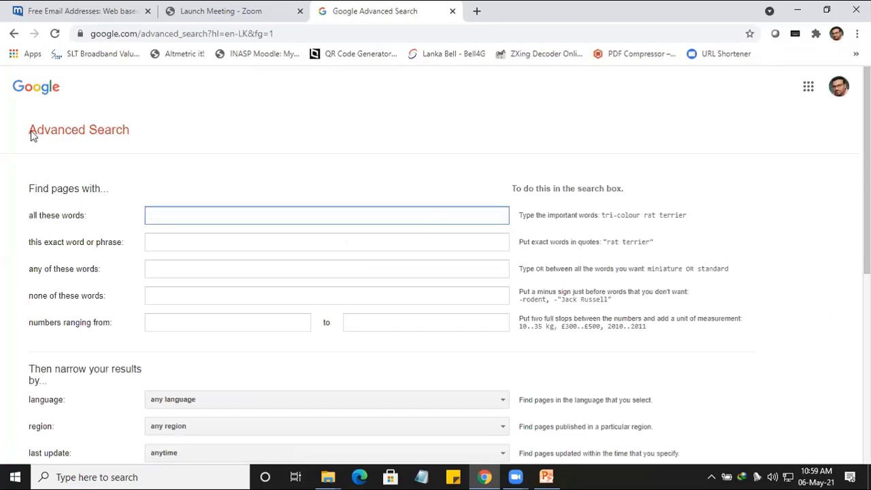
left_click(12, 34)
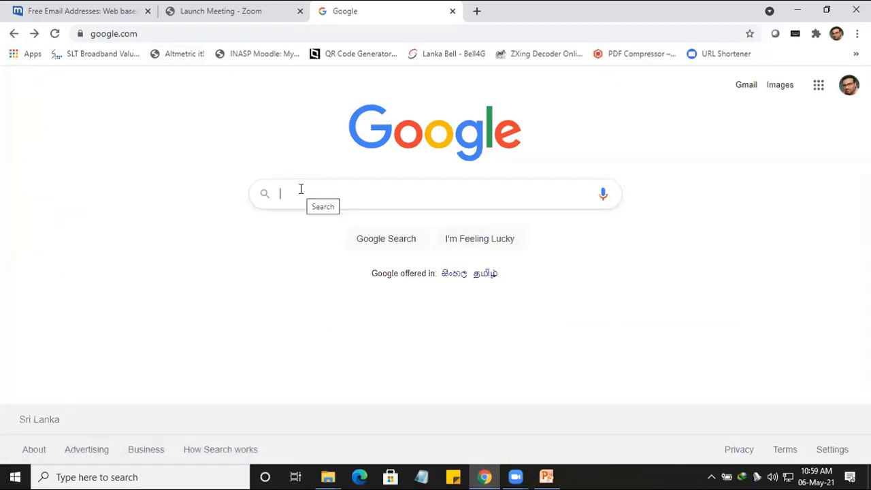
Search 'google advanced search' and open the Google Advanced Search result, then go back
type("goog")
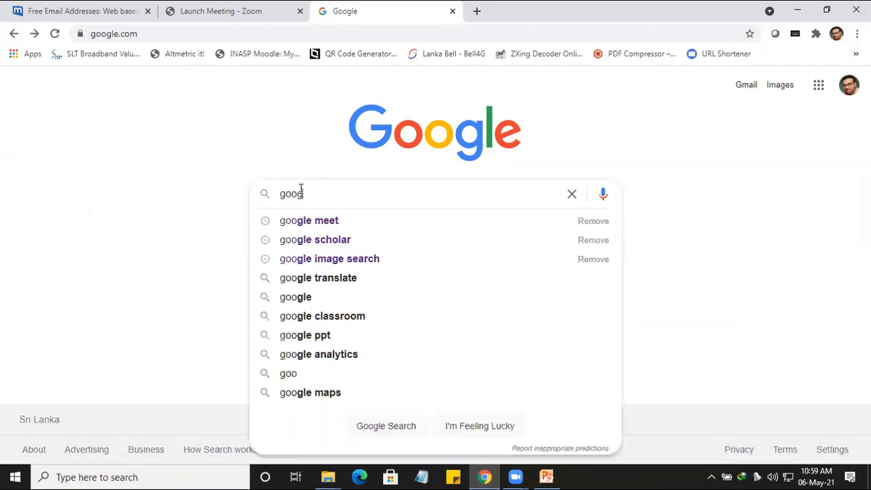
type("le ad")
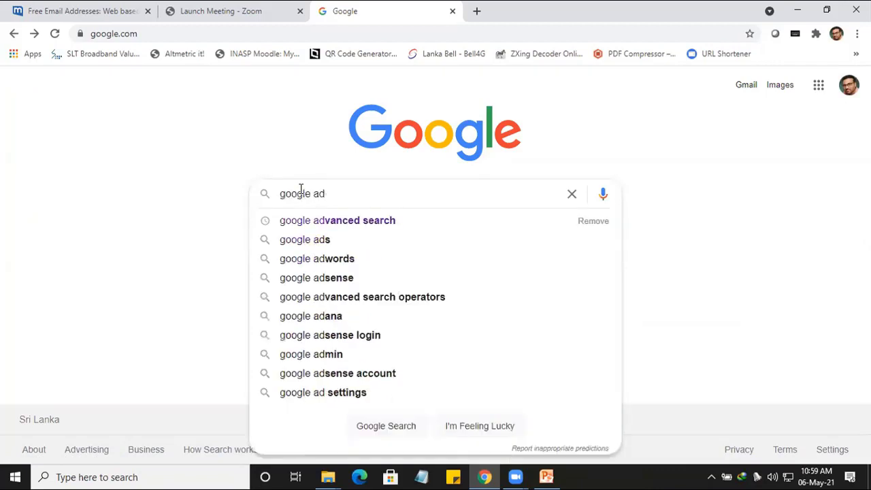
left_click(345, 223)
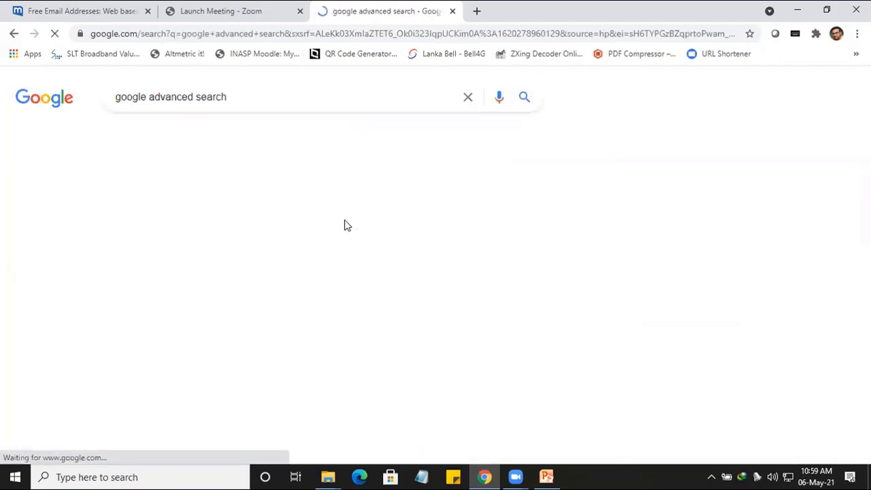
left_click(200, 205)
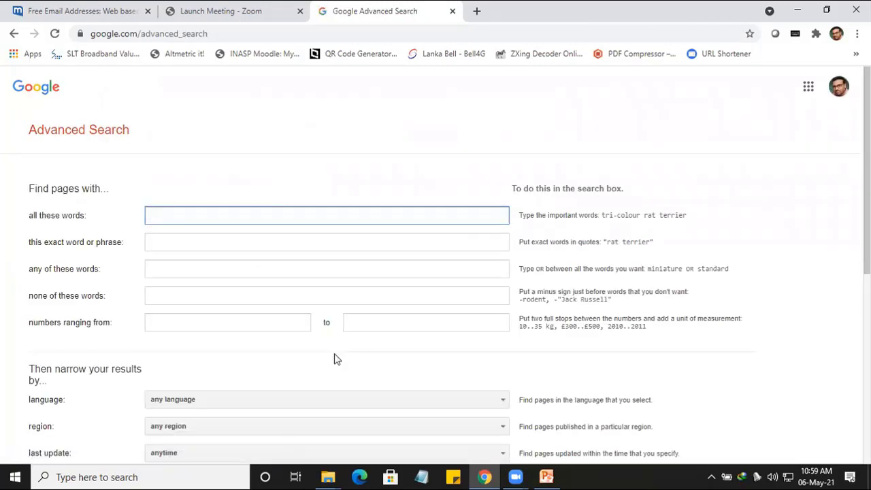
left_click(14, 34)
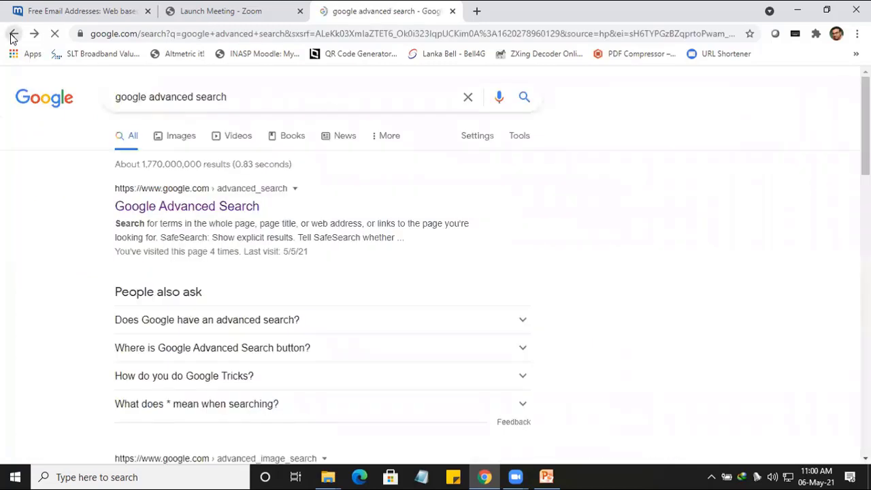
left_click(207, 207)
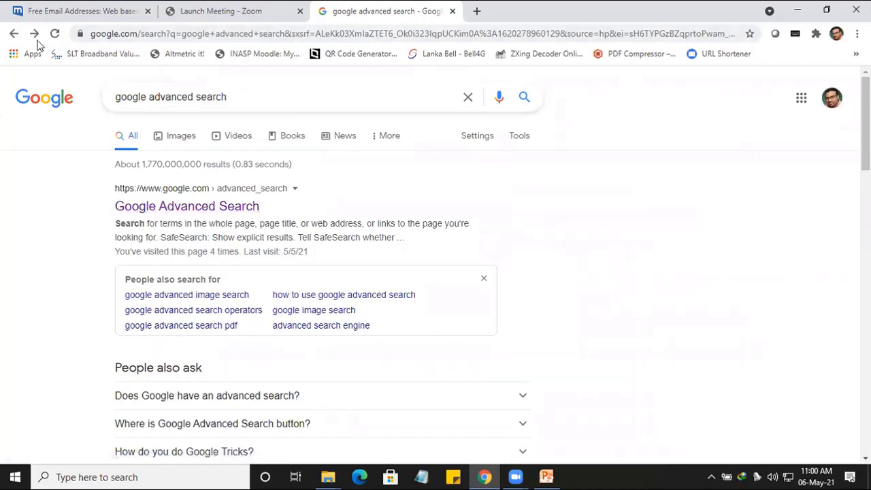
left_click(12, 34)
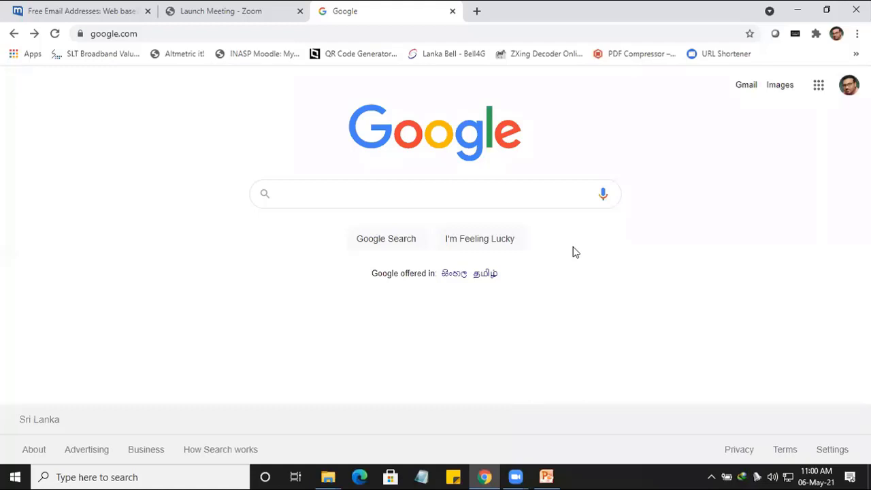
Switch to PowerPoint's Google_Workspace slide 21, 'Google Web Search'
key("alt+Tab")
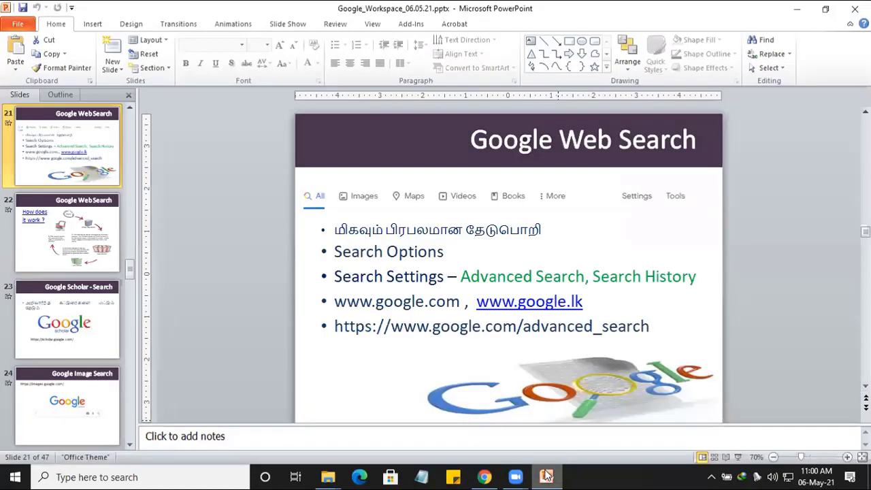
left_click(761, 287)
scroll(761, 288, "down", 1)
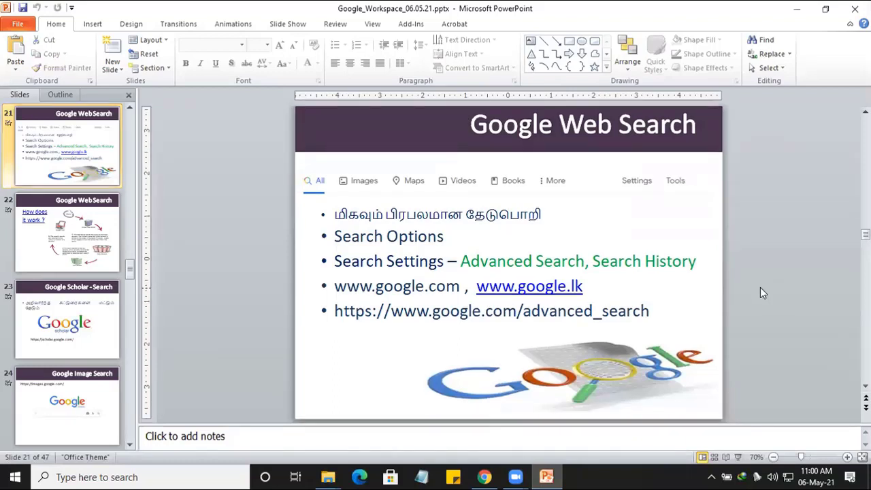
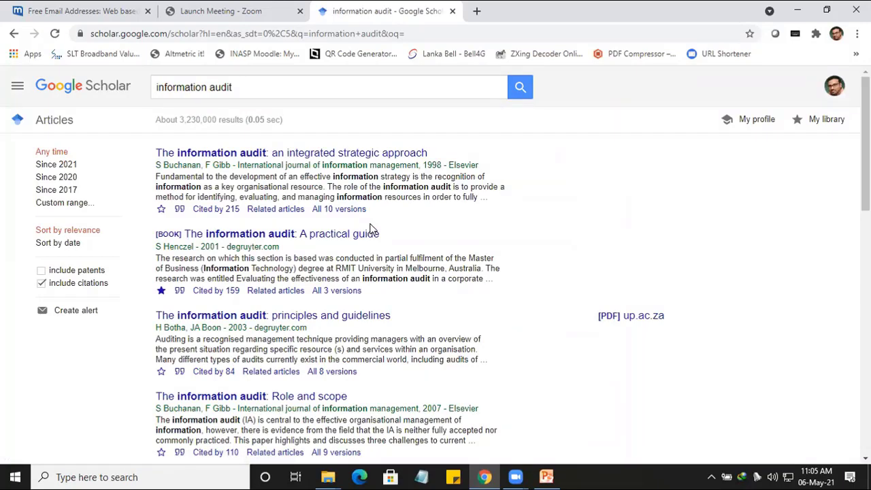
scroll(371, 228, "down", 1)
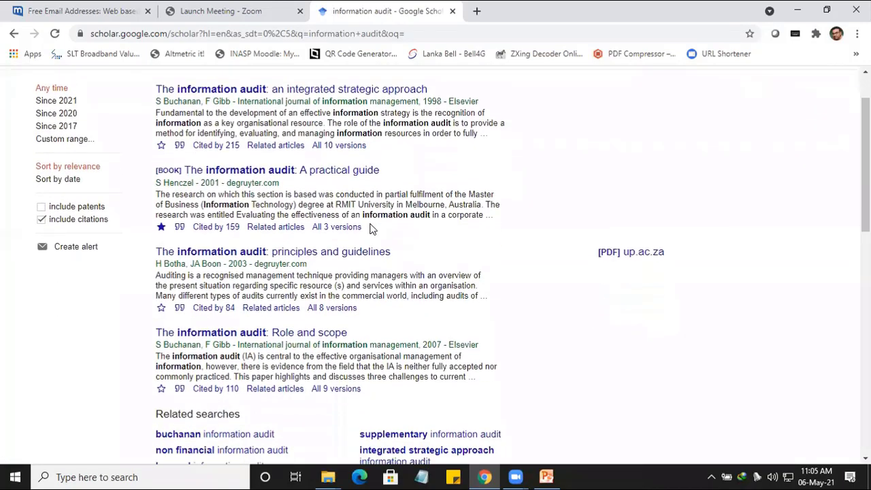
scroll(371, 228, "down", 3)
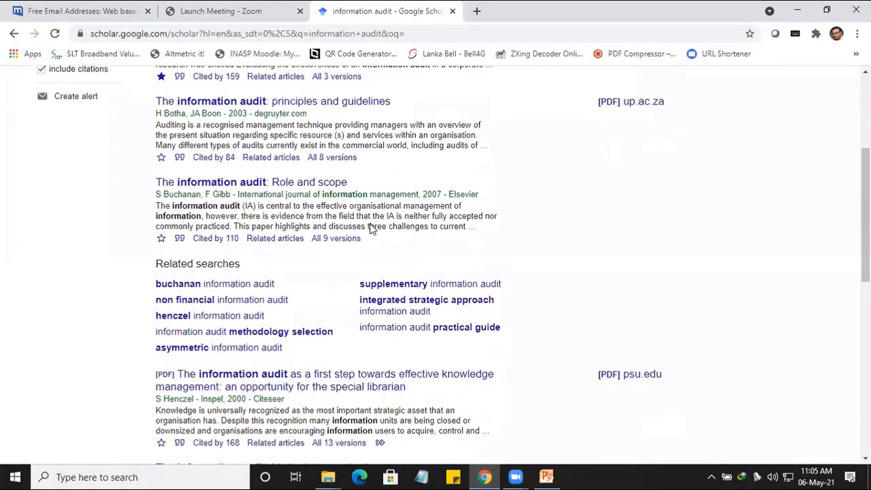
scroll(371, 230, "down", 4)
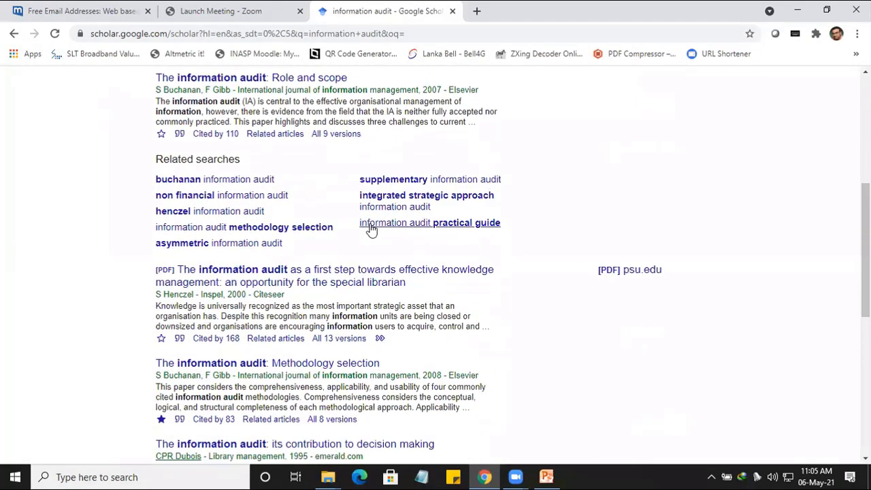
scroll(371, 230, "down", 2)
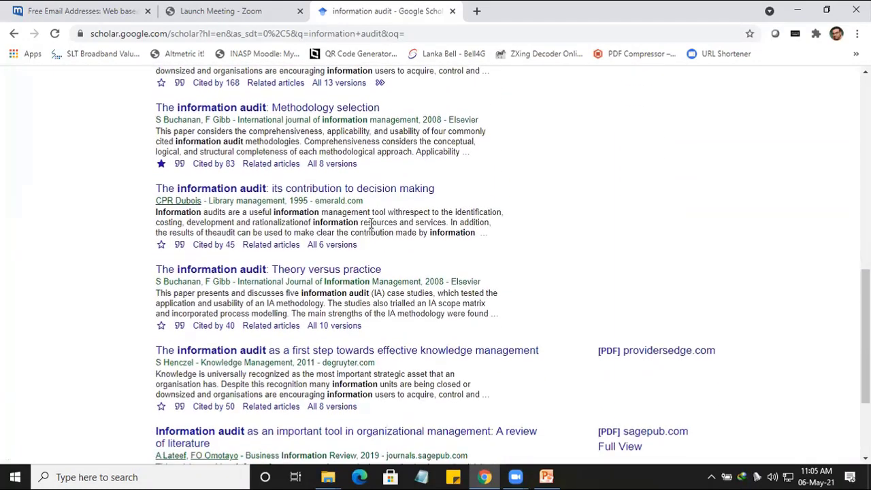
scroll(373, 230, "down", 2)
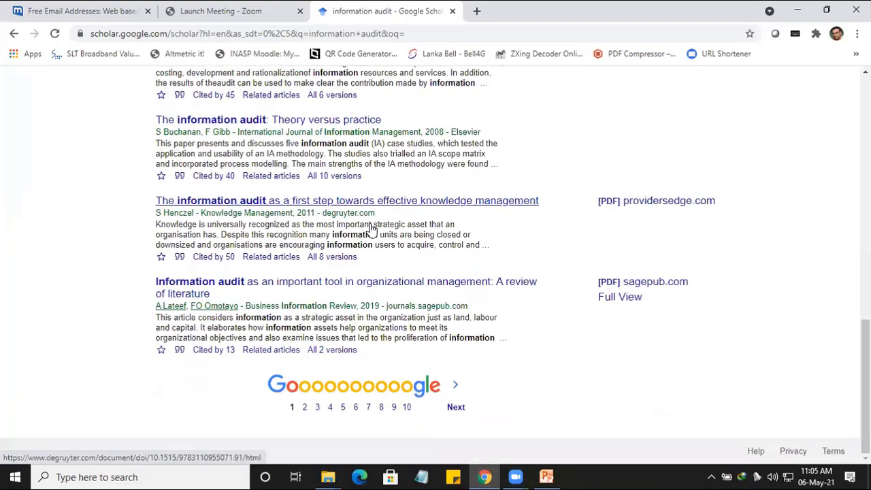
scroll(371, 225, "up", 3)
scroll(371, 224, "up", 9)
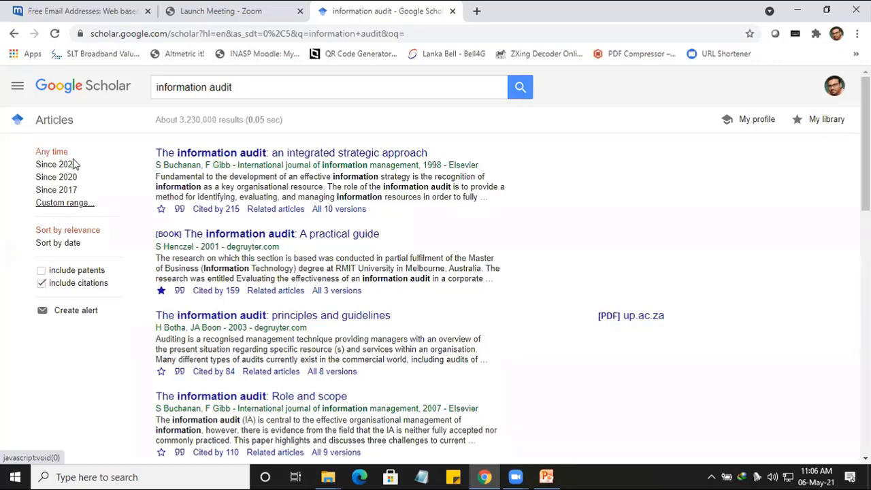
Open My profile in Scholar, browse its publications and citation counts, then go back to the PowerPoint deck
left_click(17, 87)
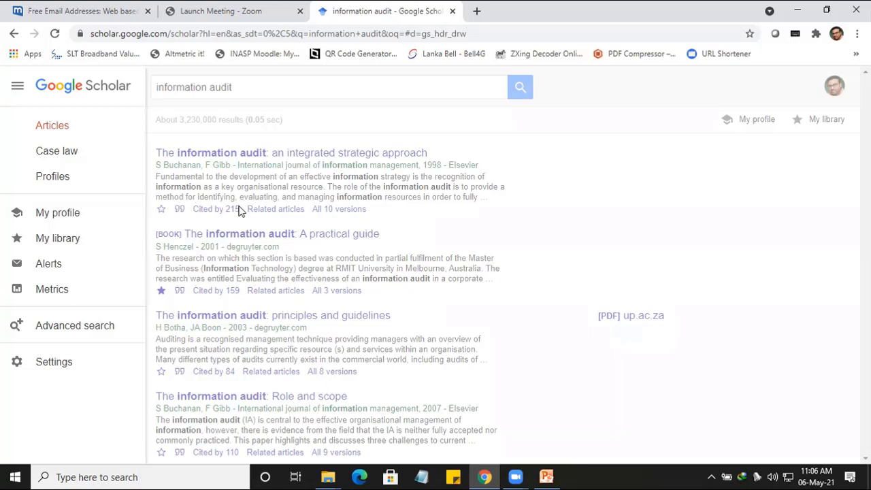
left_click(56, 216)
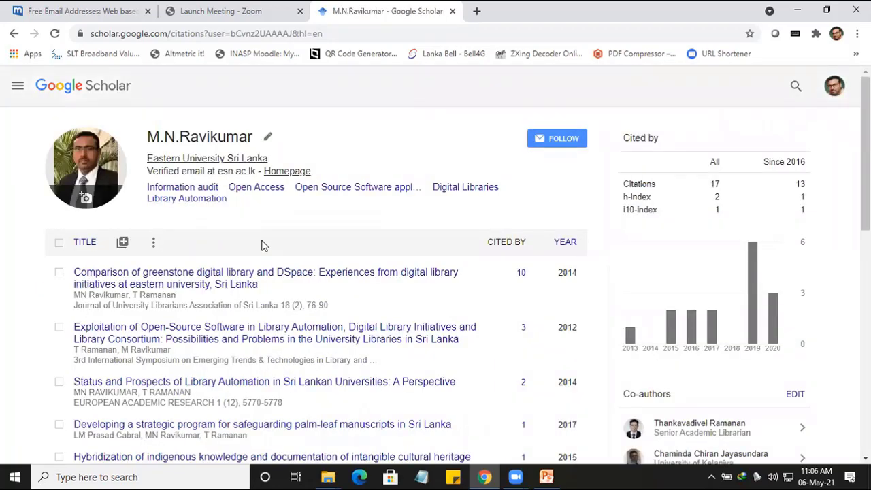
scroll(264, 245, "down", 3)
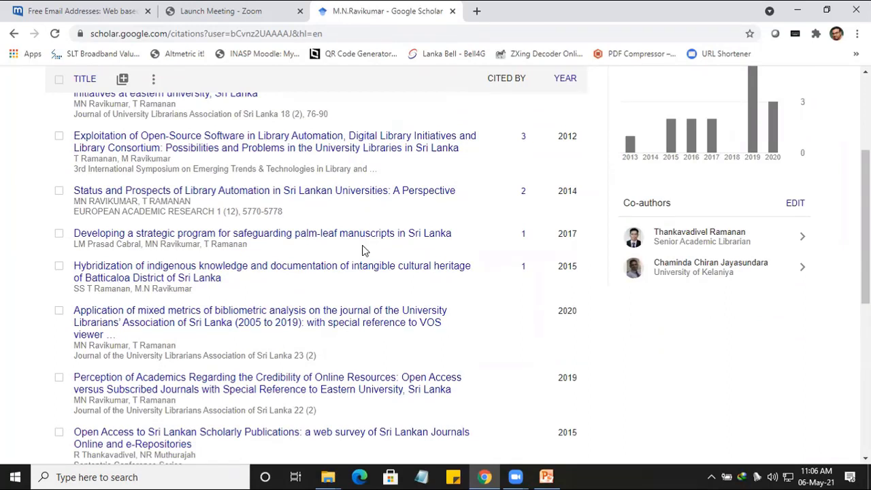
scroll(363, 250, "down", 3)
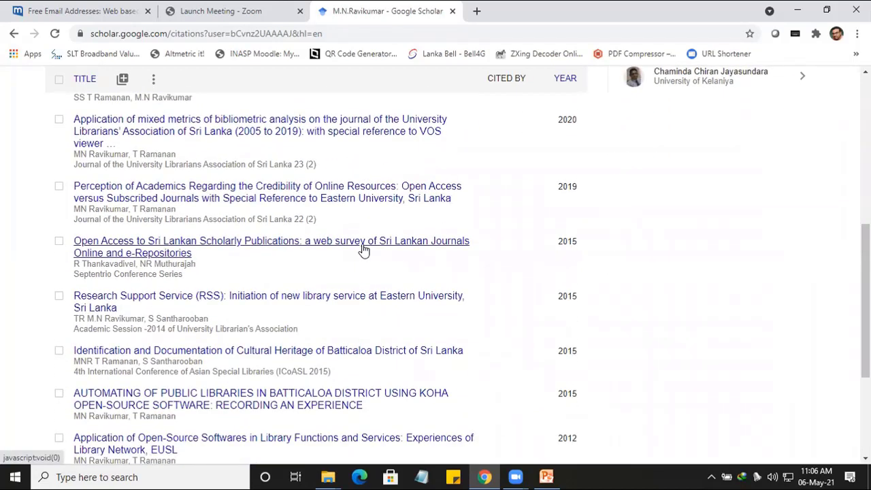
scroll(363, 250, "down", 3)
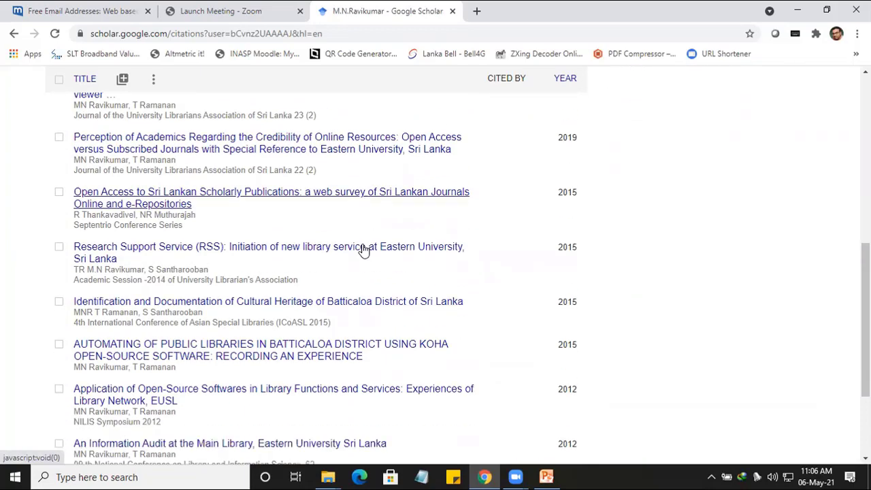
scroll(362, 250, "up", 4)
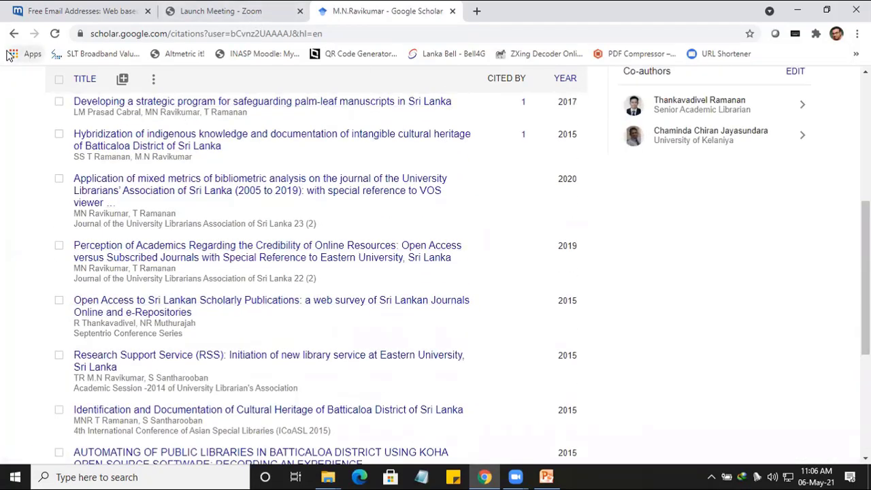
left_click(547, 477)
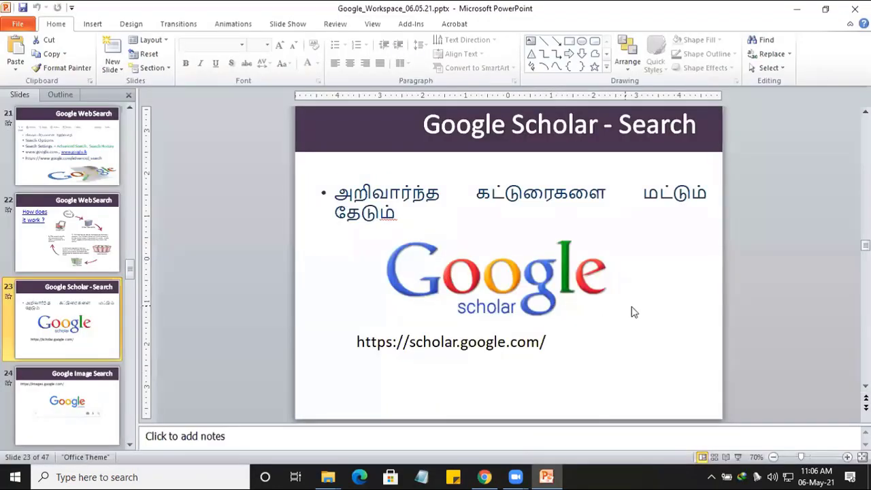
Present from the Google Scholar slide, advance to slide 24 'Google Image Search', then exit and bring back the browser
left_click(738, 457)
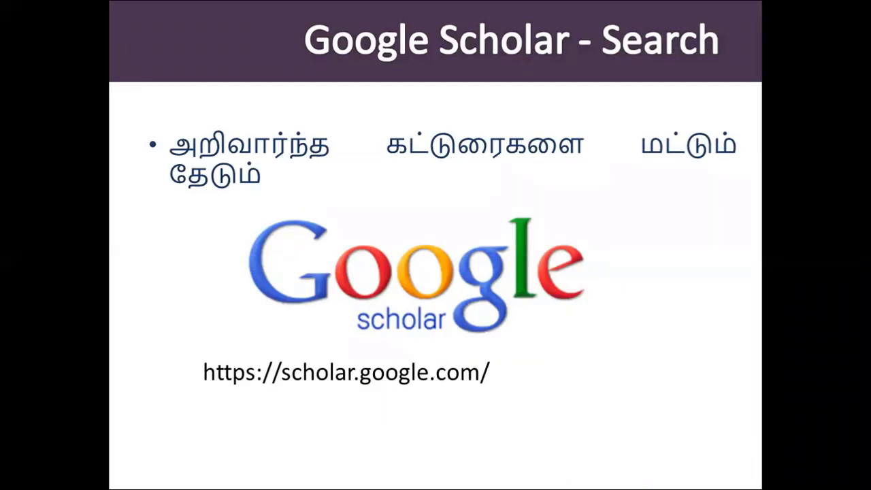
key("Right")
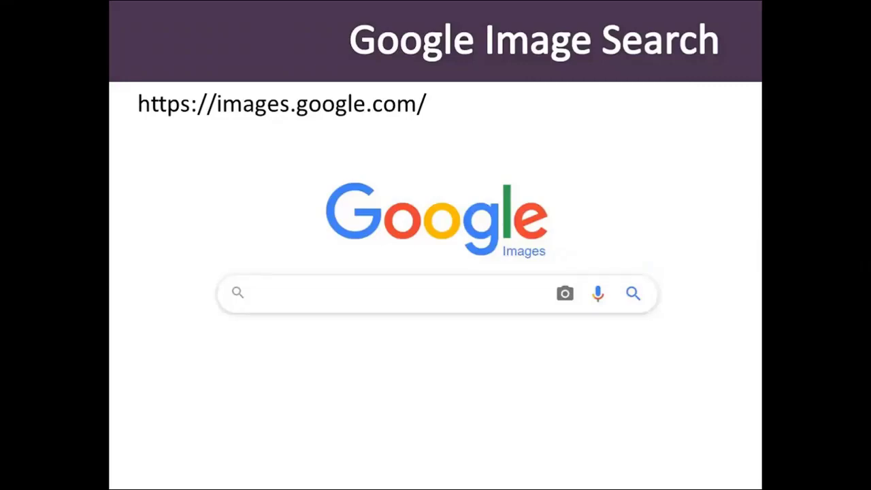
key("Escape")
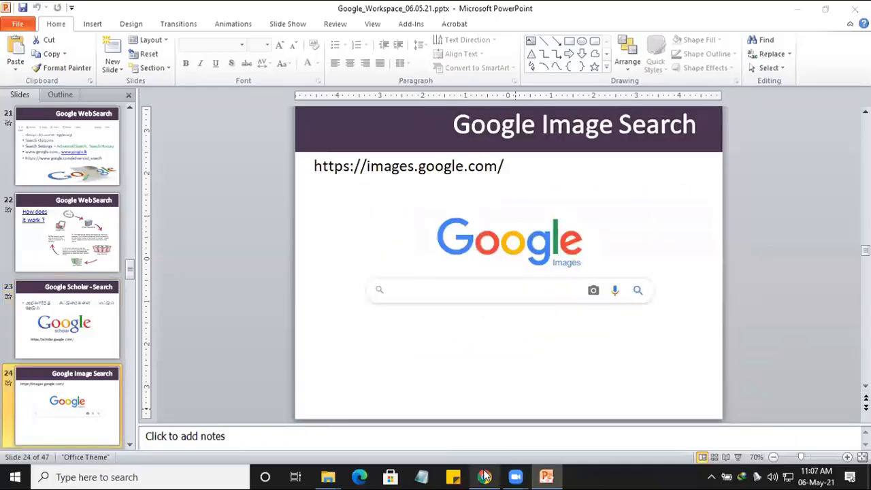
left_click(485, 476)
left_click(14, 36)
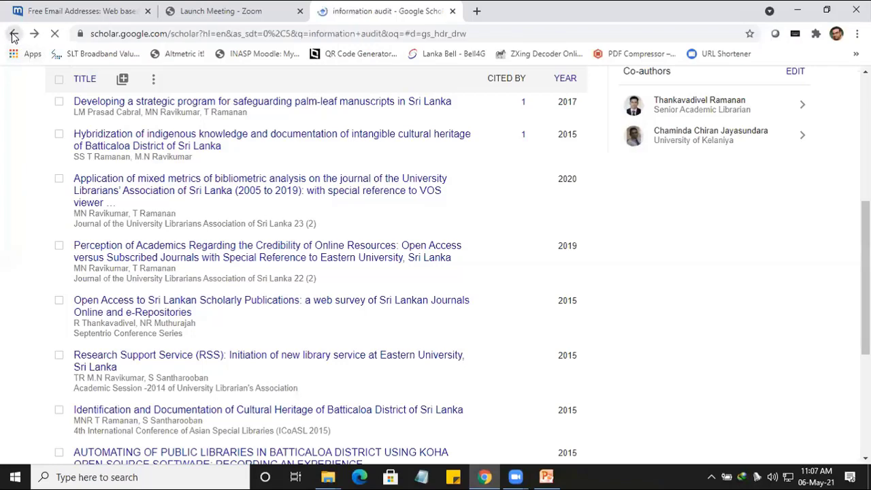
left_click(453, 11)
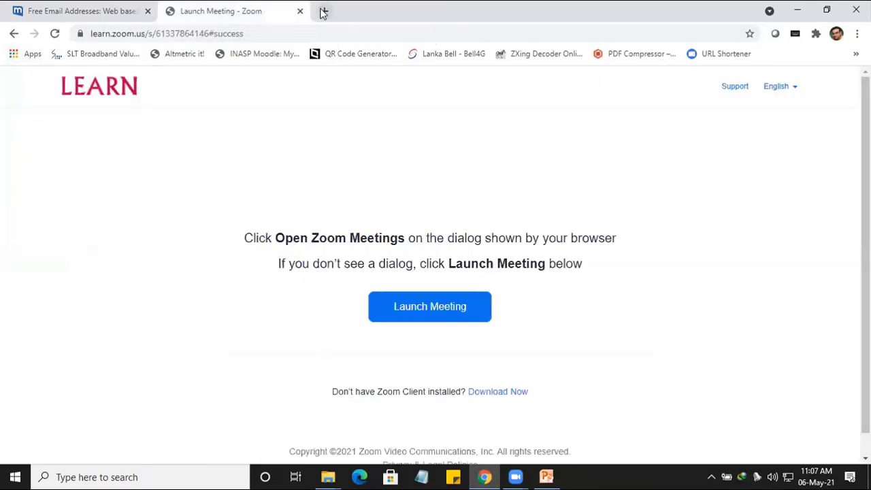
left_click(323, 12)
type("ww")
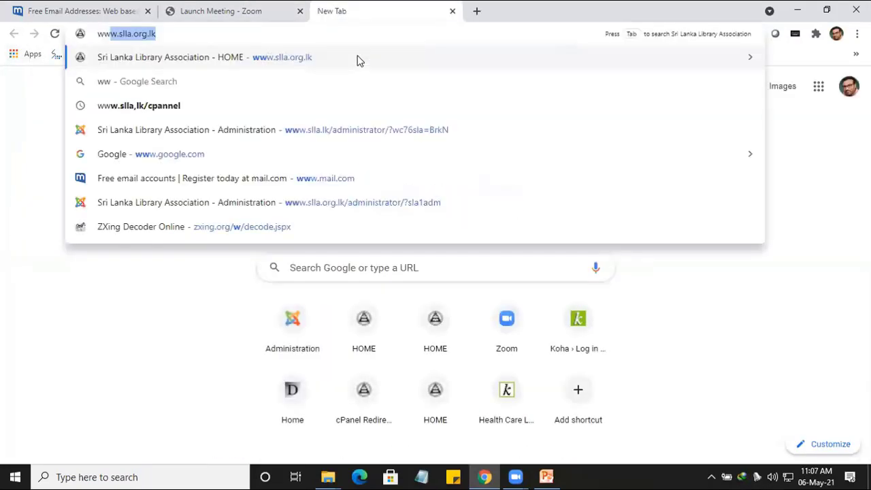
type("w")
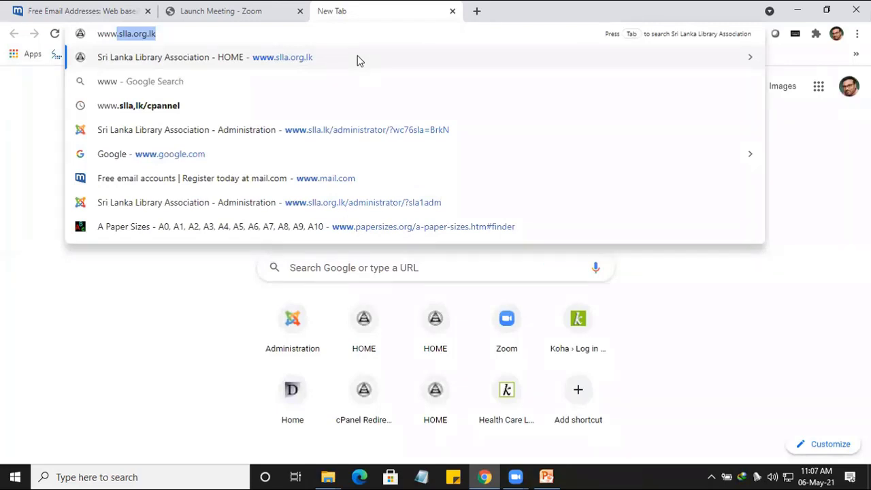
type(".g")
key("Return")
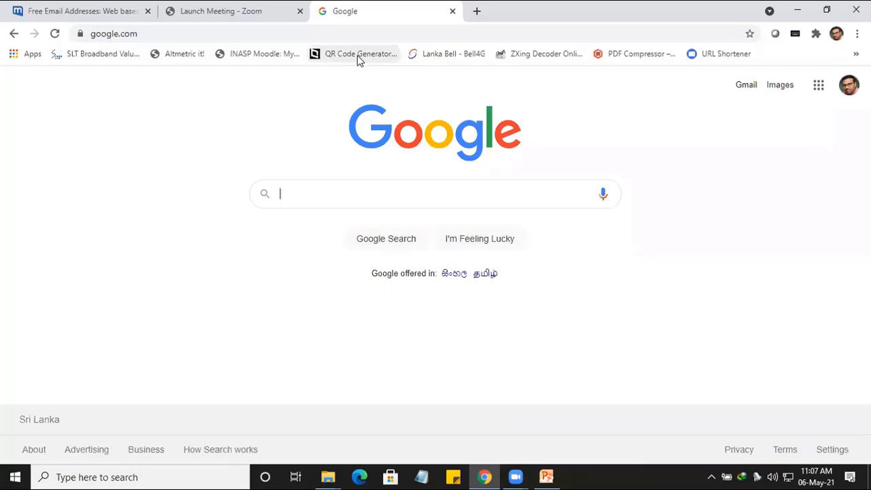
Search Google for 'google image search' using the suggested query
type("g")
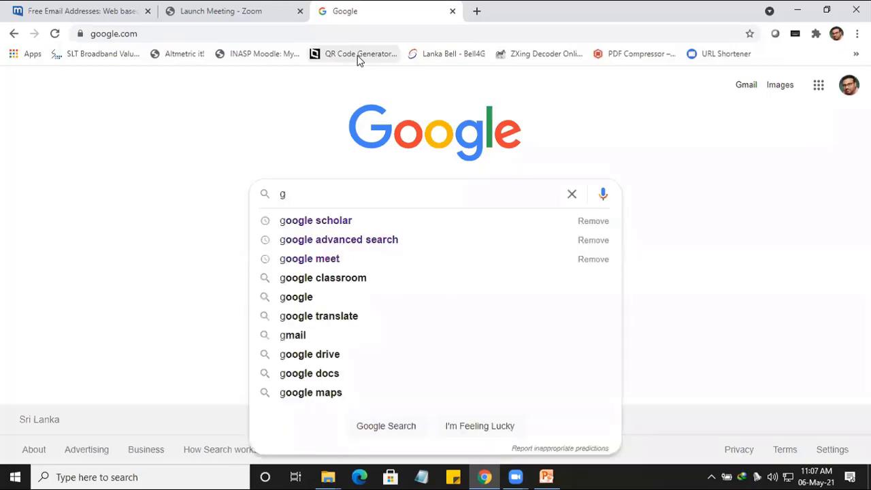
type("ole")
key("BackSpace")
key("BackSpace")
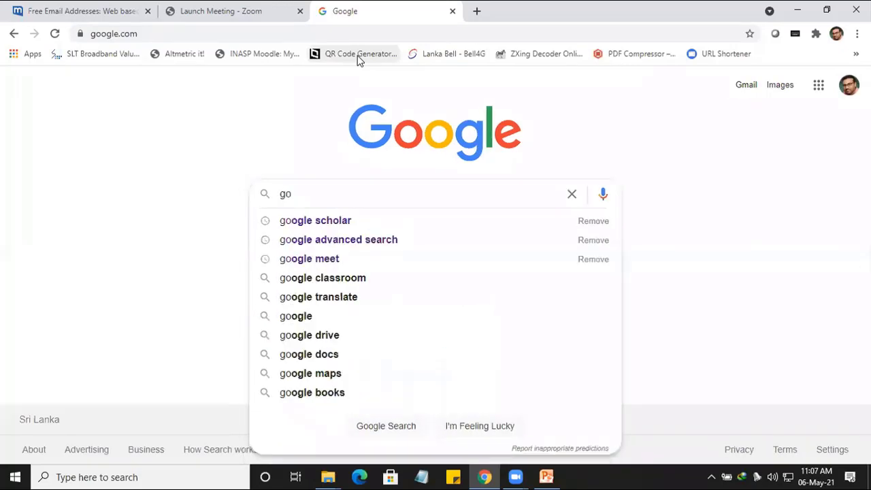
type("oo")
type("glr")
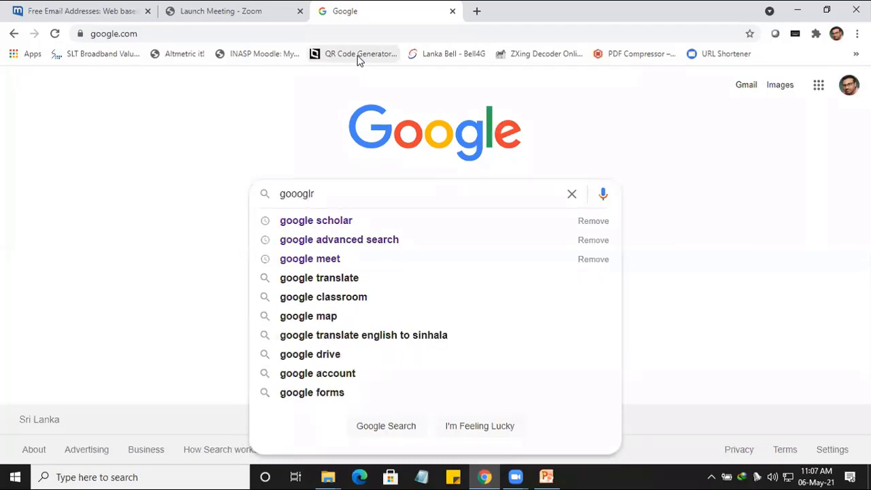
key("BackSpace")
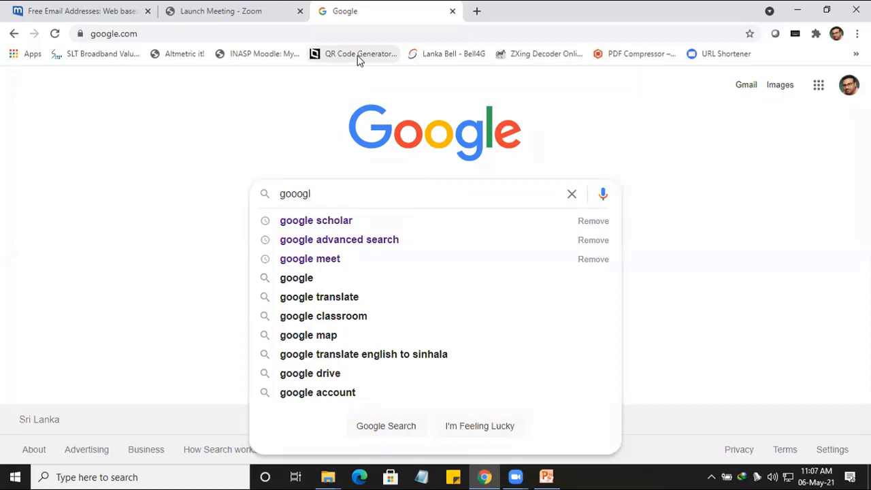
type("e im")
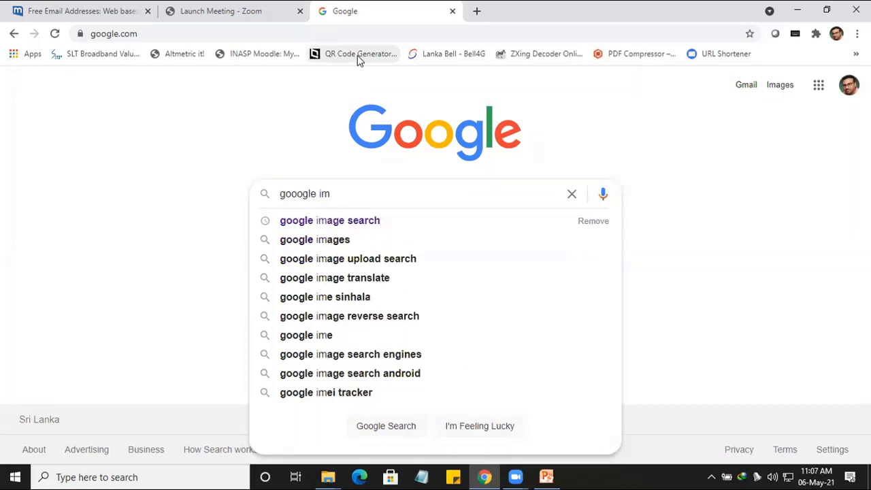
left_click(356, 224)
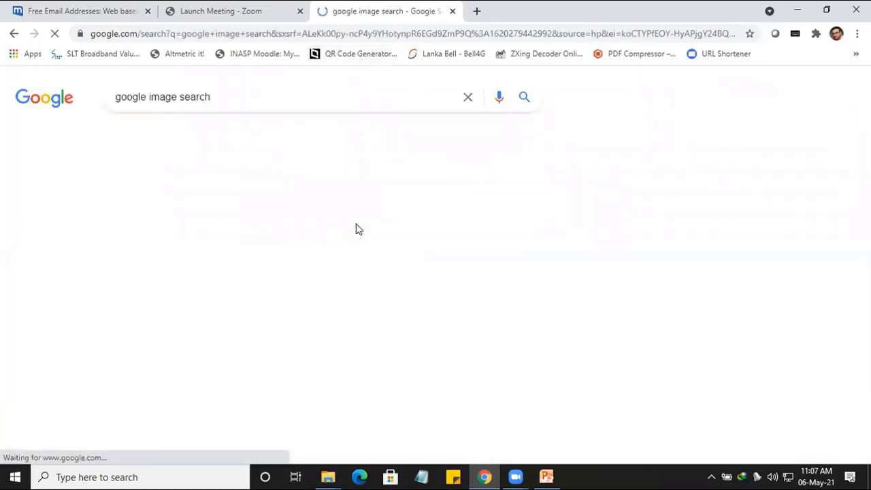
Open the 'Images - Google' result and bring up the camera search-by-image options
scroll(356, 230, "down", 1)
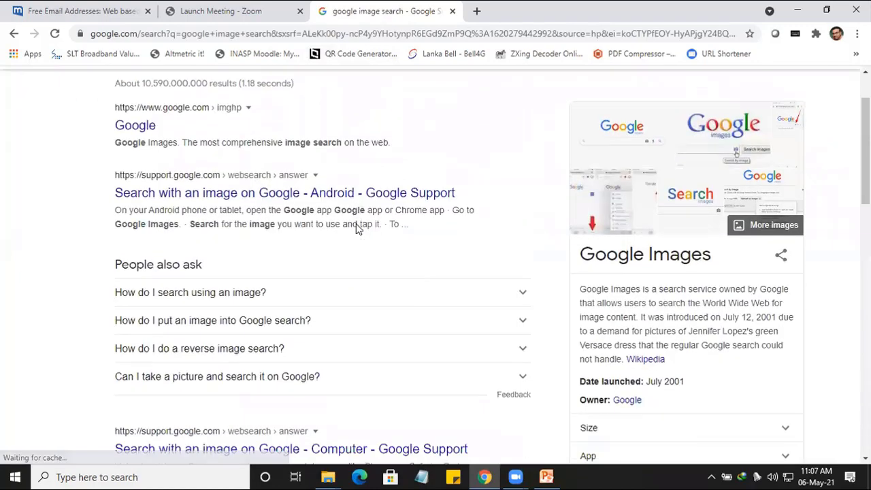
scroll(356, 228, "down", 2)
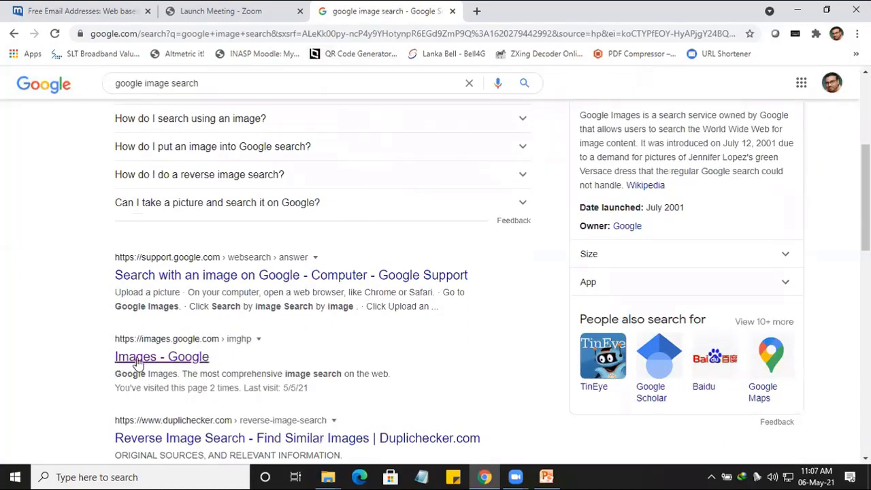
left_click(170, 366)
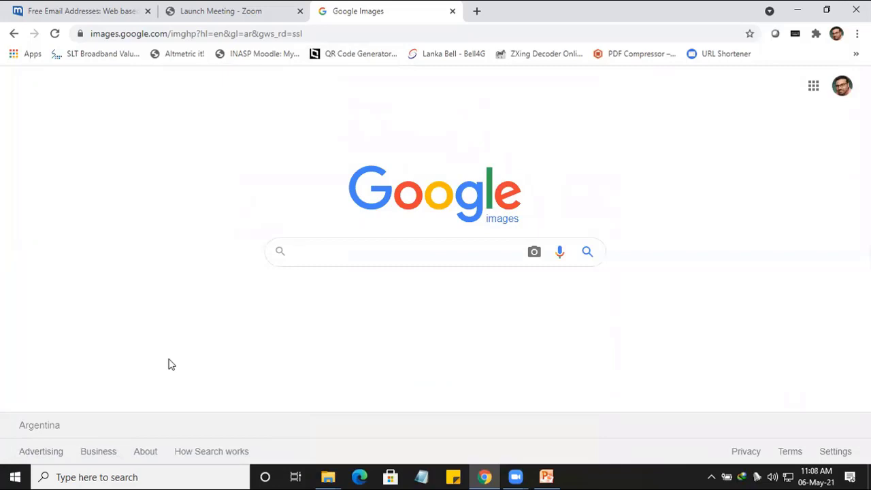
left_click(533, 254)
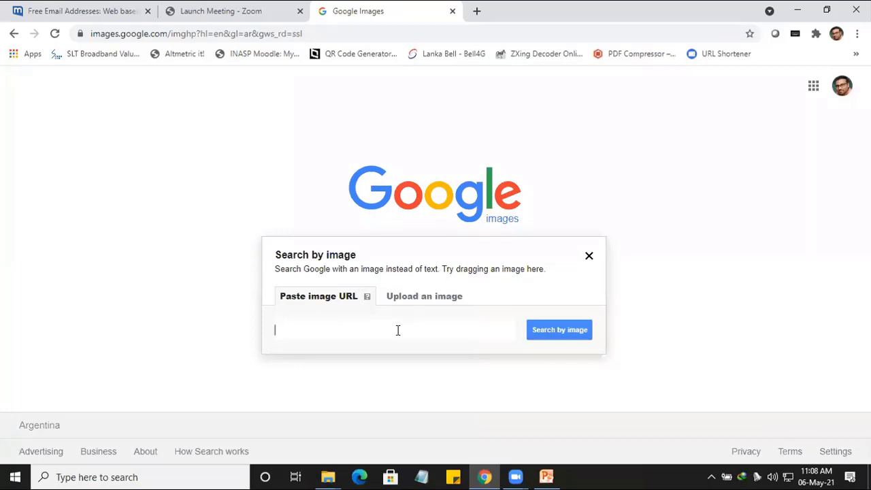
Upload Polonnaruwa.jpg as the search image, getting results for 'palace of king parakrambahu'
left_click(412, 301)
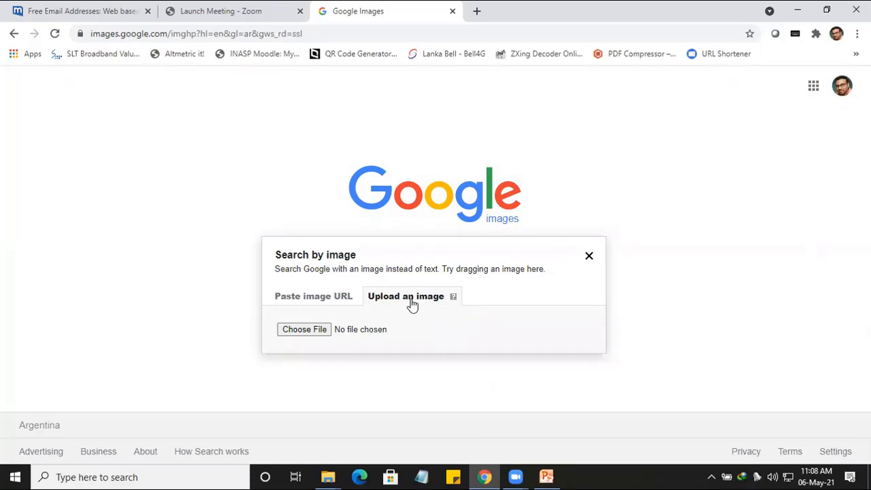
left_click(304, 330)
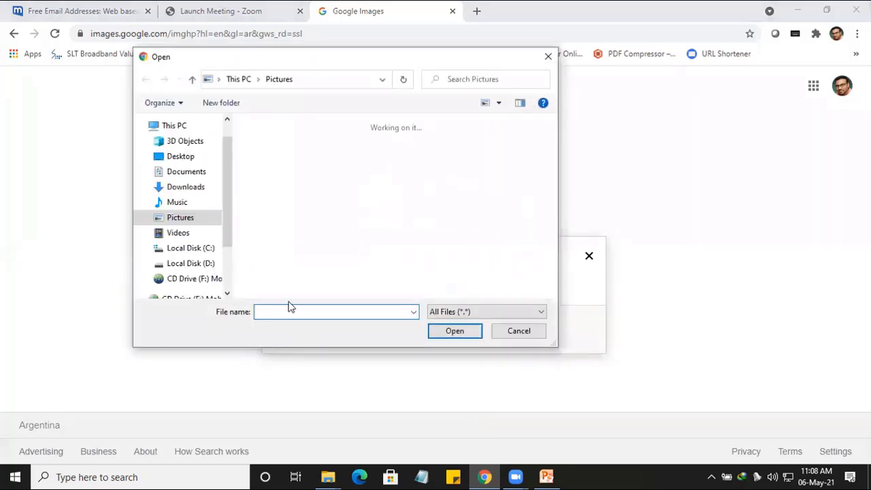
left_click(368, 246)
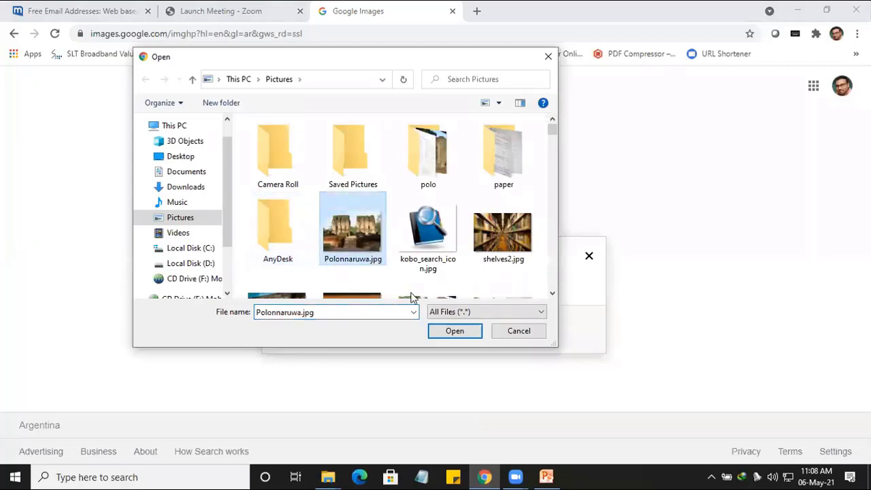
left_click(444, 328)
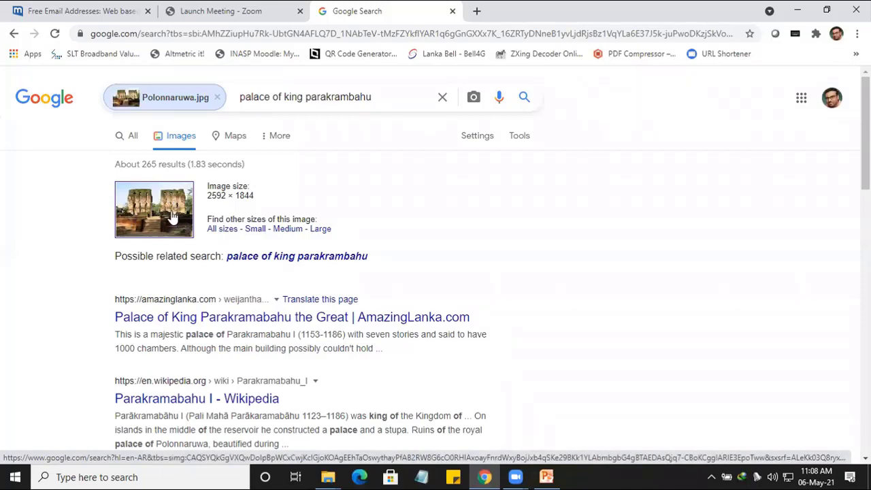
scroll(285, 258, "down", 1)
scroll(284, 259, "down", 5)
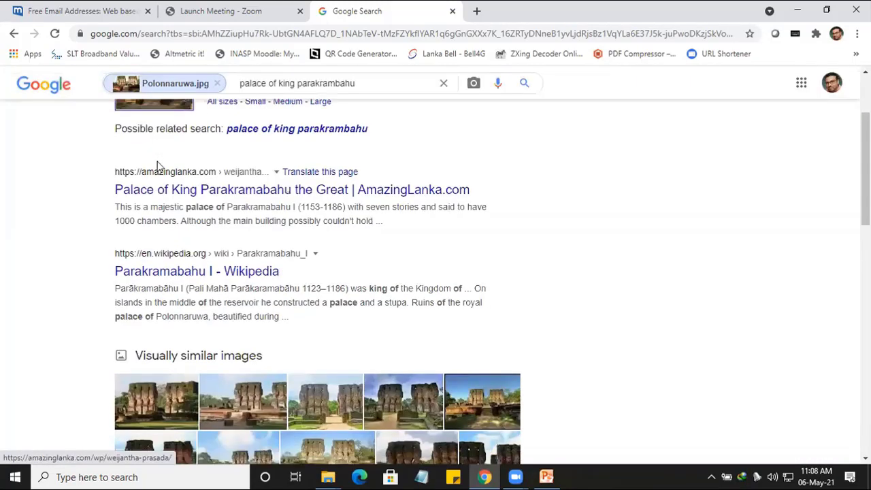
scroll(204, 306, "down", 2)
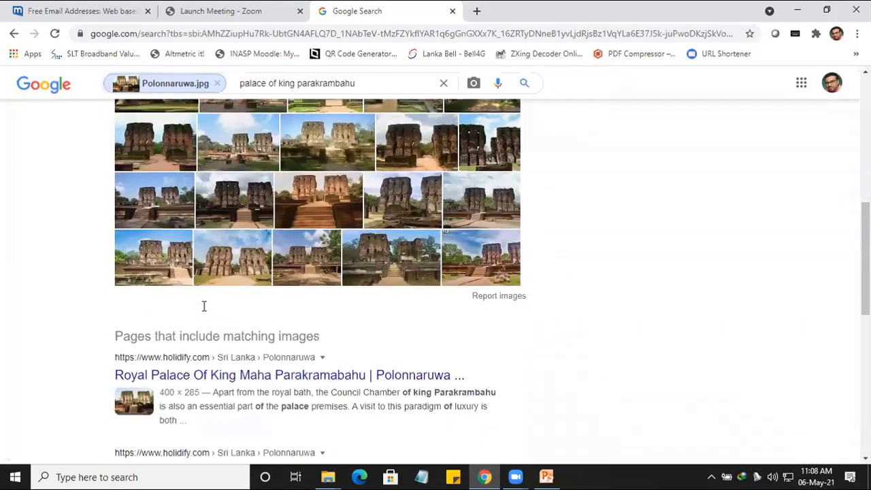
scroll(203, 306, "up", 7)
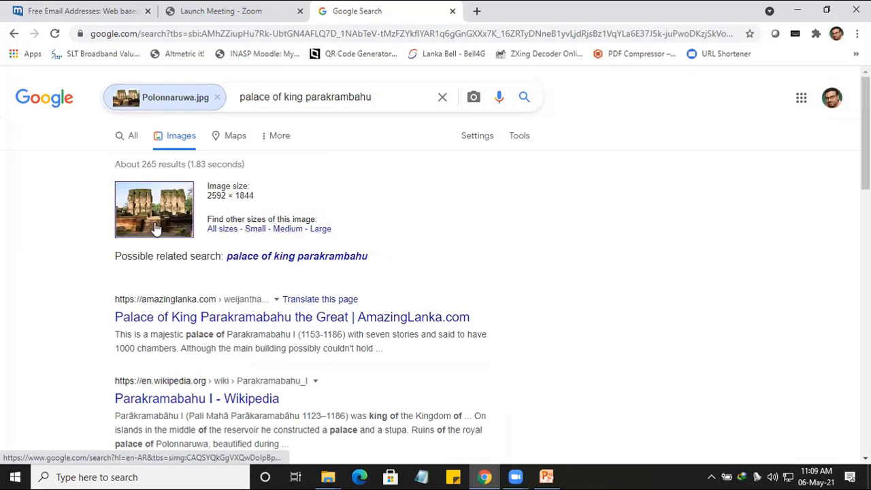
left_click(289, 230)
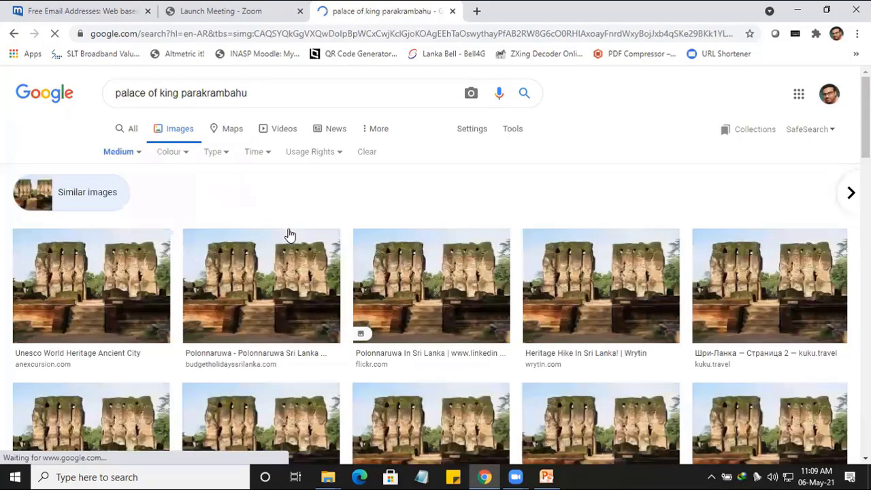
scroll(289, 235, "down", 5)
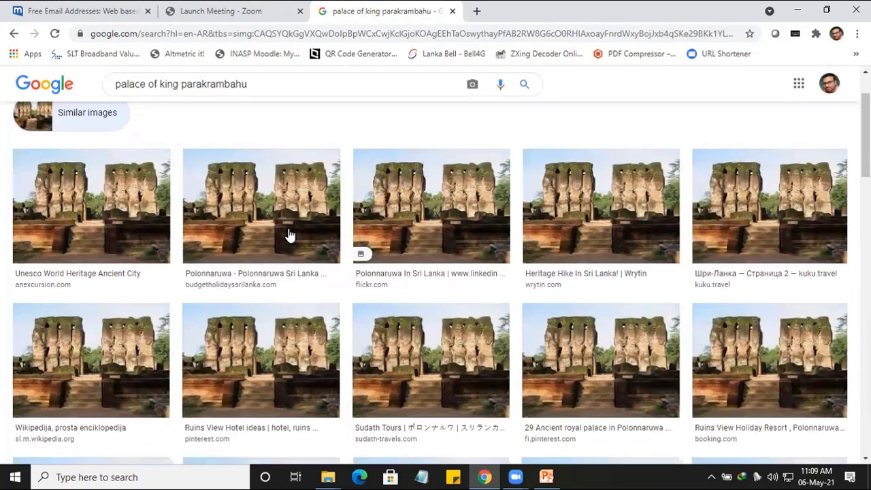
scroll(288, 235, "down", 5)
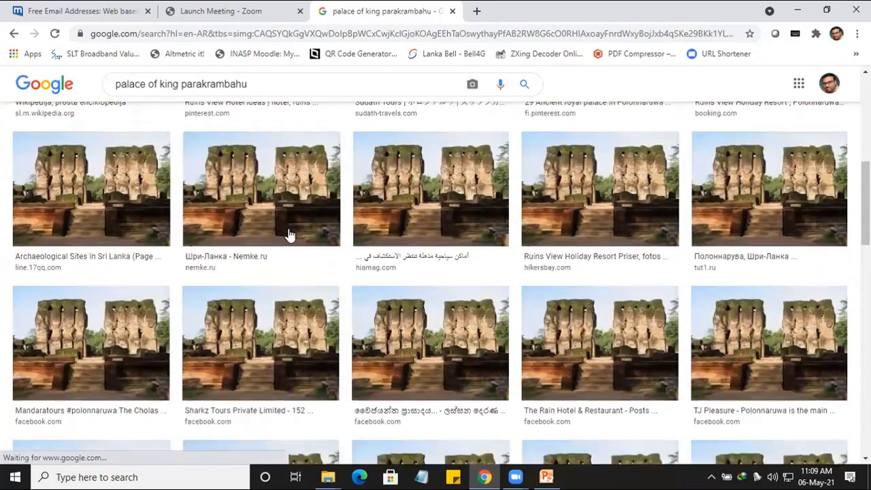
scroll(289, 234, "down", 4)
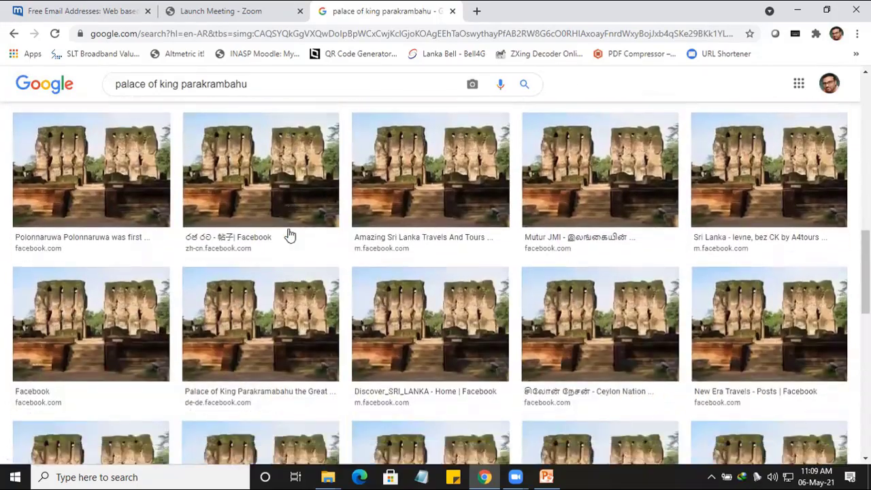
scroll(289, 234, "up", 7)
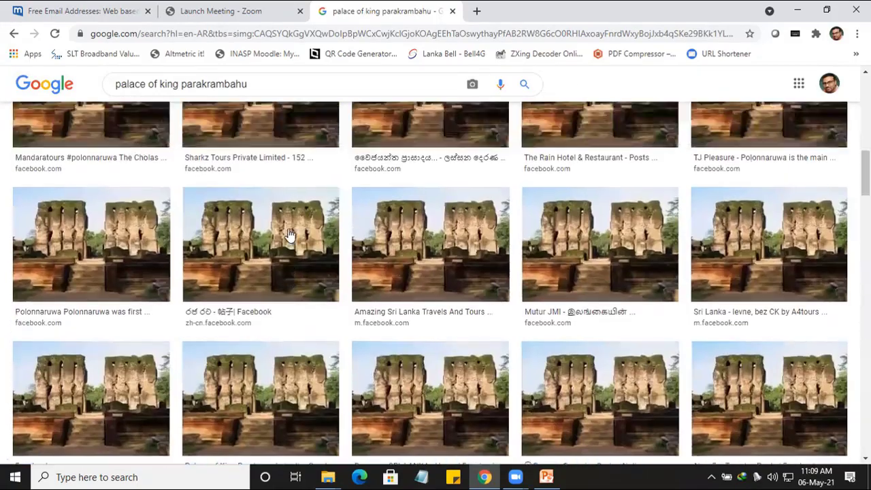
scroll(289, 234, "up", 1)
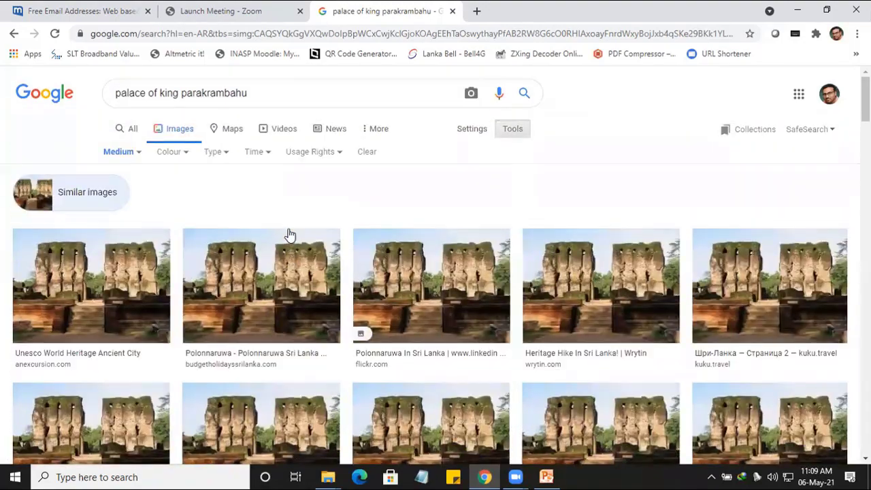
left_click(14, 34)
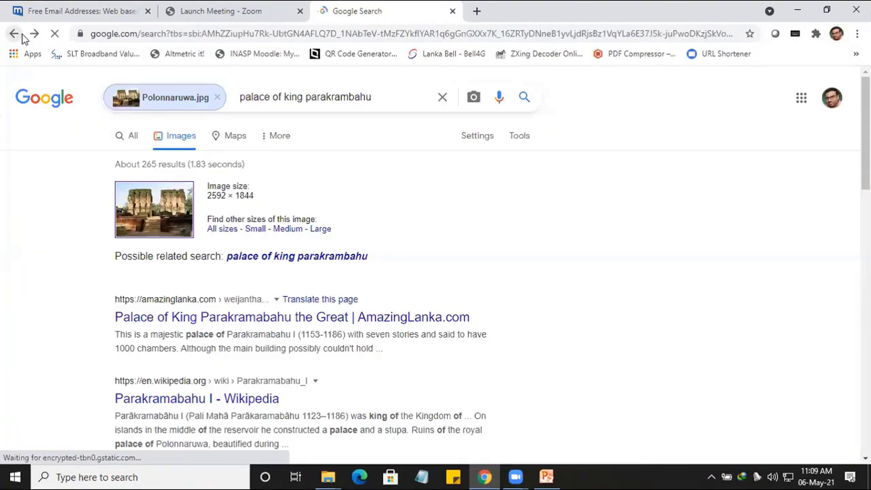
Upload 004488.png by image search, getting about 623 results for 'quotes about first generation students'
left_click(474, 100)
left_click(284, 154)
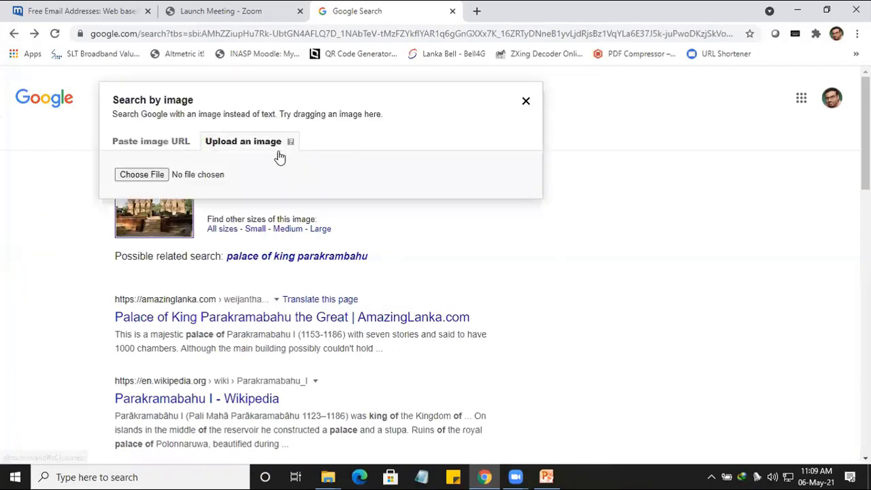
left_click(151, 174)
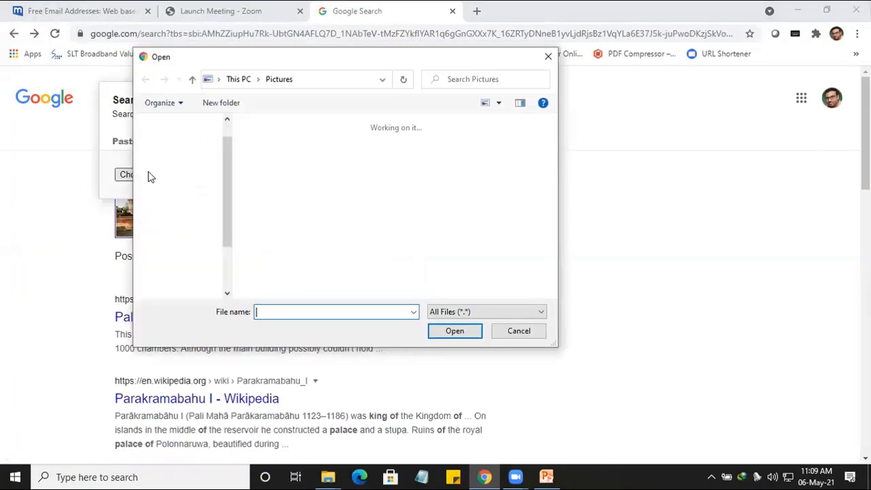
scroll(358, 235, "down", 5)
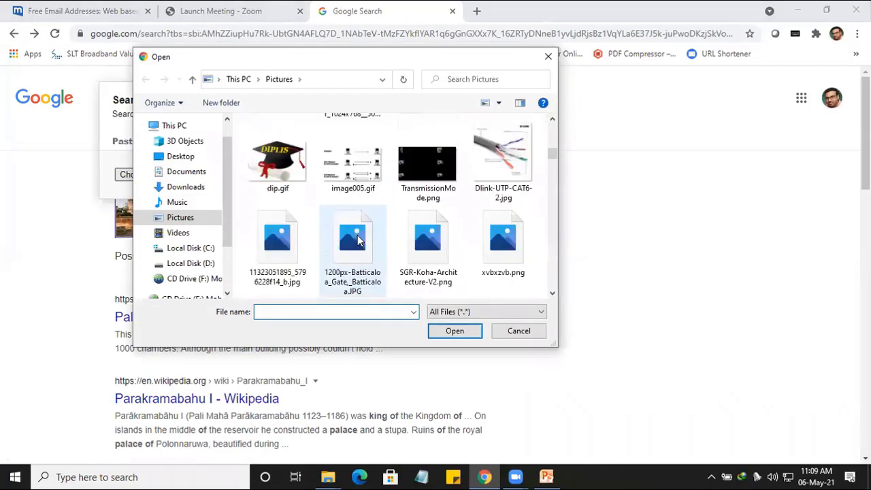
scroll(359, 240, "down", 15)
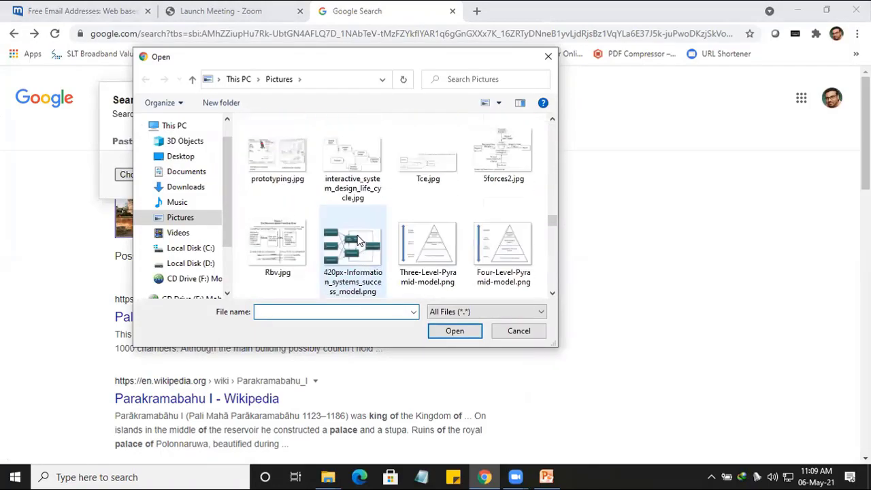
scroll(359, 240, "down", 15)
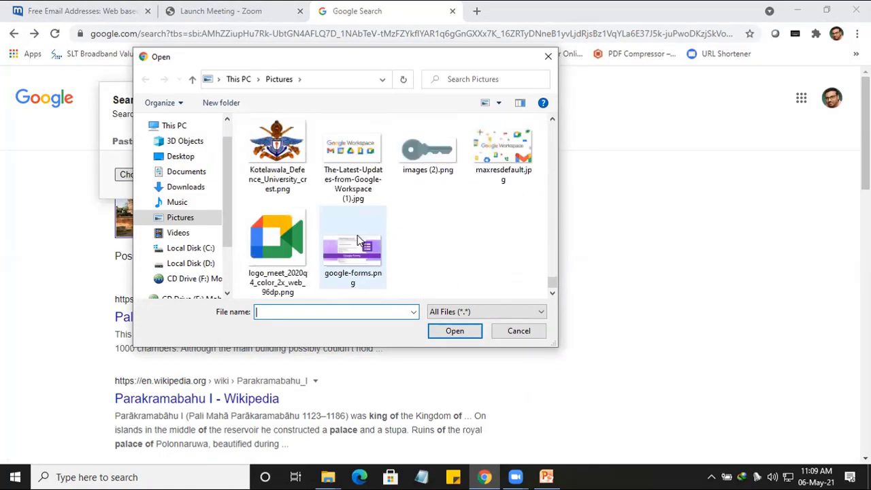
scroll(359, 239, "up", 5)
left_click(295, 169)
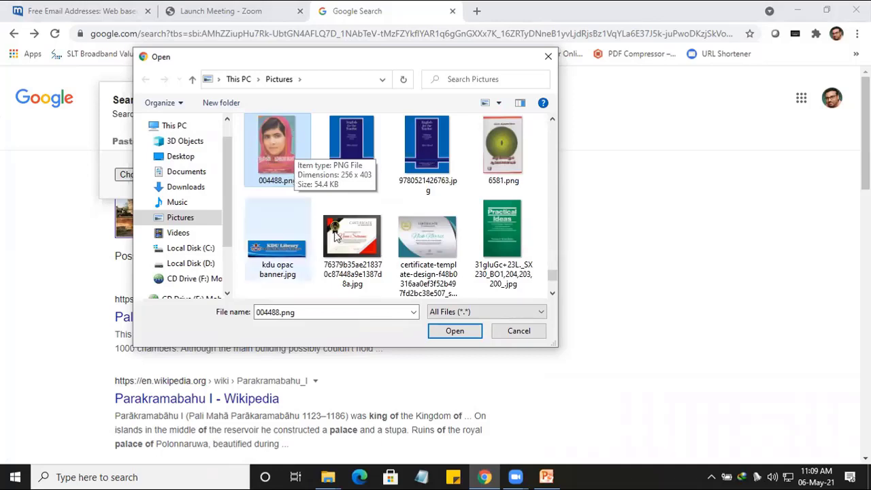
left_click(451, 331)
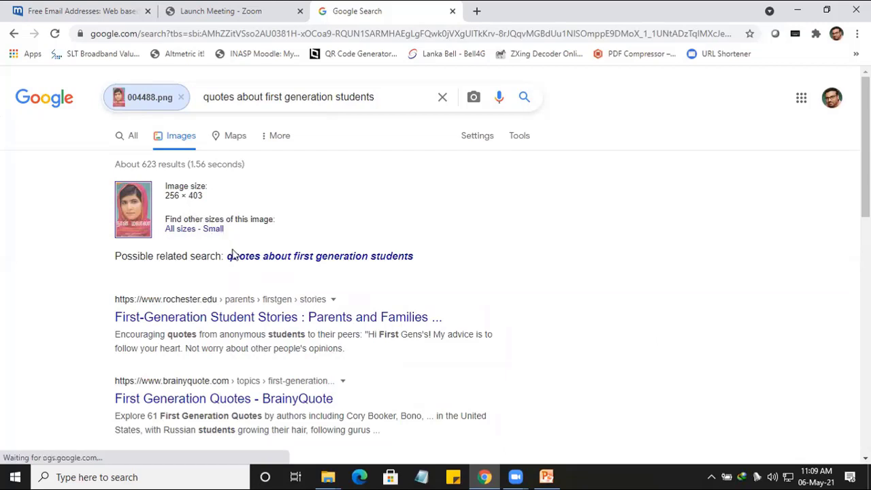
Try the related query, return, then open the AZQuotes page listed under pages with matching images
left_click(337, 265)
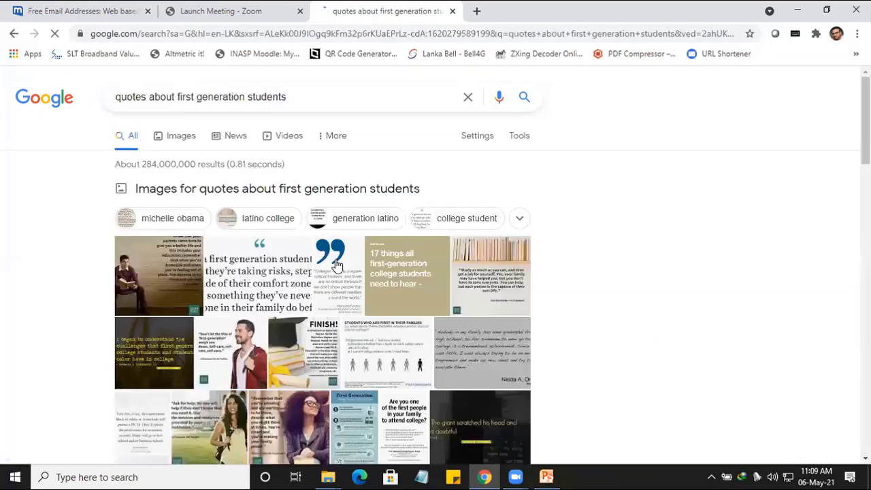
left_click(13, 34)
scroll(282, 278, "down", 1)
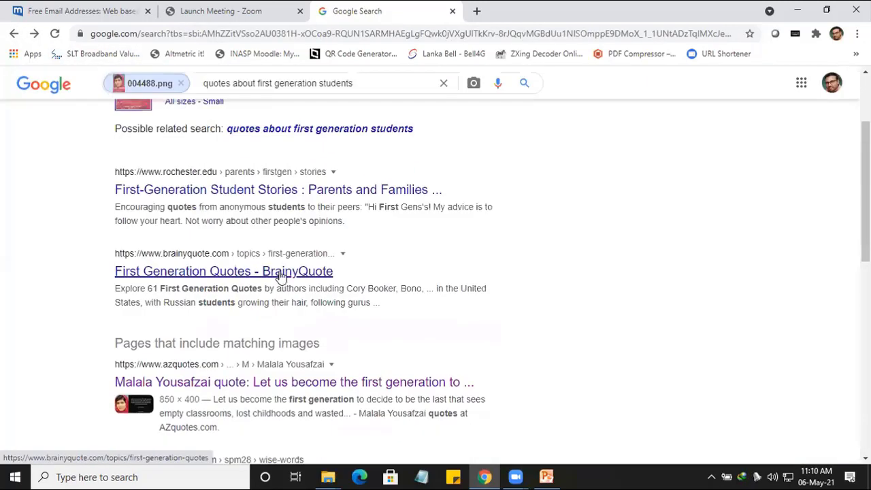
scroll(282, 279, "down", 2)
scroll(287, 275, "down", 1)
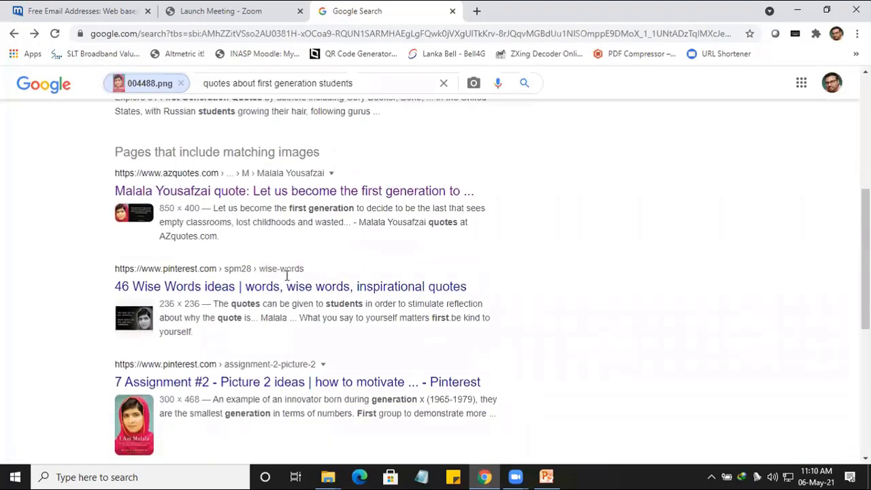
left_click(188, 197)
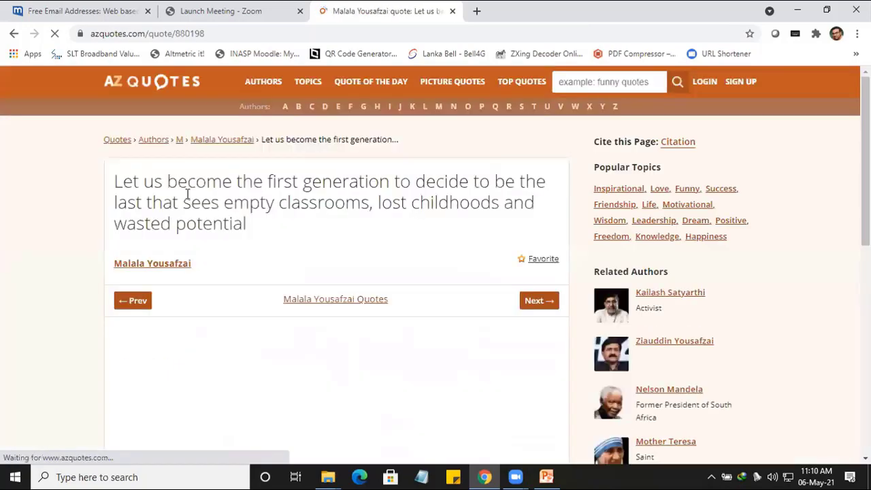
View the quote picture on AZQuotes, then return to the 004488.png reverse-search results
scroll(188, 197, "down", 3)
scroll(188, 196, "down", 4)
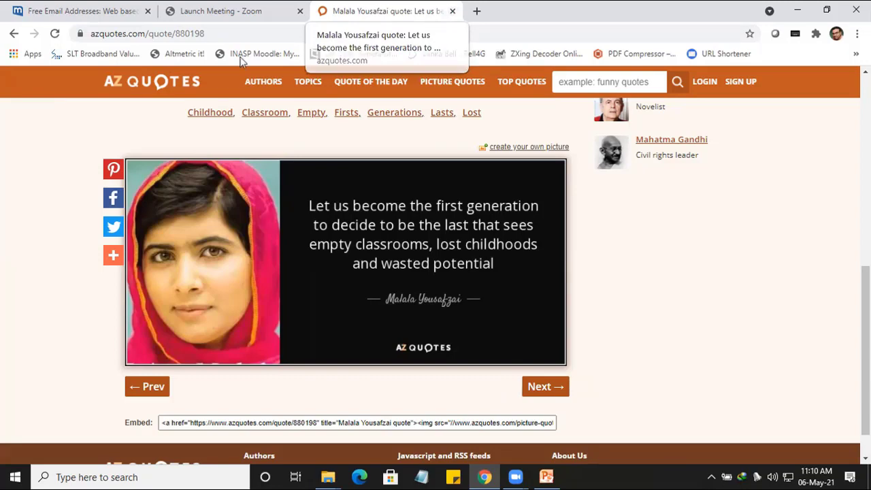
left_click(13, 33)
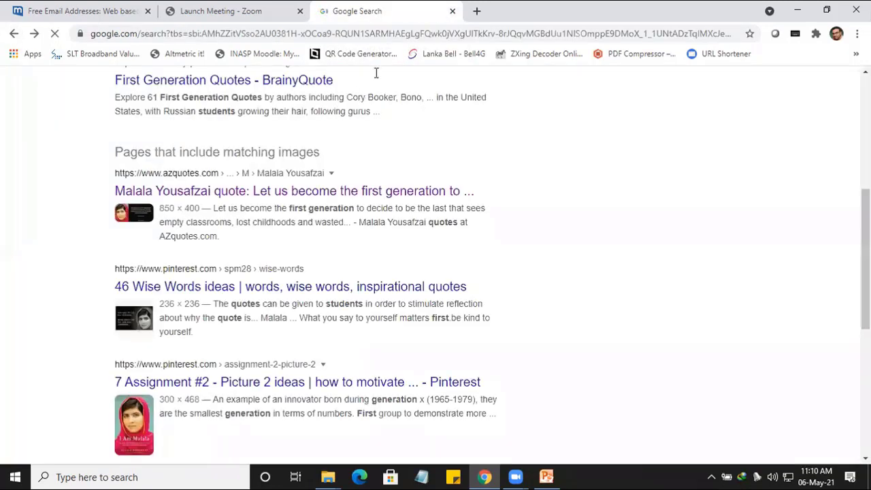
Switch to PowerPoint, start the slide show and advance to 'Google Workspace for Libraries'
left_click(547, 477)
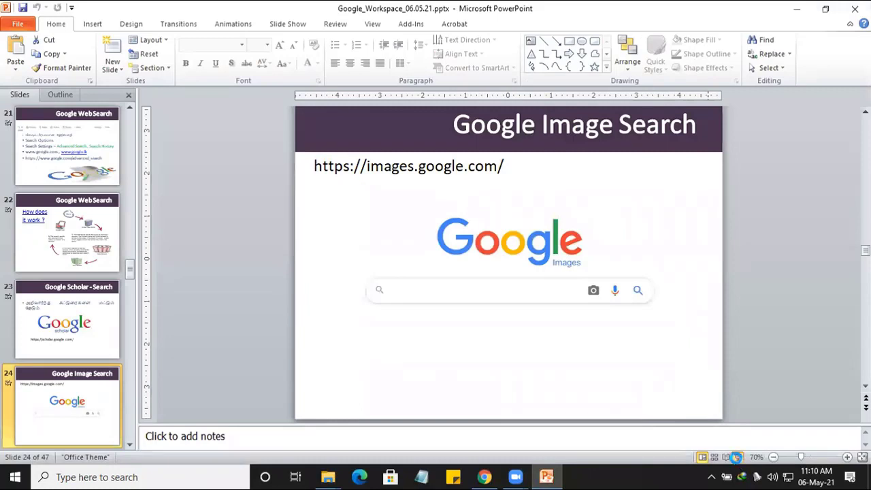
left_click(738, 457)
key("Right")
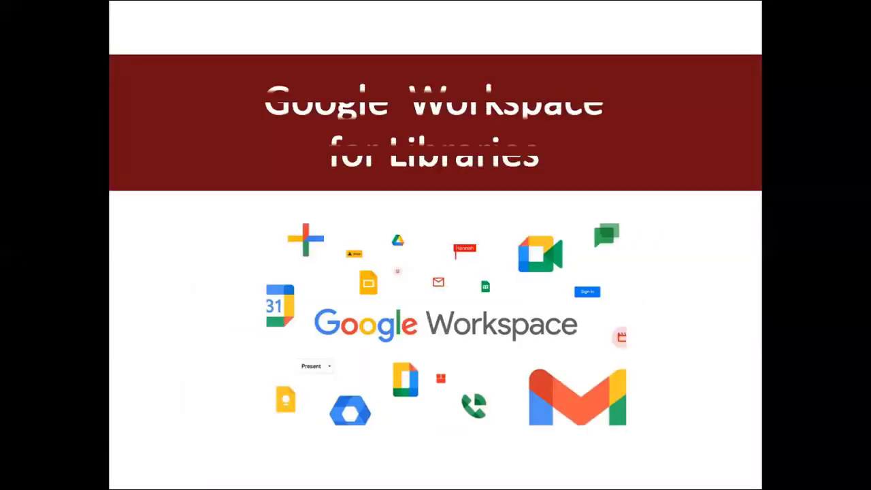
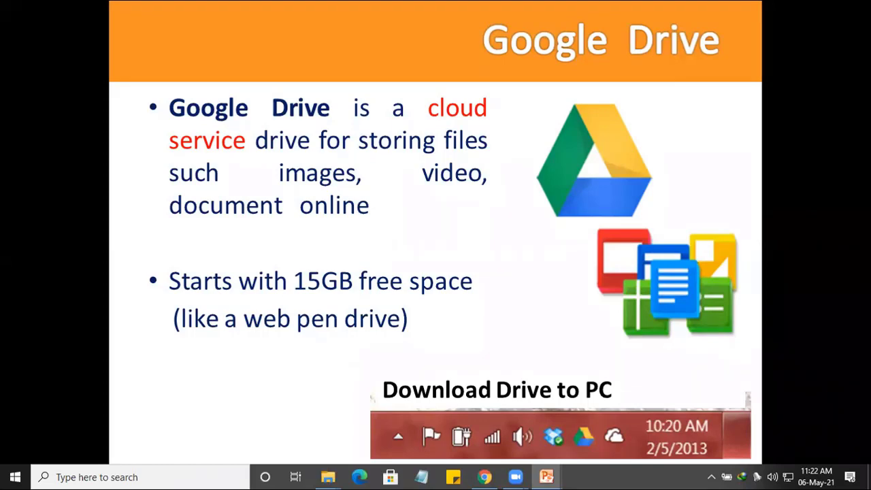
Exit the slide show to edit slide 29, 'Google Drive', of Google_Workspace_06.05.21.pptx
key("Escape")
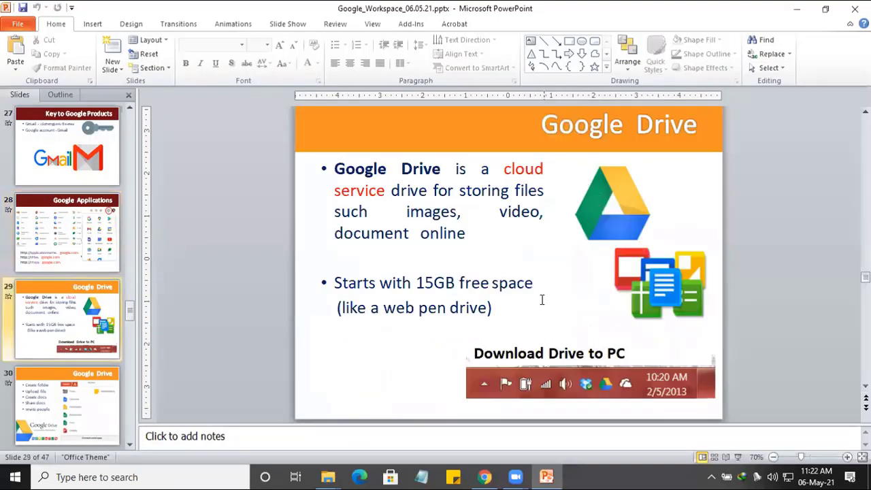
From Chrome's 'gmail account' search results, launch Google Drive via the Google apps grid
left_click(486, 477)
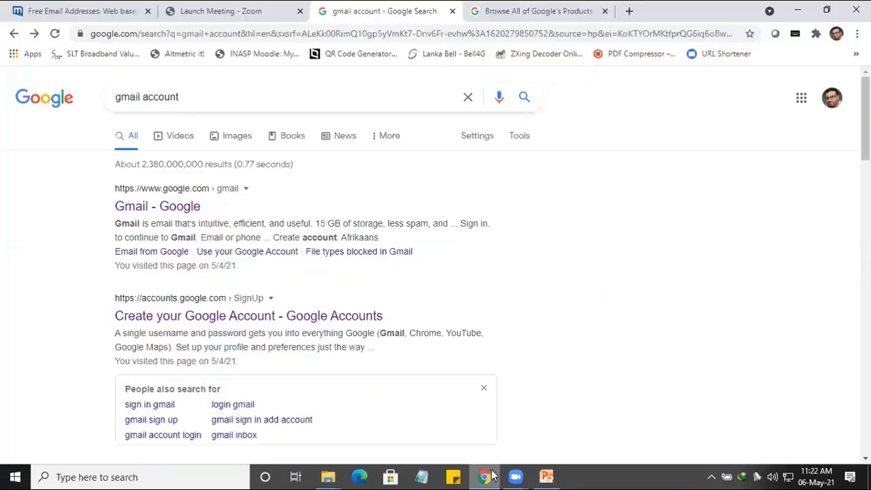
left_click(802, 103)
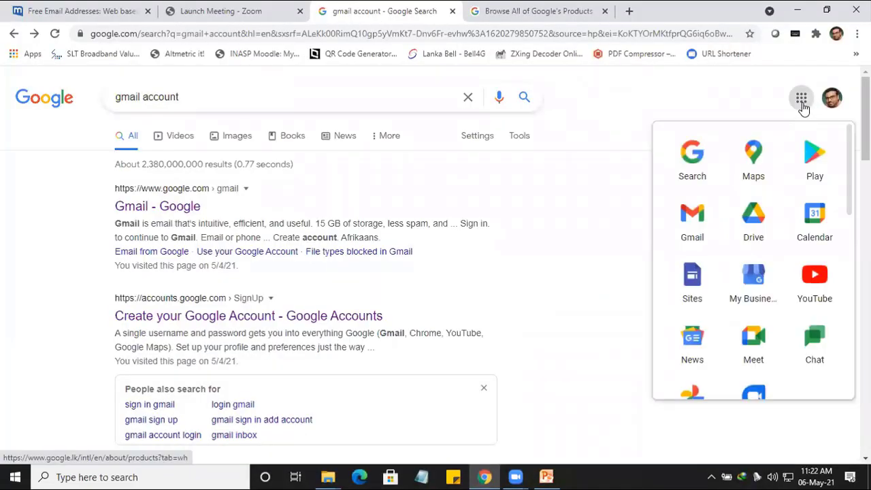
left_click(811, 160)
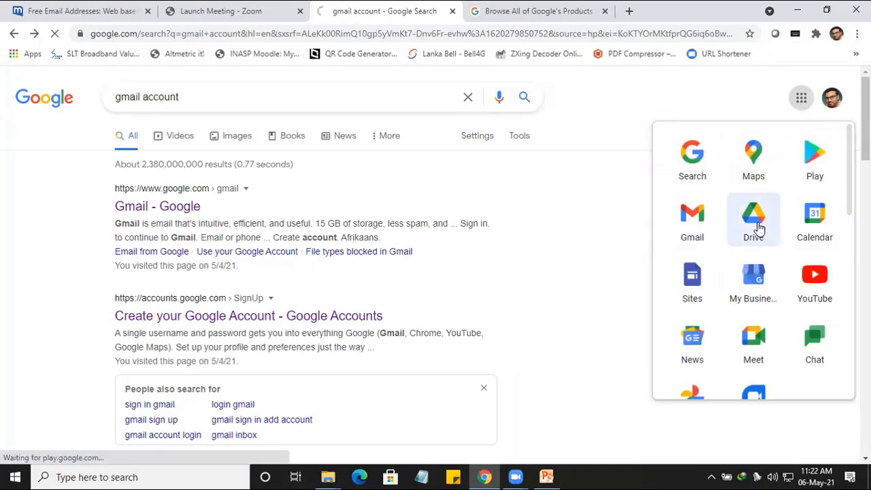
left_click(754, 219)
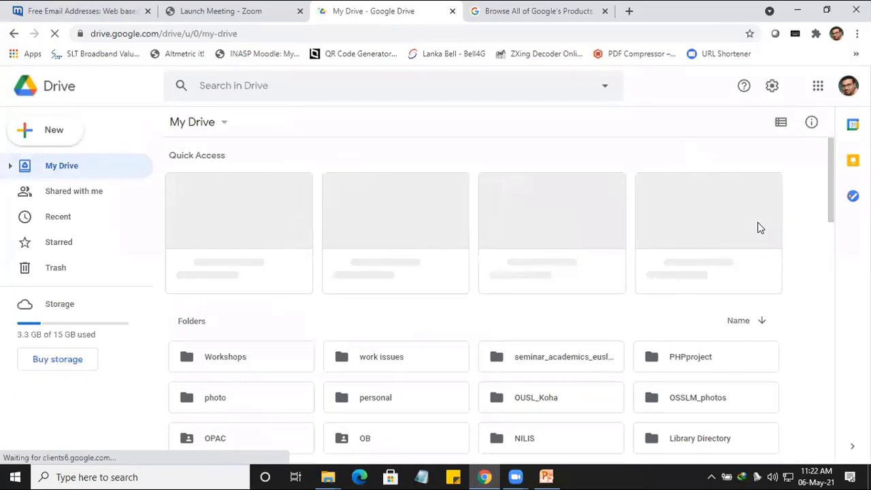
Open Buy storage from My Drive's storage meter showing 3.3 GB of 15 GB used
scroll(759, 227, "down", 2)
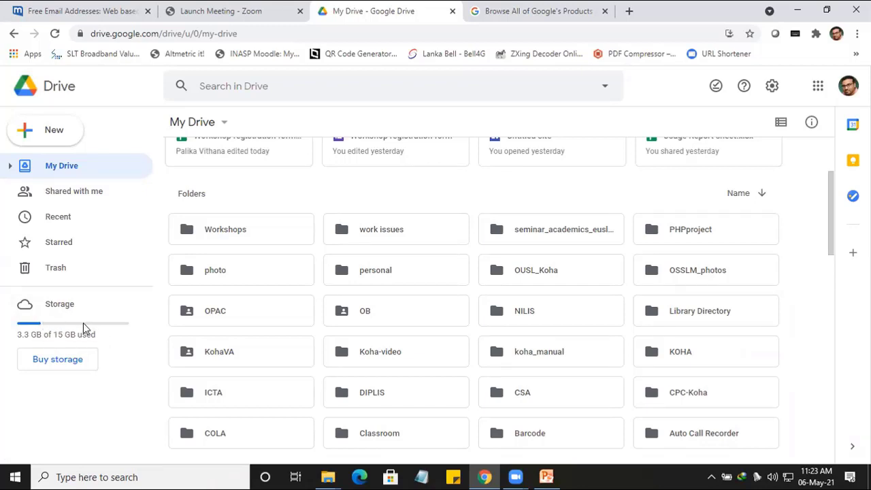
left_click(55, 369)
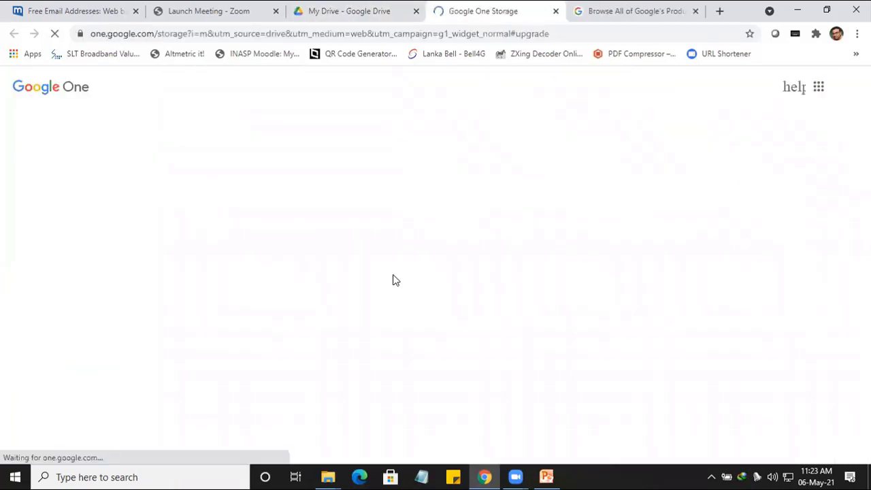
Review the 100 GB (LKR 300/month) and 200 GB (LKR 475/month) plans, then return to My Drive
scroll(393, 279, "down", 3)
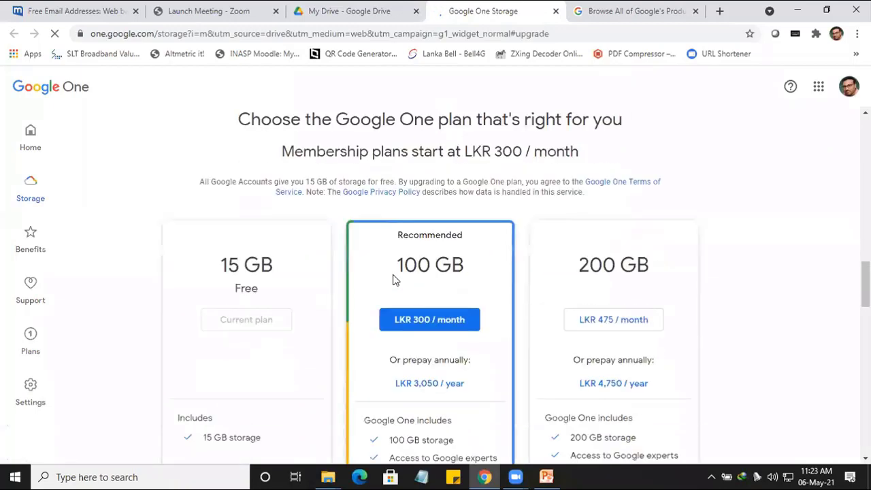
scroll(282, 224, "down", 3)
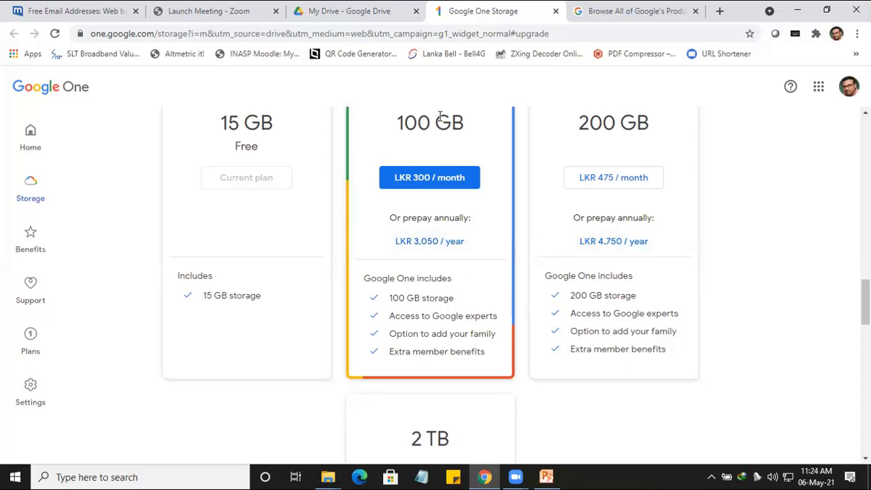
left_click(383, 12)
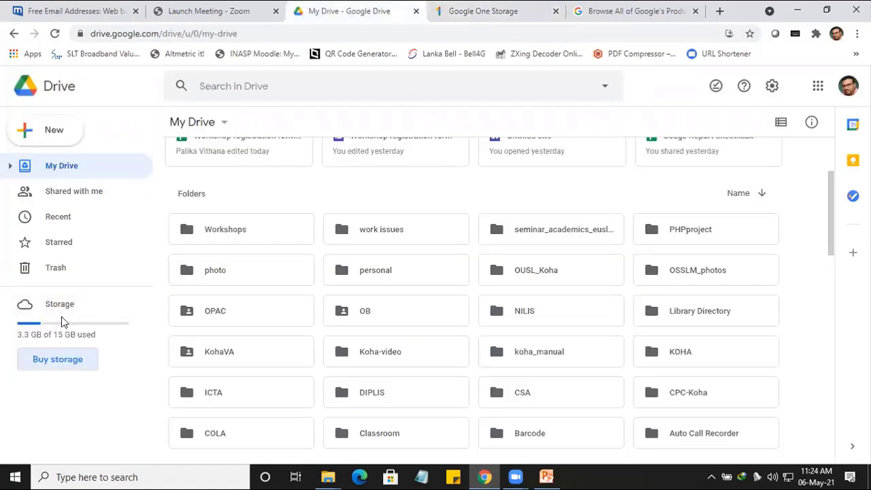
scroll(231, 272, "up", 2)
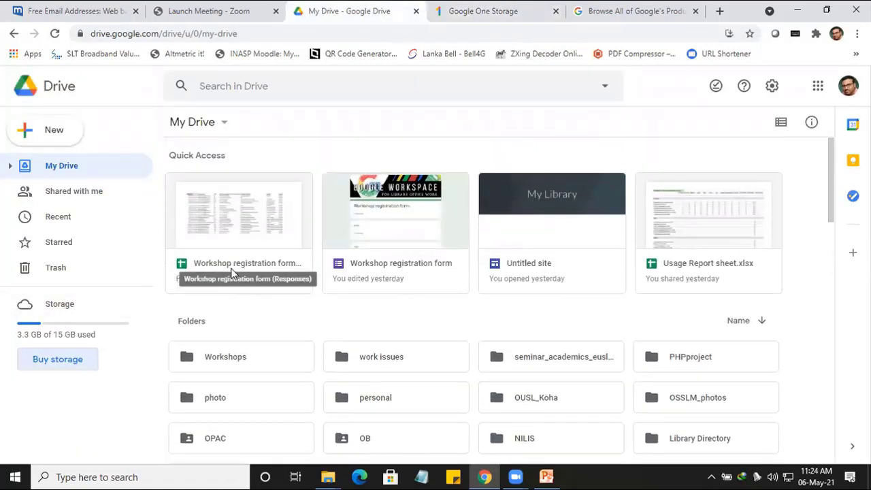
scroll(225, 266, "down", 2)
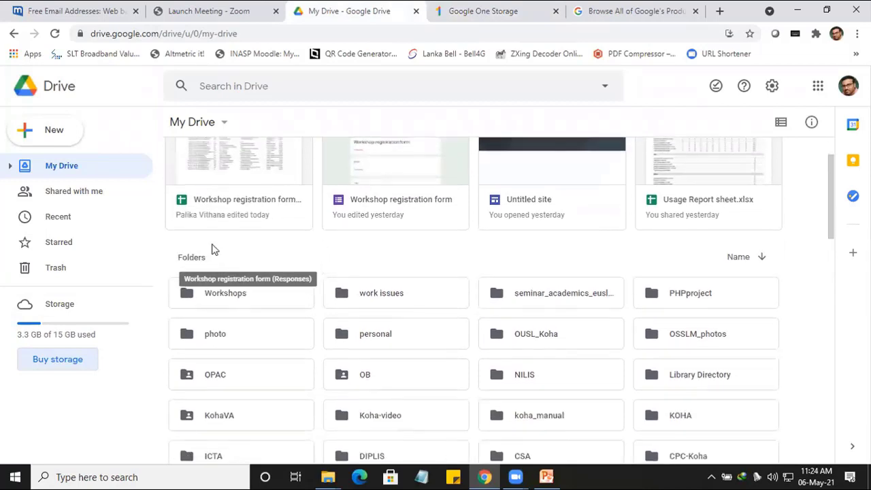
left_click(65, 135)
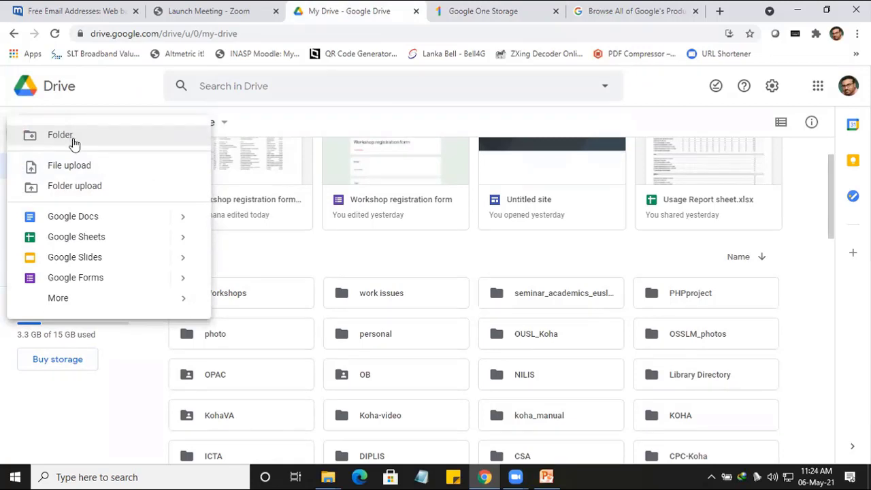
scroll(405, 330, "down", 3)
scroll(406, 333, "down", 4)
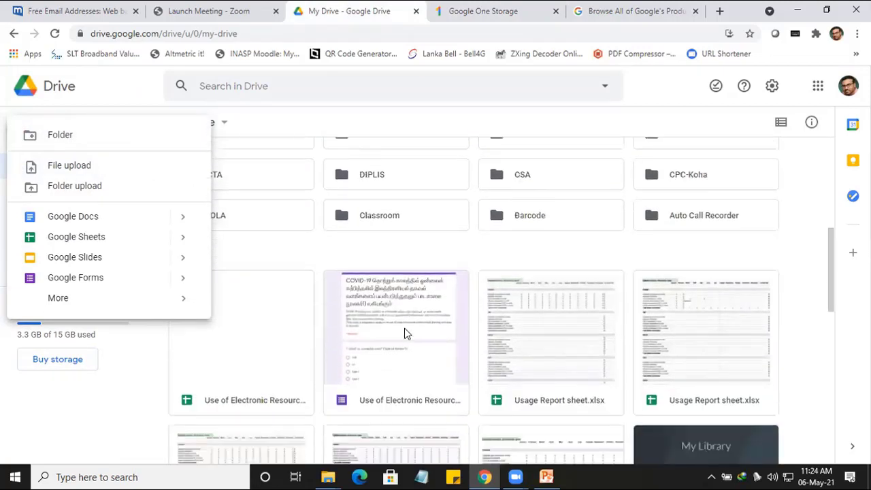
scroll(407, 313, "up", 3)
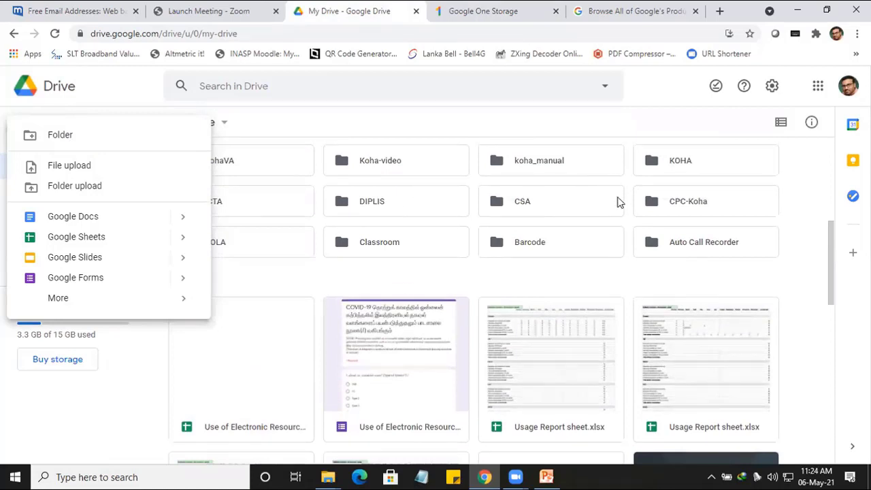
scroll(408, 275, "up", 2)
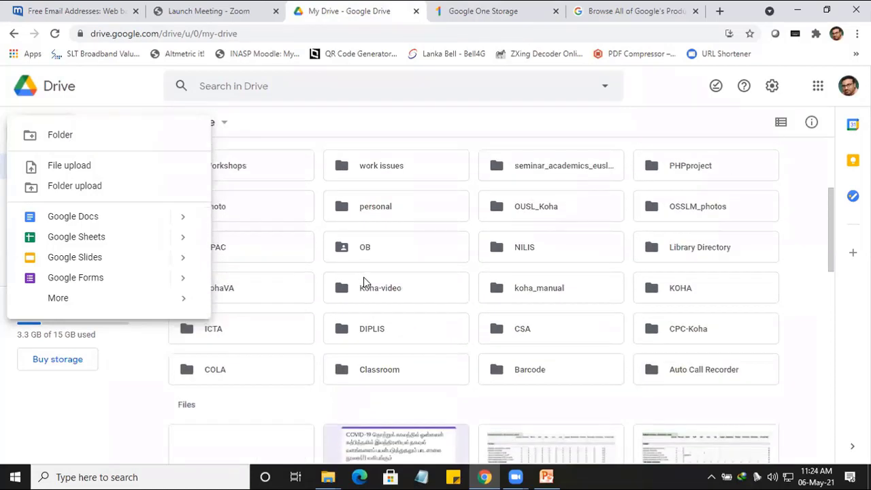
left_click(70, 402)
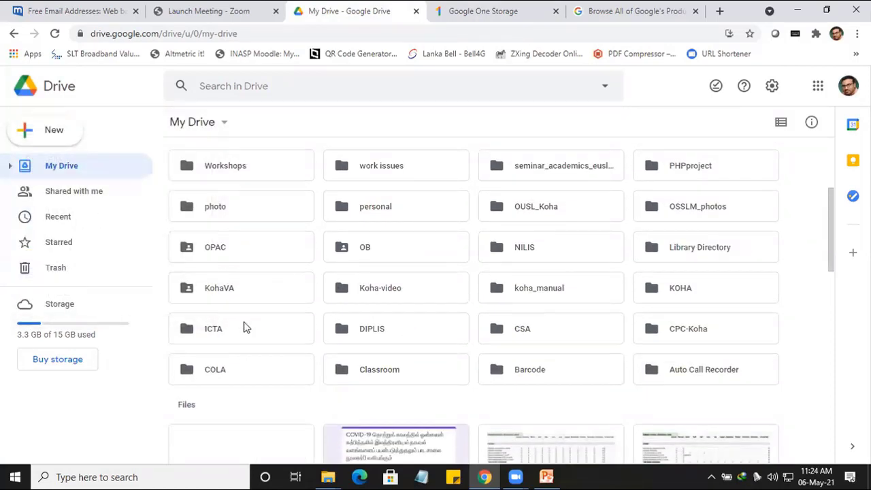
double_click(402, 337)
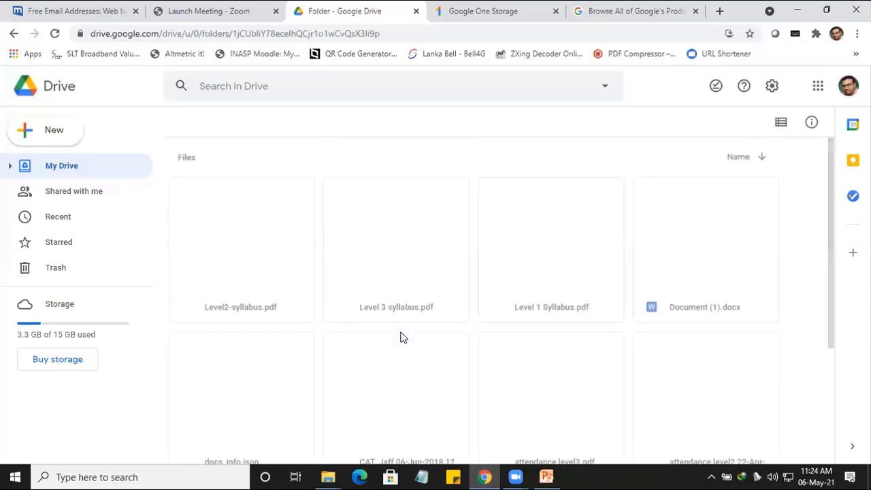
scroll(401, 337, "down", 2)
scroll(401, 337, "down", 1)
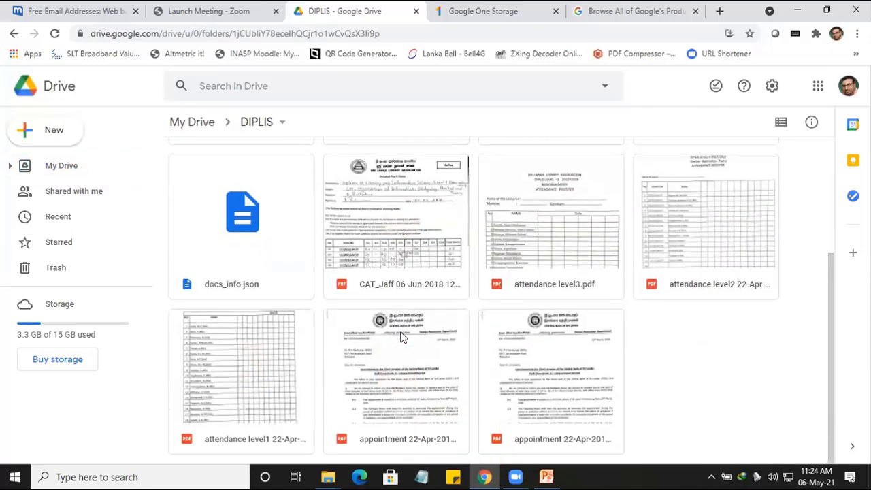
scroll(402, 337, "up", 5)
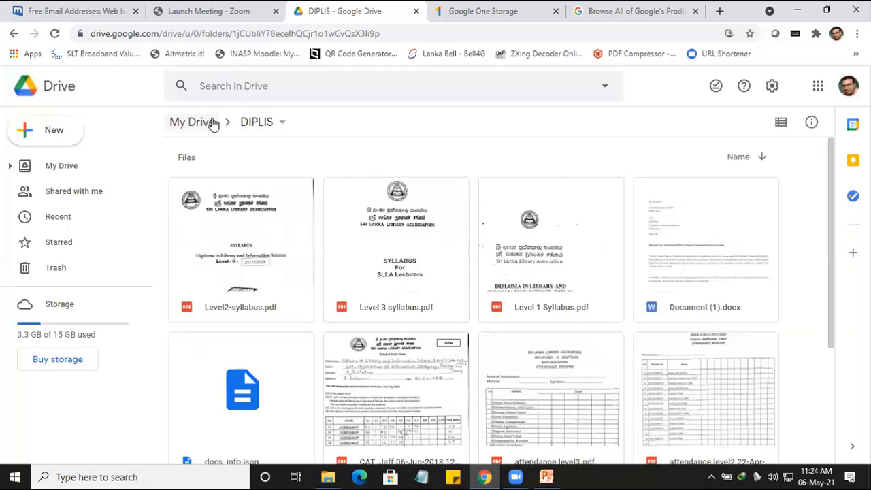
left_click(194, 122)
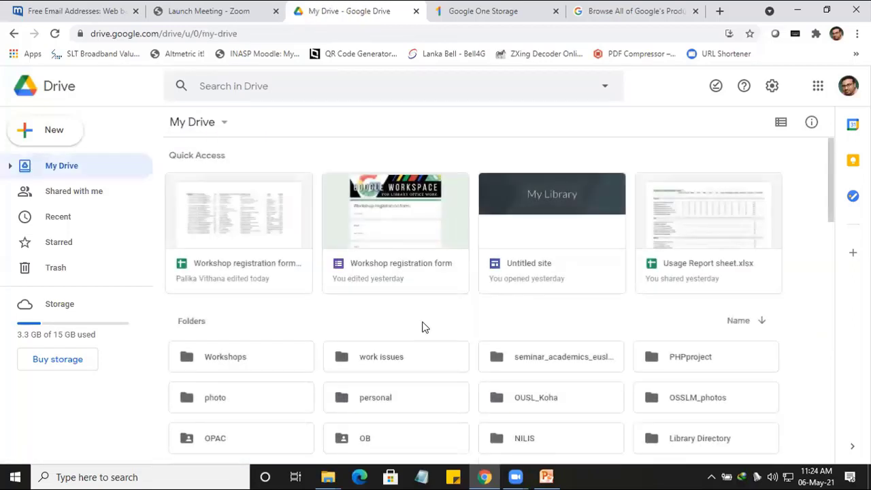
scroll(422, 327, "down", 2)
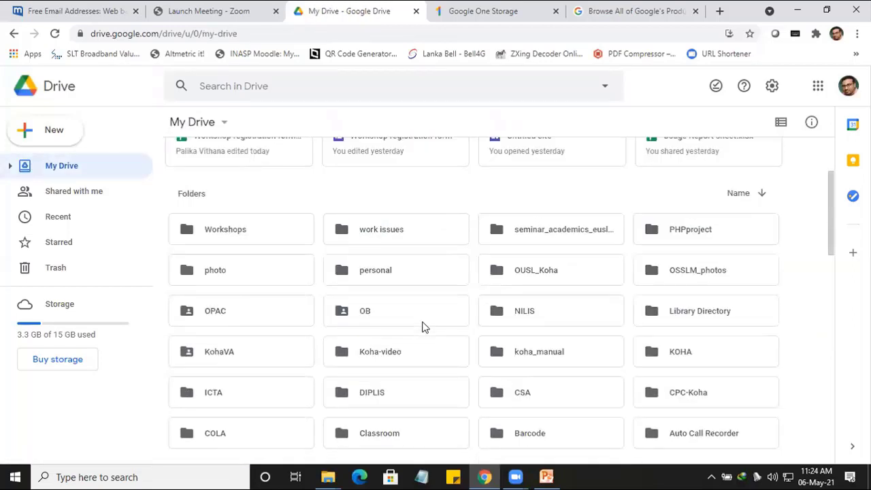
scroll(422, 327, "down", 1)
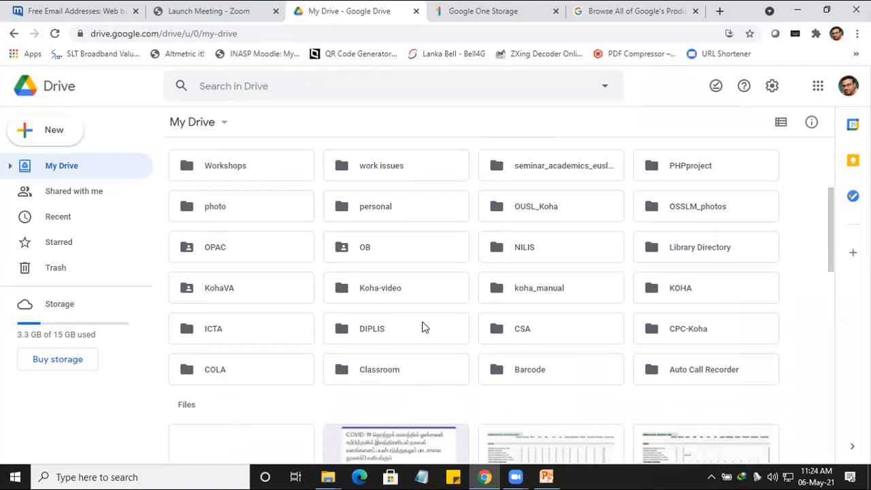
left_click(393, 258)
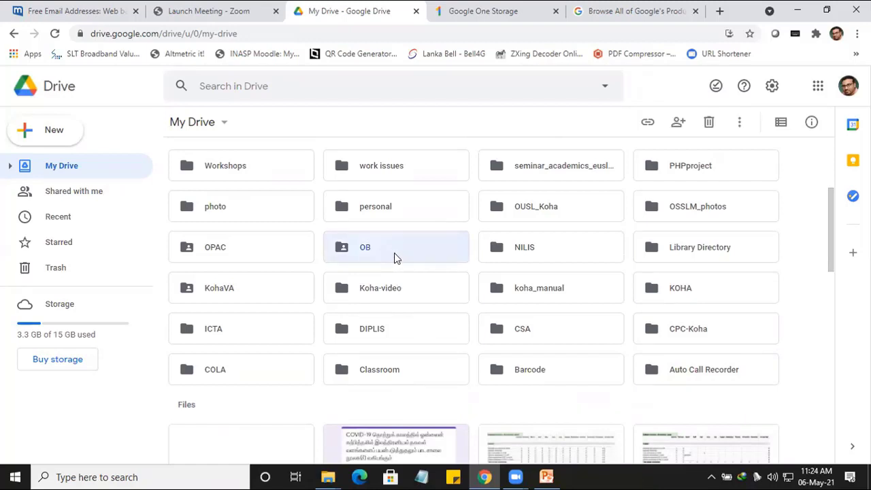
right_click(394, 253)
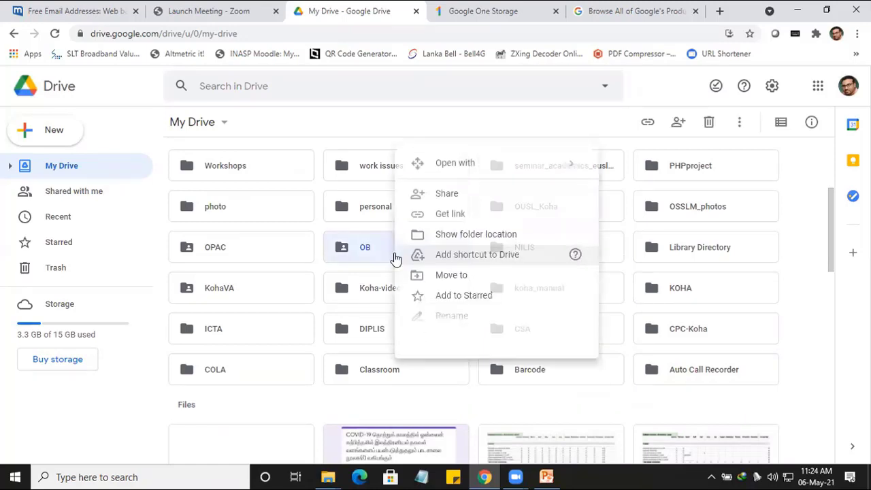
left_click(438, 195)
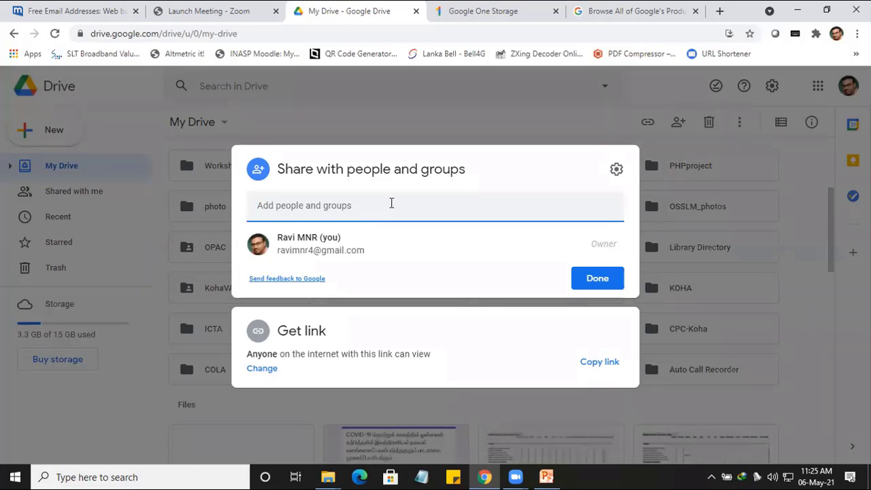
type("ravikumar Muthurajah")
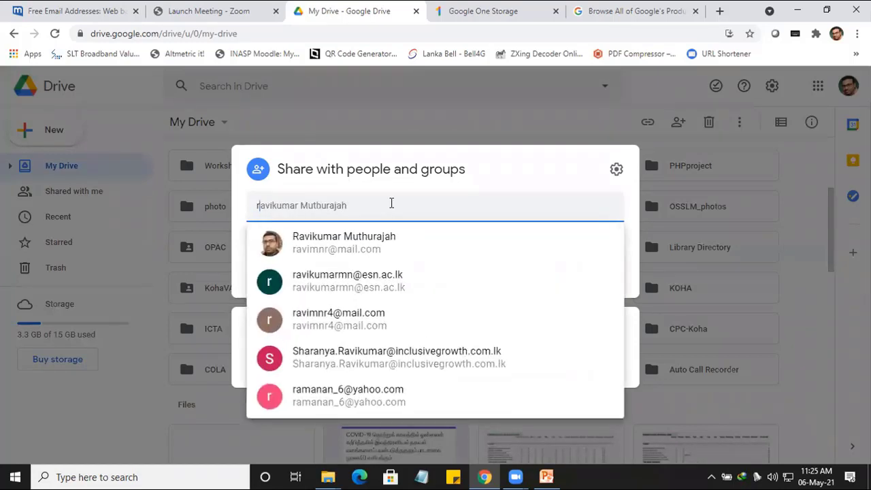
left_click(351, 239)
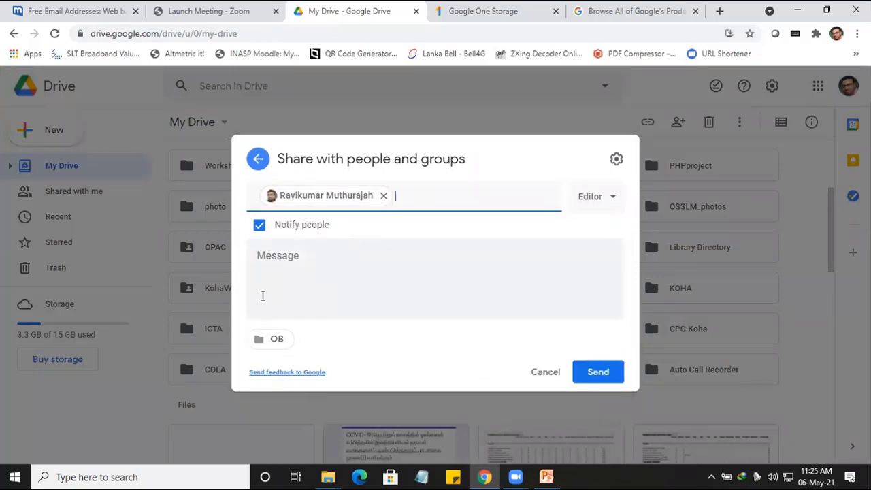
left_click(285, 259)
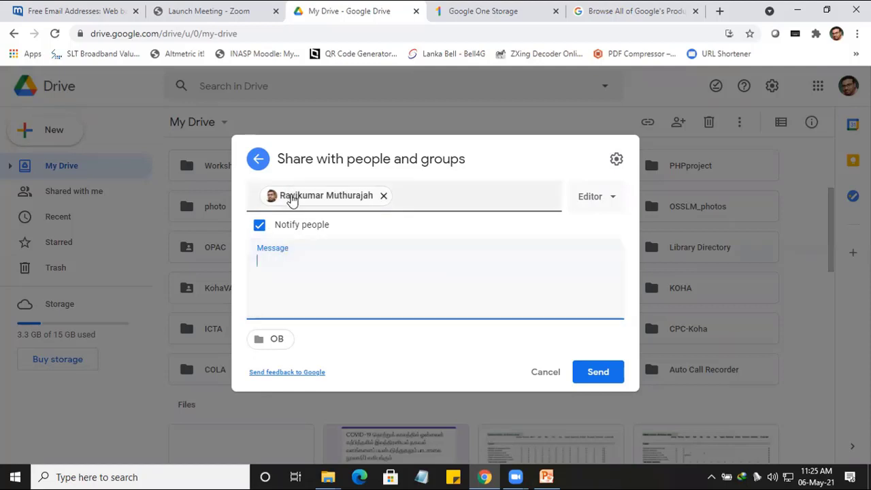
mouse_move(291, 199)
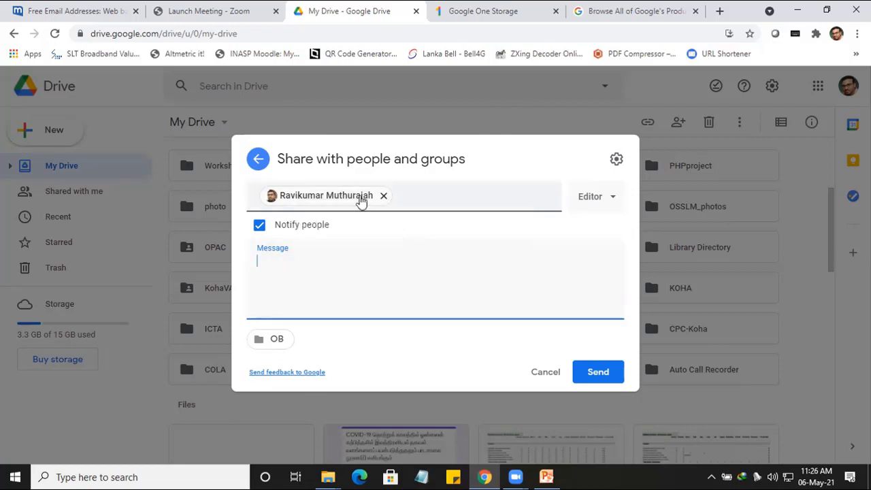
mouse_move(362, 200)
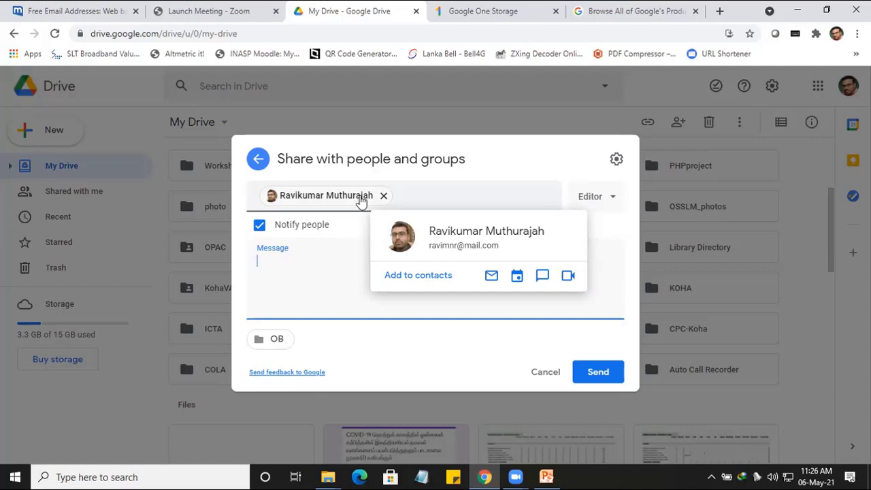
left_click(611, 217)
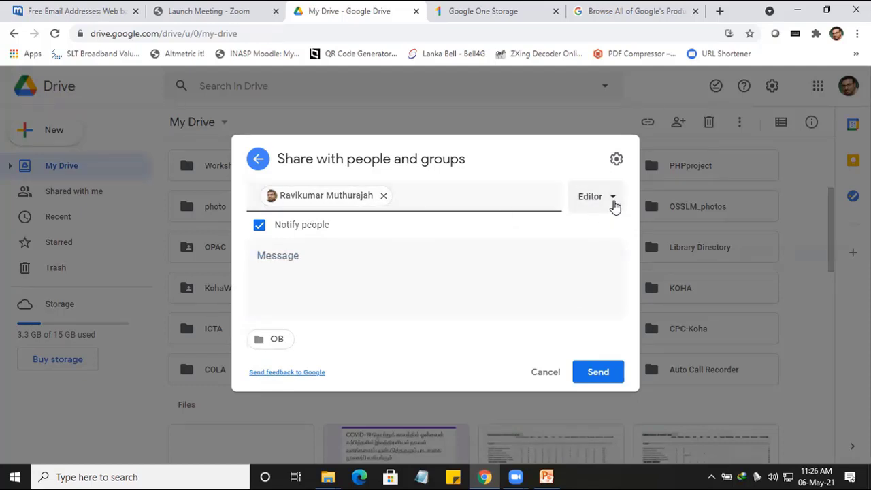
Switch the OB recipient to Viewer and back to Editor, then remove them from the invitation
left_click(613, 202)
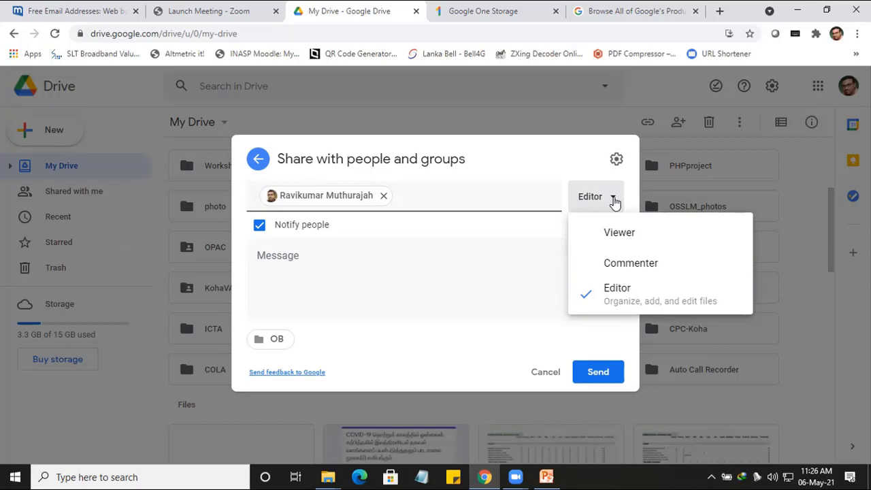
left_click(647, 240)
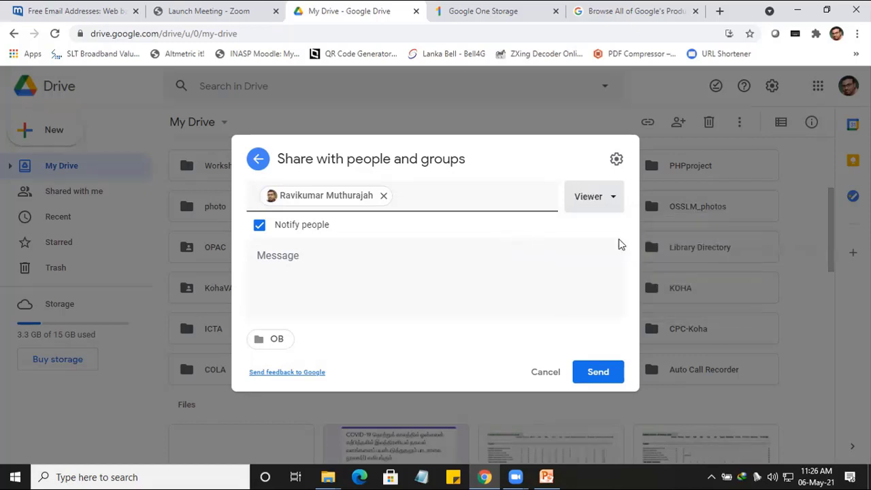
left_click(612, 205)
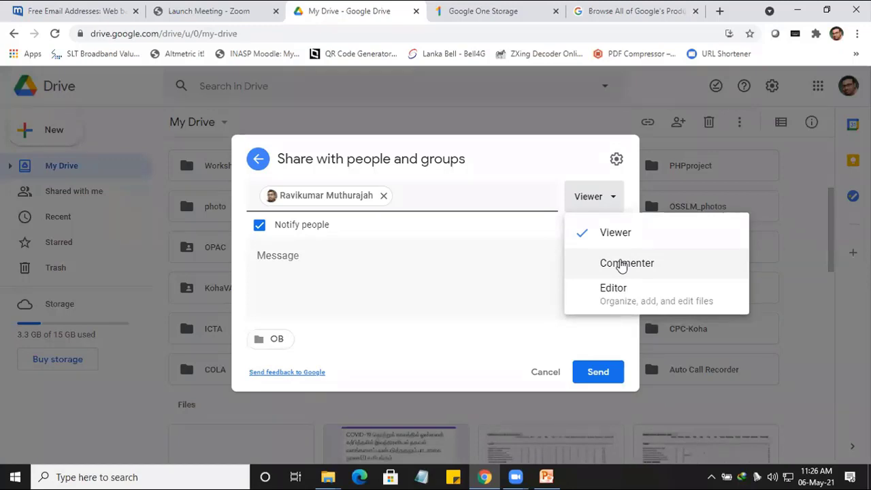
left_click(616, 288)
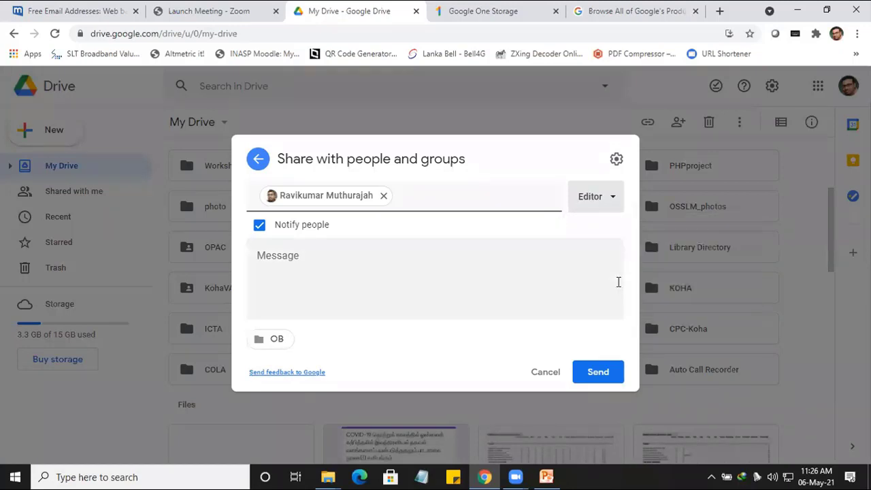
left_click(382, 196)
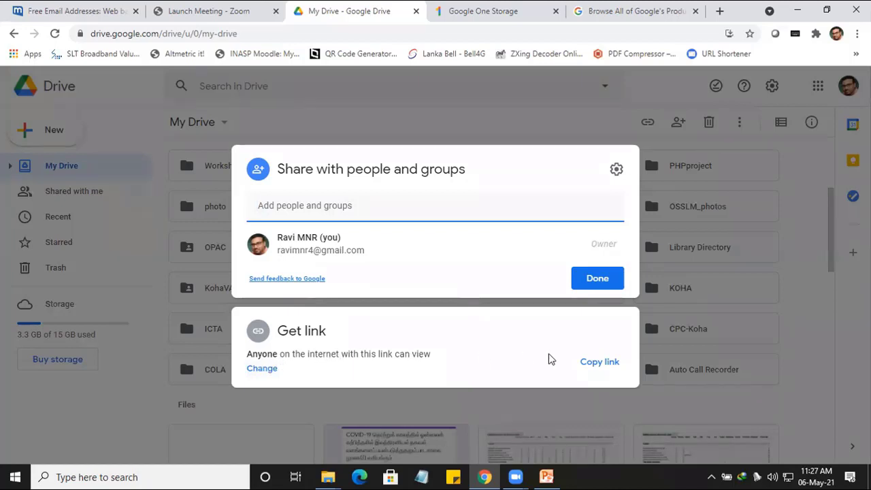
Copy the OB folder's share link and paste it into a new Notepad note
left_click(602, 362)
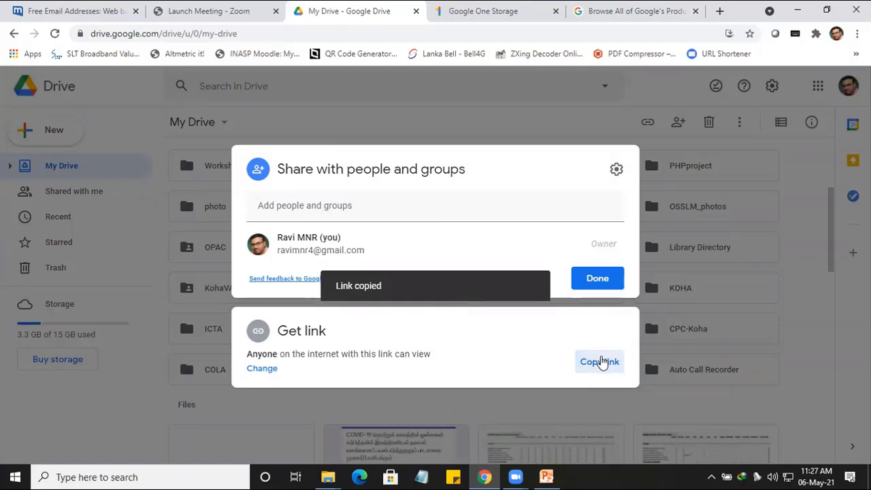
left_click(435, 476)
right_click(393, 230)
left_click(422, 284)
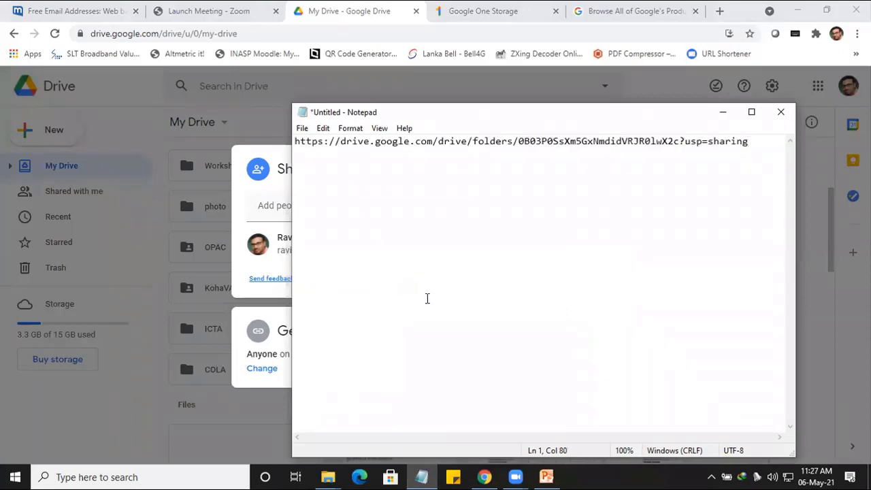
left_click_drag(295, 141, 749, 142)
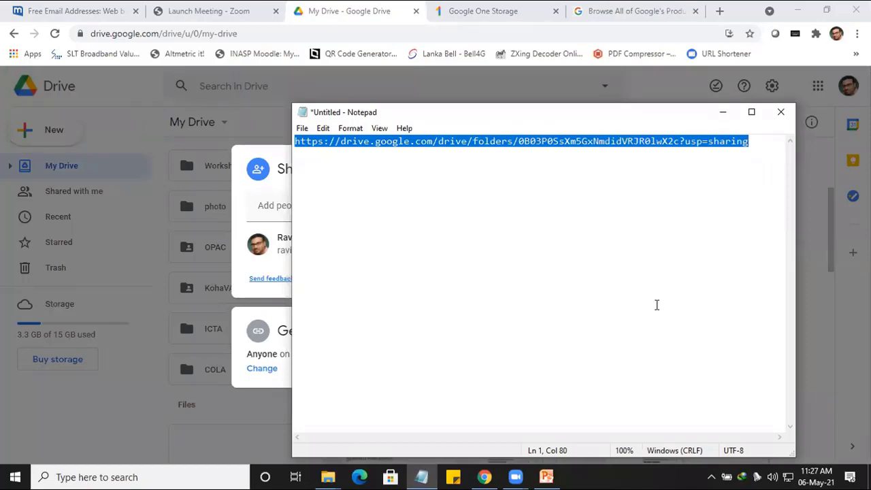
left_click(721, 114)
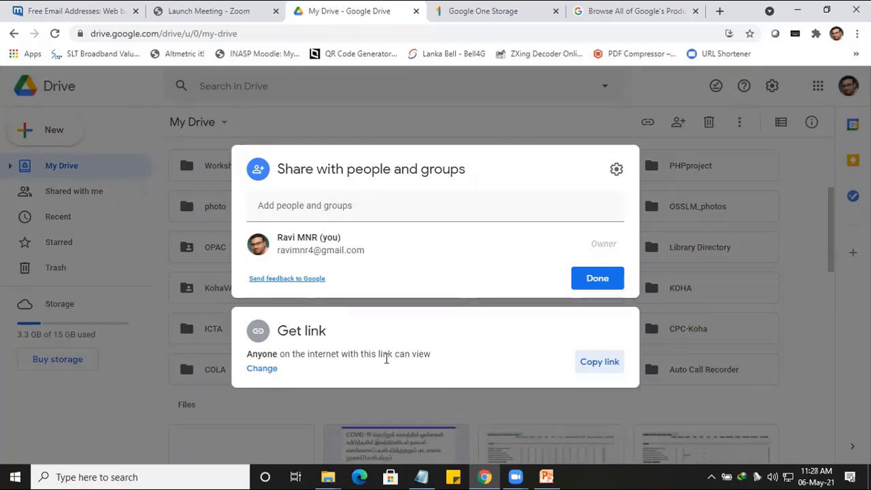
Change the OB folder's link access from Viewer to Editor and close the sharing dialog
left_click(263, 369)
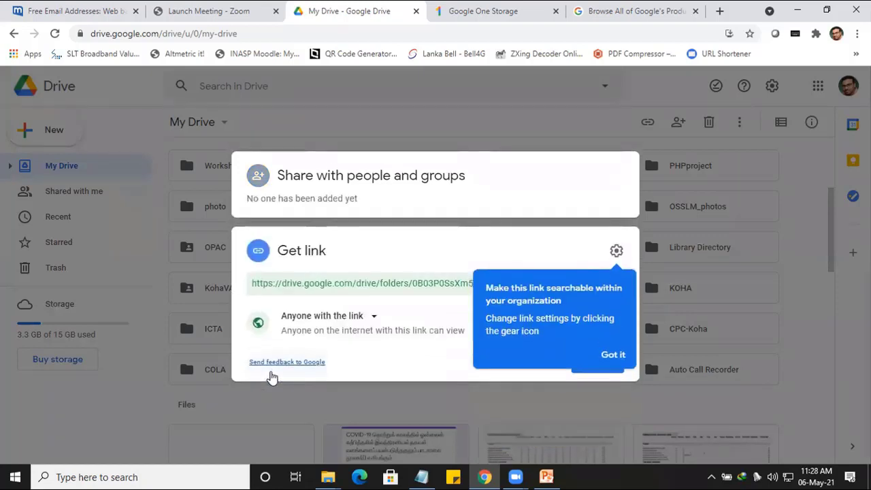
left_click(614, 354)
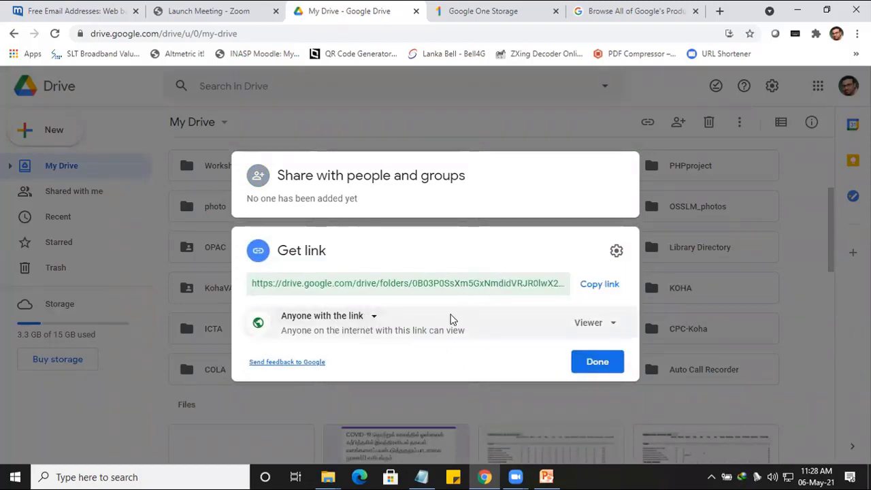
left_click(606, 326)
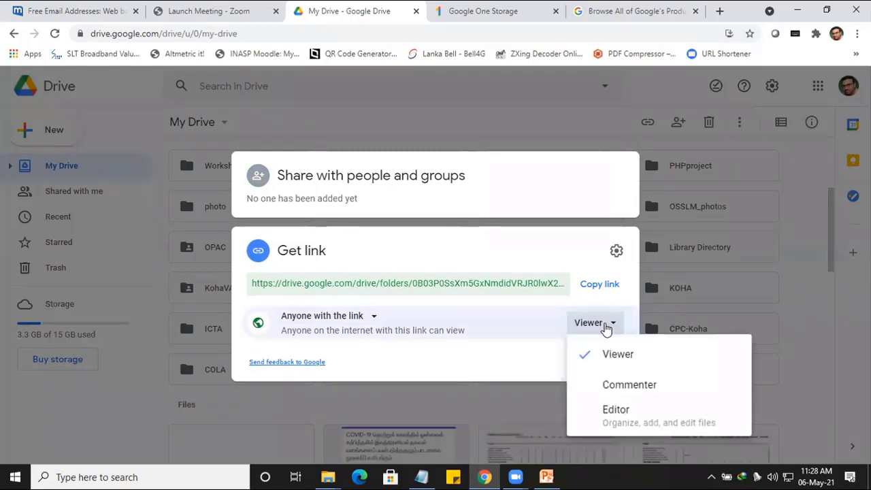
left_click(616, 409)
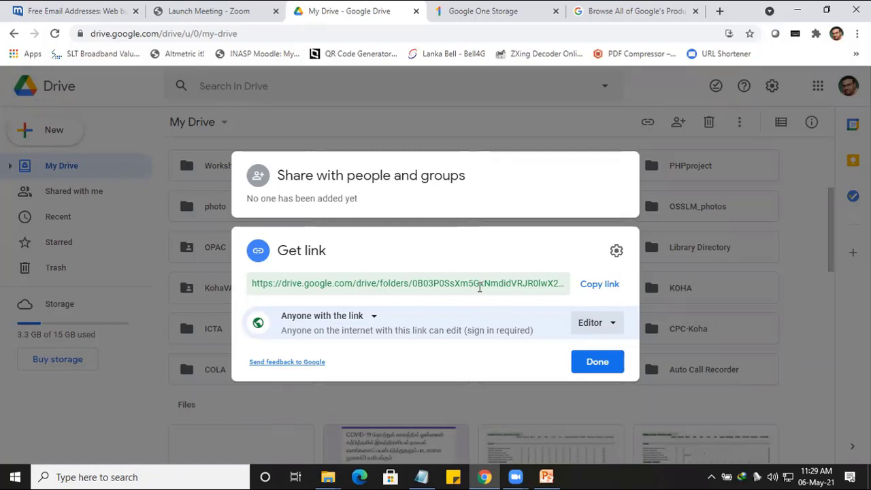
key("Escape")
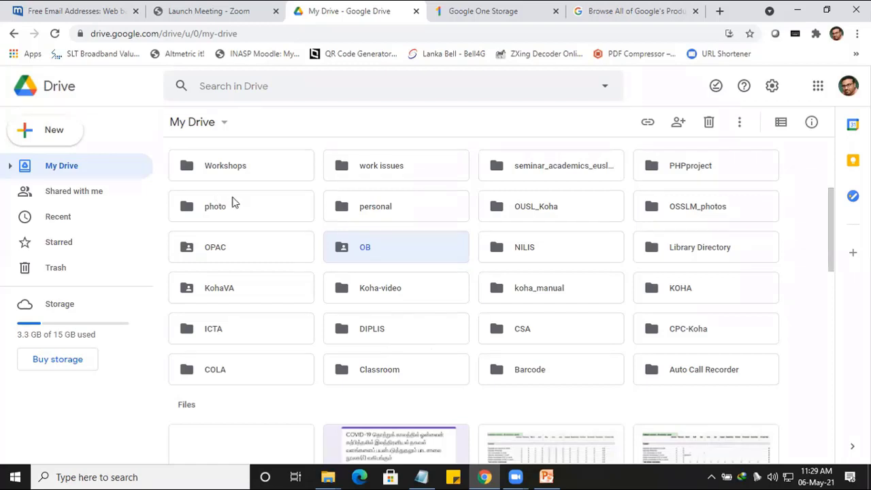
Upload Polonnaruwa.jpg from the Pictures folder via New > File upload, then scroll to Files
left_click(68, 143)
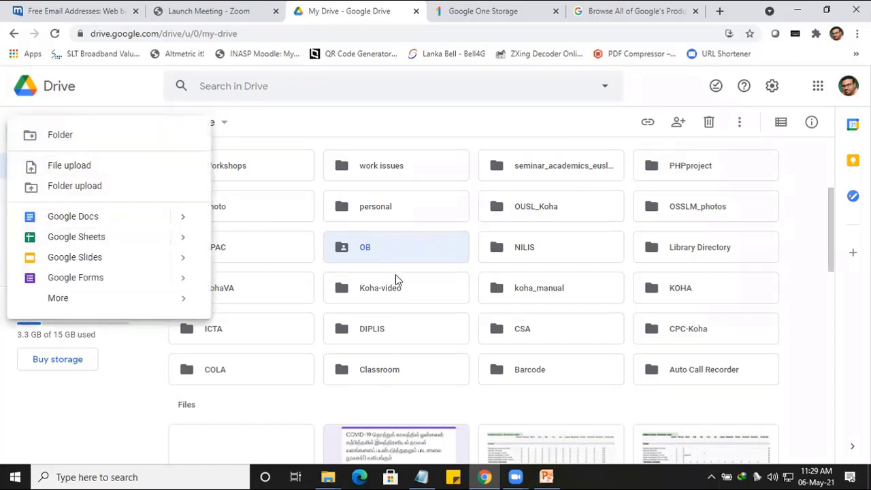
left_click(89, 168)
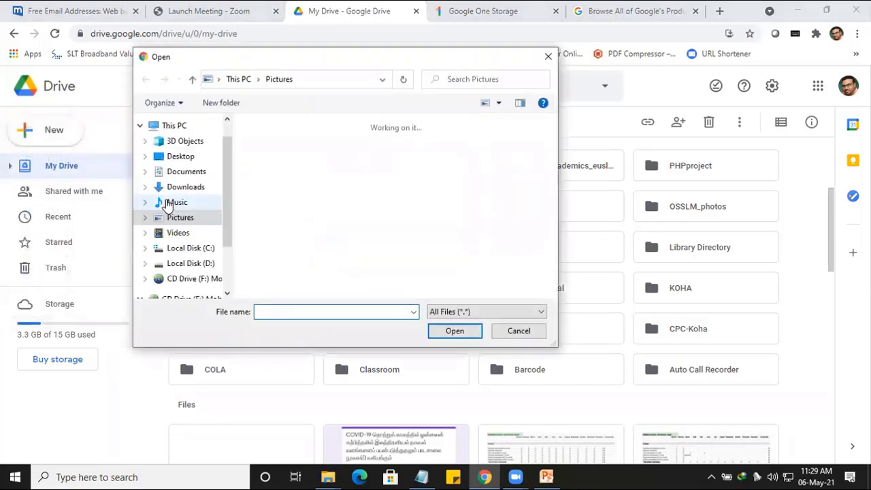
left_click(342, 240)
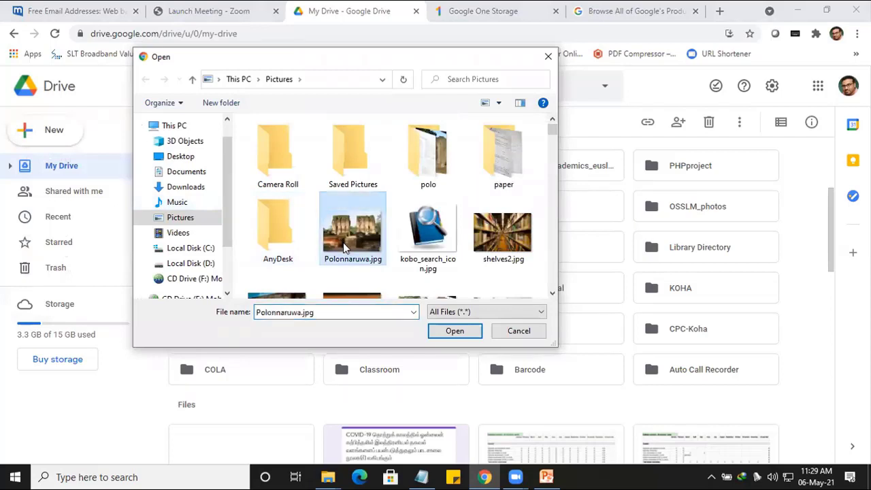
left_click(455, 333)
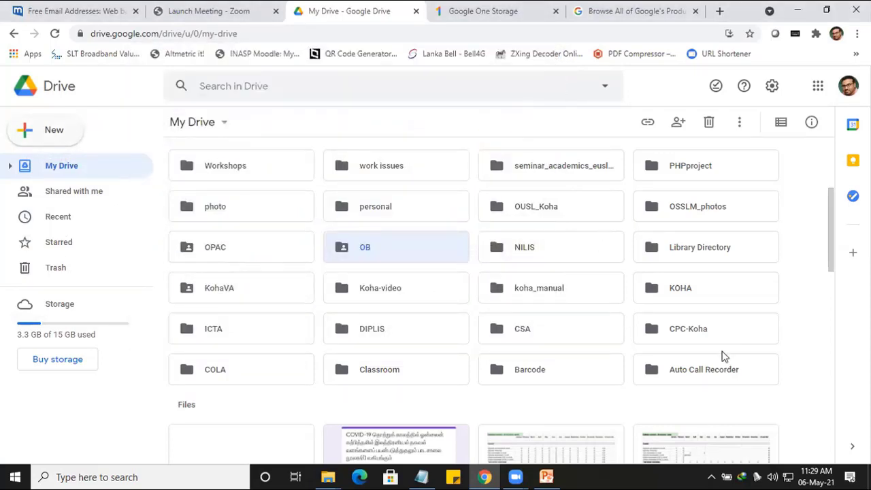
scroll(724, 356, "down", 3)
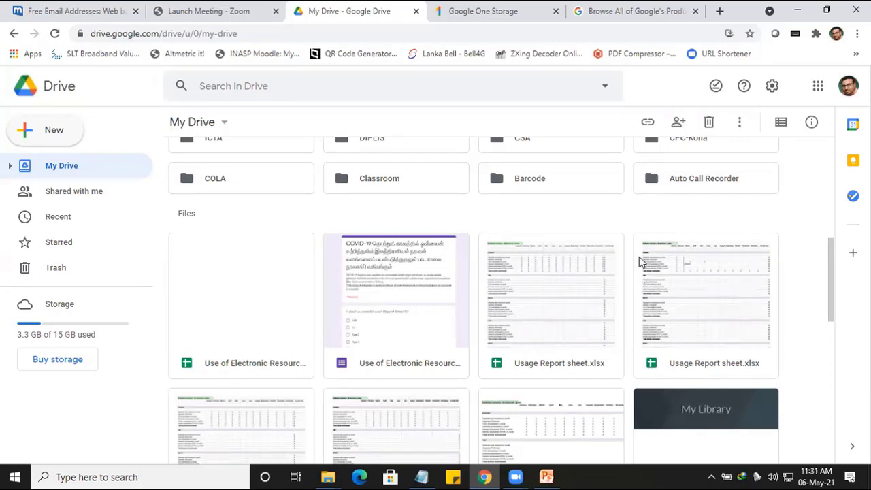
Start the lecture deck's slide show and advance to the 'Google Docs' slide
left_click(544, 476)
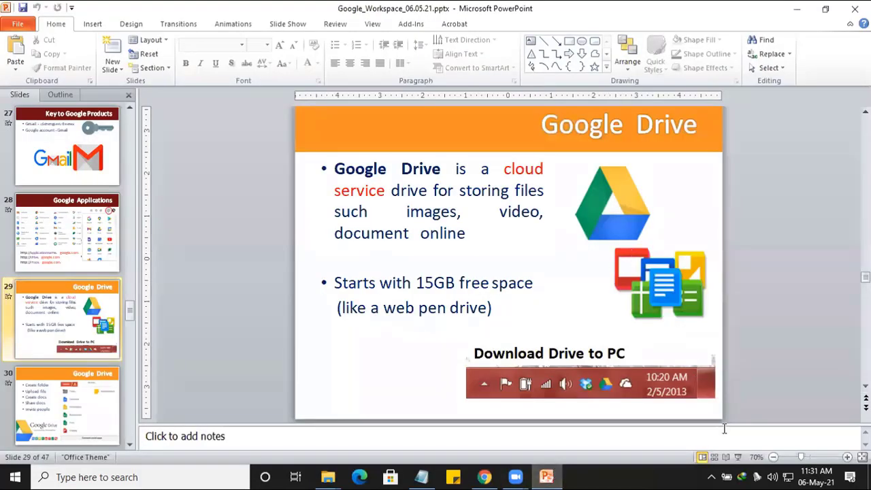
left_click(623, 290)
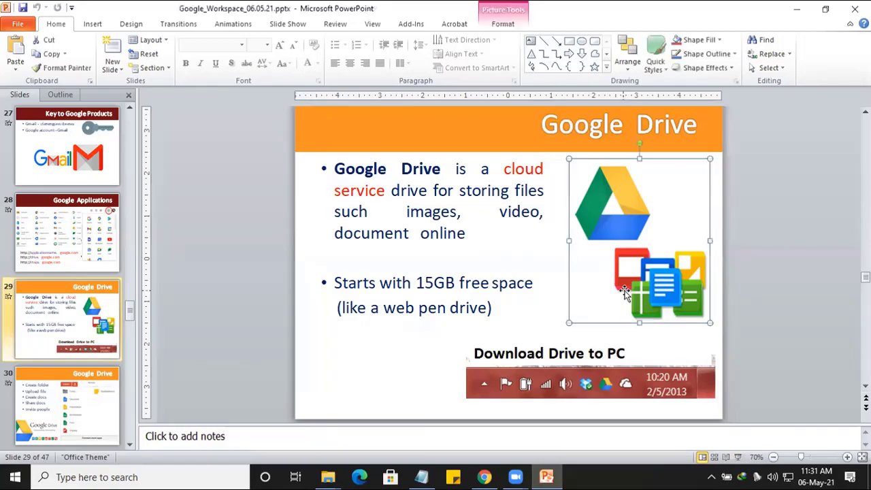
left_click(740, 456)
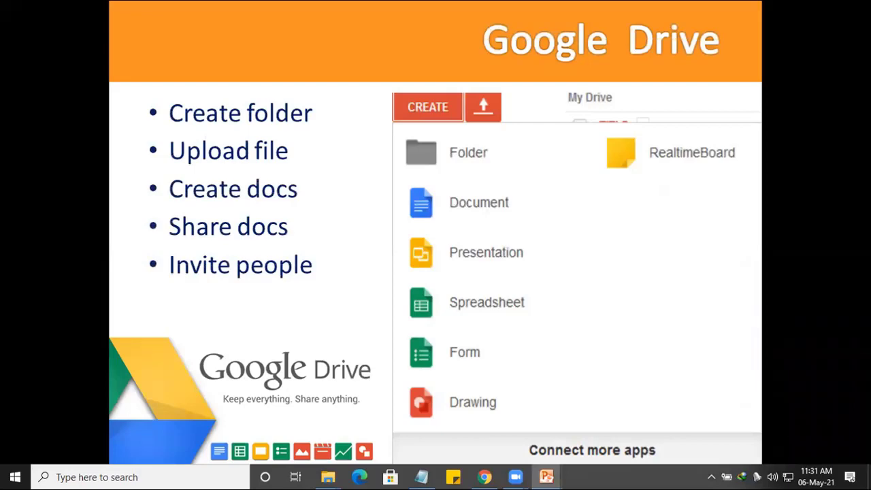
key("Right")
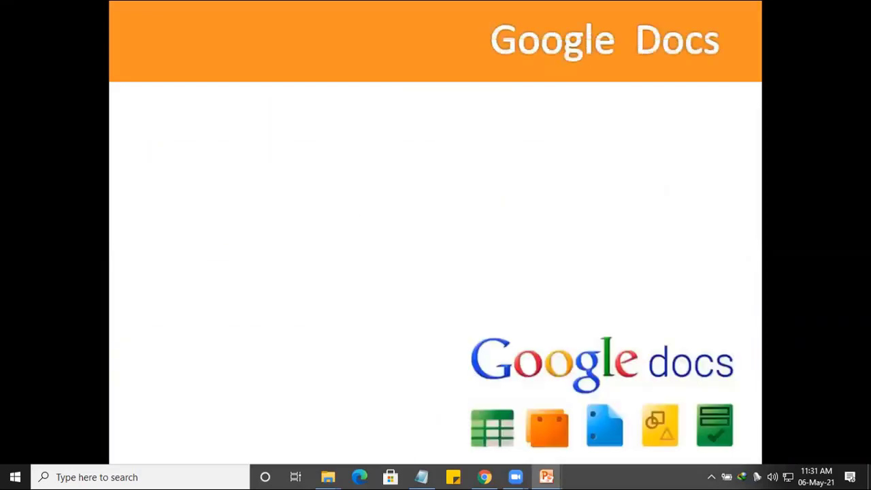
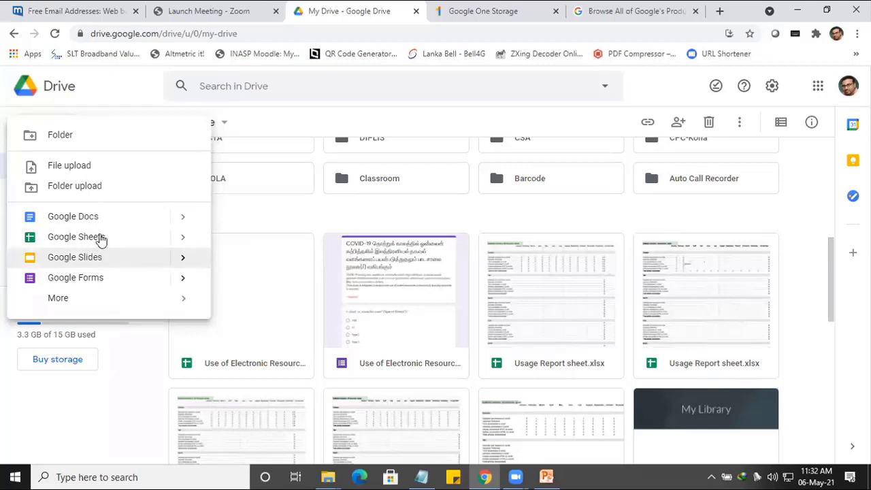
Create a new blank Google Doc with 'Library' typed on its first line
left_click(98, 219)
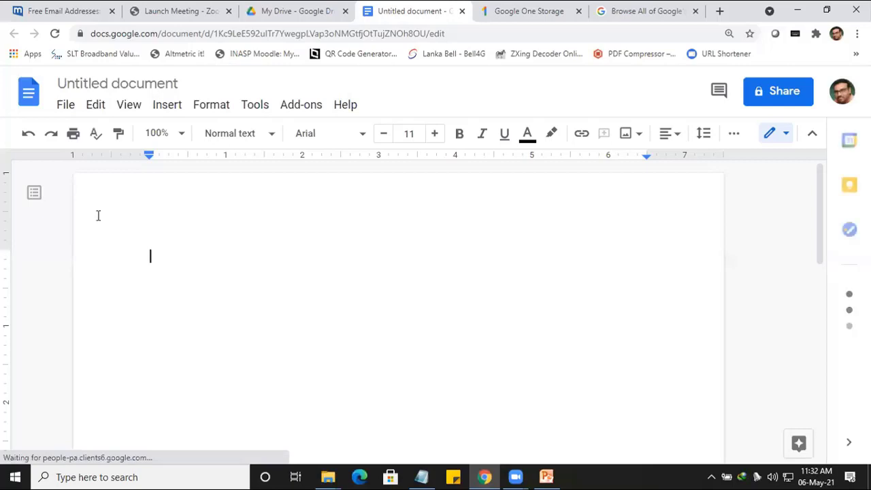
type("k")
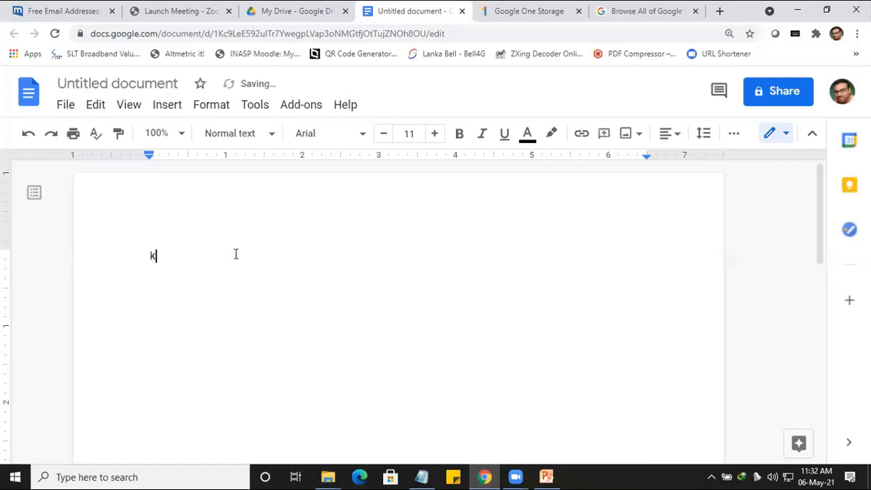
type("nksfnnvs")
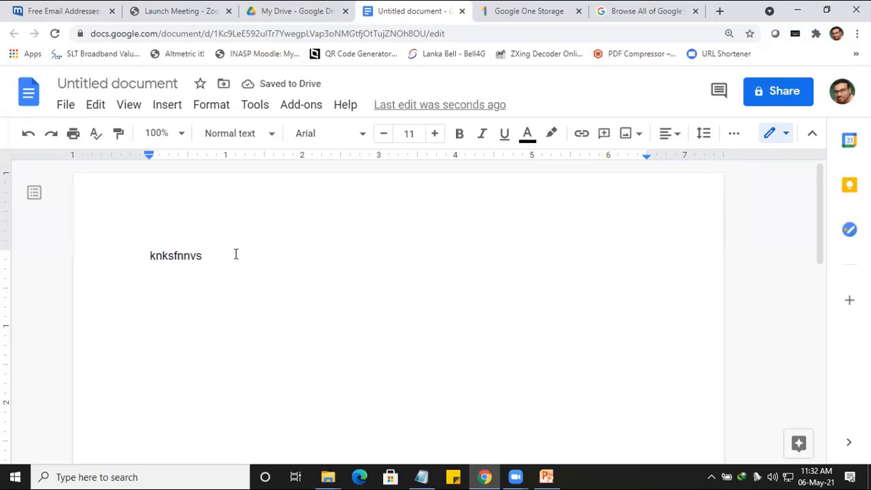
key("BackSpace")
key("BackSpace")
key("BackSpace")
key("BackSpace")
key("BackSpace")
key("BackSpace")
key("BackSpace")
key("BackSpace")
key("BackSpace")
type("Lib")
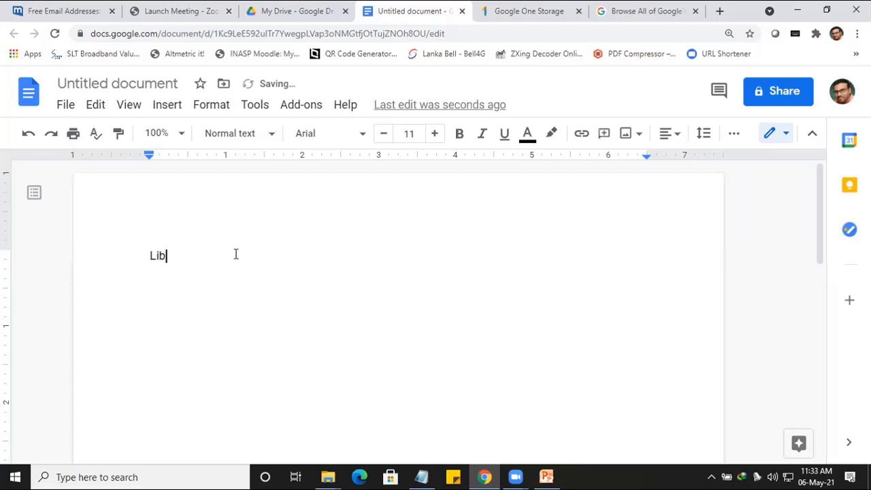
type("rary")
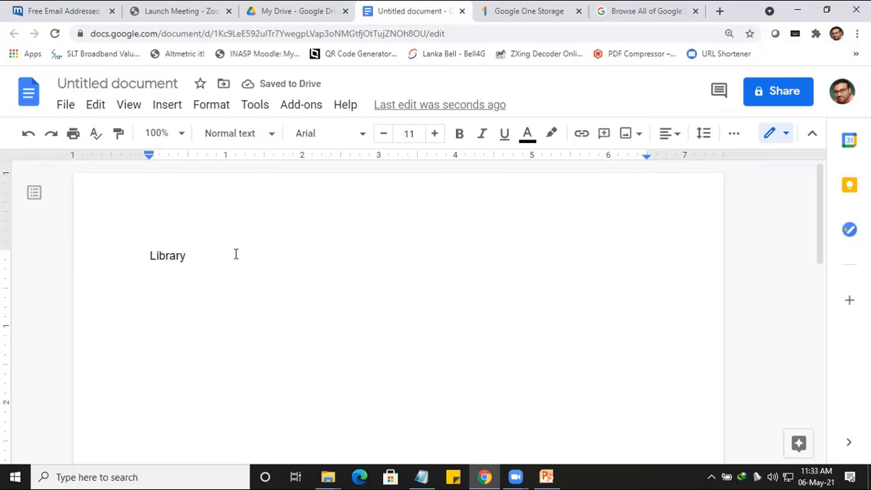
left_click(64, 105)
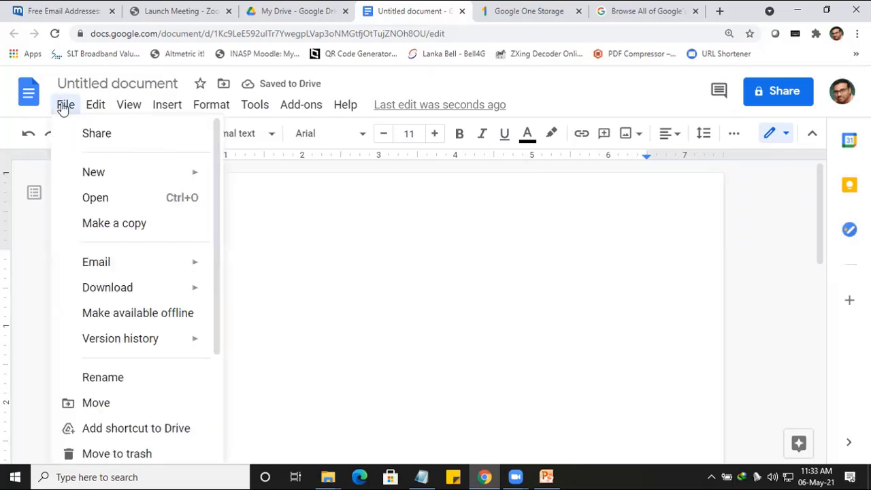
left_click(514, 252)
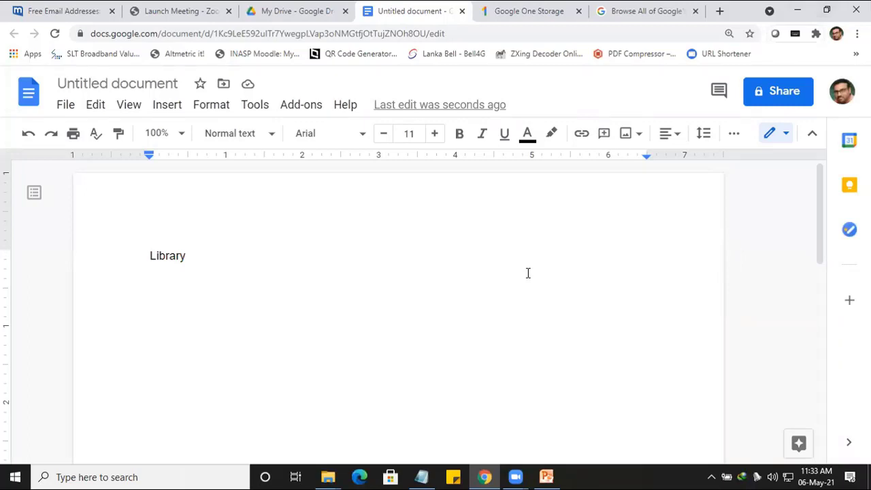
Save the document name as 'Library' and send it to a suggested contact with Editor access
left_click(786, 97)
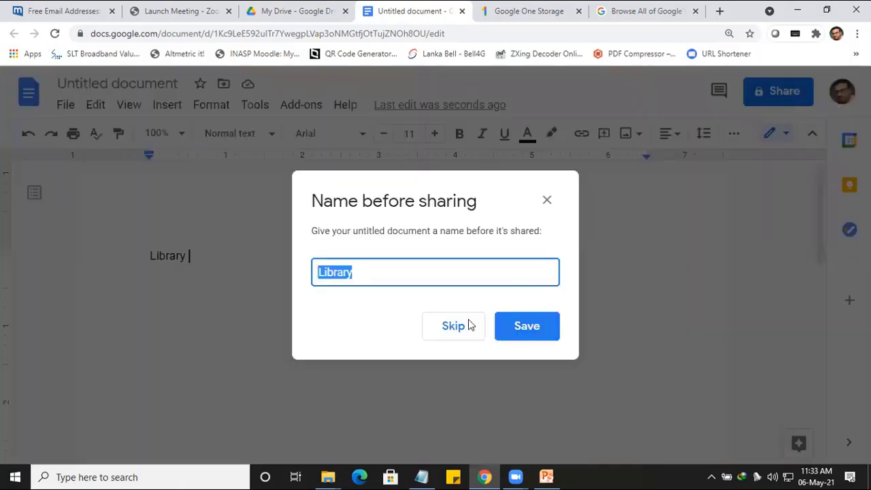
left_click(511, 326)
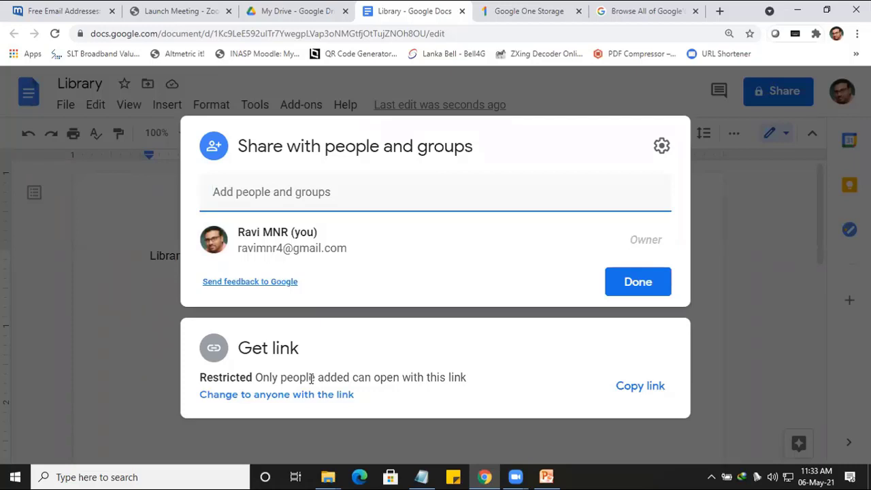
left_click(284, 193)
left_click(288, 230)
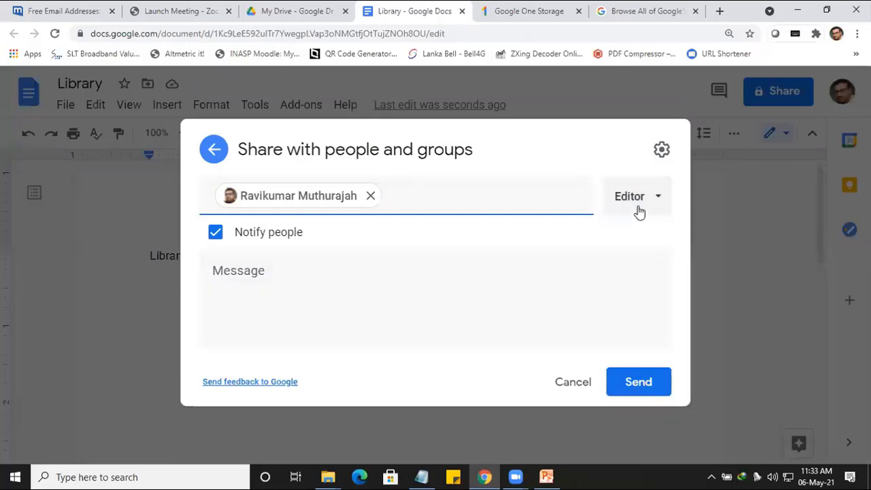
left_click(652, 384)
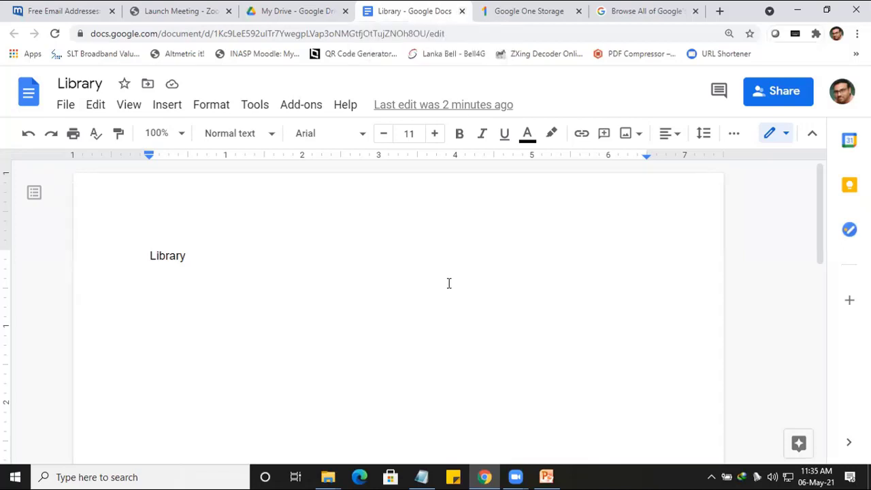
Glance through the font list, then select the word 'Library' in the document
scroll(446, 283, "down", 2)
scroll(449, 283, "up", 2)
left_click(364, 136)
left_click(255, 286)
double_click(192, 253)
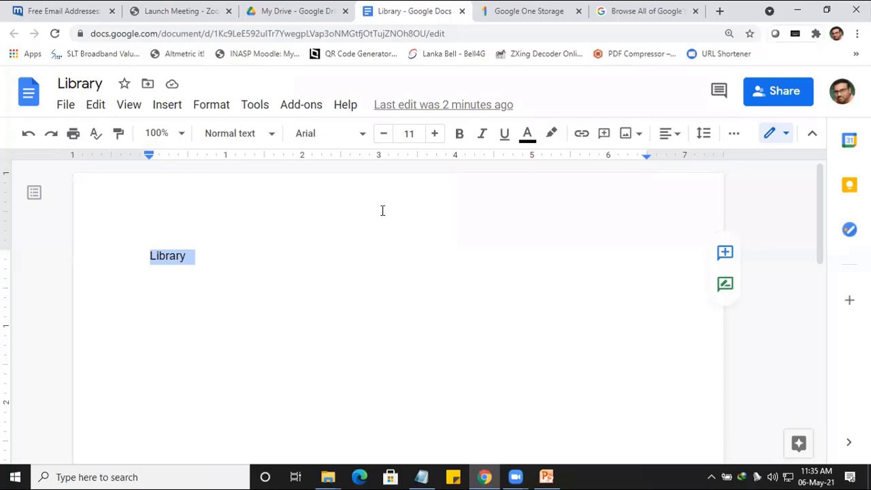
Look through the Tools menu, then close the Library tab to return to My Drive
left_click(264, 112)
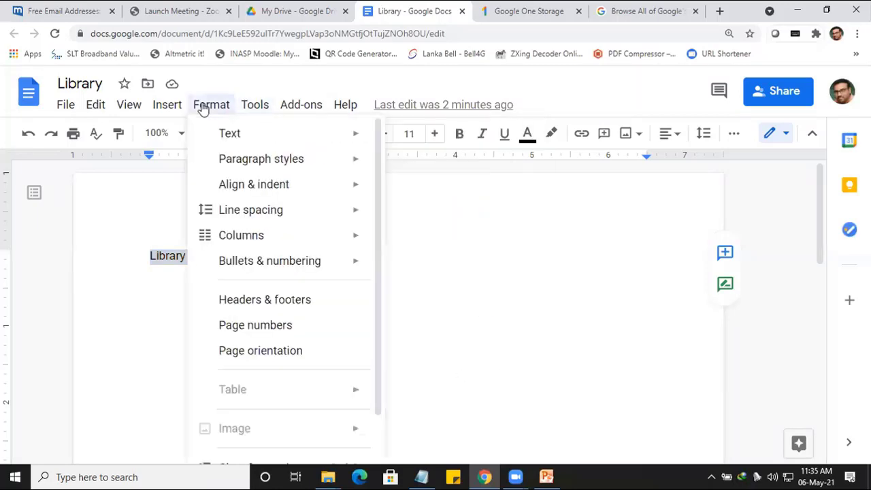
mouse_move(286, 141)
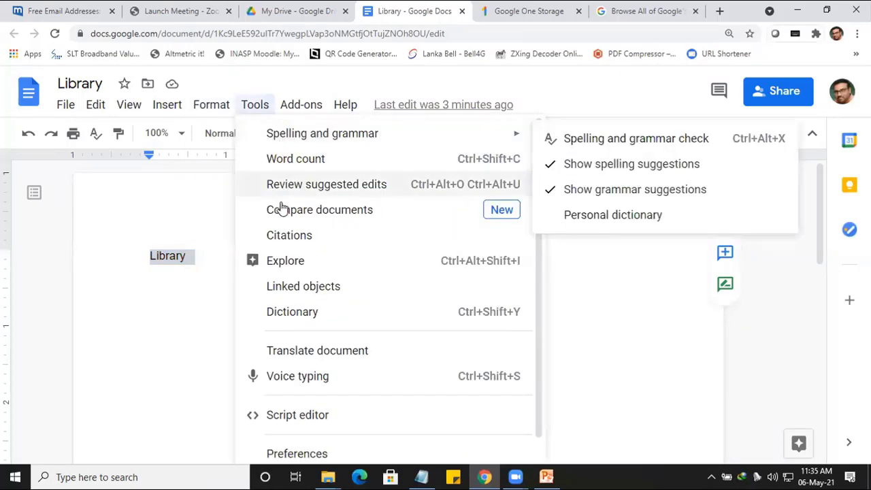
left_click(168, 331)
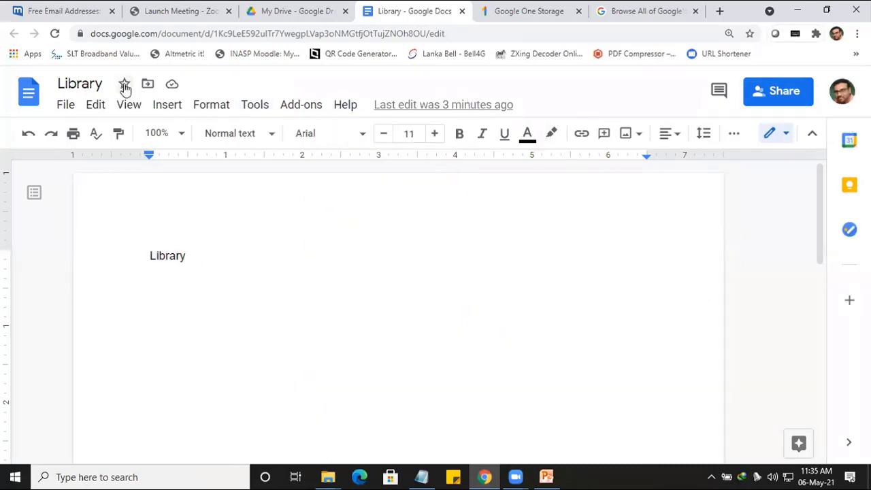
left_click(463, 12)
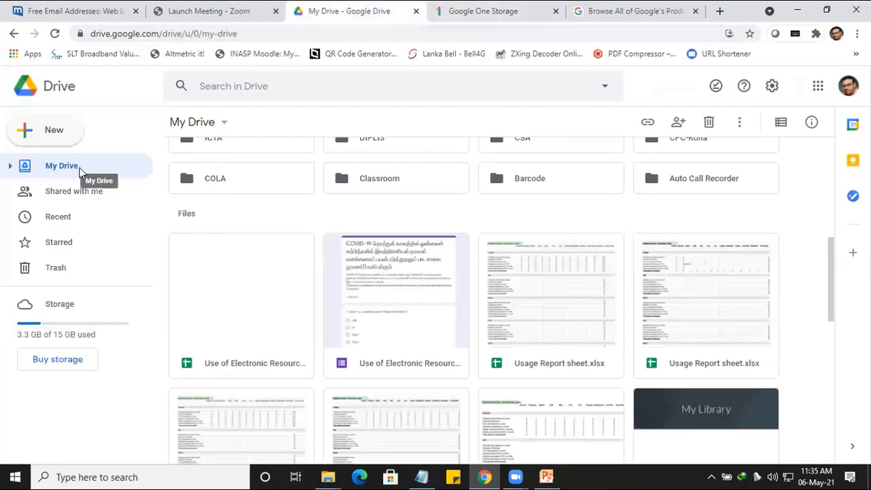
Create a new Google Sheets spreadsheet with the heading 'Accession No' in cell A1
left_click(57, 139)
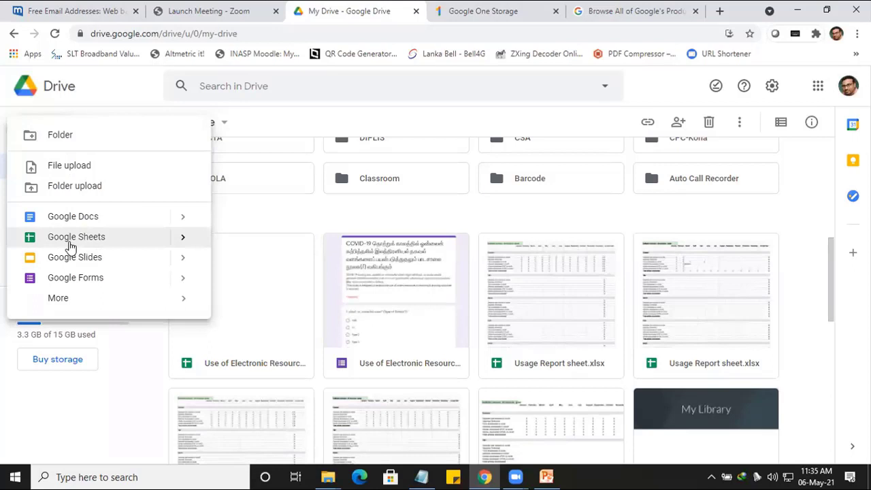
left_click(71, 244)
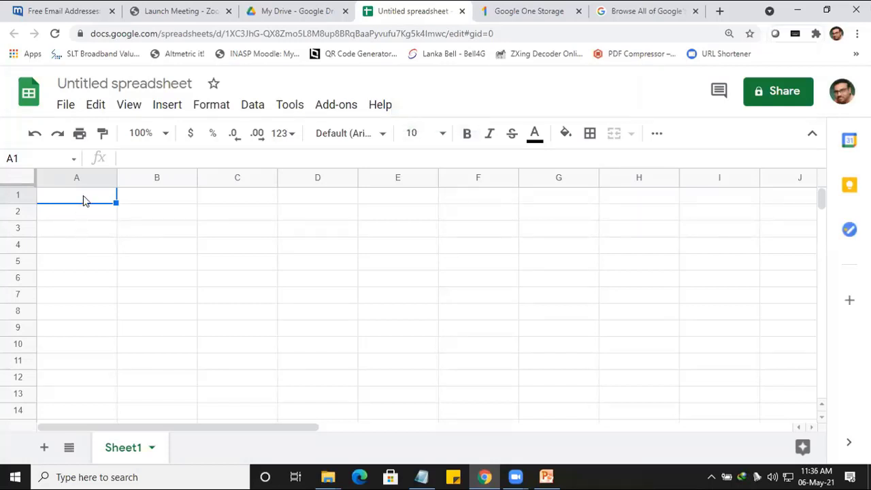
type("Acc")
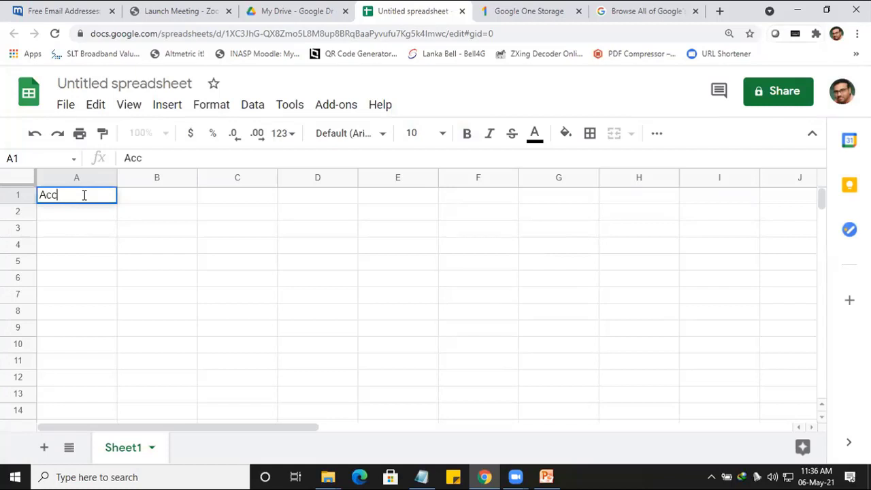
type("ession N")
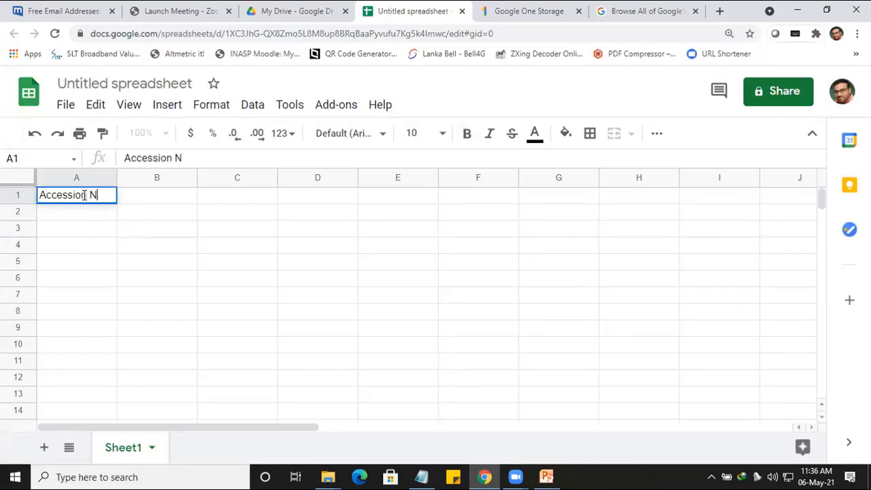
type("o")
key("Tab")
Move along row 1, then select cells A4, A2 and A3 in column A
key("Tab")
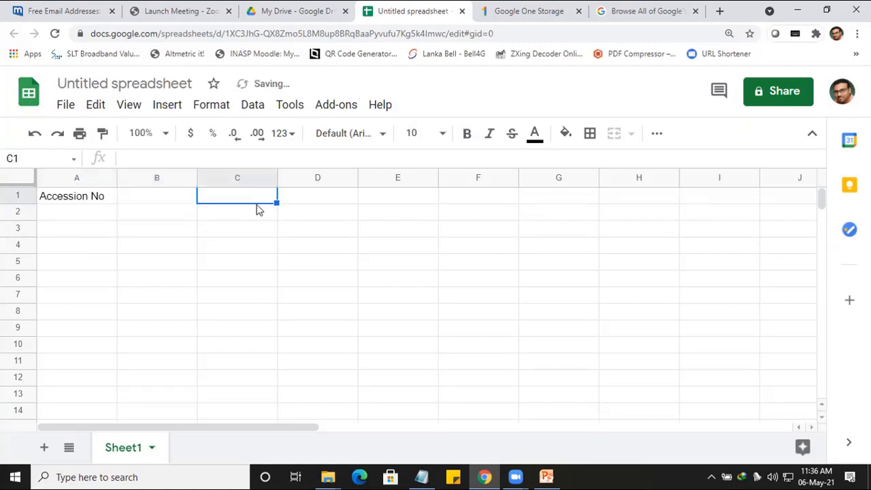
key("Tab")
key("Return")
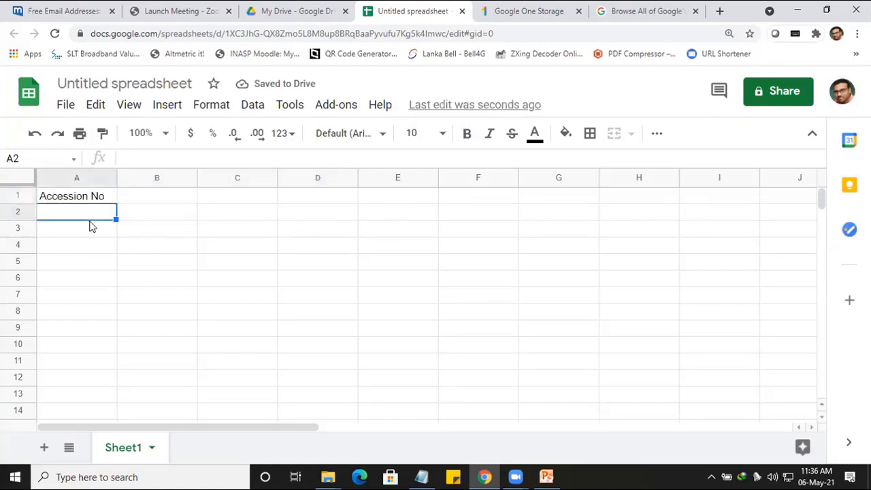
left_click(93, 248)
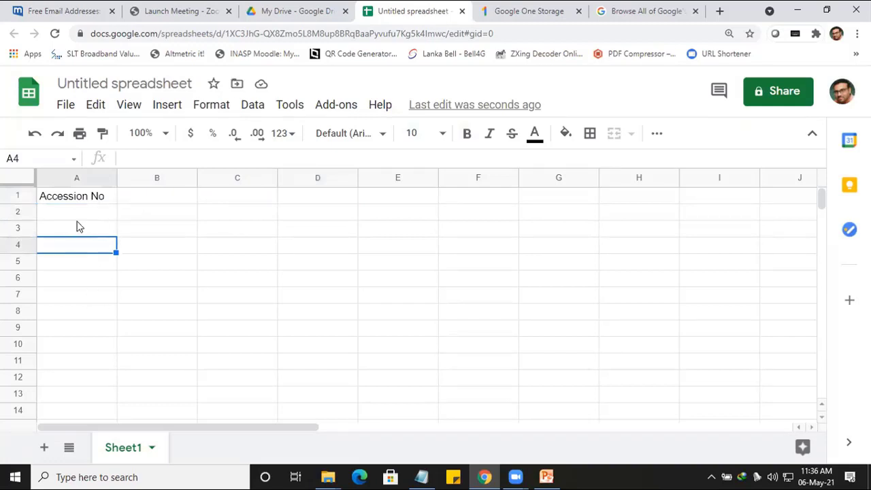
left_click(77, 217)
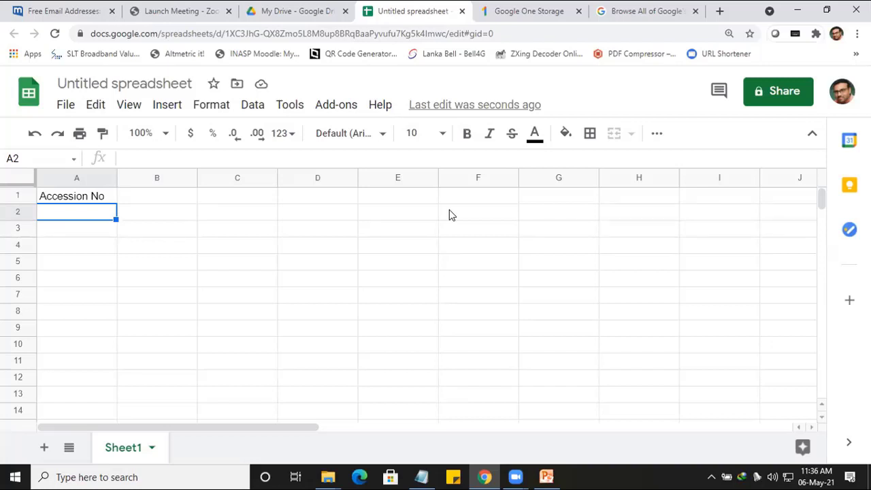
left_click(57, 233)
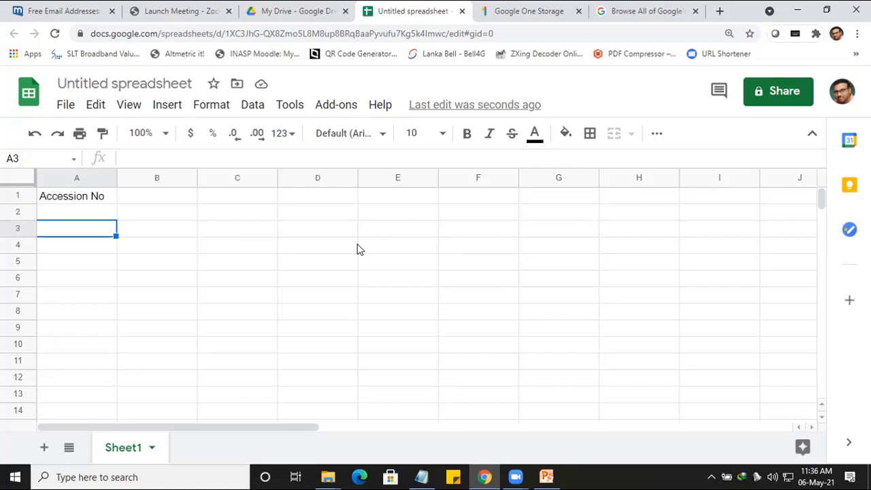
left_click(79, 216)
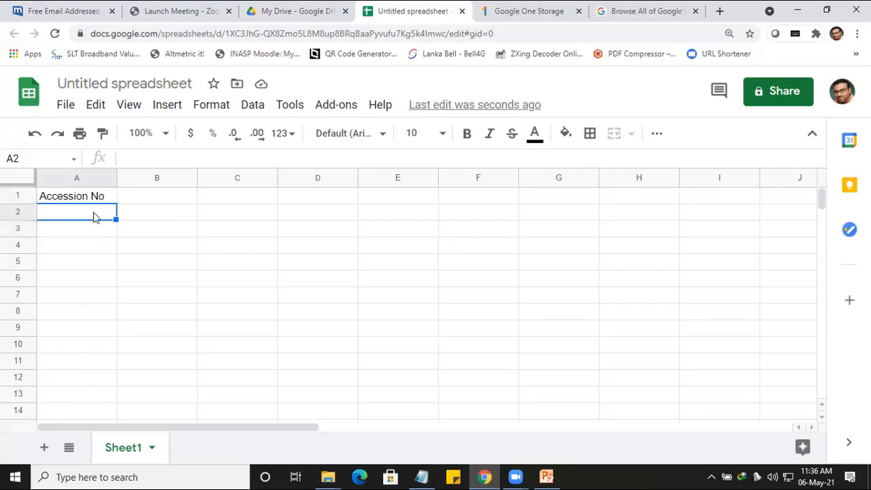
type("123")
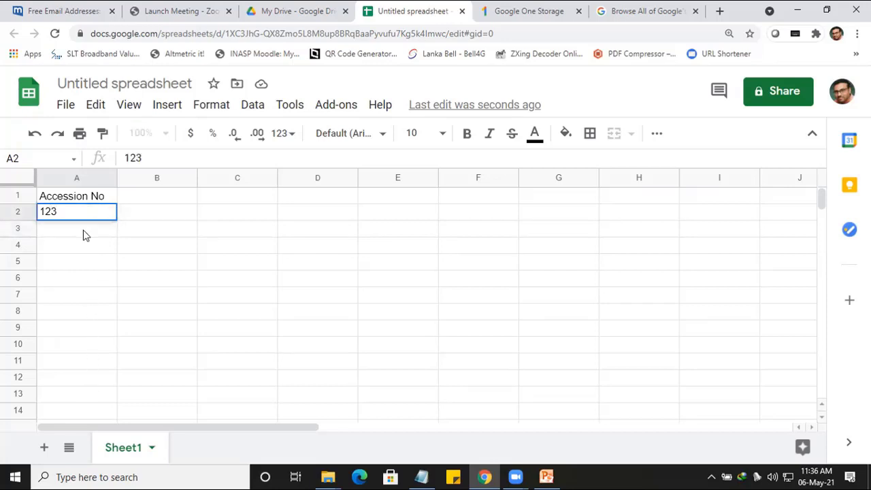
key("Return")
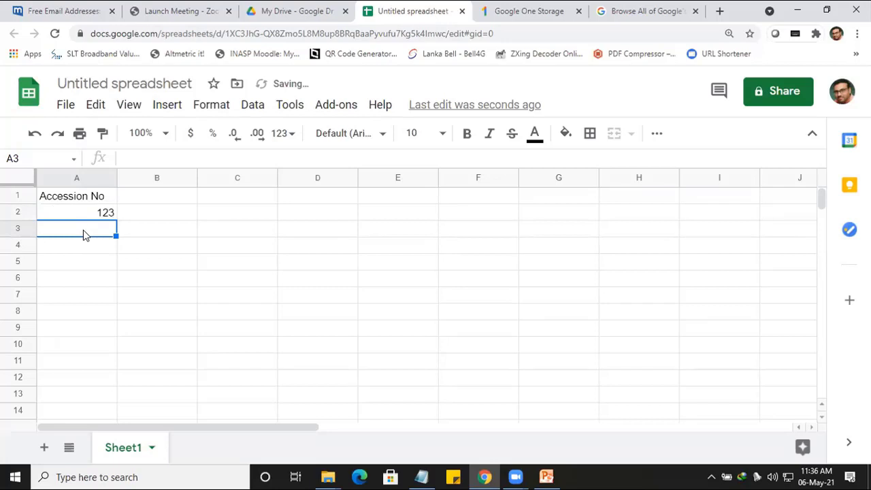
type("124")
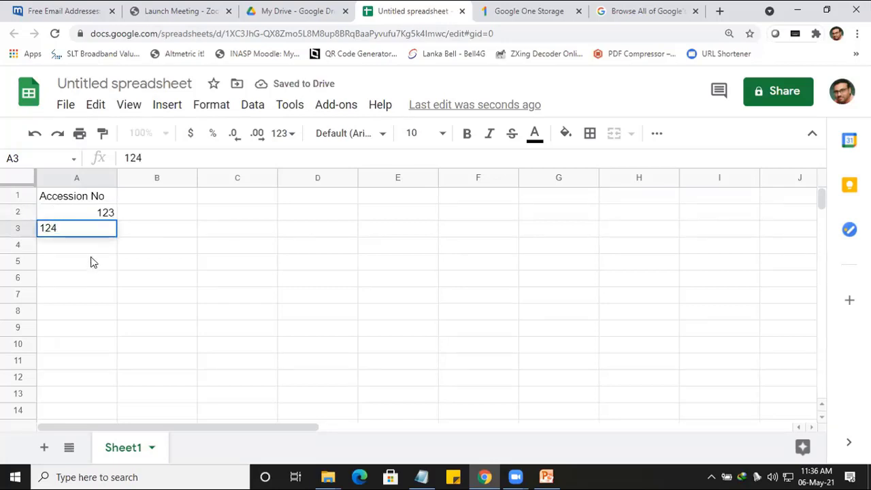
key("BackSpace")
key("Page_Down")
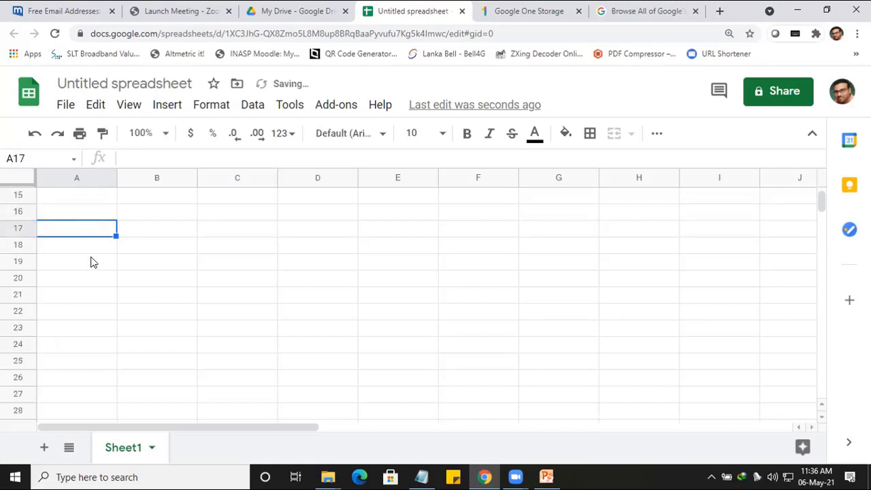
scroll(123, 256, "up", 5)
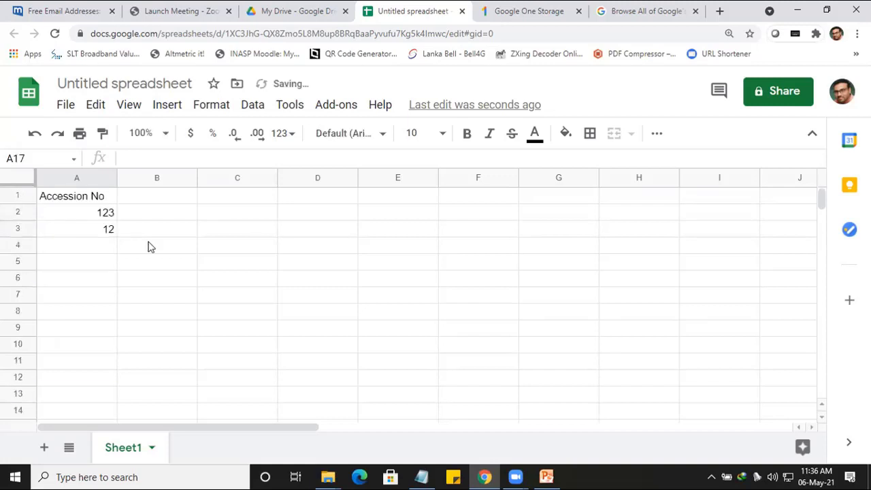
left_click(109, 231)
key("Page_Down")
key("ctrl+Right")
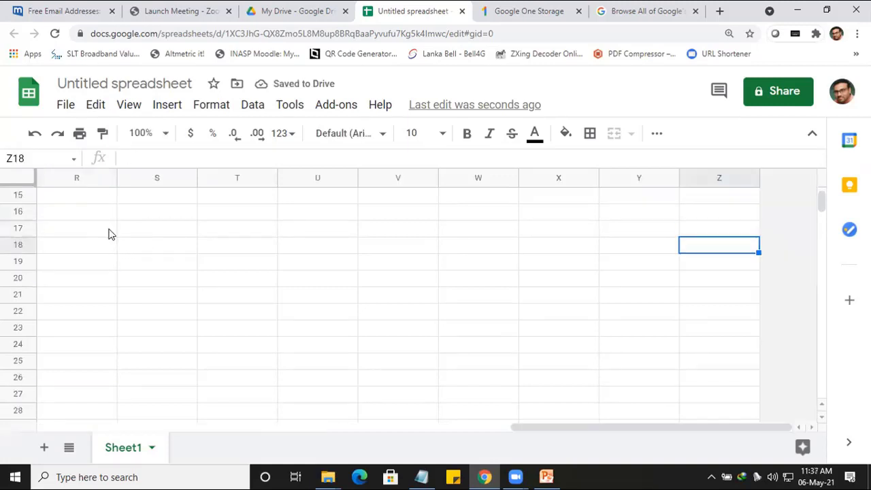
scroll(140, 252, "up", 5)
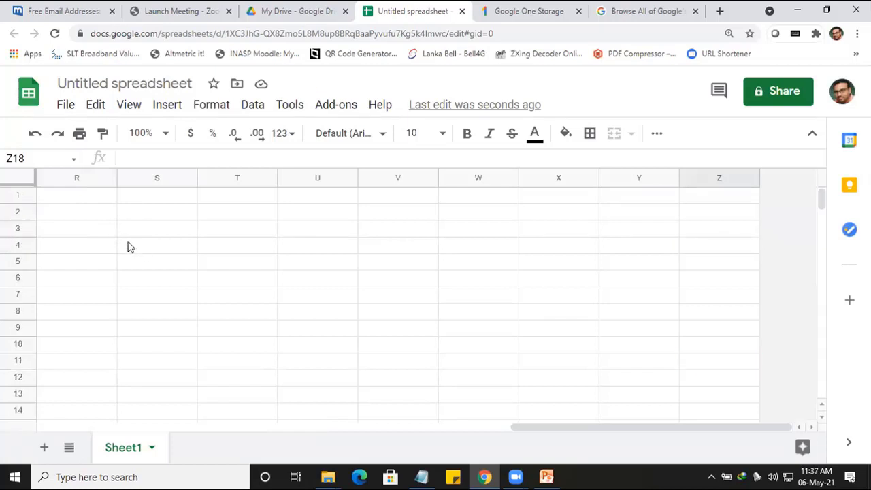
left_click(139, 233)
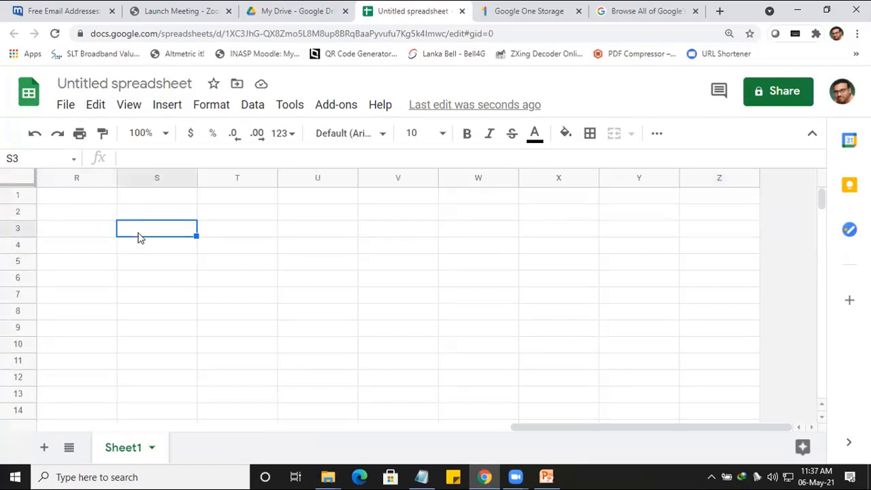
scroll(78, 210, "down", 1)
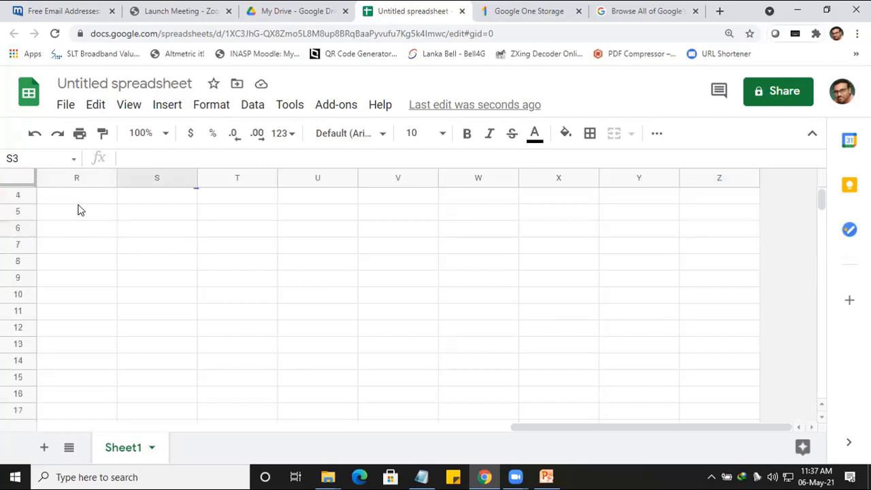
scroll(77, 208, "up", 1)
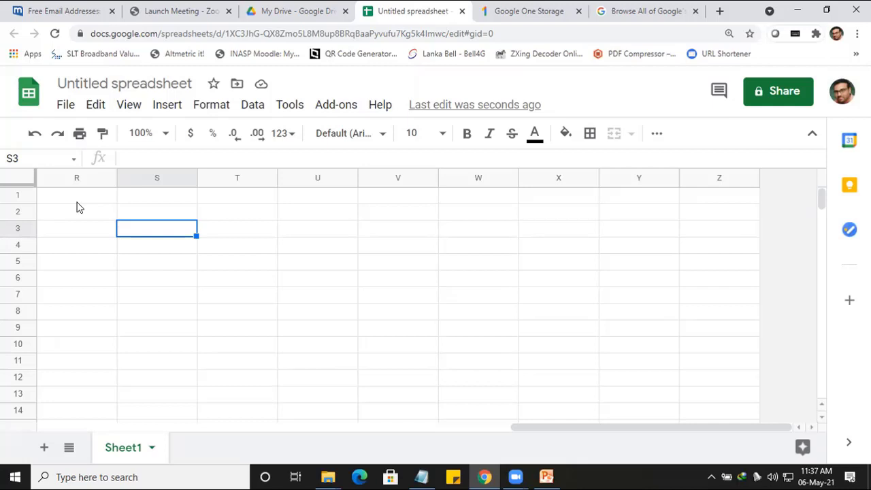
Close the spreadsheet and create a new Google Slides presentation with the Streamline theme
left_click(462, 12)
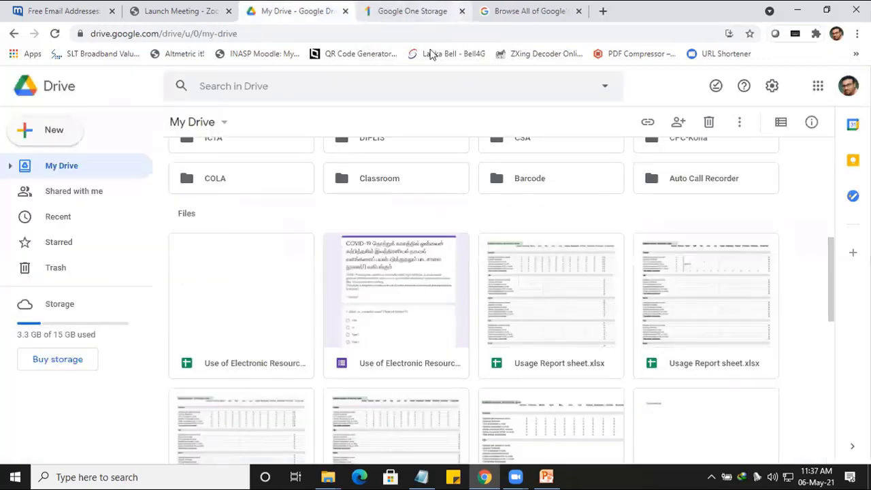
left_click(39, 134)
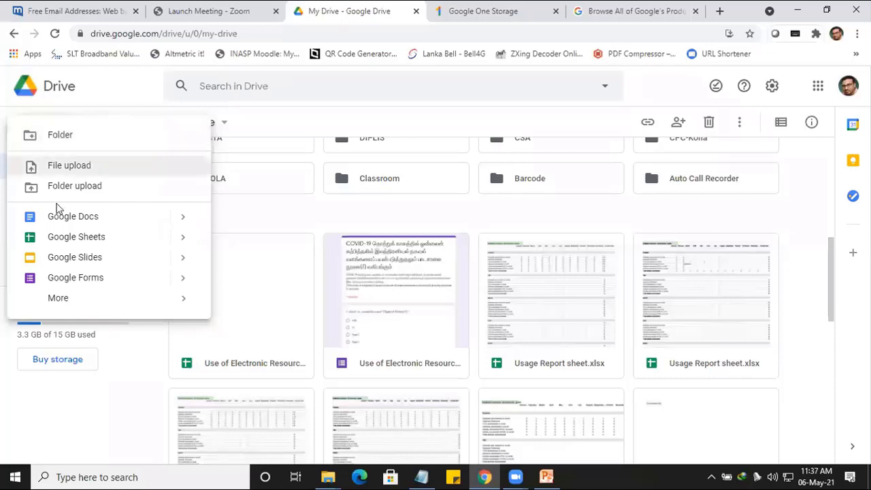
left_click(75, 257)
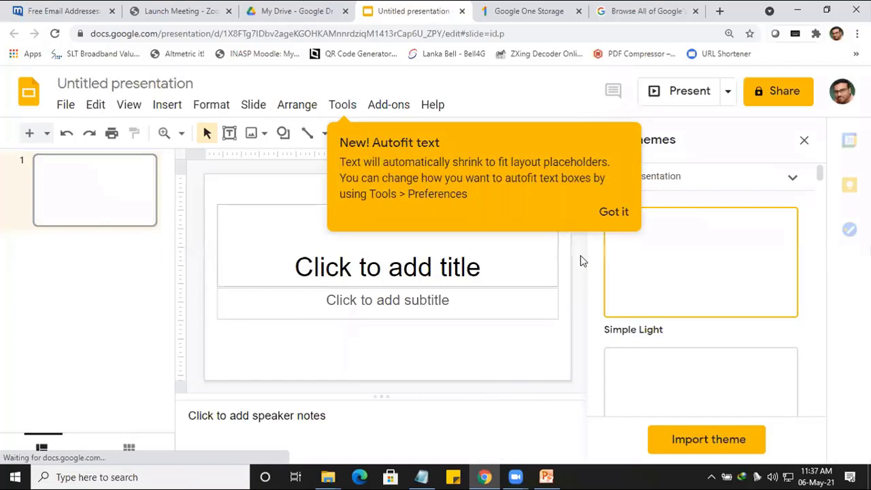
left_click(606, 219)
scroll(725, 378, "down", 1)
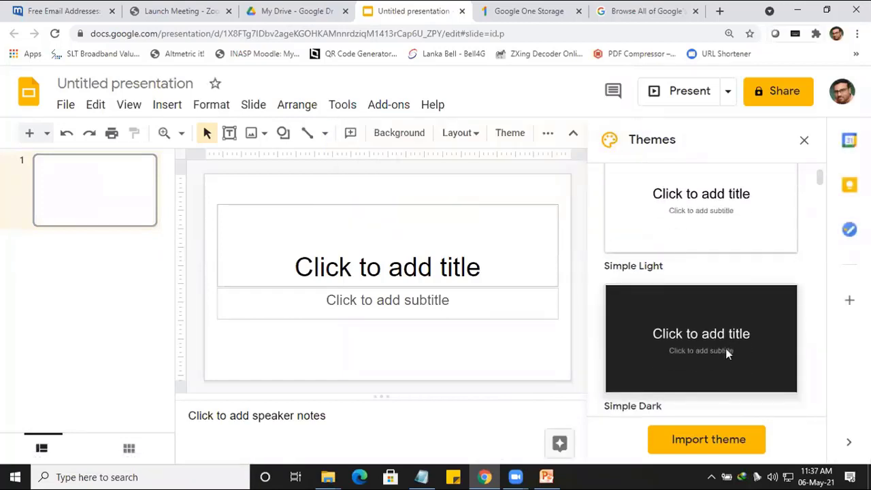
scroll(725, 353, "down", 3)
scroll(726, 354, "down", 2)
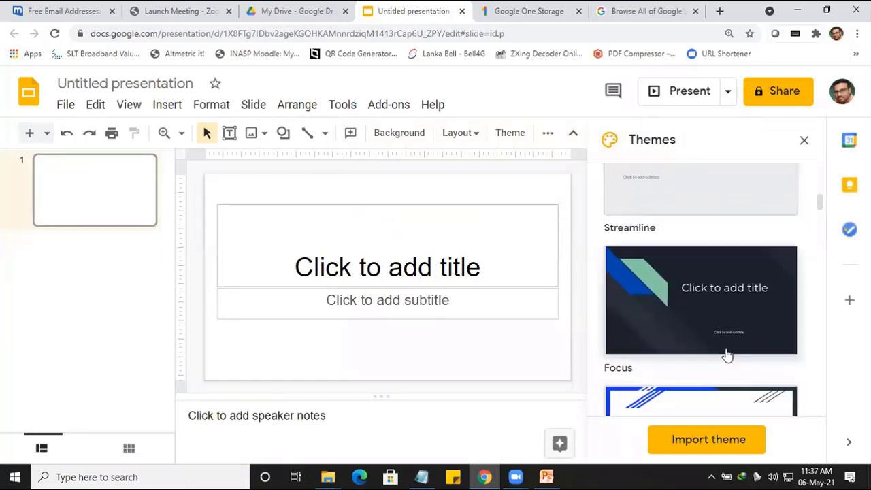
left_click(720, 317)
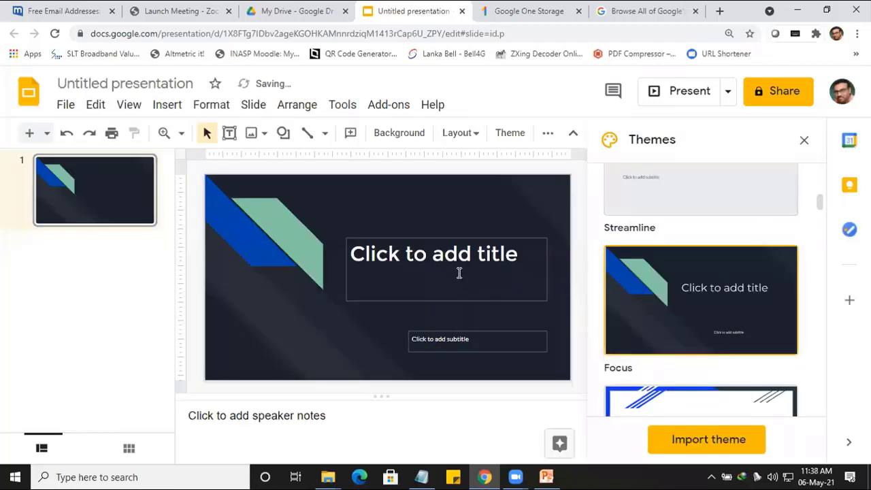
Type 'Welcome to Libray' as the first slide's title
left_click(460, 273)
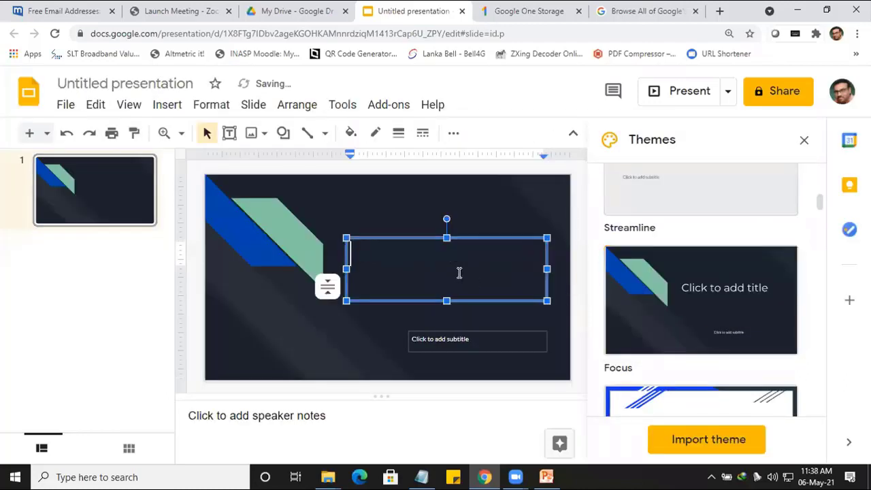
type("Iml")
key("BackSpace")
key("BackSpace")
key("BackSpace")
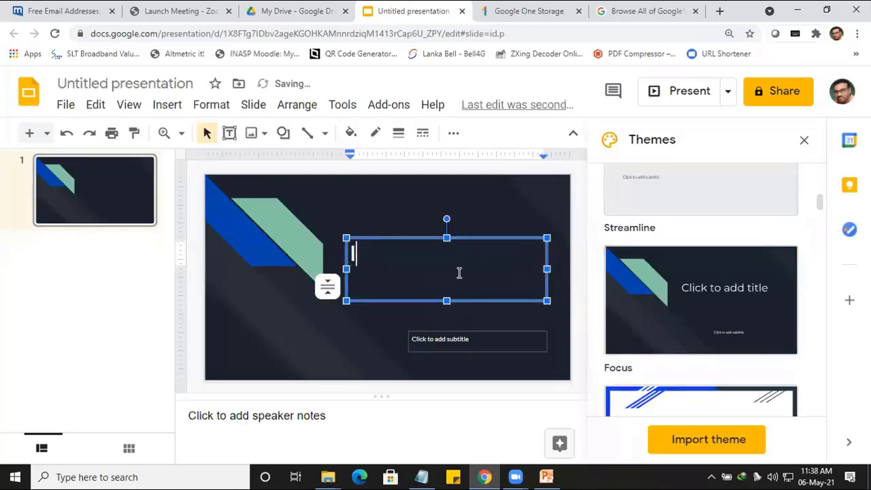
type("Wel")
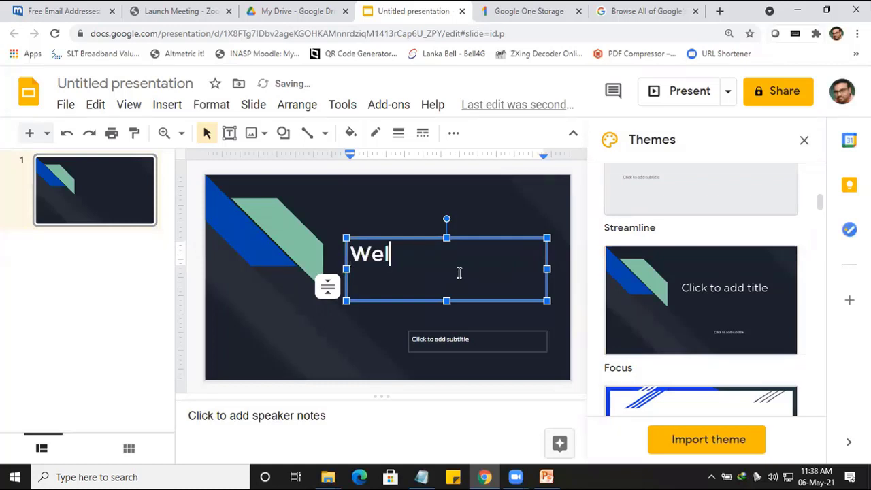
type("come")
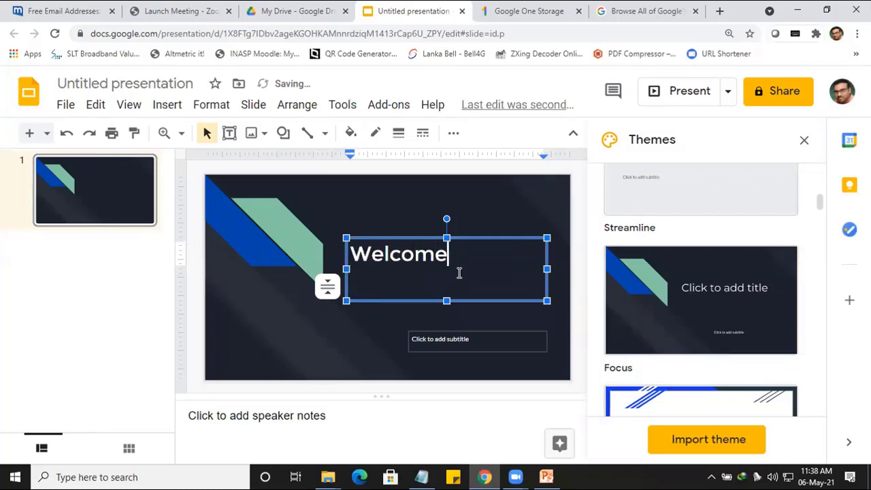
type(" to Libray")
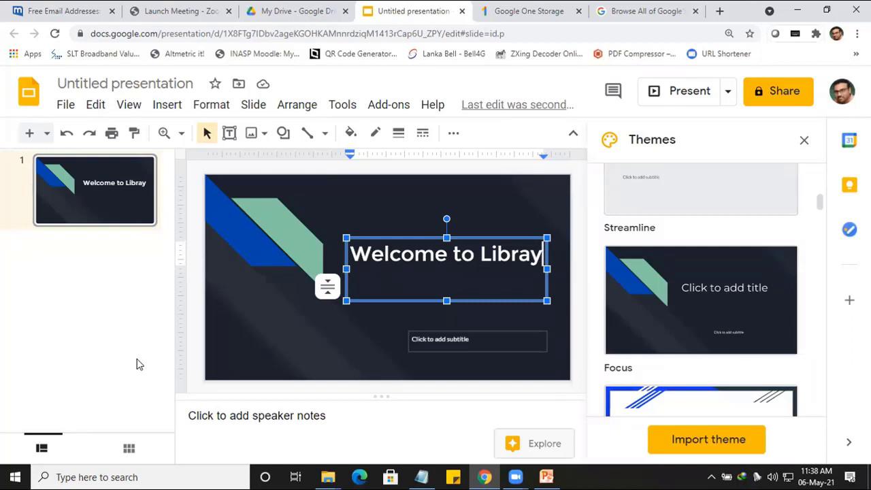
Present the 'Welcome to Libray' slide full screen, then insert a title-and-body slide after slide 1
left_click(665, 98)
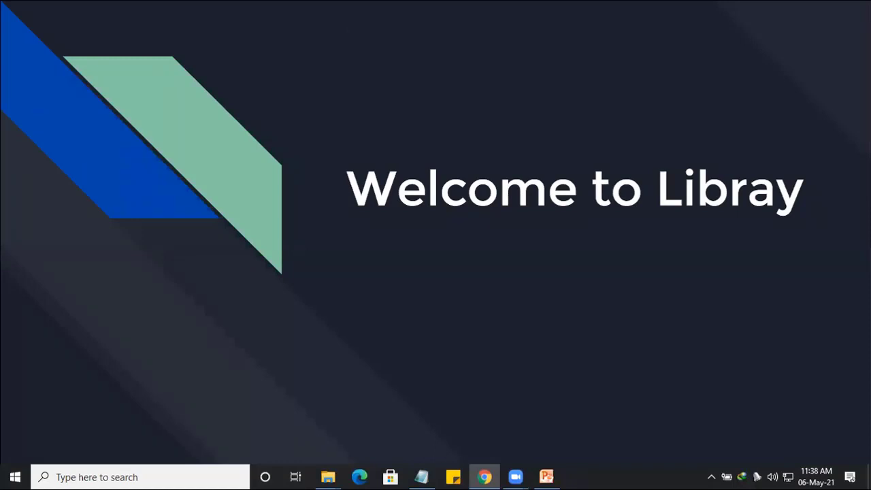
key("Escape")
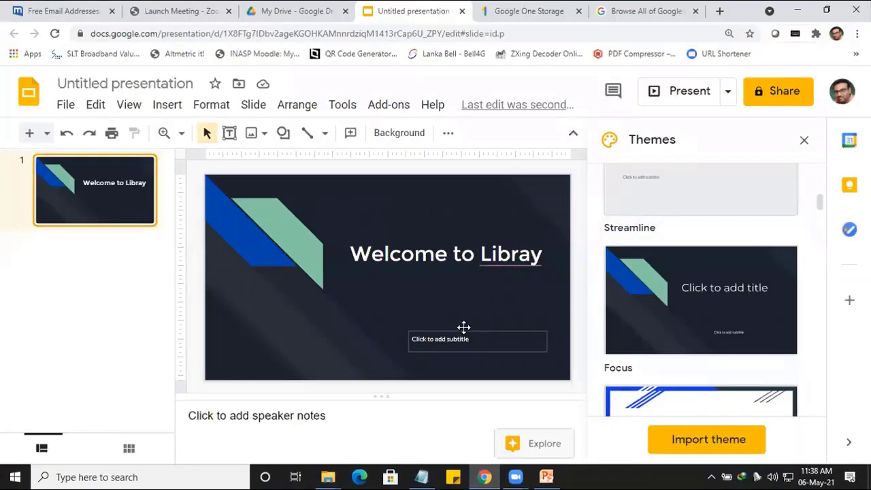
scroll(697, 360, "down", 4)
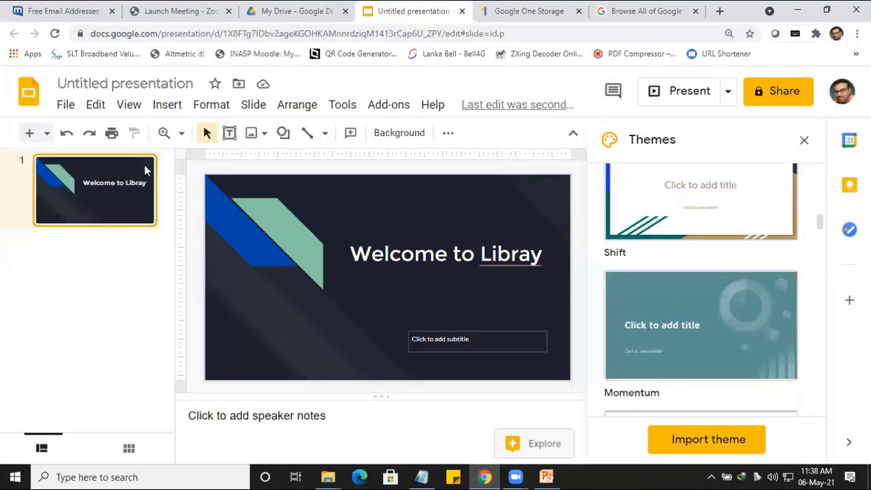
right_click(110, 218)
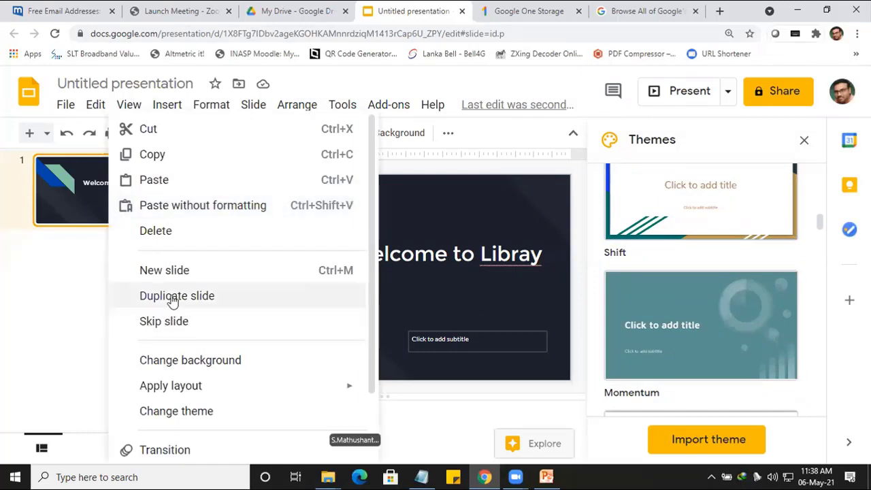
left_click(172, 270)
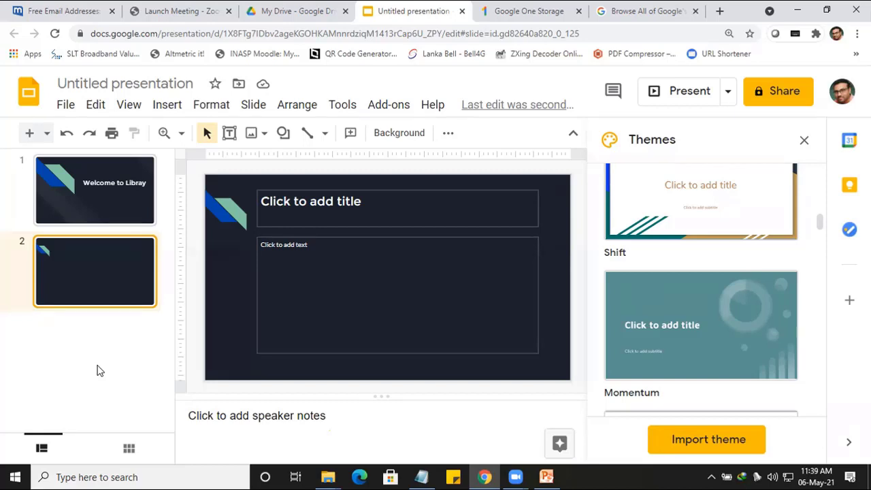
Switch to the My Drive tab and scroll through the file list
left_click(274, 18)
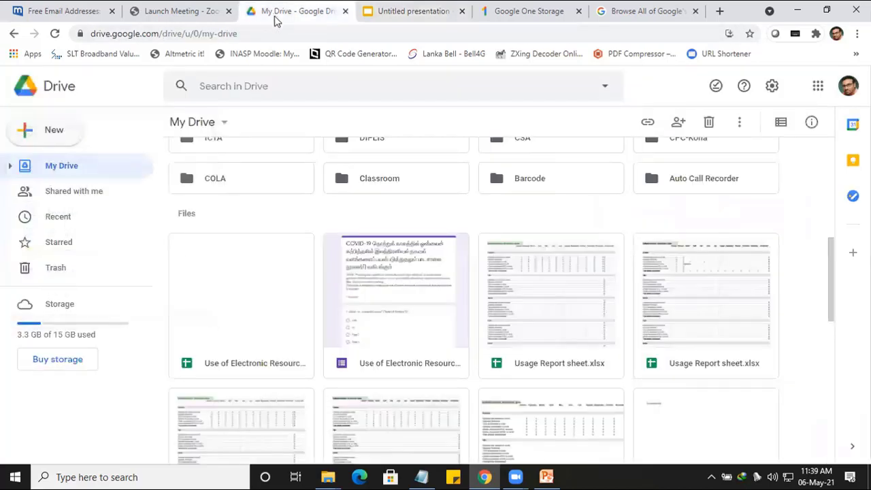
scroll(370, 282, "down", 5)
scroll(372, 284, "down", 3)
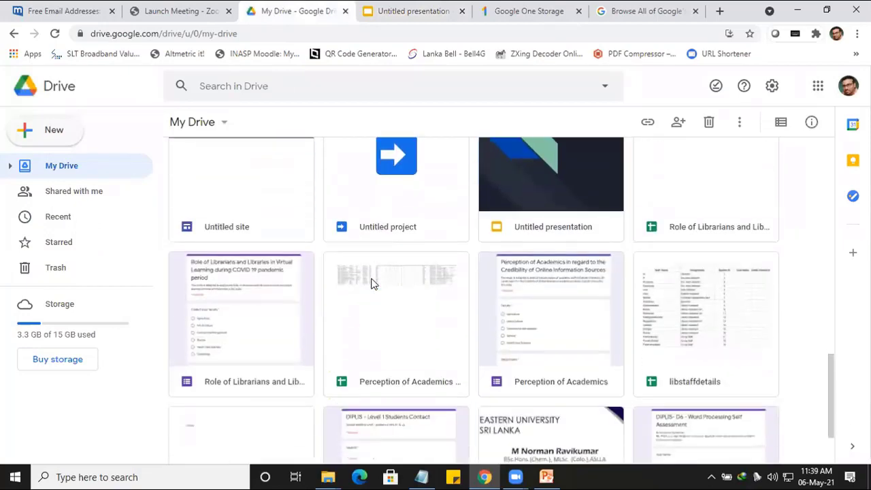
scroll(491, 238, "up", 3)
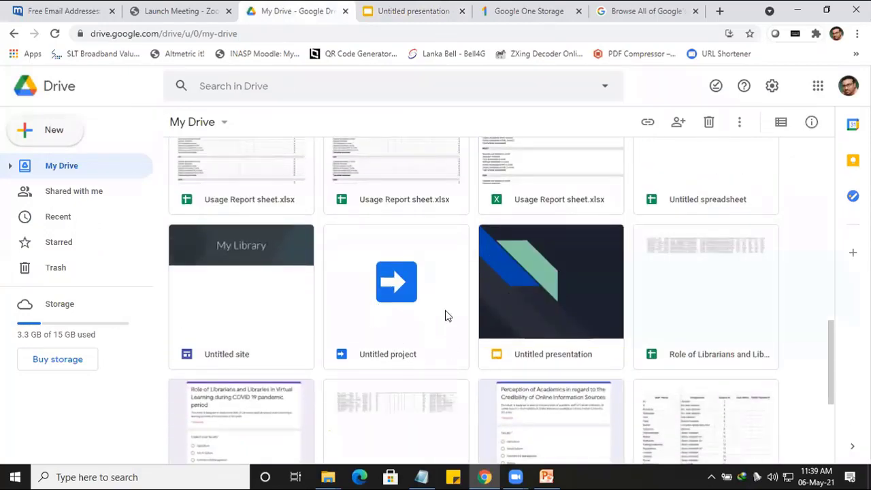
scroll(574, 356, "down", 2)
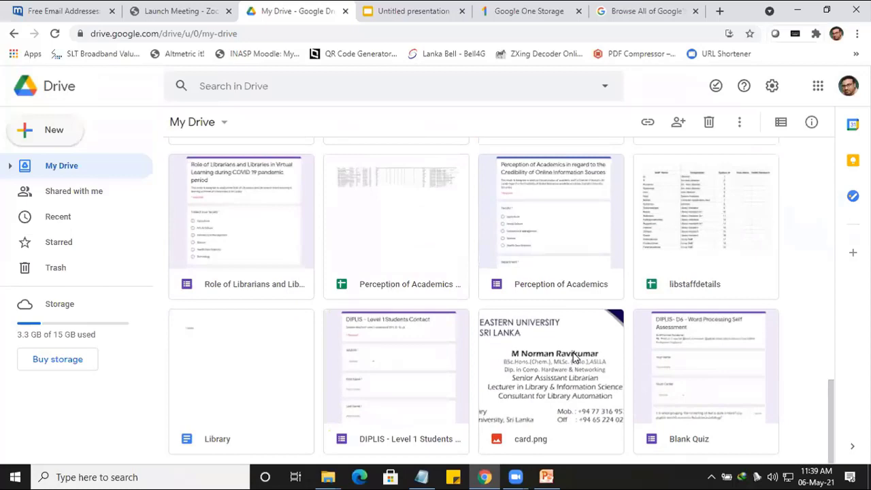
scroll(573, 357, "up", 4)
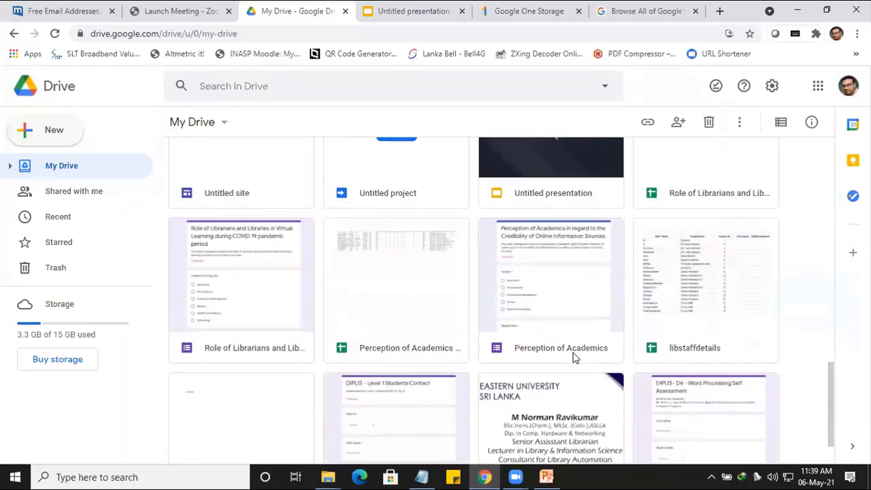
scroll(573, 358, "up", 1)
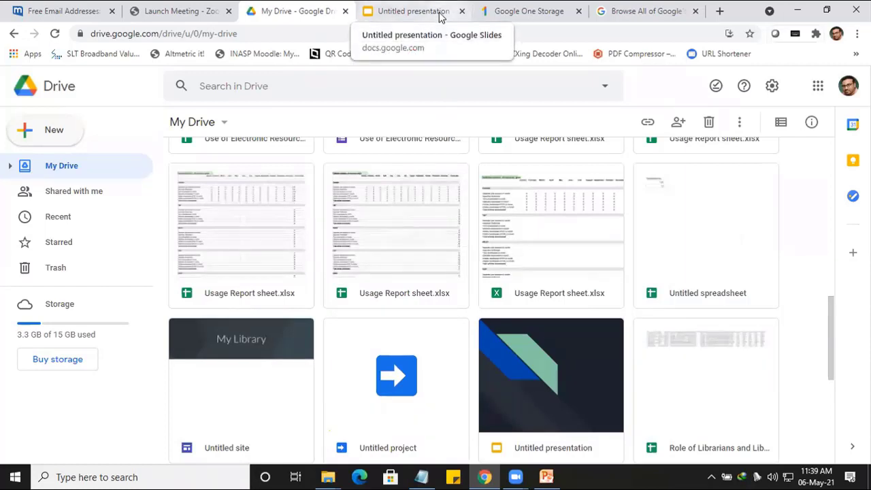
scroll(535, 313, "down", 3)
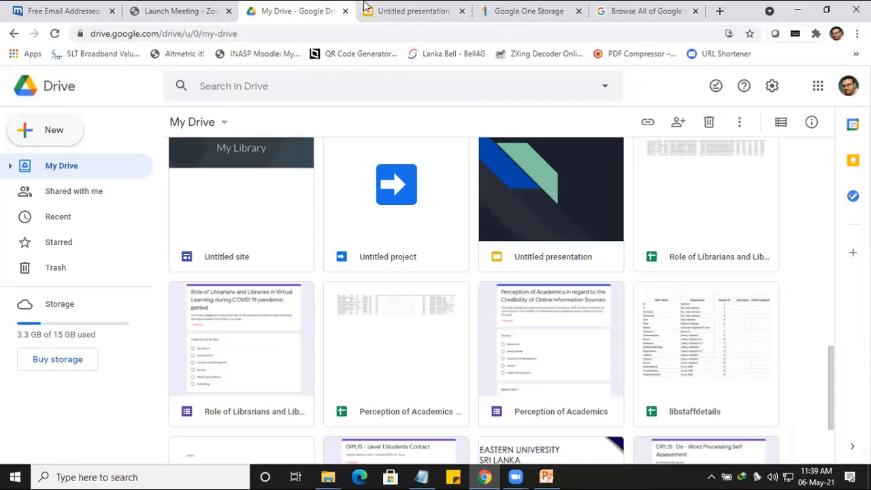
Close the presentation and bring up Drive's New menu of file types
left_click(392, 8)
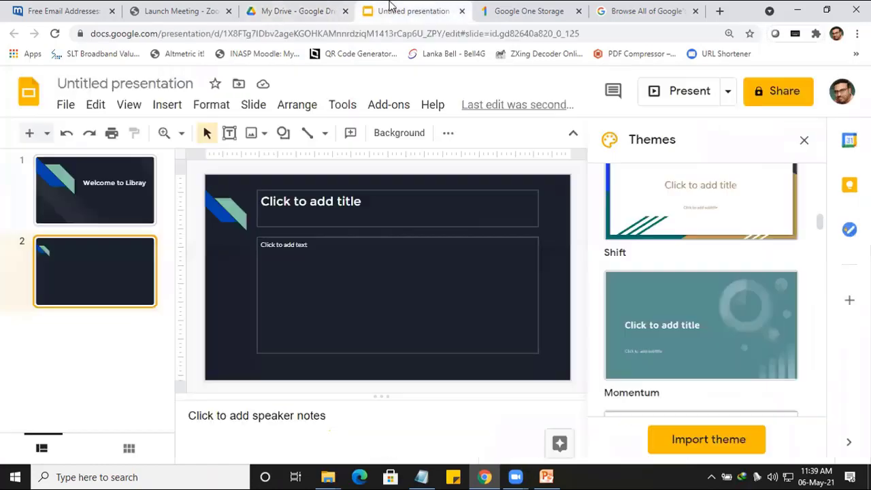
left_click(463, 11)
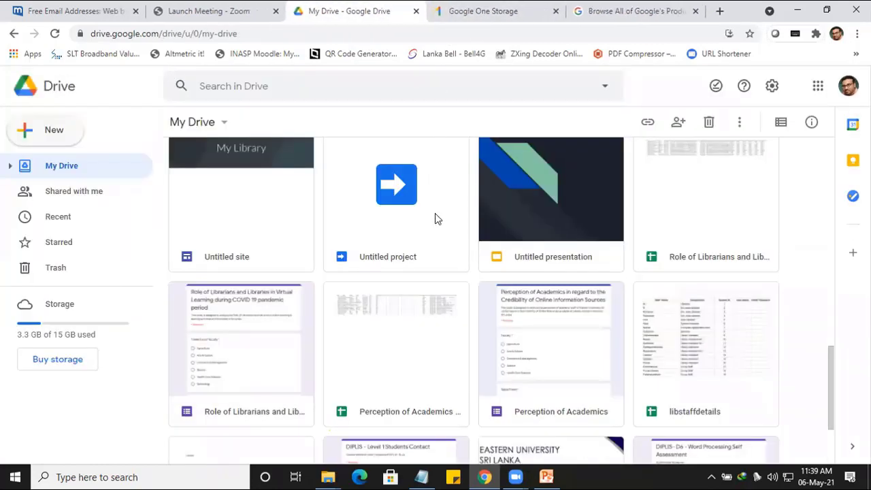
scroll(450, 267, "up", 2)
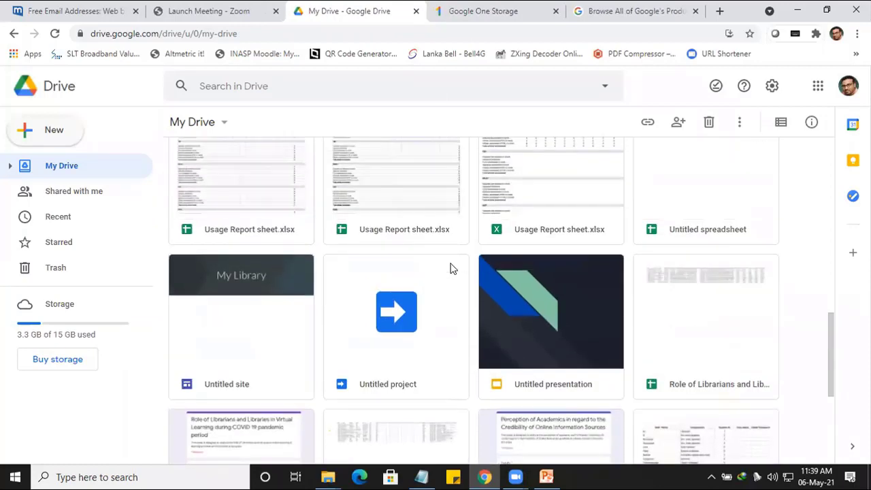
scroll(451, 266, "up", 4)
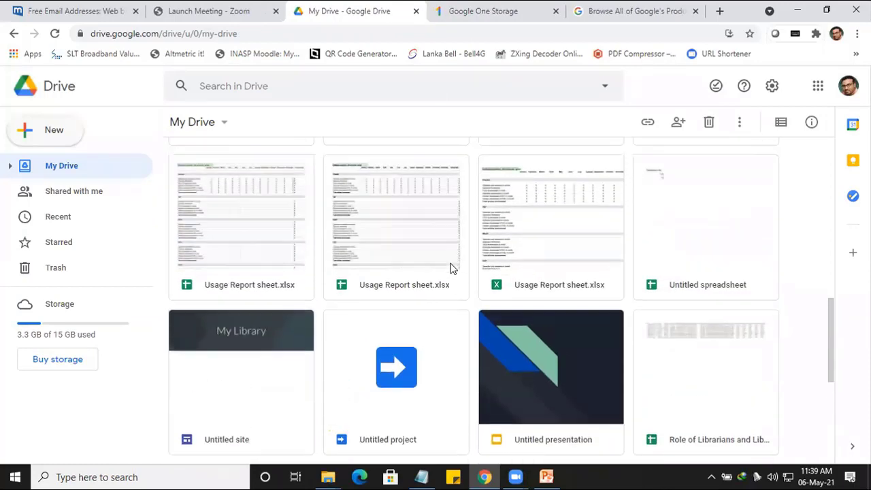
scroll(450, 267, "down", 1)
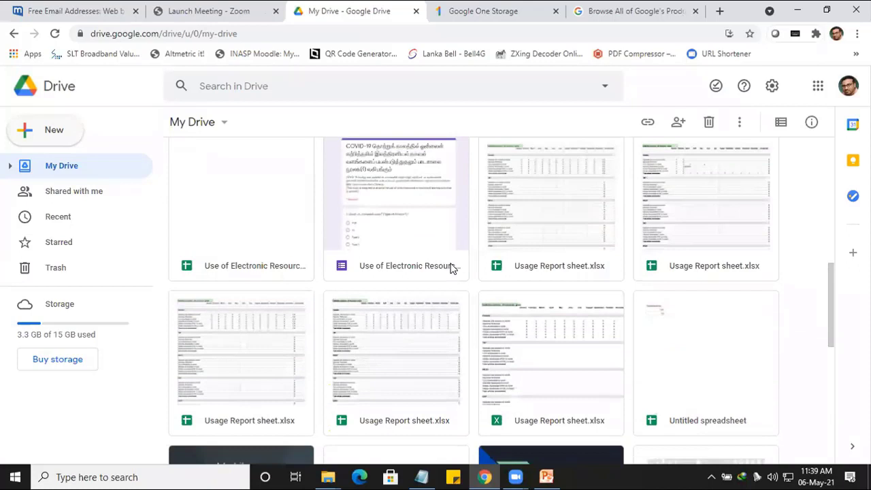
scroll(451, 267, "down", 1)
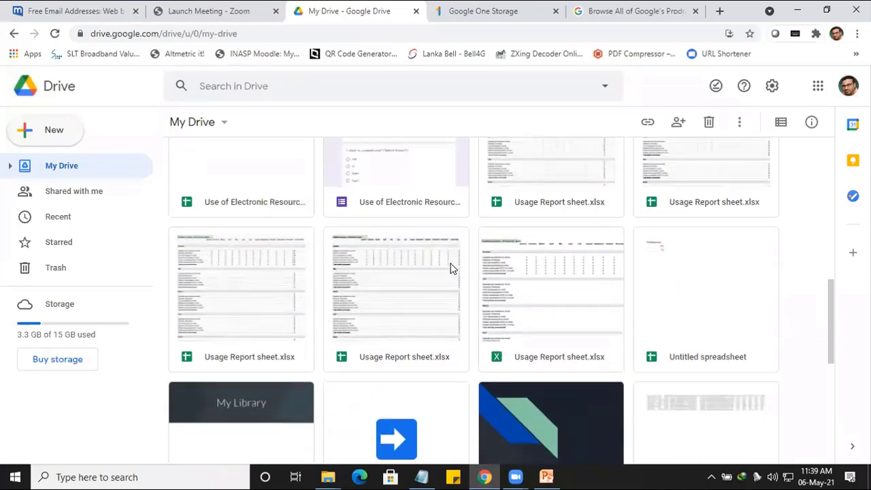
left_click(53, 139)
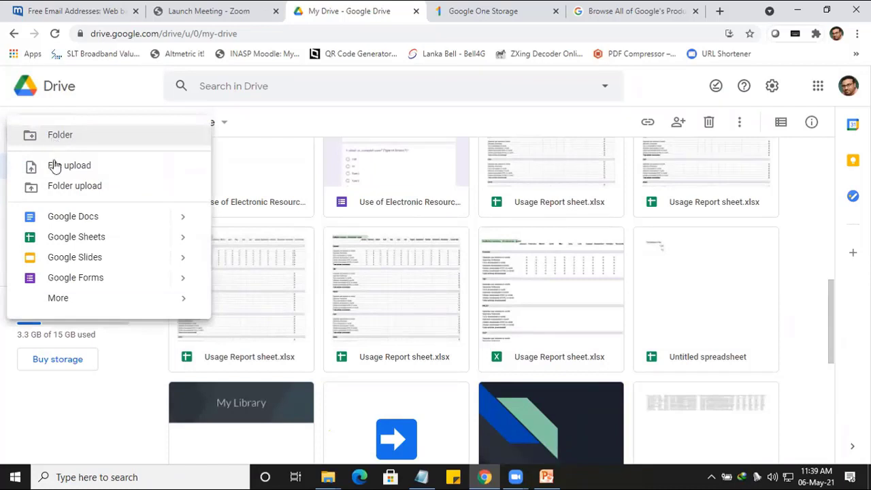
Choose Google Forms from the New menu to create a blank form
left_click(68, 287)
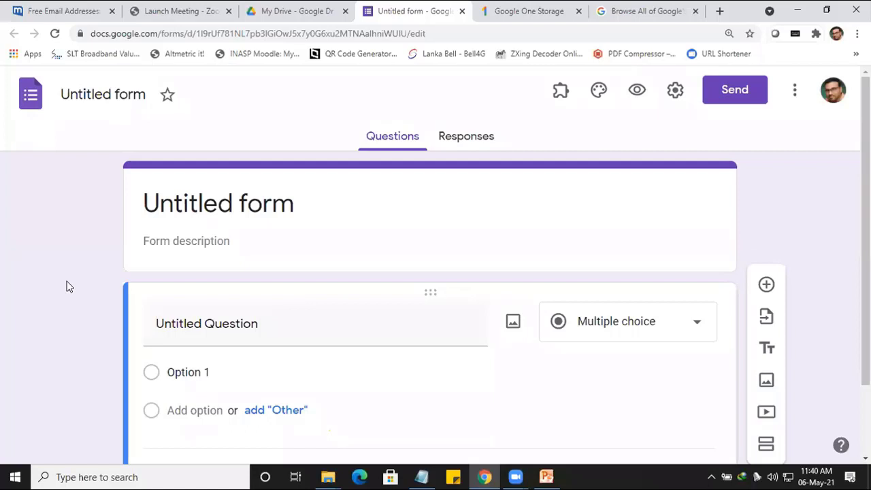
Start typing 'User Registration' as the form title, then select and delete it all
left_click(240, 206)
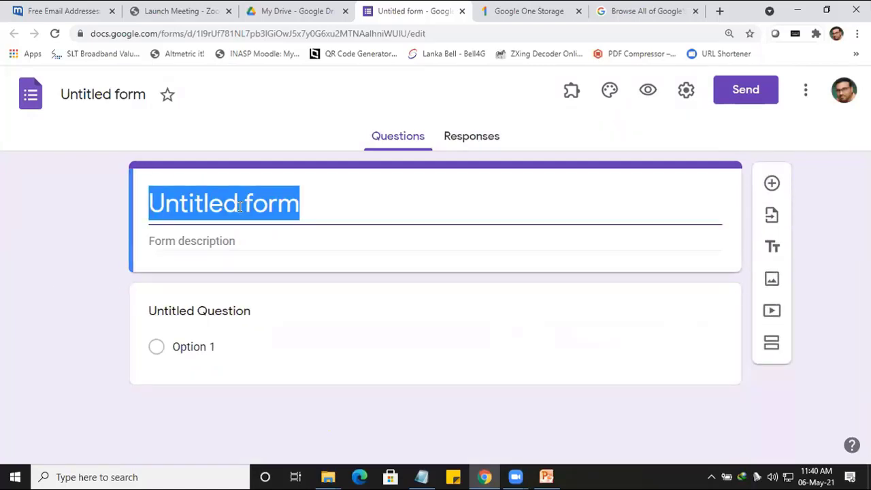
type("User ")
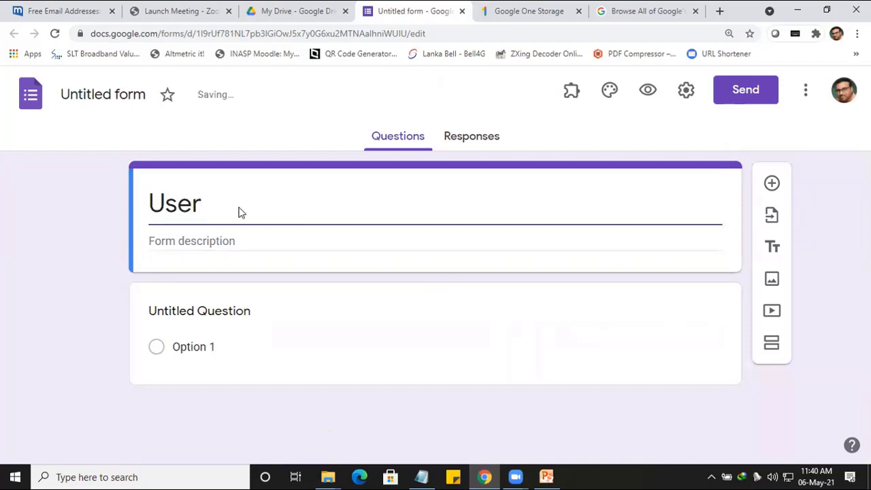
type("Regis")
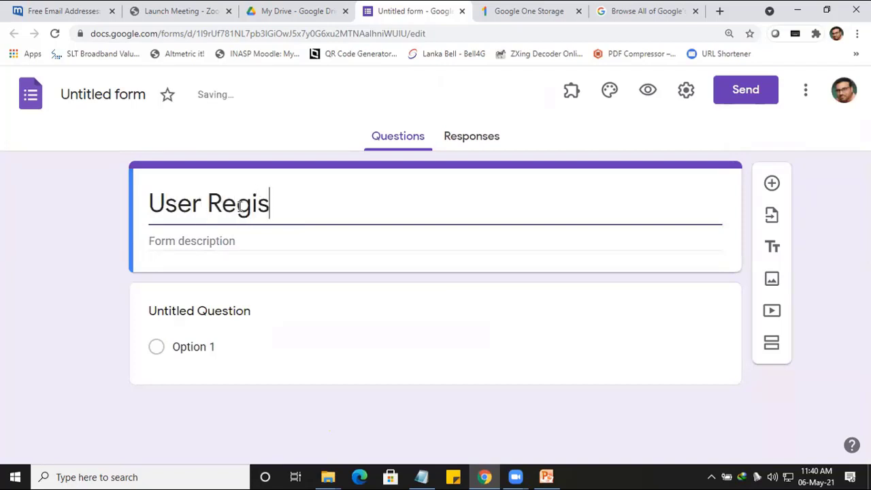
type("s")
key("BackSpace")
type("tr")
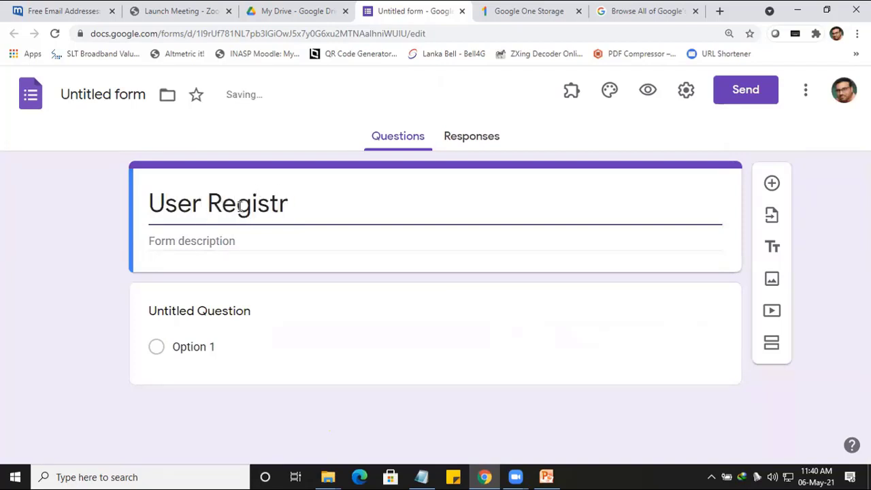
type("ion")
key("BackSpace")
key("BackSpace")
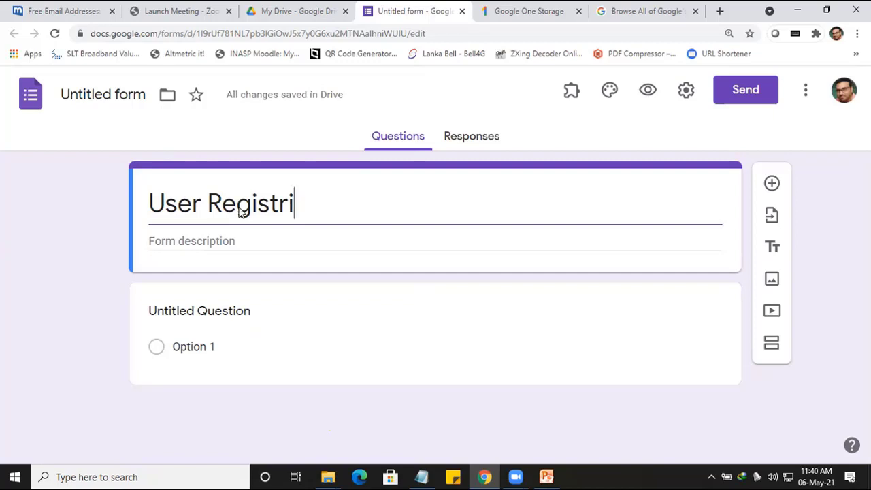
left_click_drag(311, 211, 129, 207)
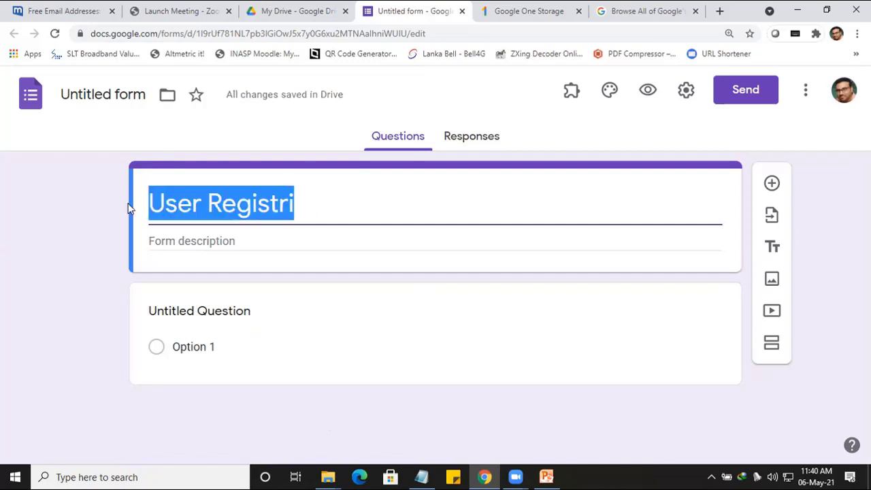
key("BackSpace")
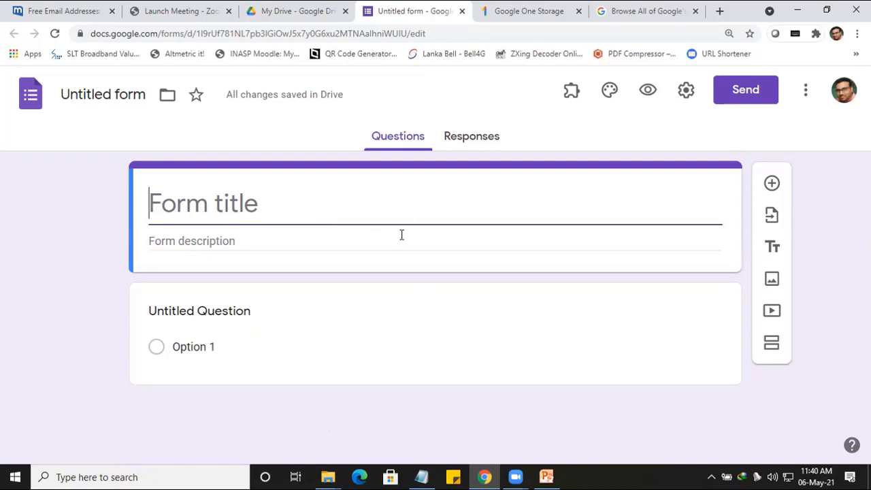
Title the first question 'Name' and add a 'Gender' question with the option 'Male'
left_click(210, 313)
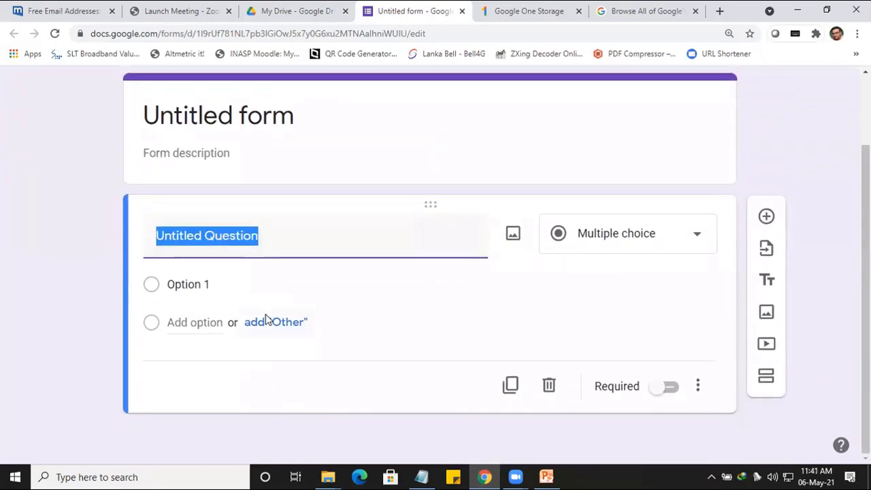
type("Name")
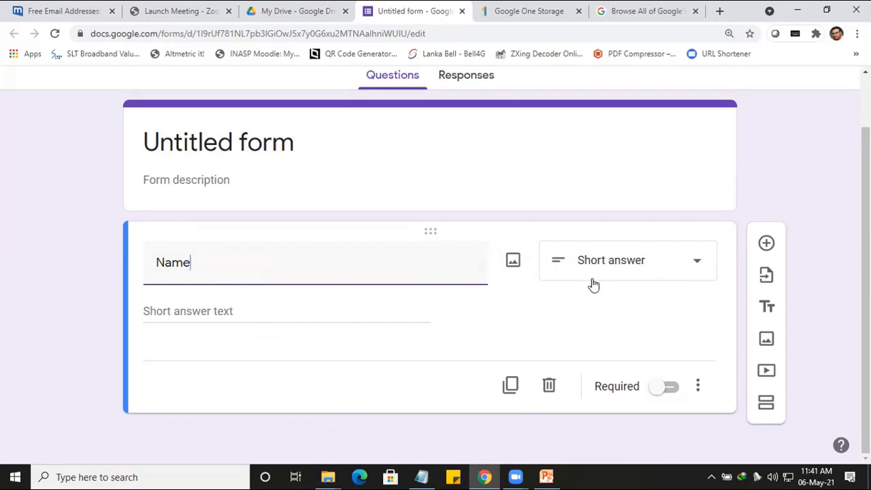
left_click(767, 245)
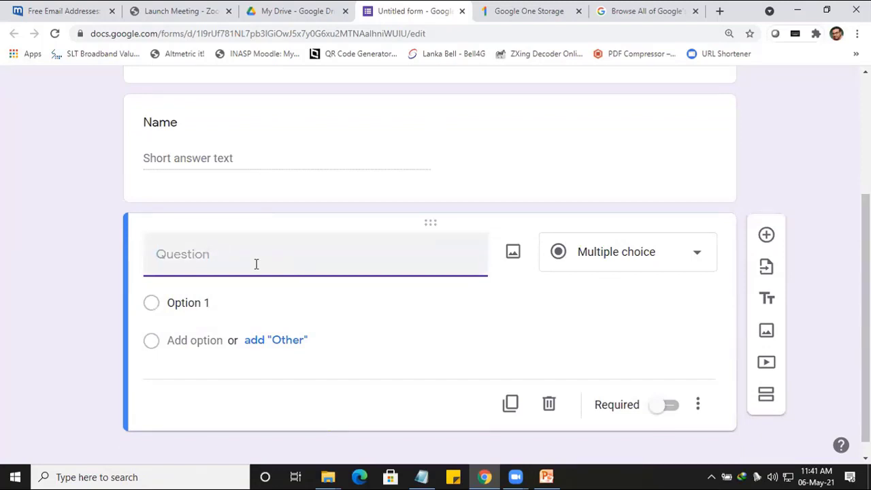
type("Gender")
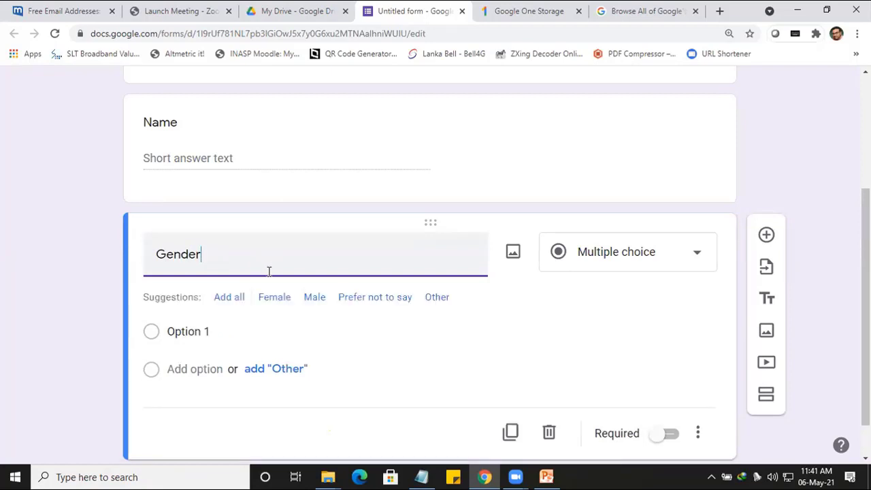
left_click(183, 334)
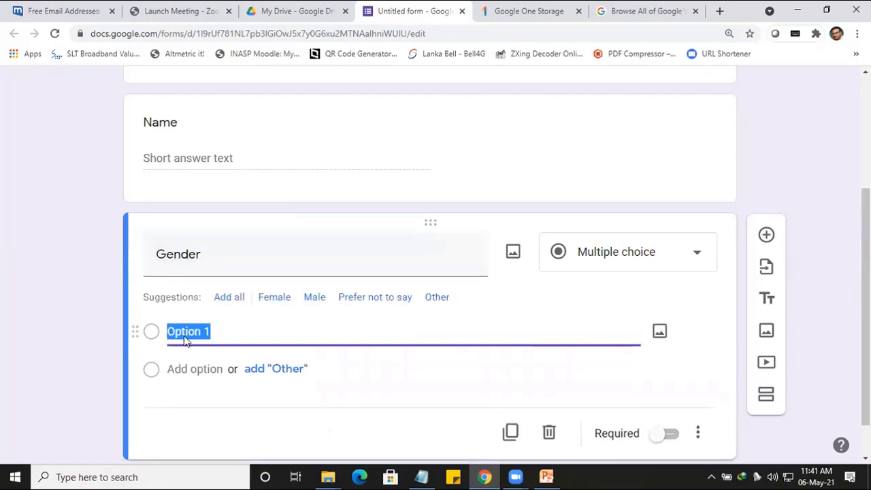
type("Male")
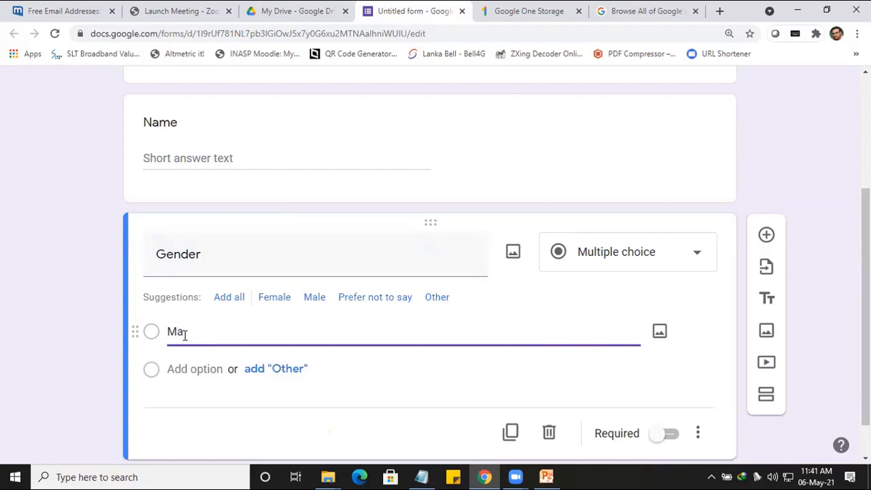
Add 'Female' as the second Gender option and keep the question multiple choice
left_click(205, 369)
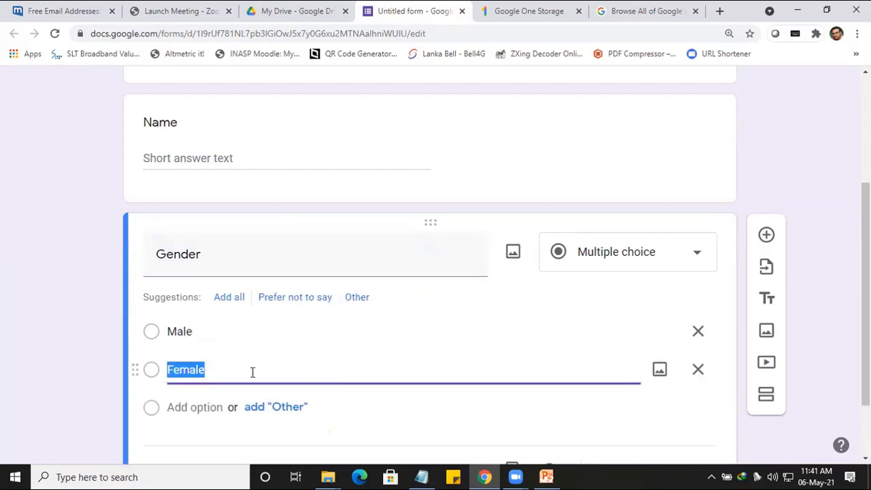
left_click(278, 370)
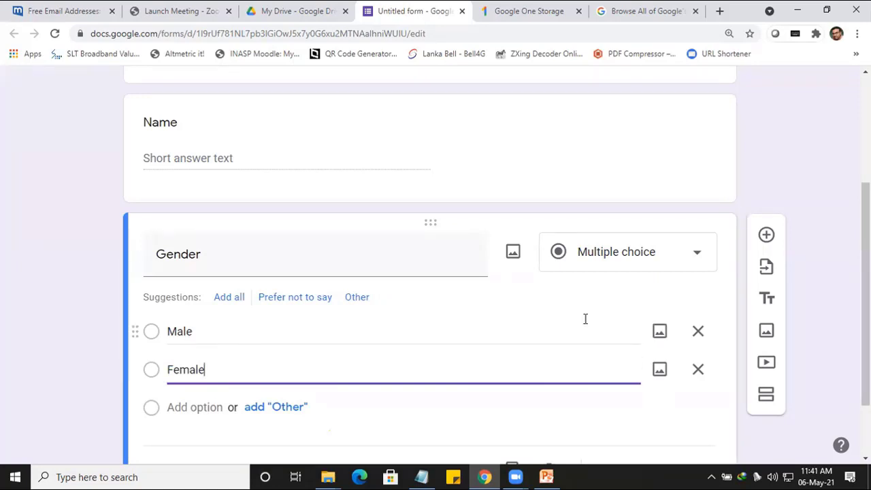
left_click(702, 258)
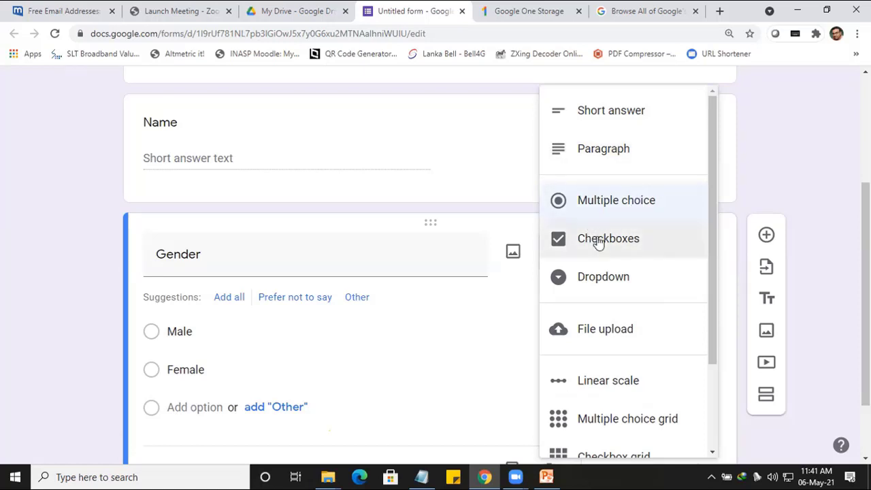
left_click(452, 291)
scroll(470, 213, "up", 2)
scroll(471, 222, "down", 4)
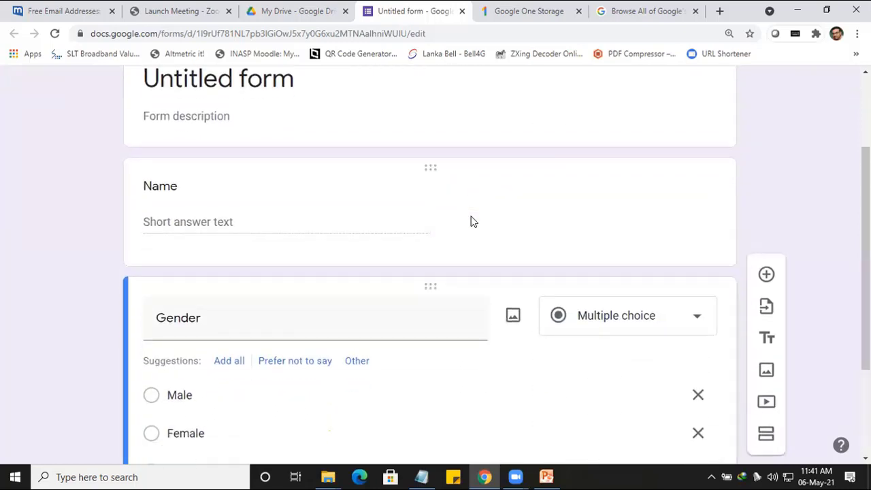
scroll(471, 213, "up", 5)
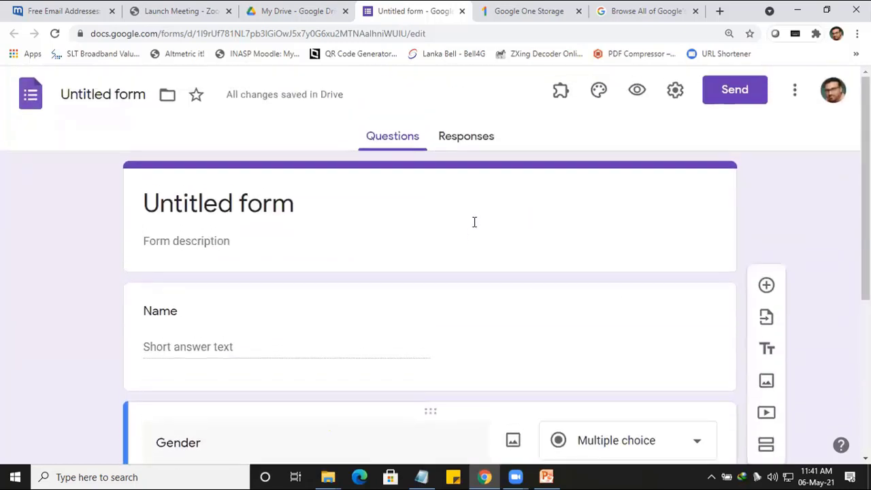
Preview the form and enter a test name in the Name question
left_click(640, 100)
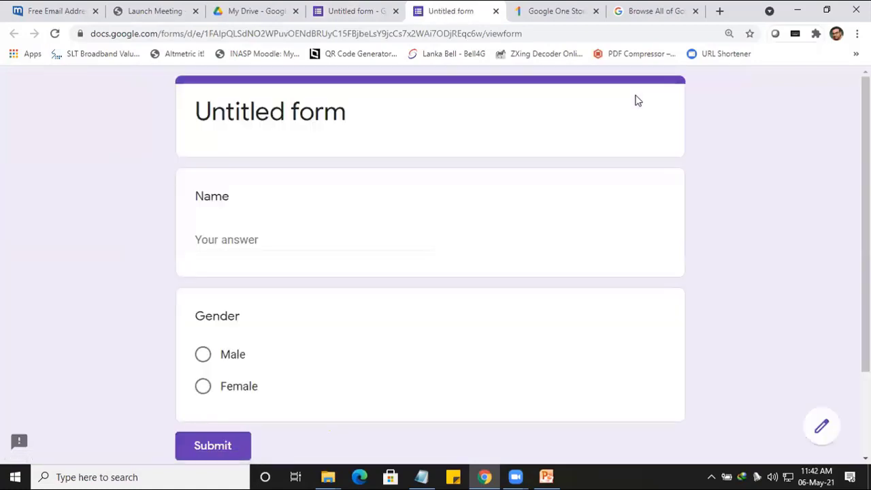
scroll(636, 100, "down", 2)
scroll(337, 97, "up", 2)
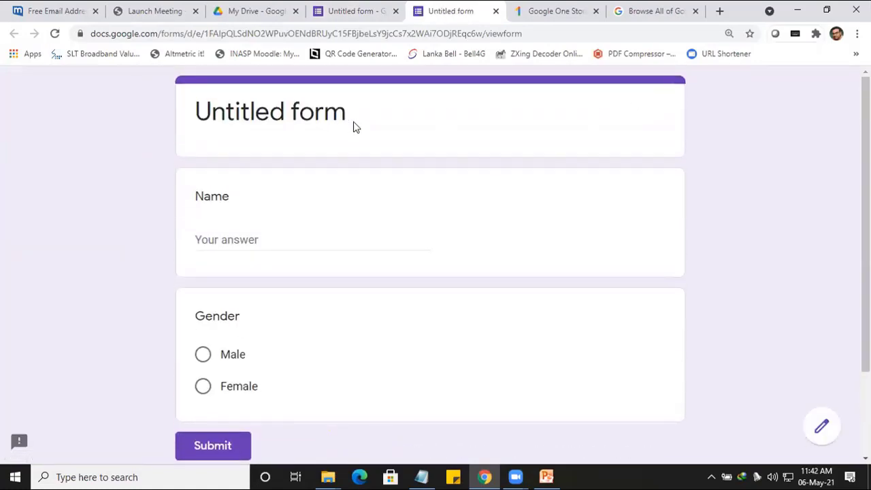
scroll(353, 128, "down", 2)
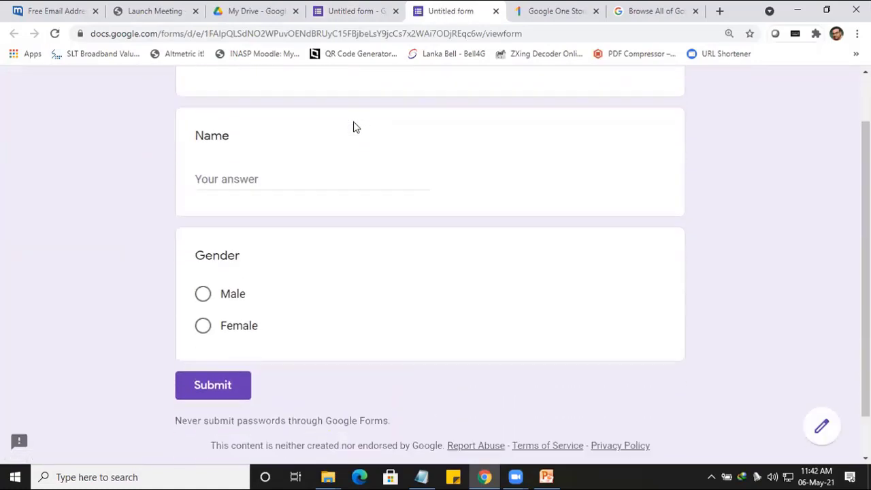
left_click(221, 175)
type("R")
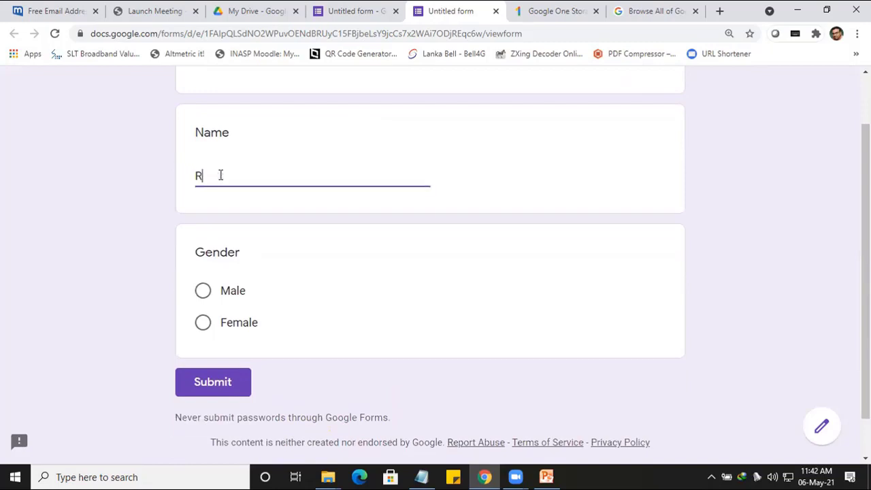
type("avidumar")
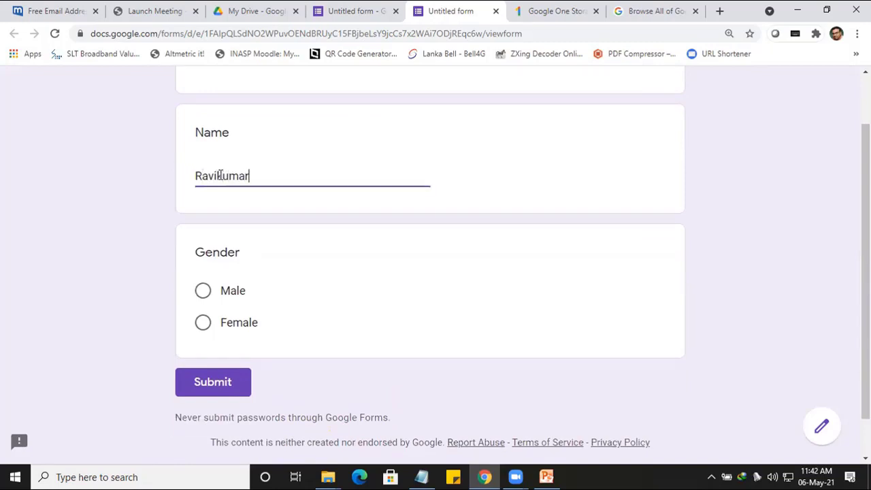
Choose Male for Gender and submit the test response
left_click(203, 291)
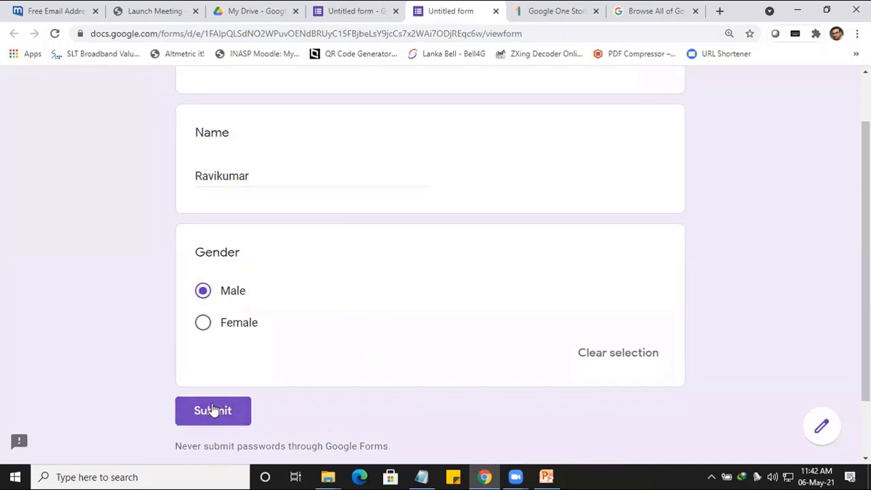
left_click(355, 15)
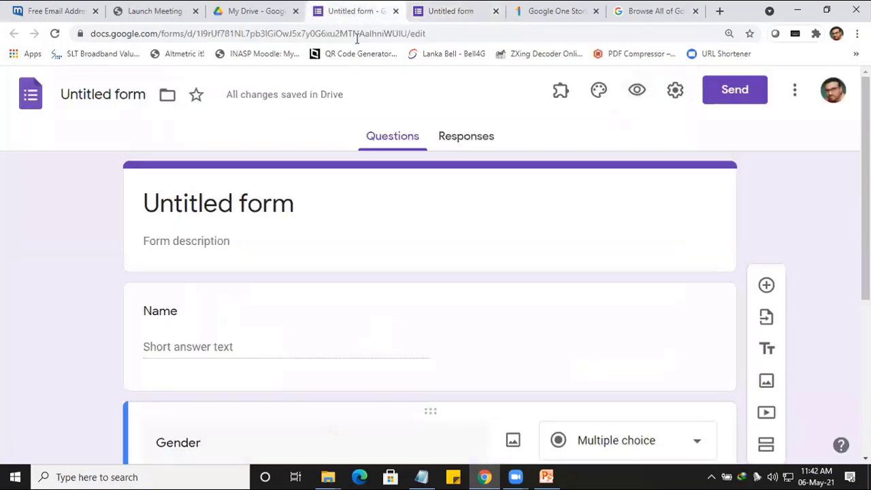
left_click(462, 13)
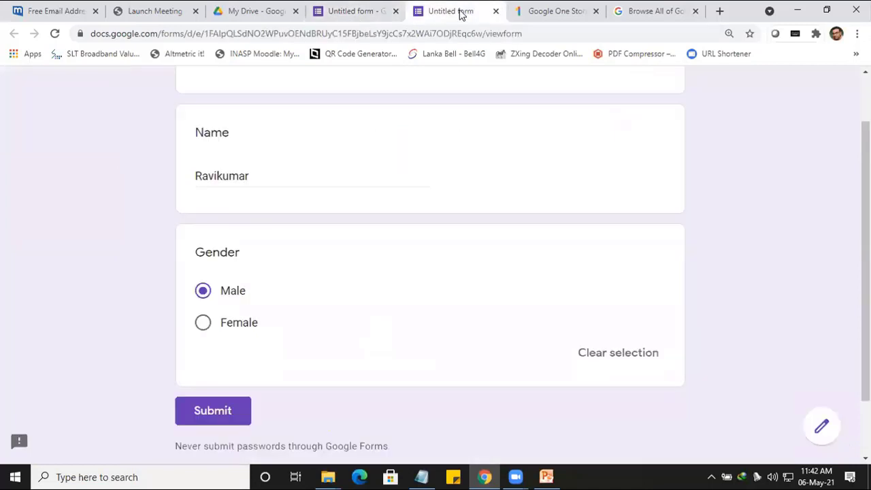
left_click(205, 402)
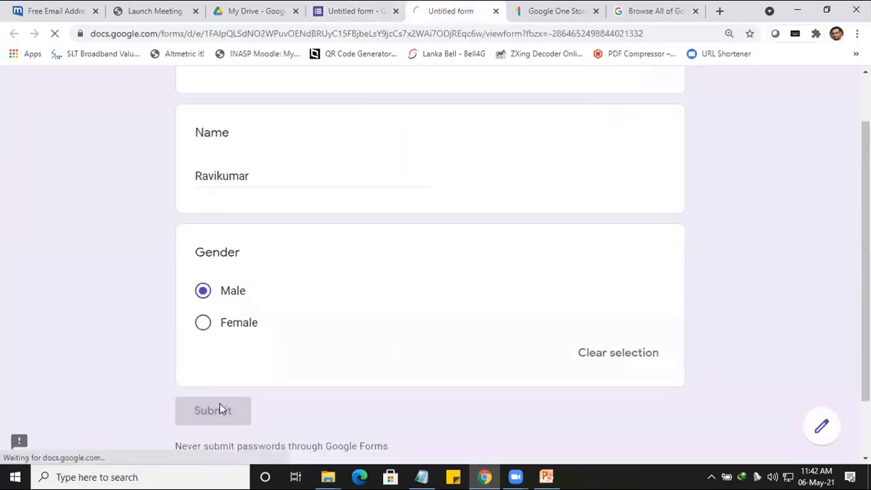
Review the single-response summary, showing Gender as 100% Male
left_click(363, 12)
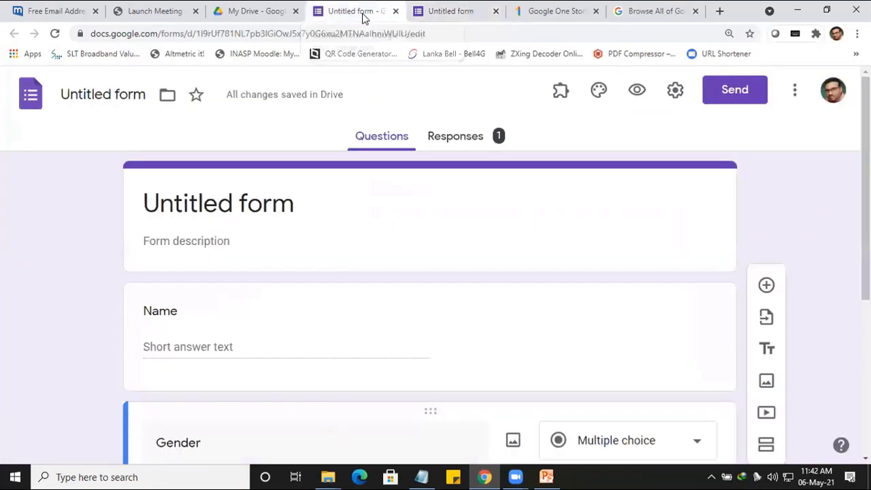
left_click(483, 139)
scroll(508, 196, "down", 4)
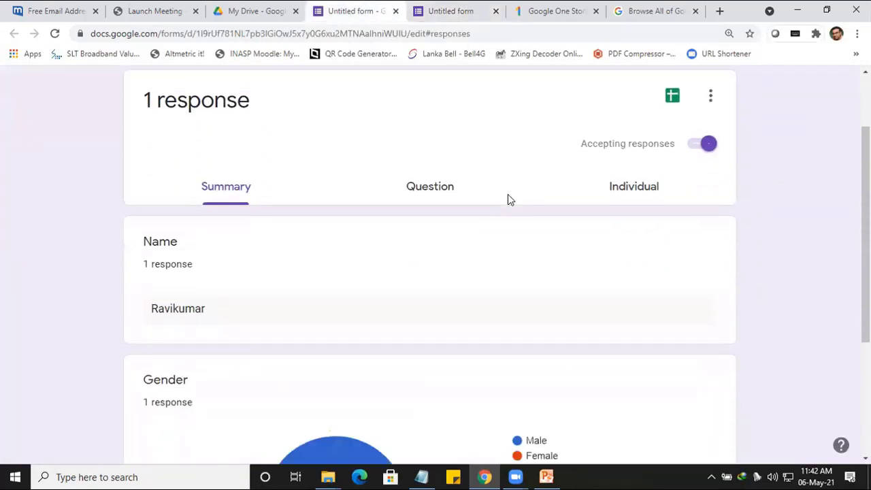
scroll(507, 199, "down", 1)
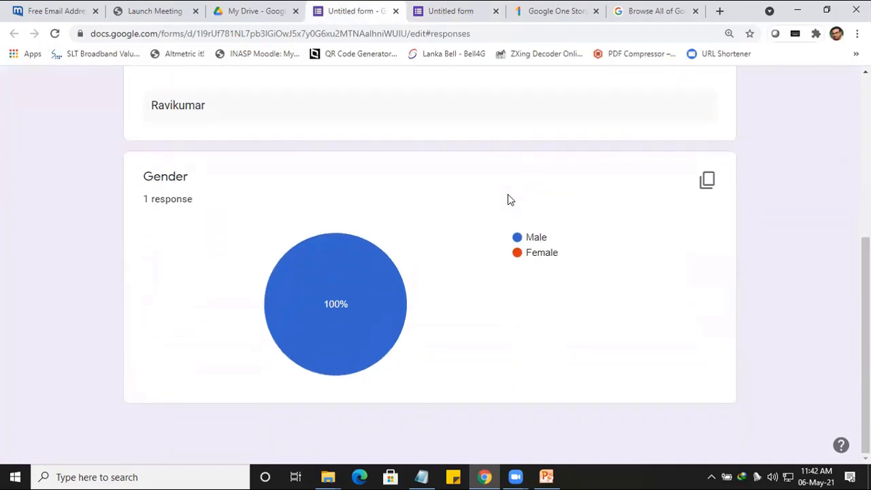
scroll(508, 194, "up", 4)
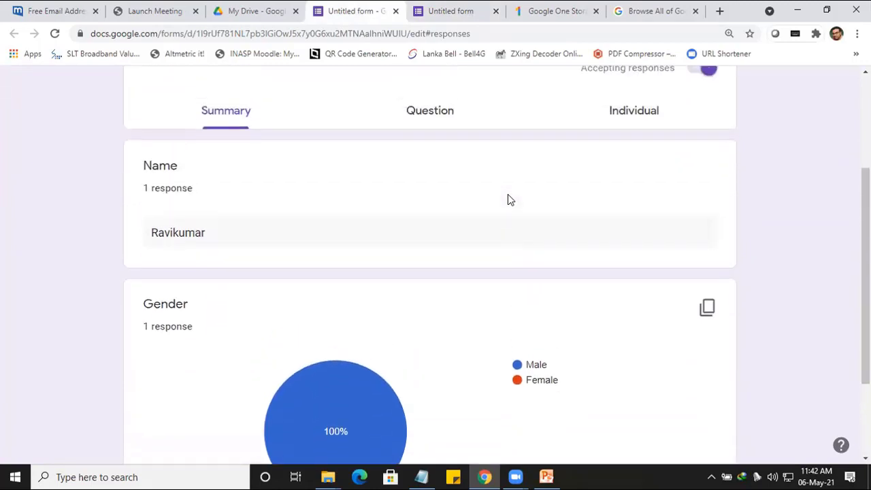
Return to the Questions view and scroll down to Gender
left_click(392, 102)
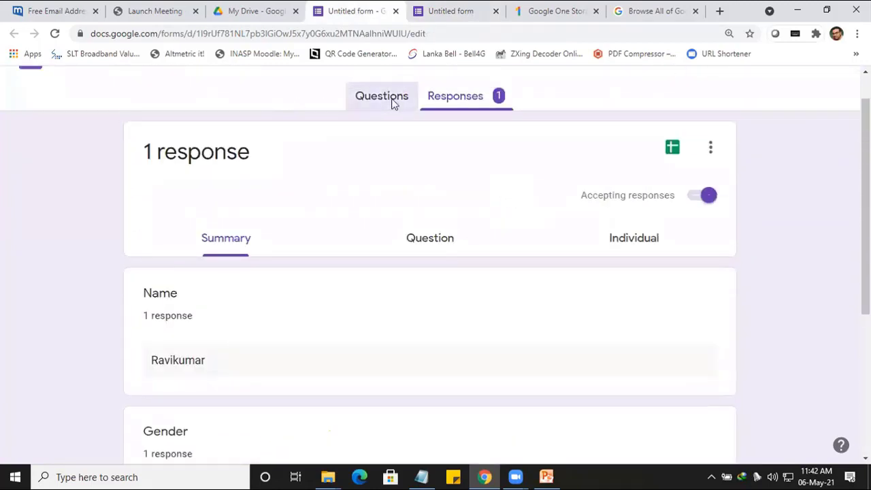
scroll(420, 235, "down", 3)
scroll(420, 230, "down", 2)
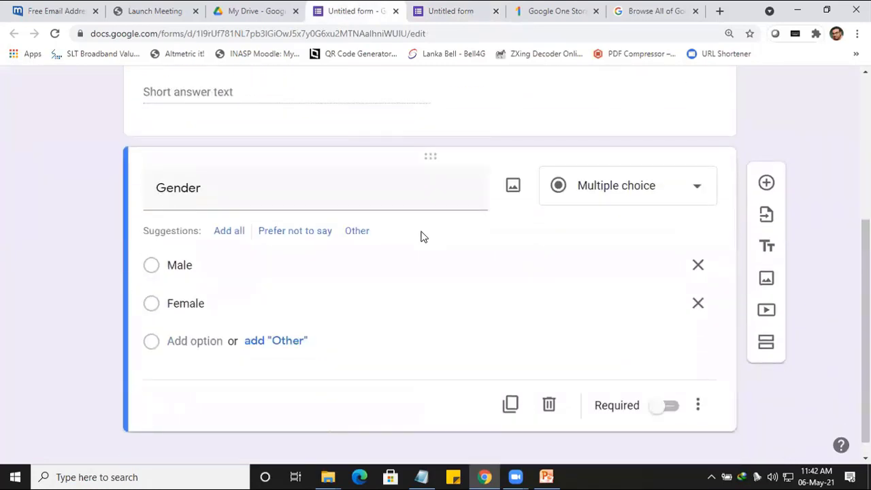
Add a new question below Gender and make it a Checkboxes question
left_click(767, 184)
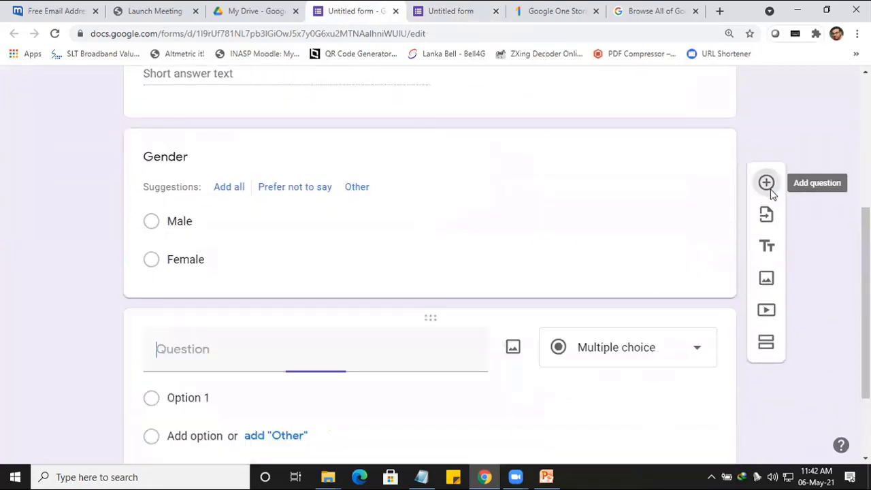
type("C")
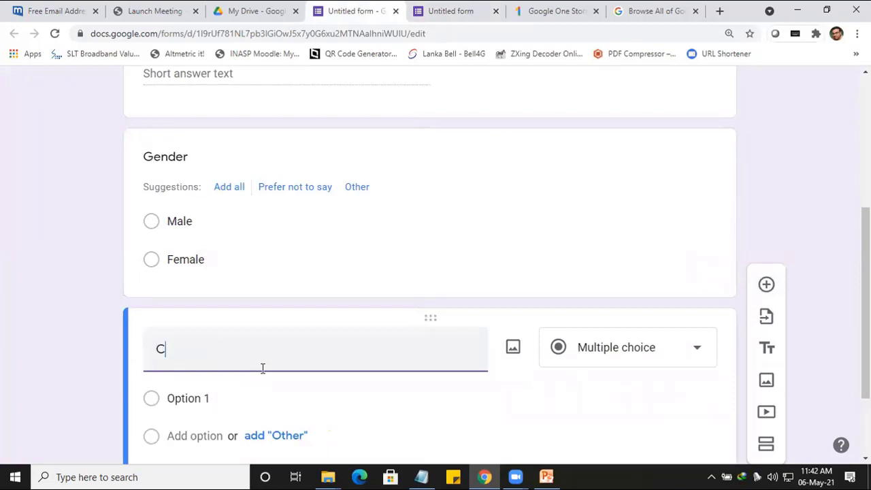
type("ity")
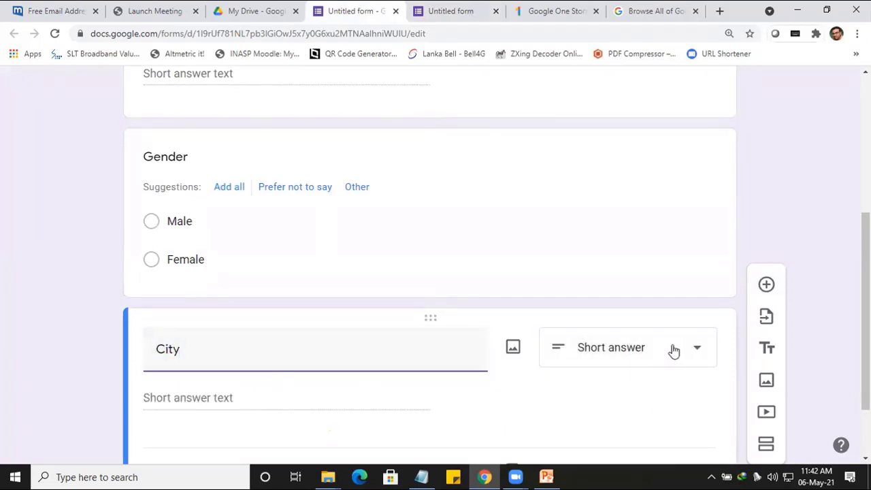
left_click(694, 356)
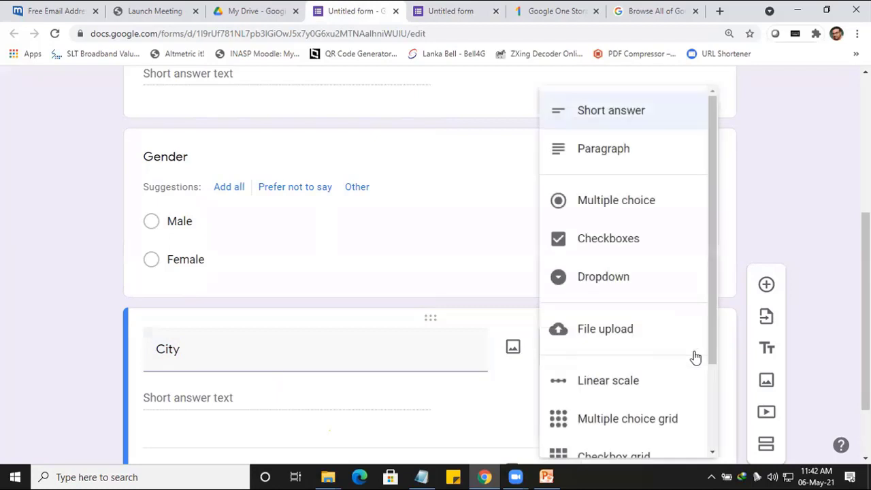
left_click(626, 249)
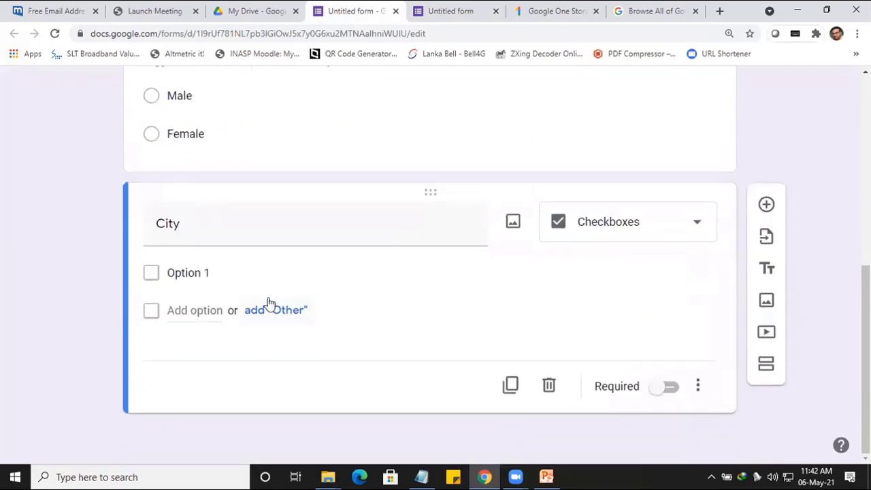
Retitle the checkbox question 'Study year', correcting the misspelling
double_click(204, 225)
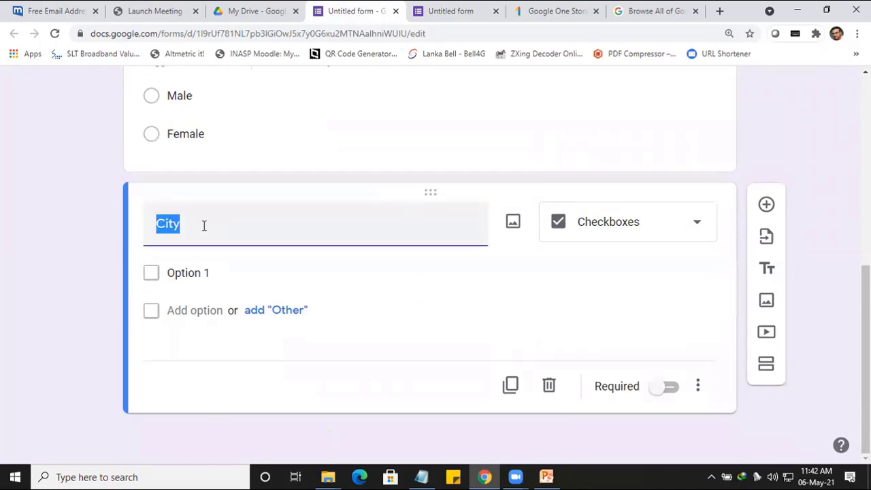
type("S")
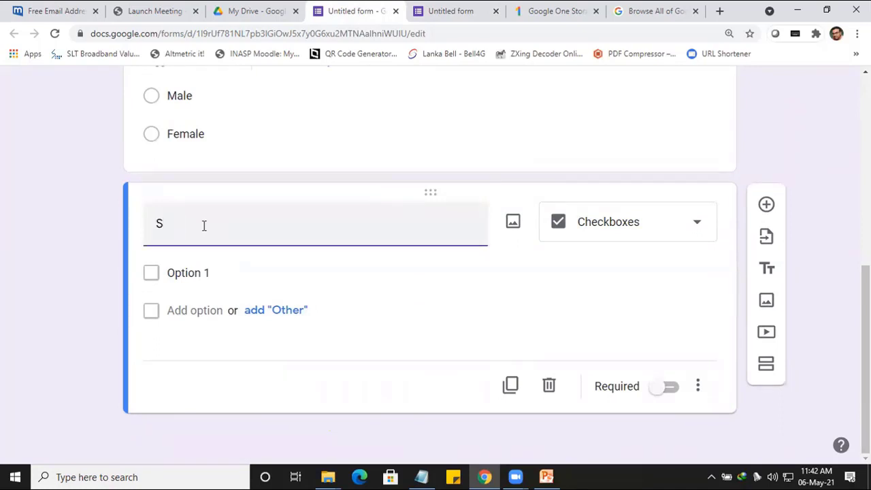
type("Tud")
key("BackSpace")
type("tudy yaer")
right_click(219, 228)
left_click(234, 233)
left_click(651, 225)
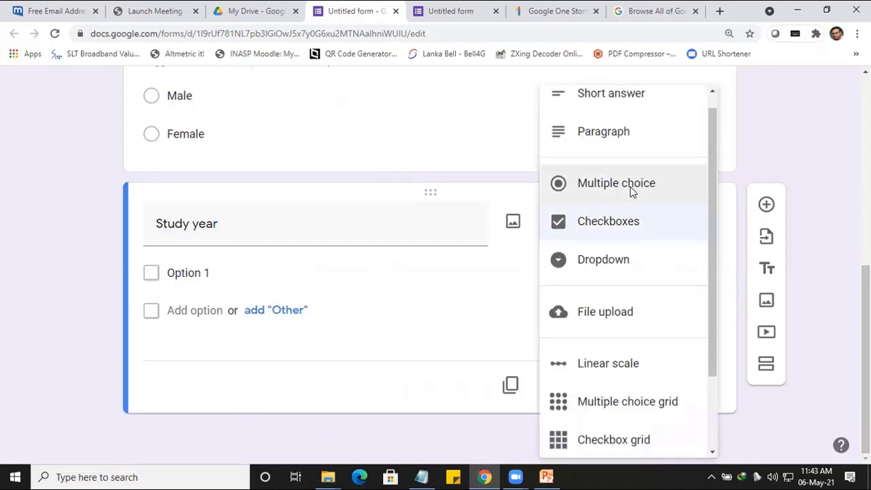
left_click(616, 233)
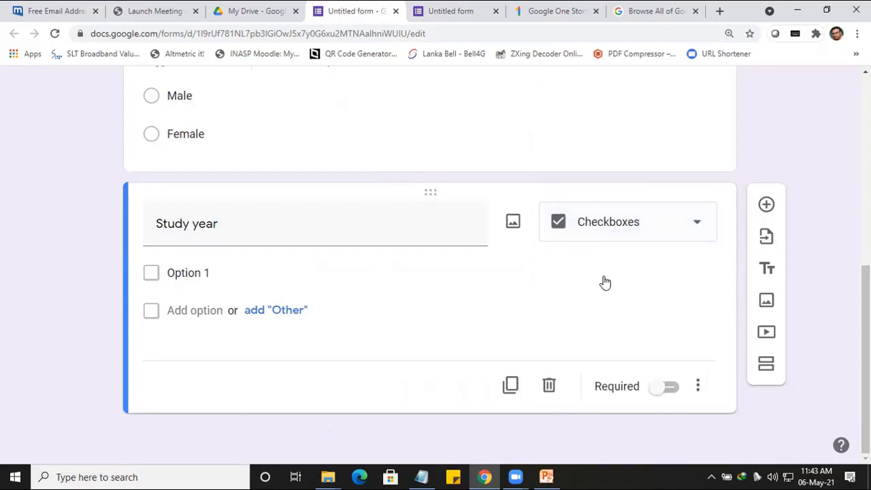
Enter the answer options First, Second and Third
left_click(227, 277)
type("1")
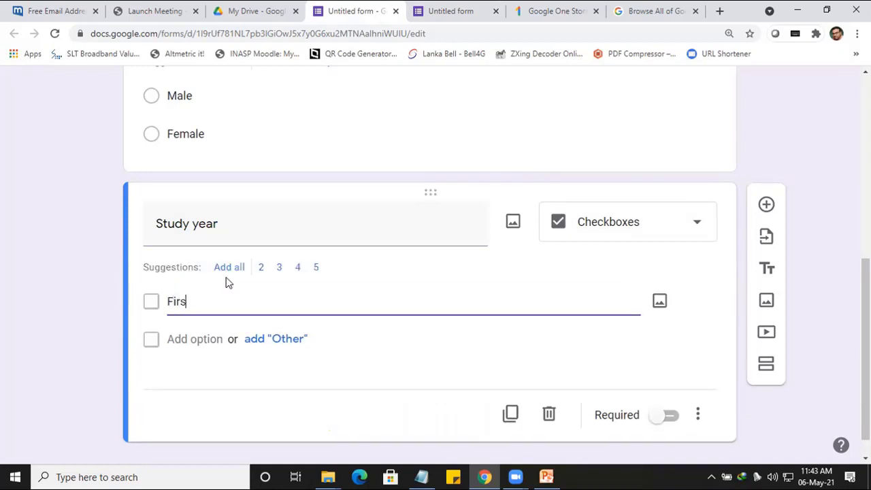
left_click(179, 338)
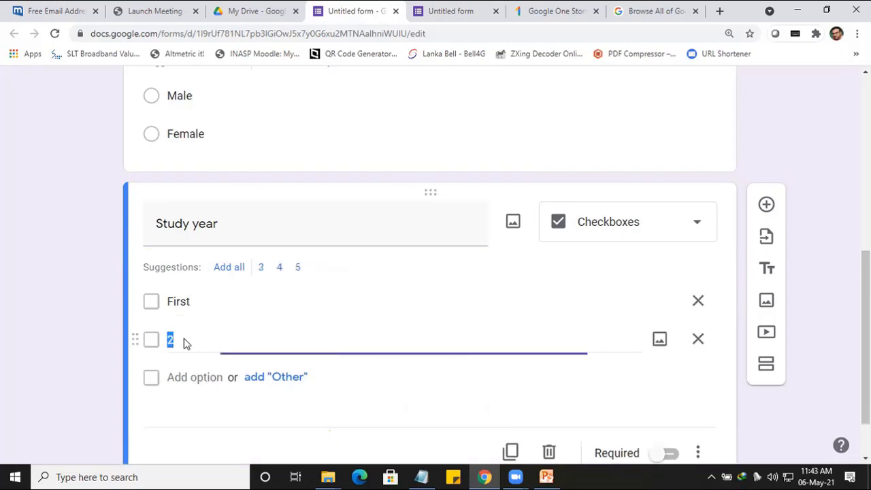
type("Sec")
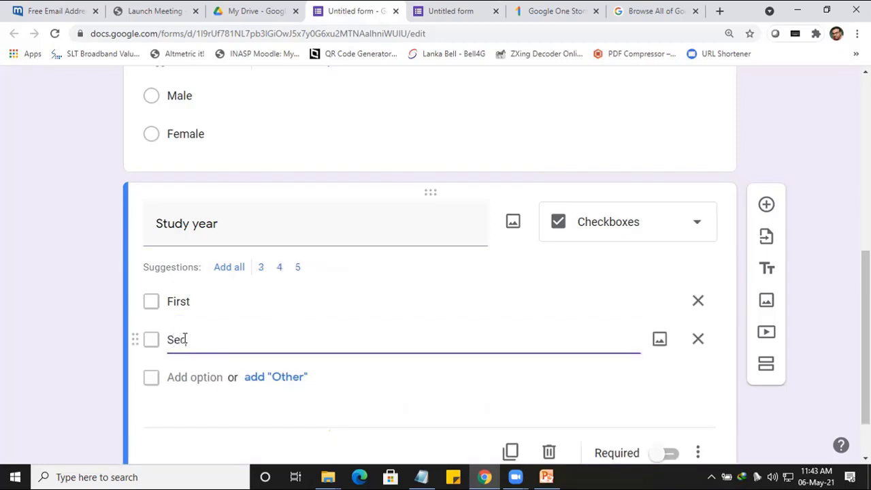
type("ond")
left_click(197, 372)
left_click(215, 376)
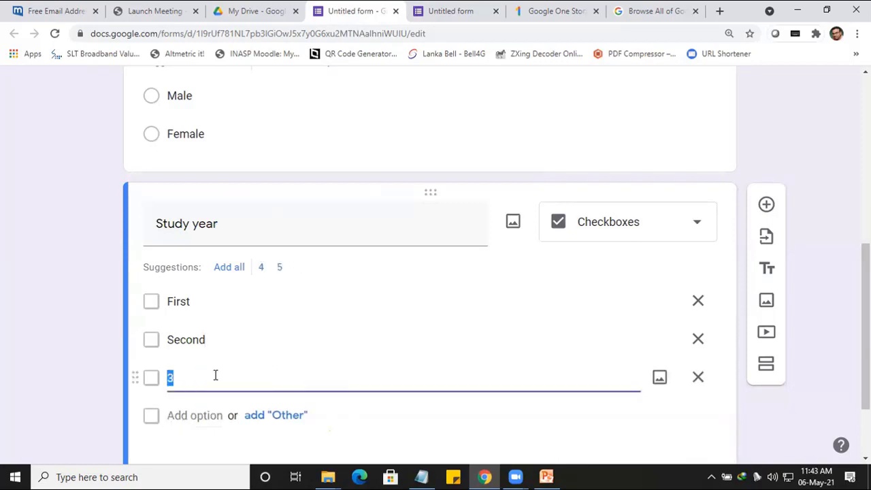
type("Third")
left_click(109, 365)
scroll(418, 344, "up", 2)
scroll(417, 344, "up", 5)
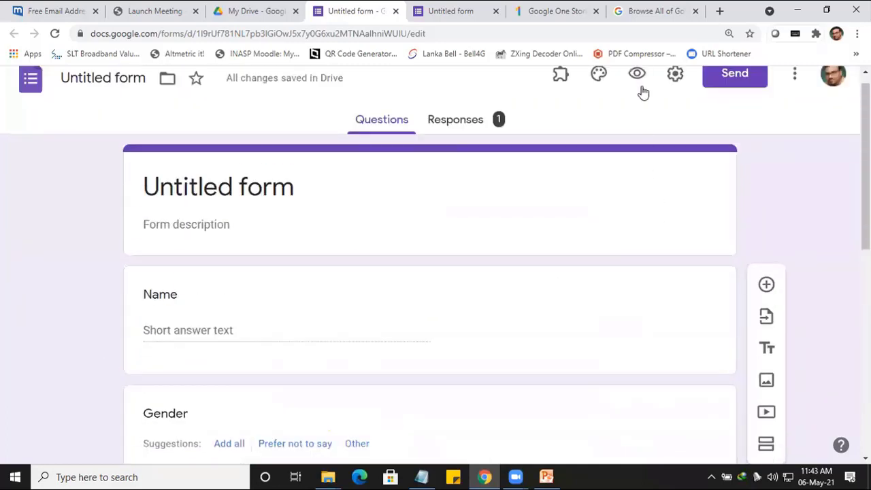
left_click(635, 76)
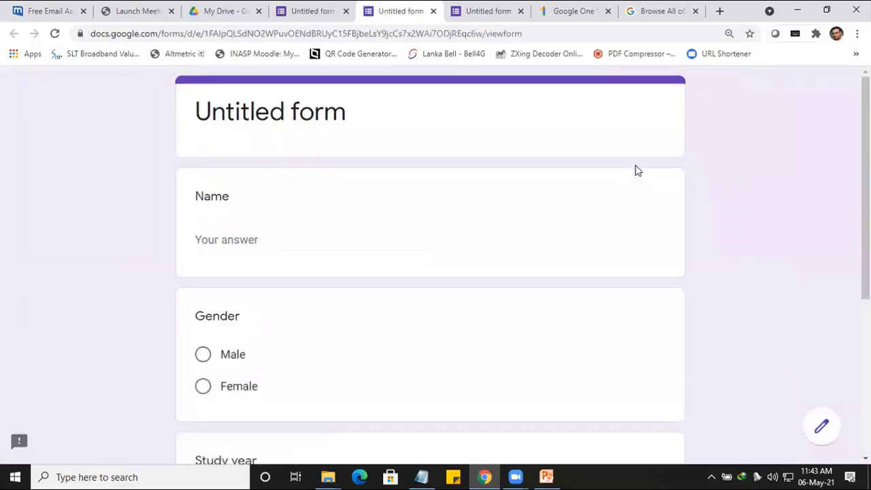
scroll(634, 170, "down", 3)
left_click(203, 164)
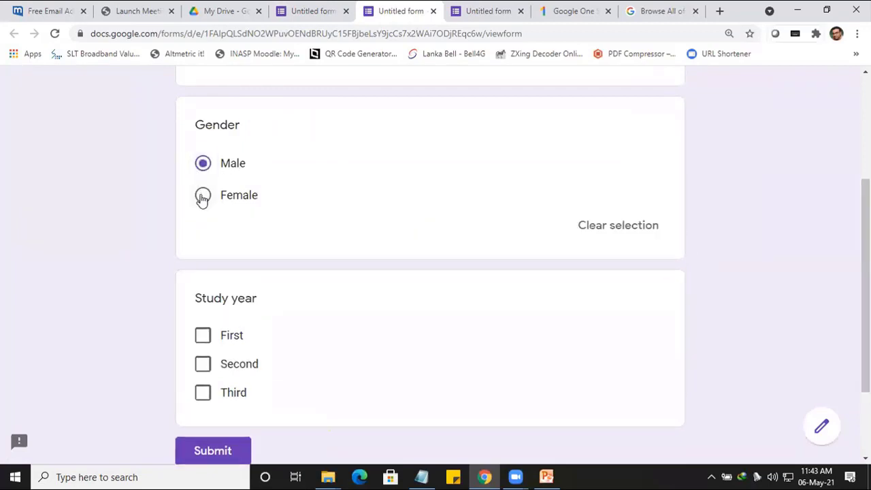
left_click(203, 195)
scroll(296, 196, "down", 2)
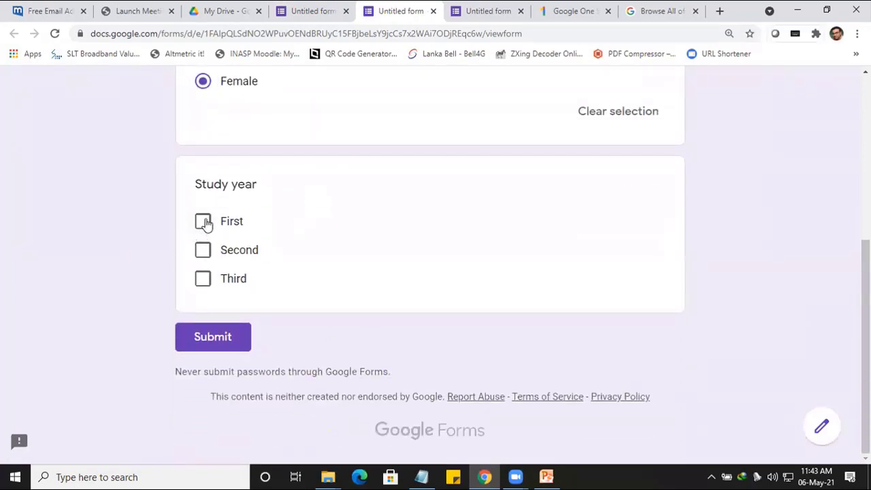
scroll(212, 102, "up", 2)
scroll(217, 197, "down", 3)
left_click(205, 223)
left_click(204, 252)
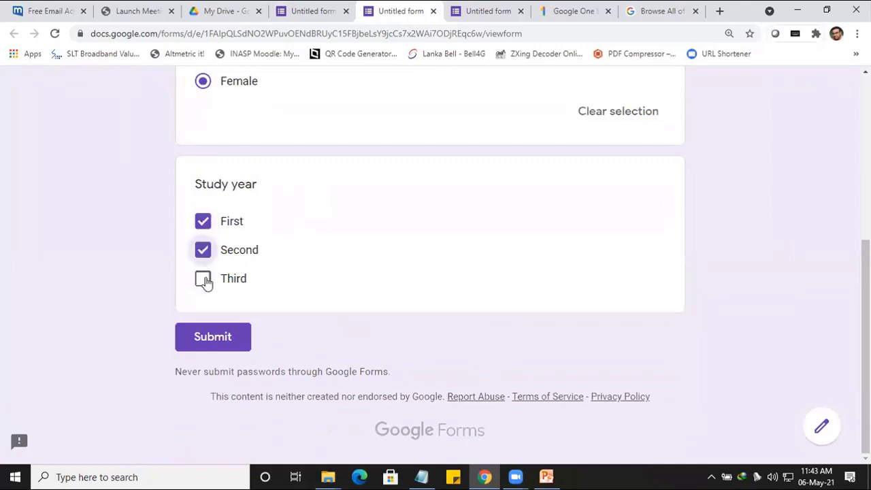
left_click(203, 280)
left_click(203, 250)
left_click(203, 222)
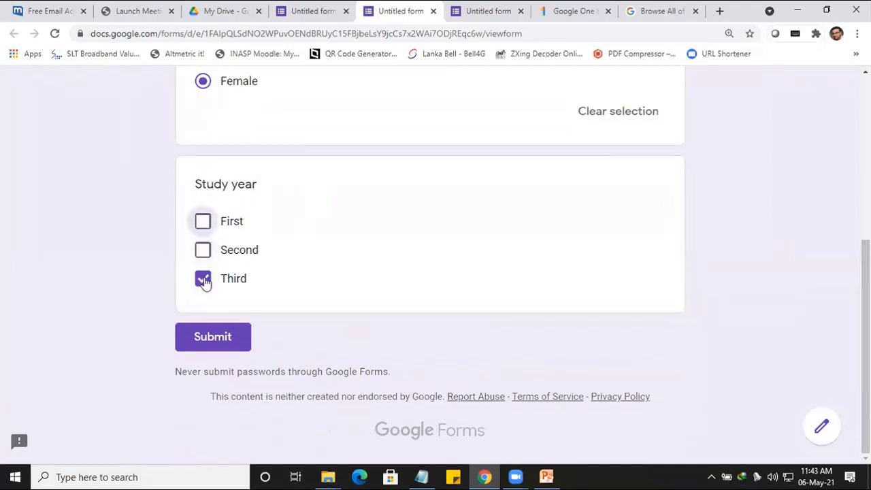
left_click(203, 280)
scroll(569, 273, "up", 5)
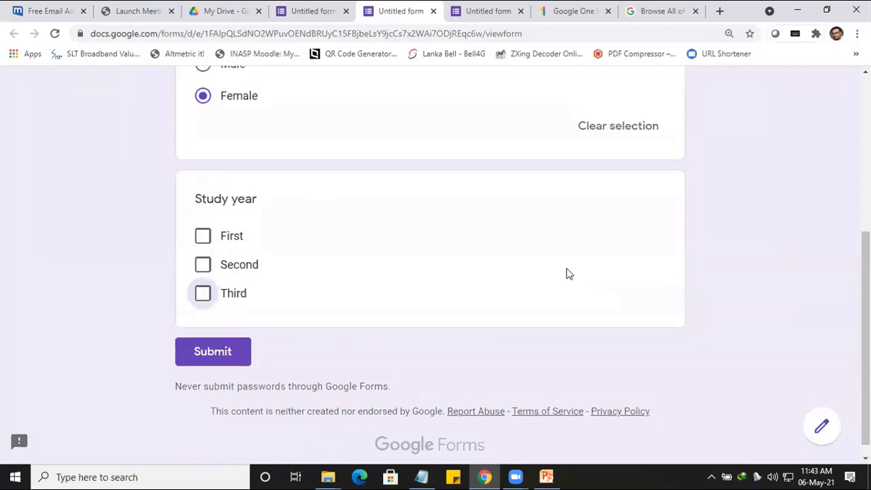
left_click(433, 11)
key("Return")
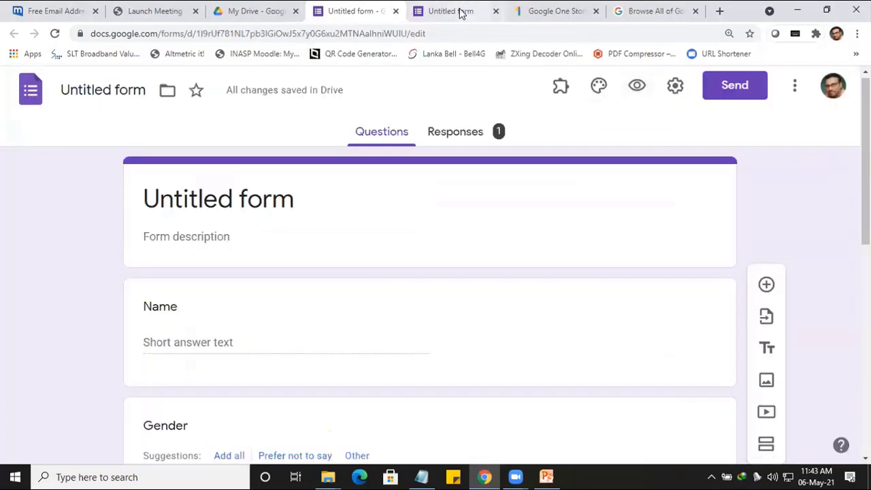
Close the submitted-response page and return to the form editor
left_click(493, 11)
left_click(366, 18)
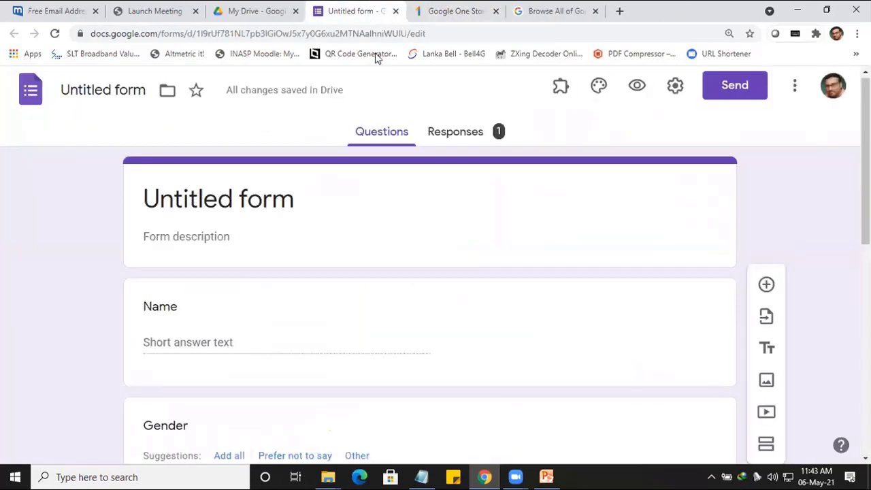
scroll(401, 204, "down", 5)
scroll(401, 204, "down", 3)
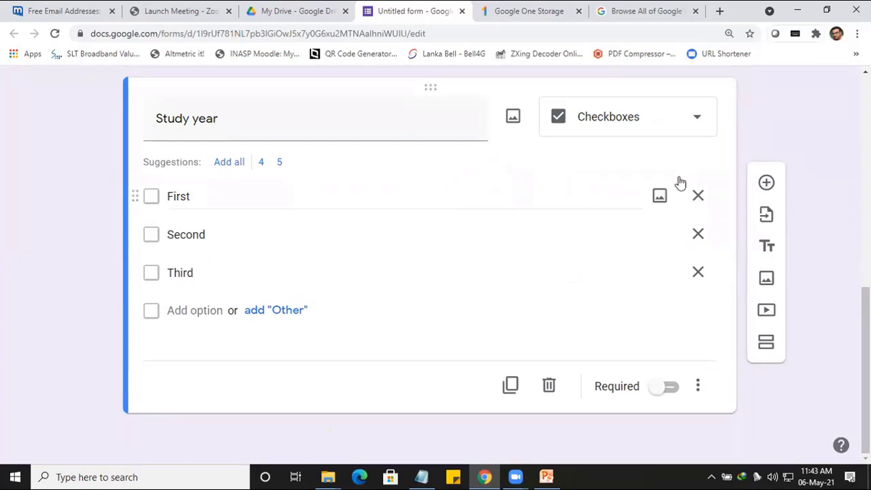
Add a new question below Study year titled 'City'
left_click(767, 182)
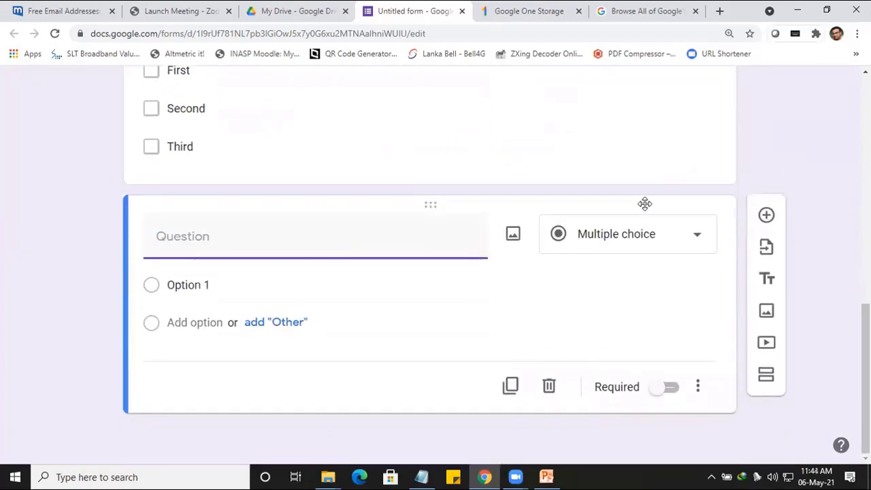
type("2")
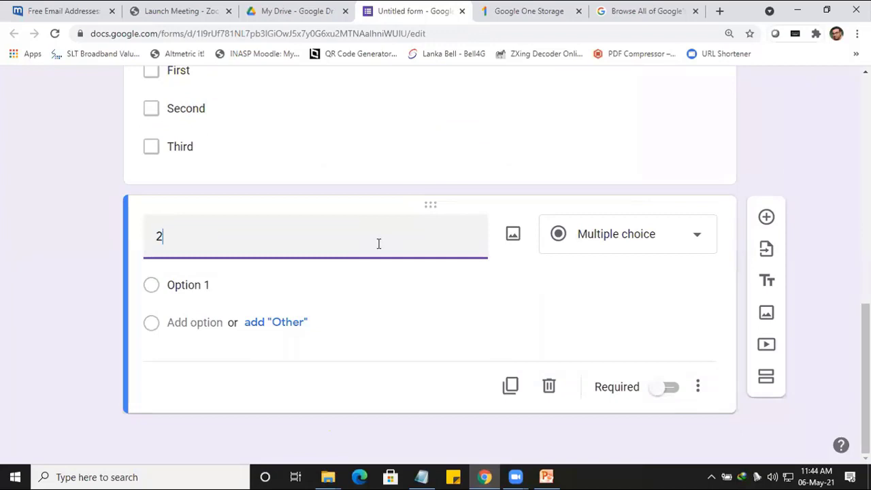
left_click(665, 239)
left_click(320, 232)
key("BackSpace")
type("Ci")
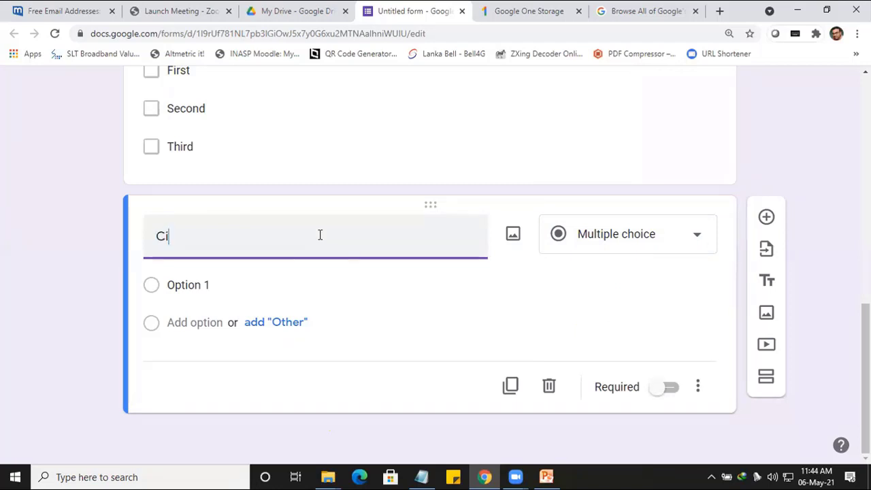
type("ty")
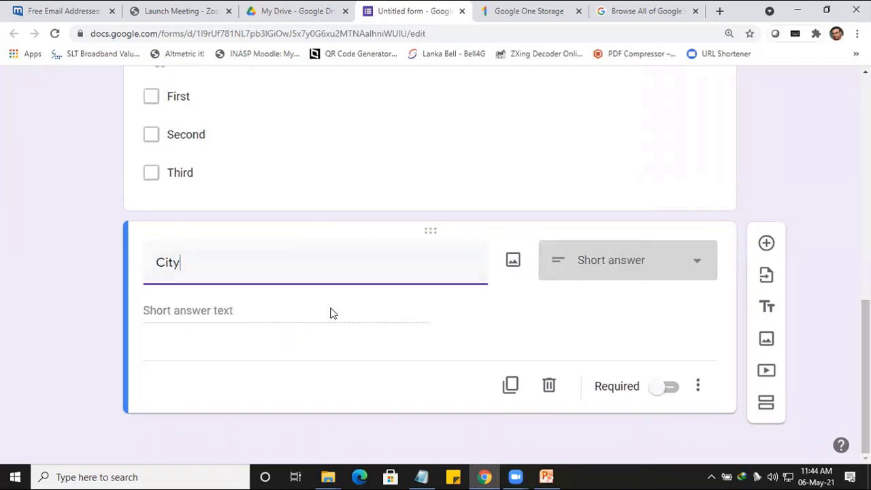
Make City a dropdown with the options Batticaloa and Colombo
left_click(690, 276)
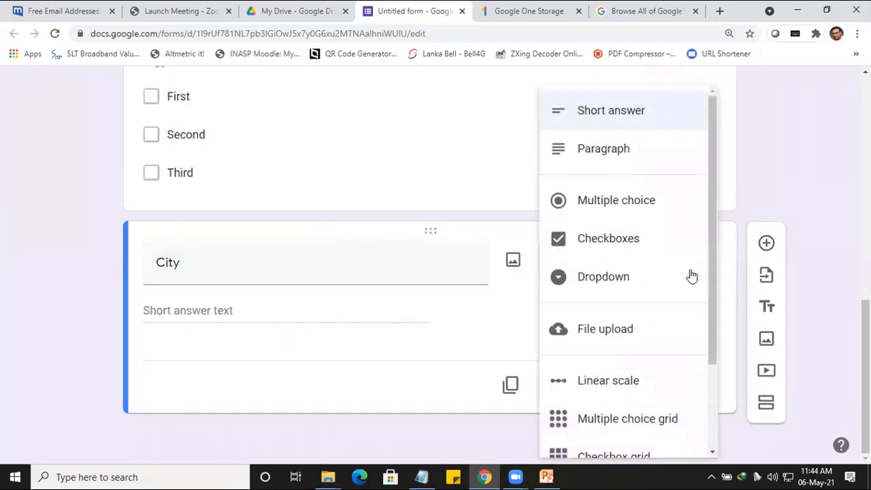
left_click(624, 291)
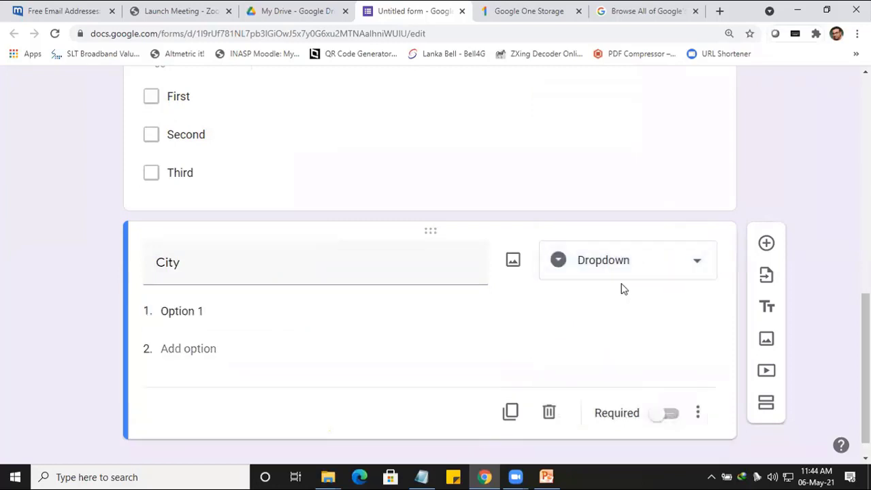
left_click(179, 310)
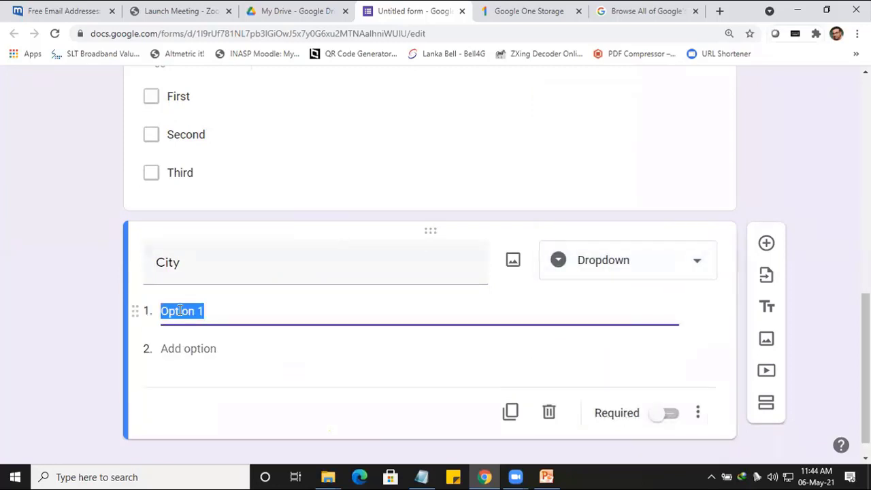
type("Bat")
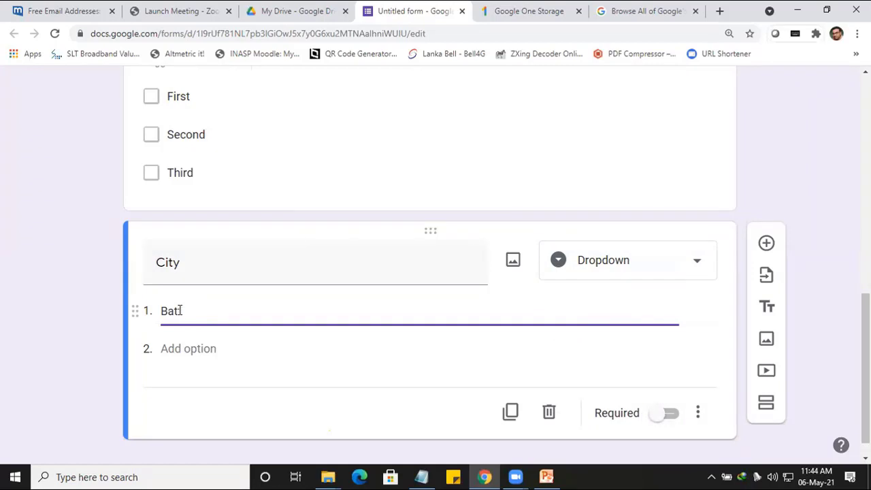
type("ticaloa")
left_click(179, 349)
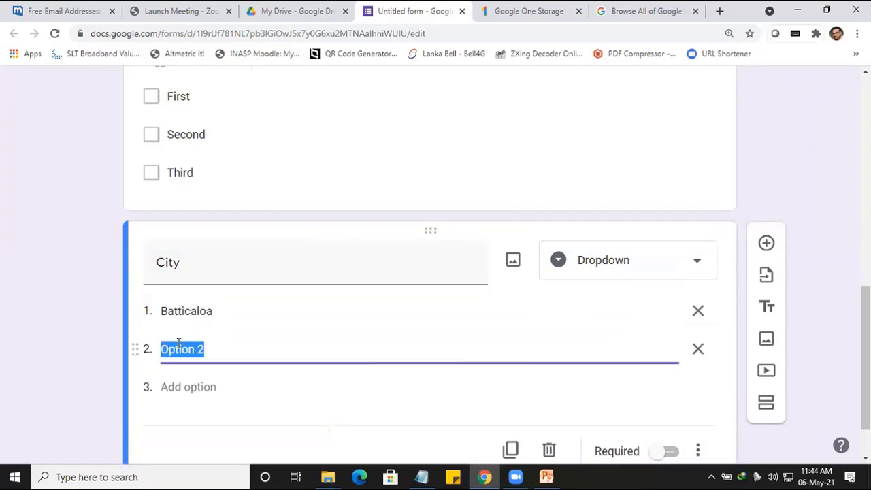
type("Colombo")
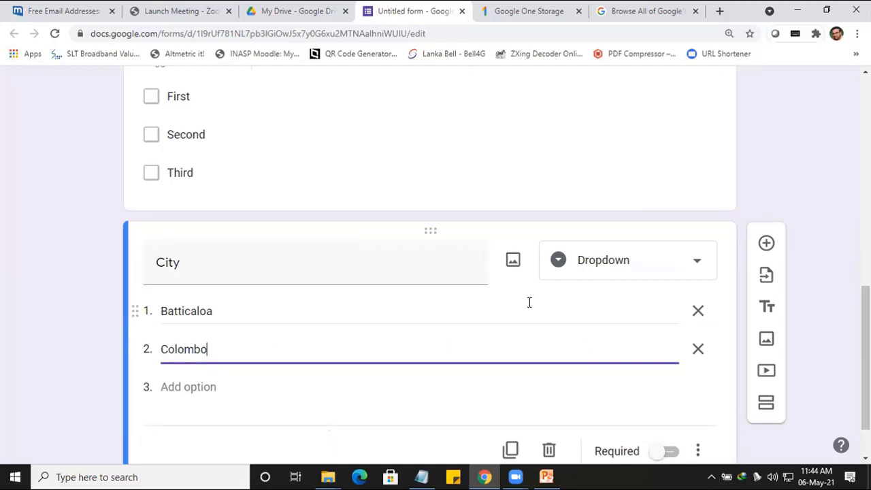
scroll(654, 245, "up", 10)
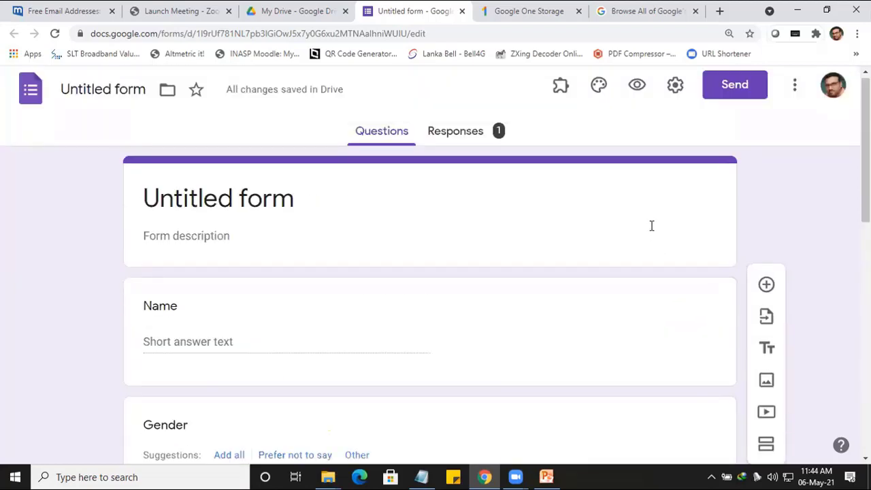
left_click(638, 90)
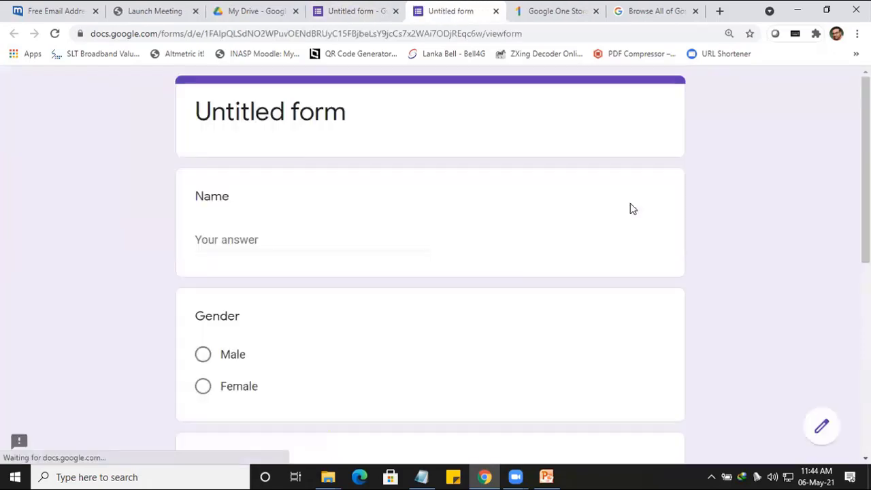
scroll(630, 209, "down", 6)
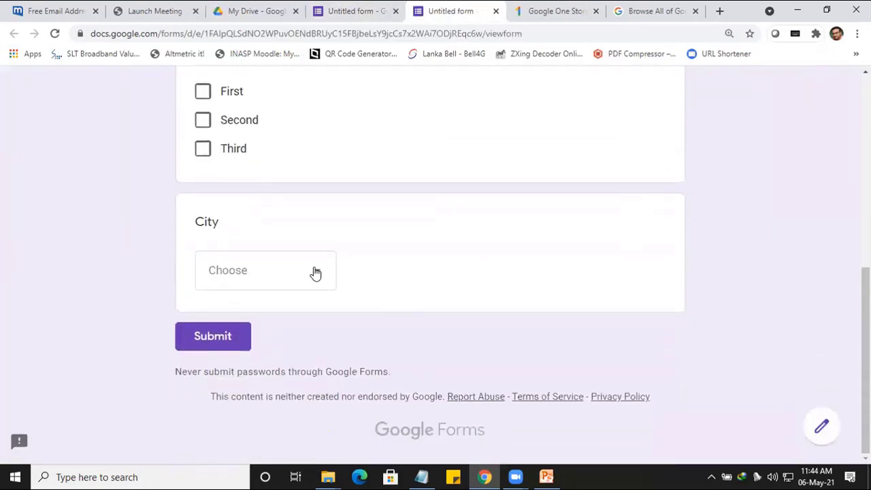
left_click(315, 273)
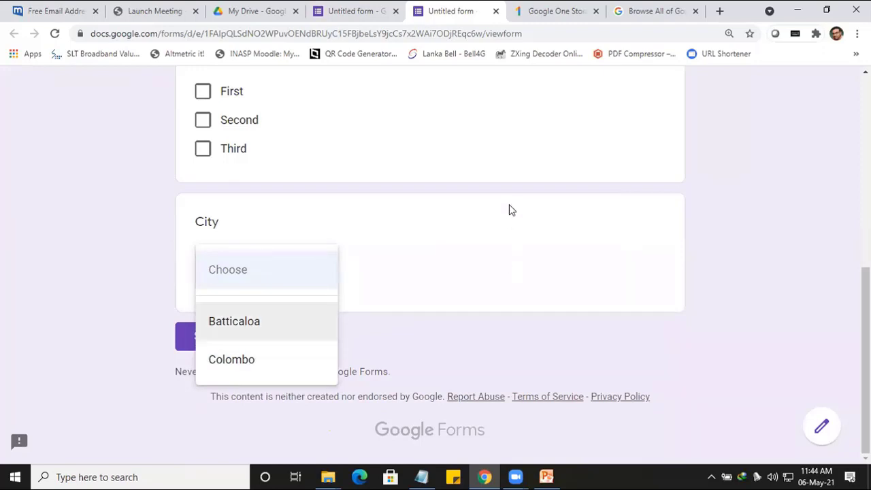
left_click(496, 11)
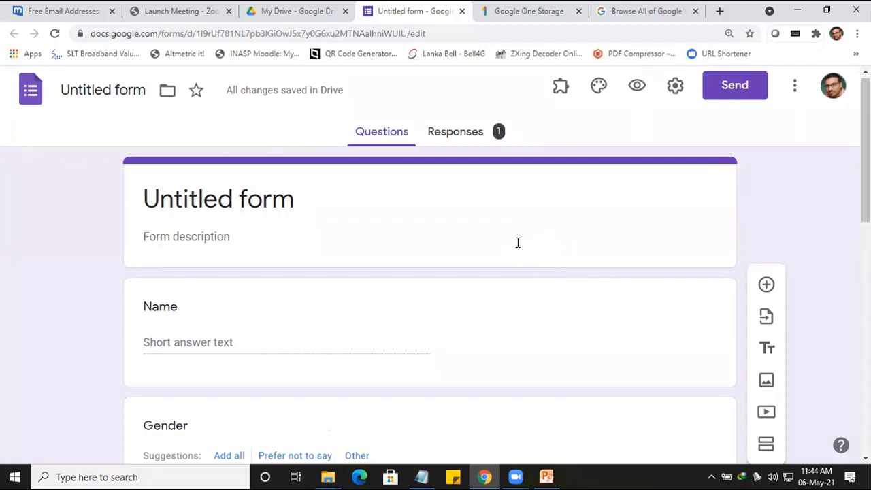
Get the form's share link shortened to a forms.gle address and copy it
left_click(753, 88)
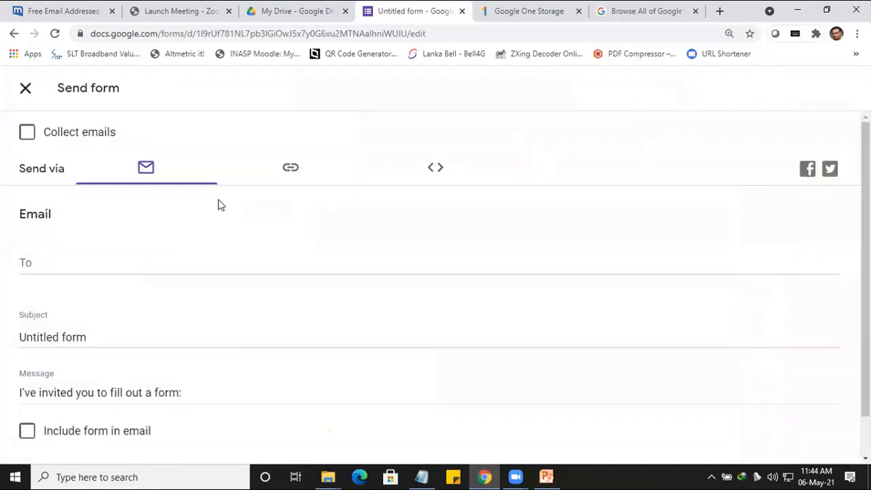
left_click(26, 264)
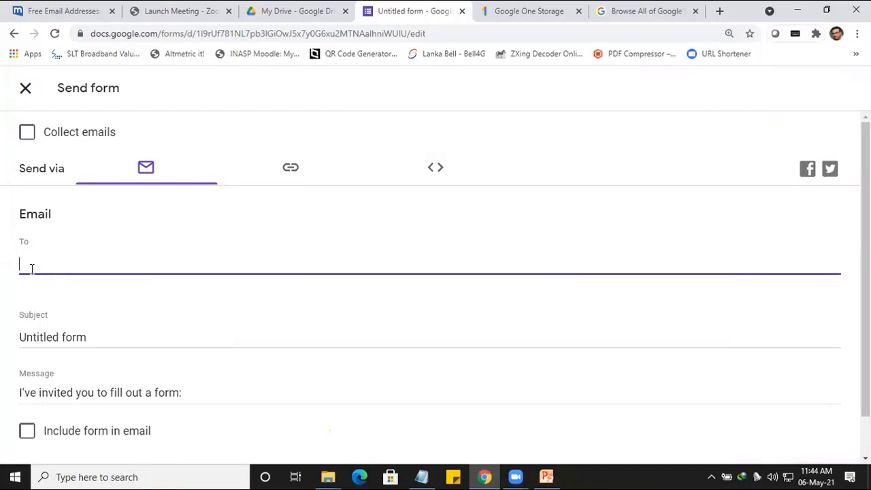
left_click(293, 170)
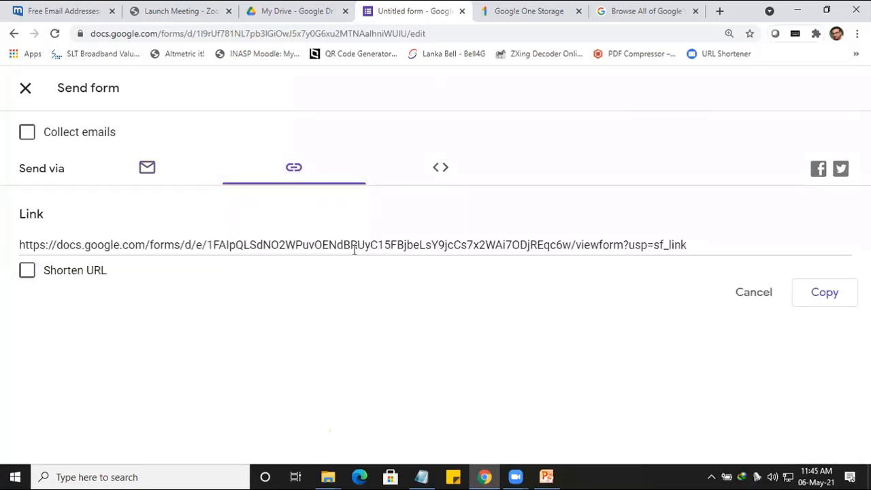
left_click(27, 273)
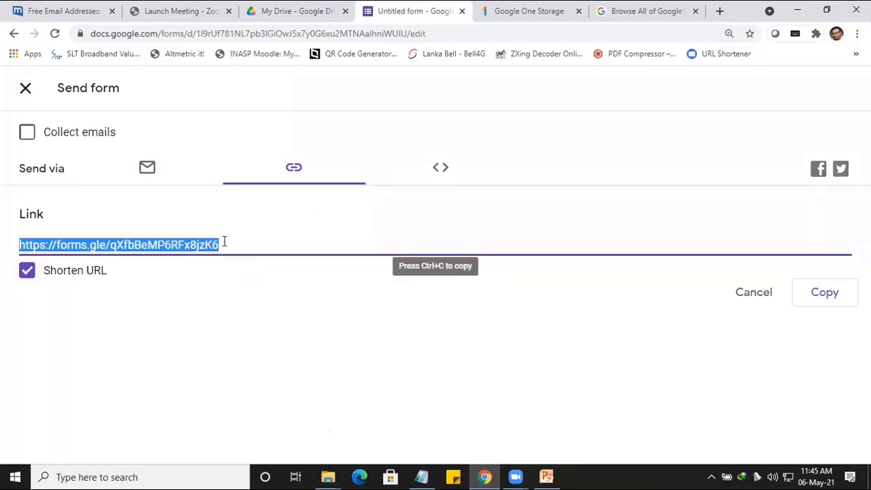
right_click(199, 246)
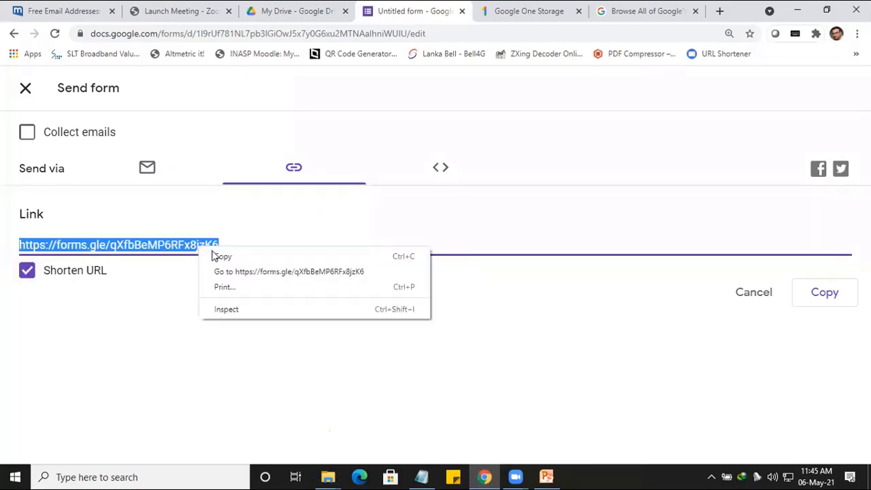
left_click(215, 254)
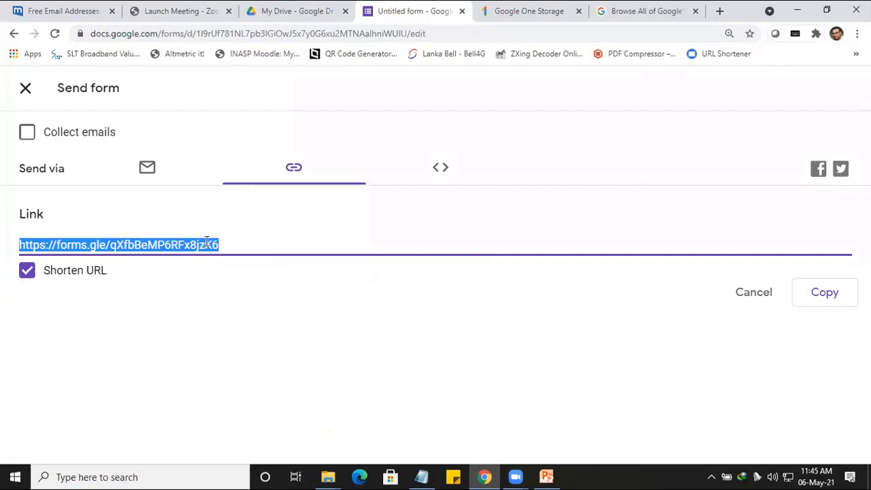
left_click(278, 10)
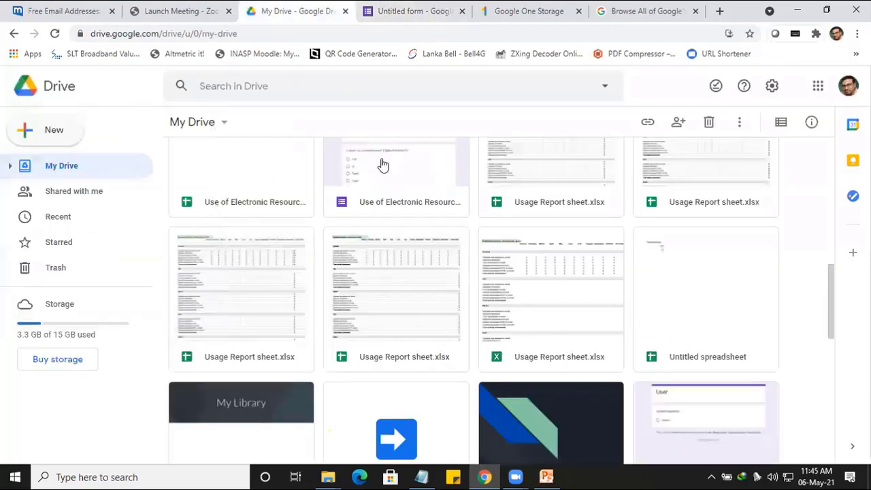
scroll(558, 302, "down", 5)
scroll(558, 302, "down", 1)
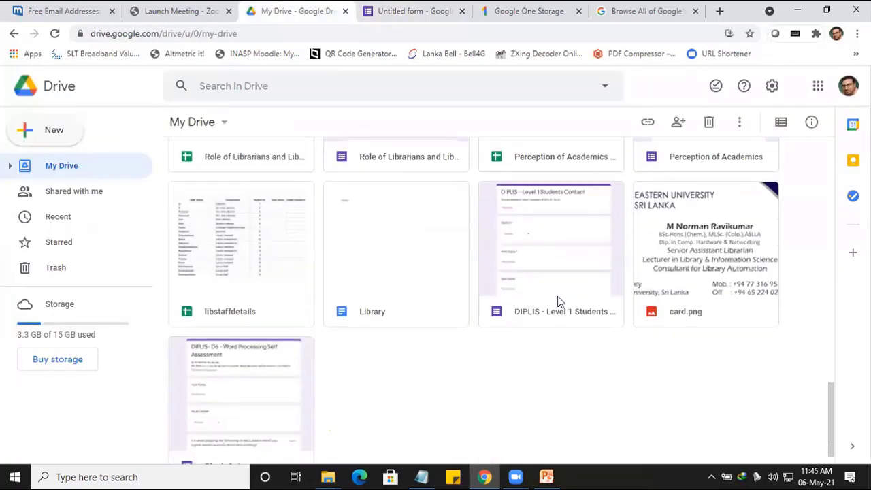
scroll(557, 299, "up", 10)
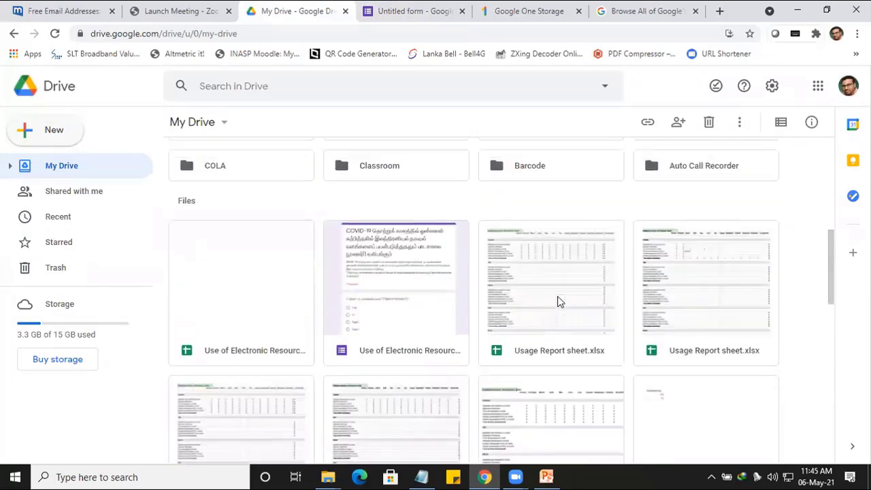
scroll(558, 301, "up", 3)
left_click(397, 275)
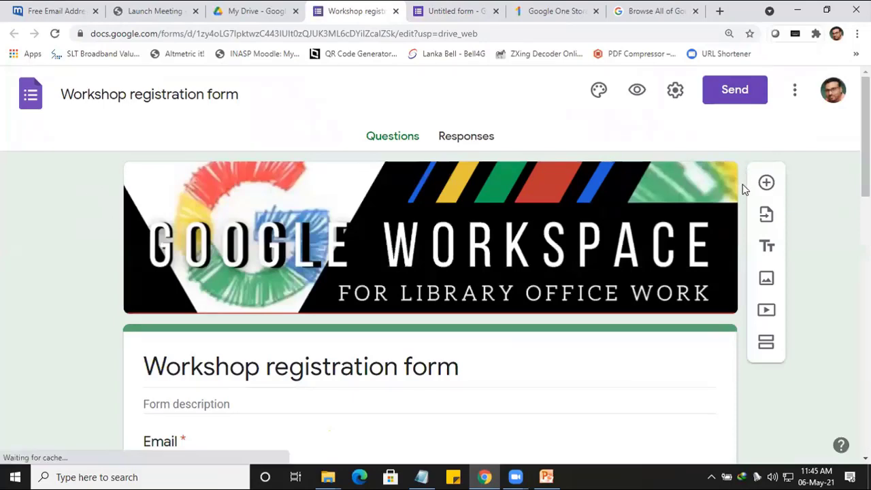
scroll(141, 274, "down", 1)
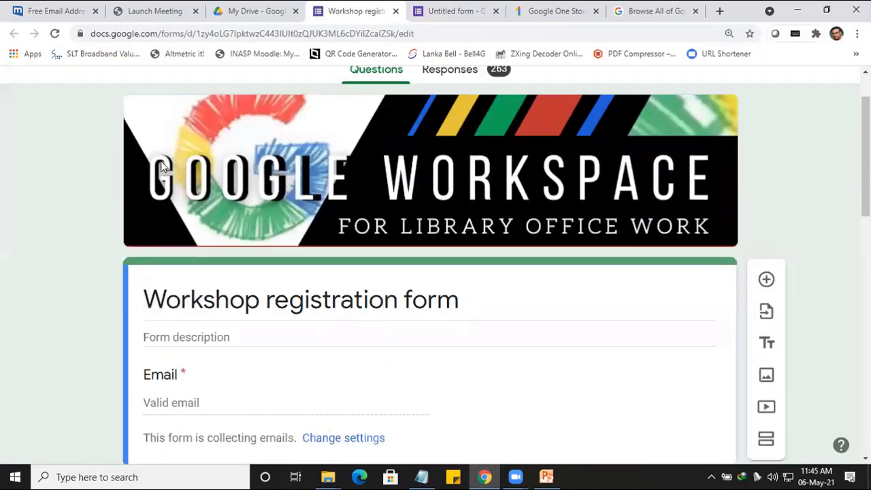
scroll(472, 253, "down", 5)
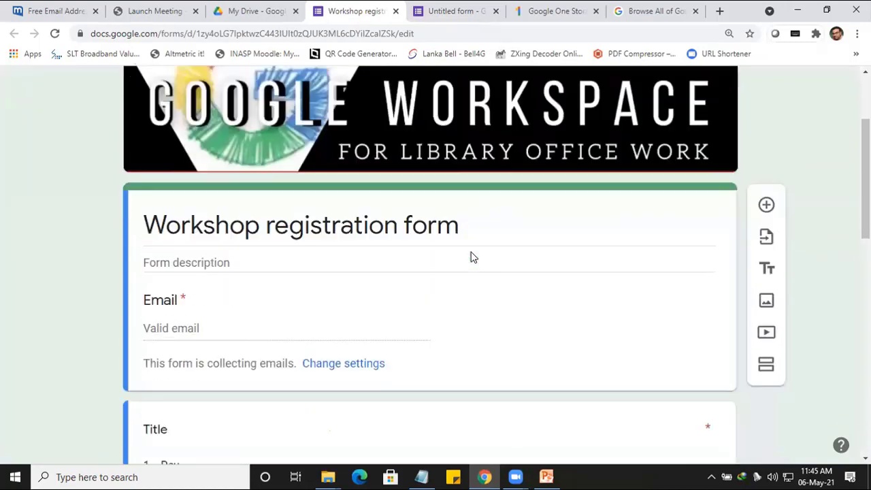
scroll(473, 257, "down", 5)
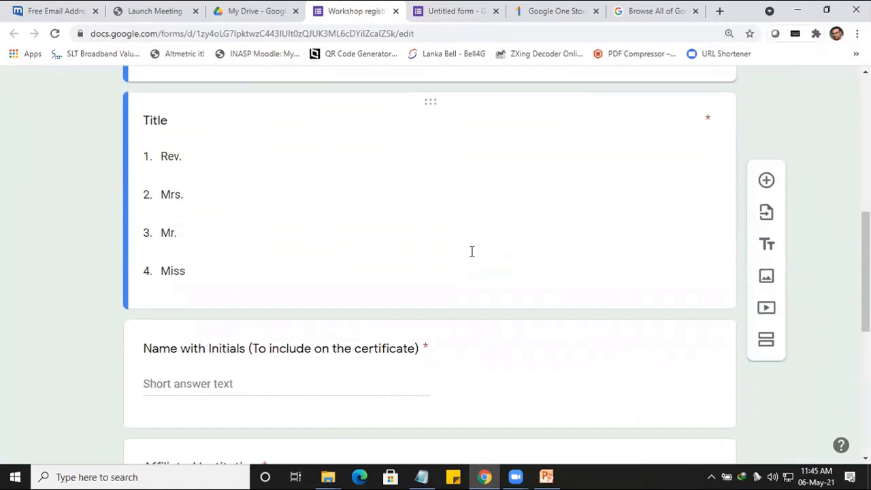
scroll(473, 257, "down", 2)
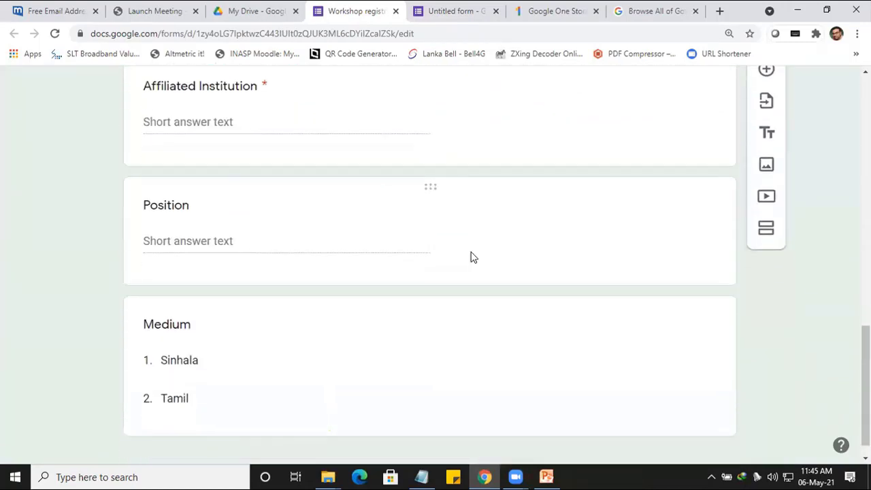
scroll(190, 313, "down", 1)
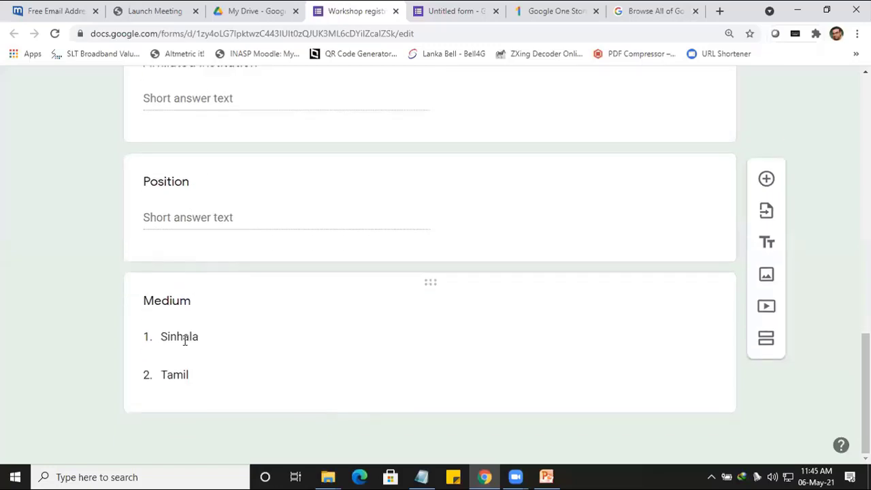
scroll(423, 319, "up", 3)
scroll(423, 318, "up", 10)
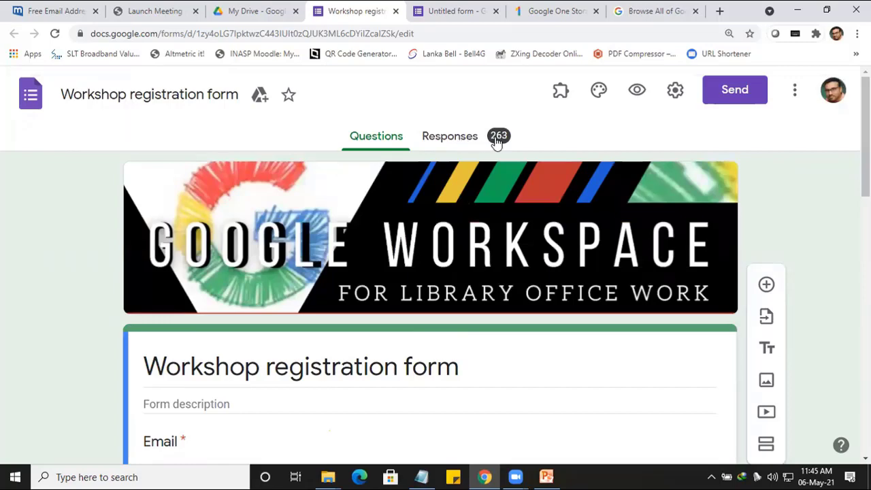
Scroll through the 263-response summary charts
left_click(471, 139)
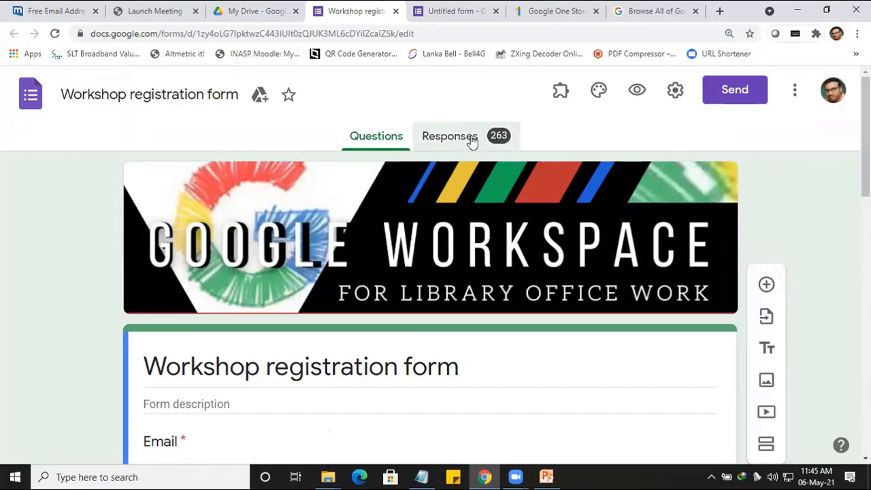
scroll(494, 280, "down", 6)
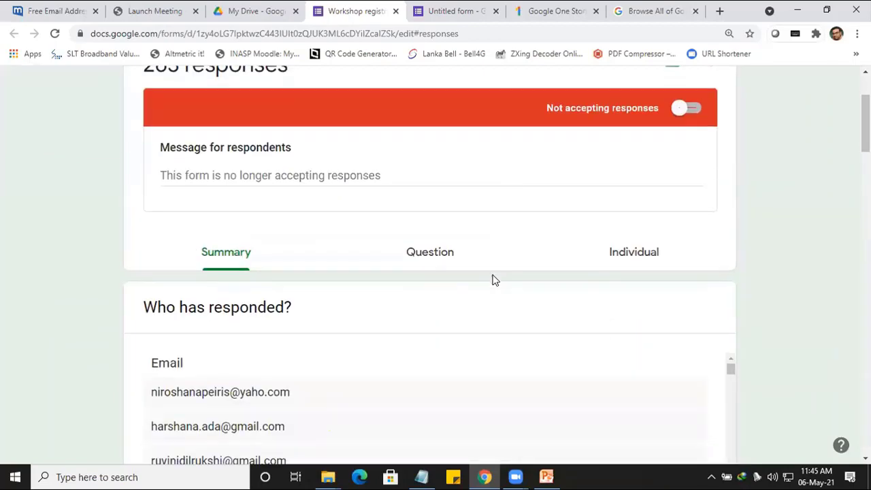
scroll(495, 280, "down", 12)
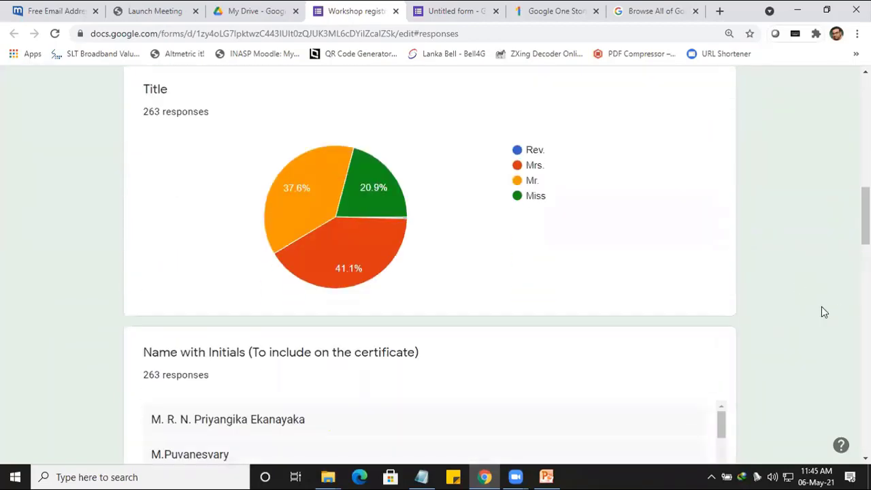
scroll(501, 210, "down", 4)
scroll(499, 217, "down", 10)
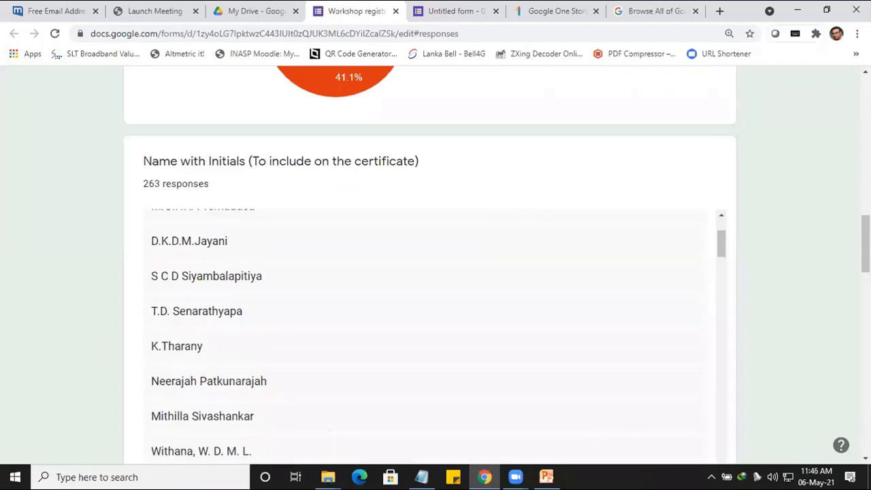
scroll(562, 214, "down", 10)
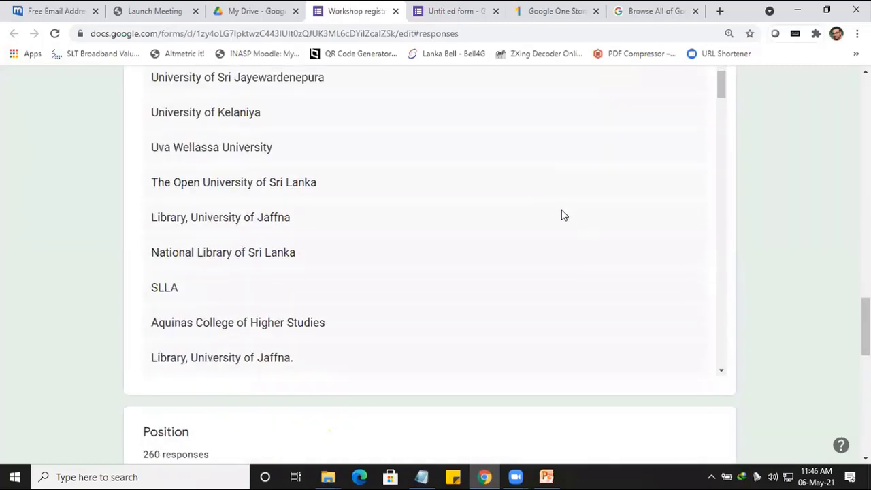
scroll(734, 272, "down", 6)
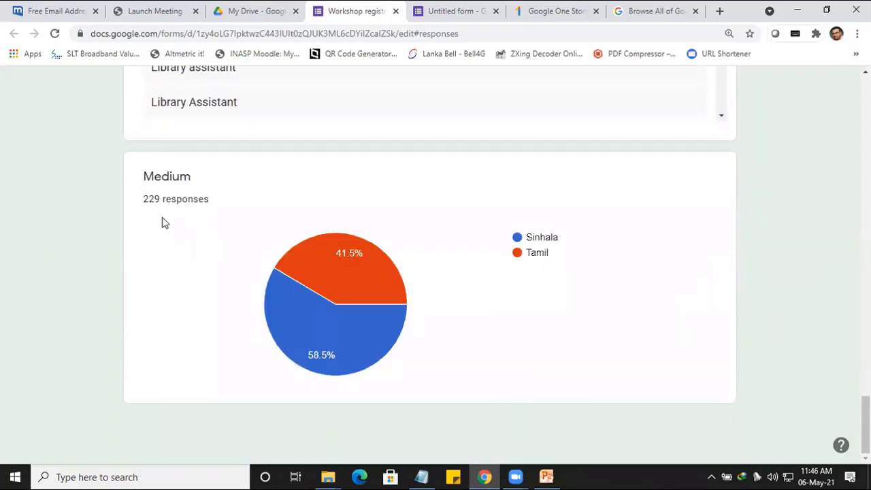
mouse_move(381, 288)
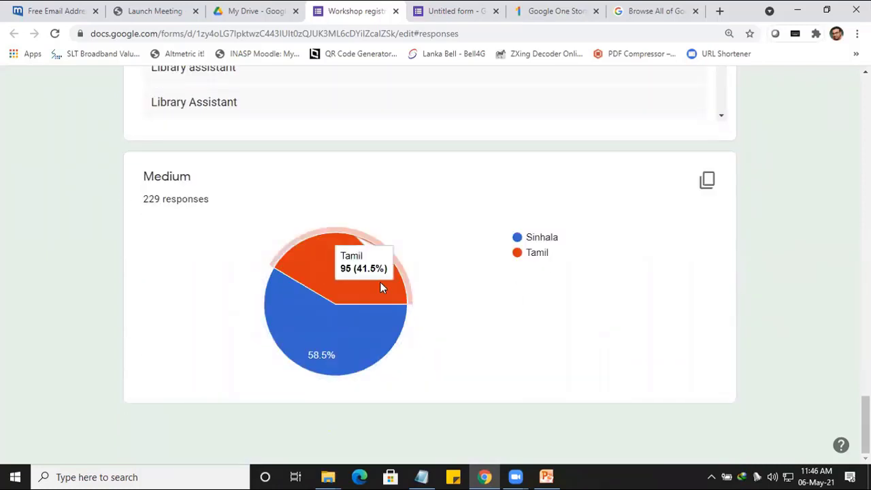
mouse_move(376, 334)
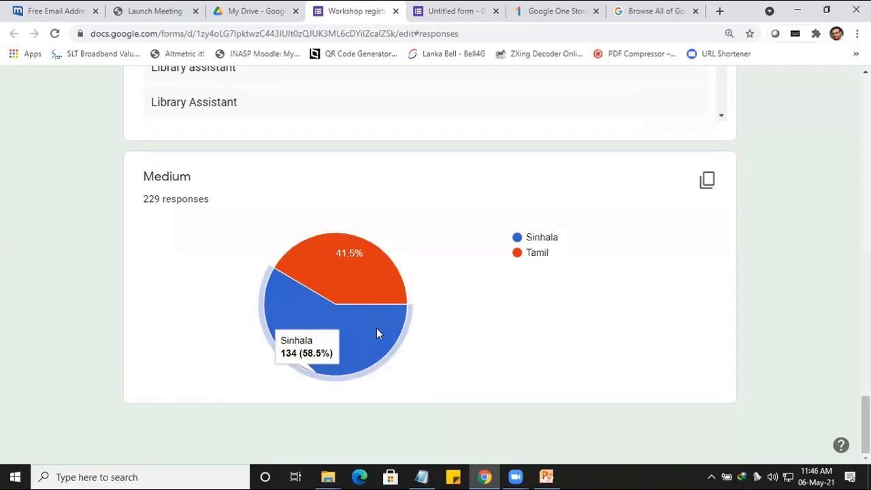
scroll(560, 306, "up", 6)
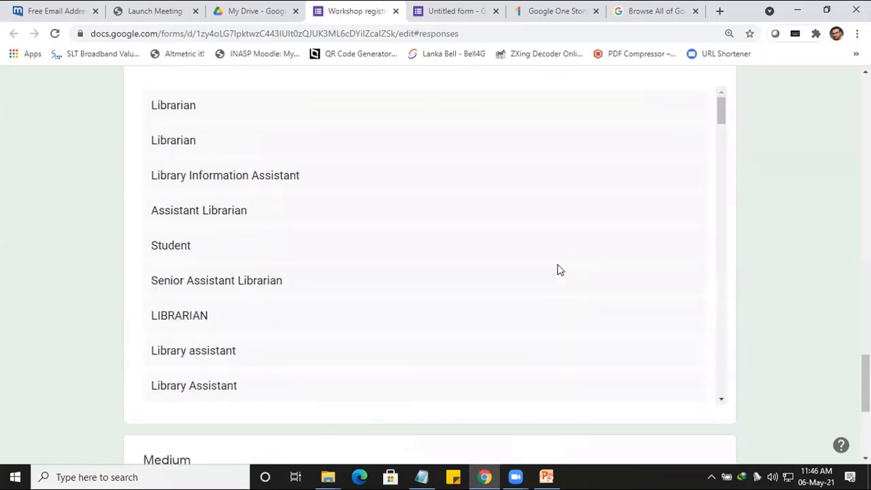
Close the untitled form and return to the Workshop registration questions
left_click(449, 12)
left_click(496, 11)
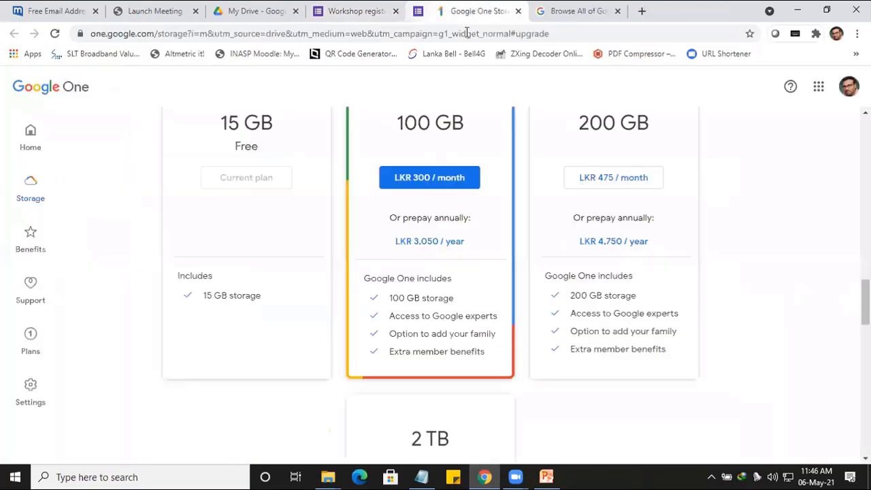
left_click(358, 8)
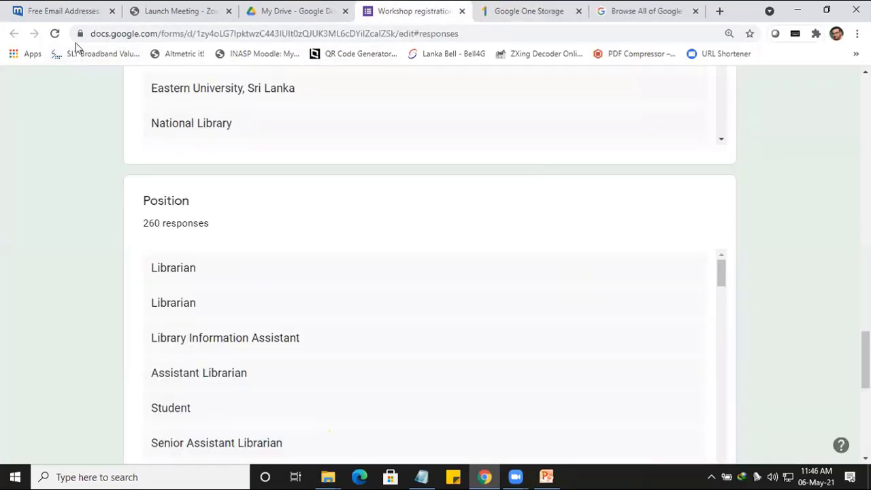
scroll(400, 179, "up", 20)
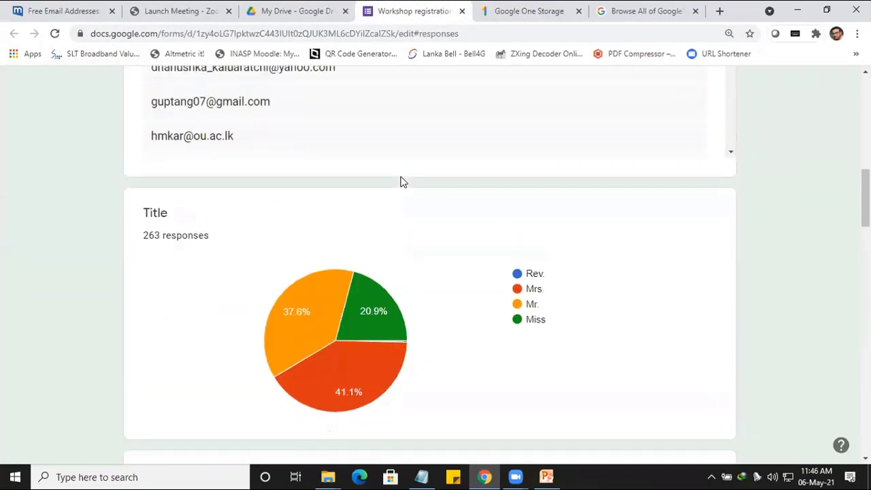
left_click(377, 136)
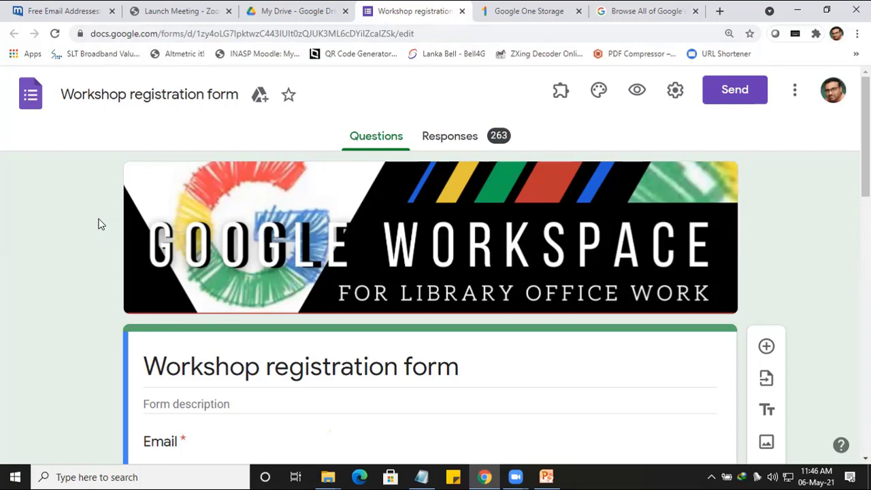
Close the registration form, go to My Drive, and show the New > More file types
left_click(462, 11)
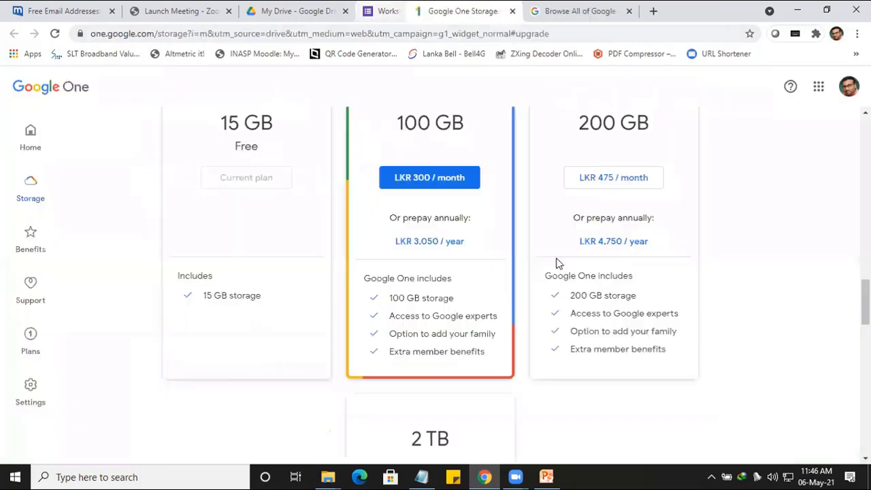
left_click(547, 477)
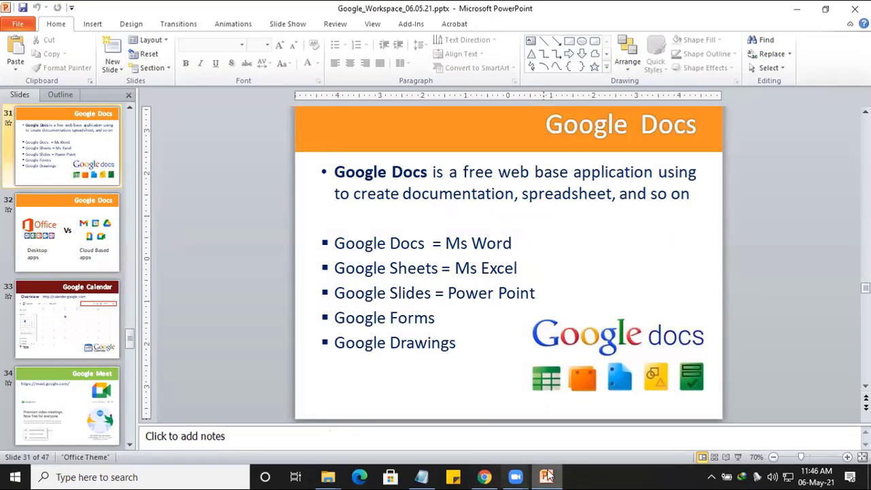
left_click(484, 477)
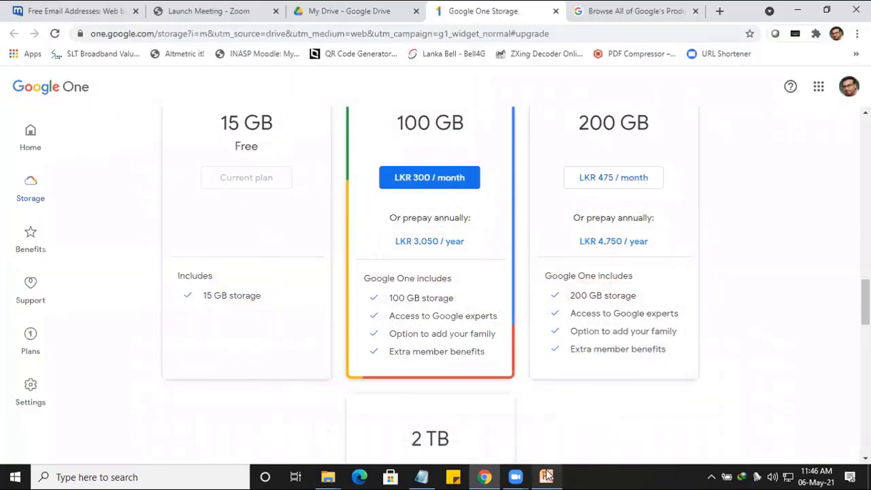
left_click(344, 14)
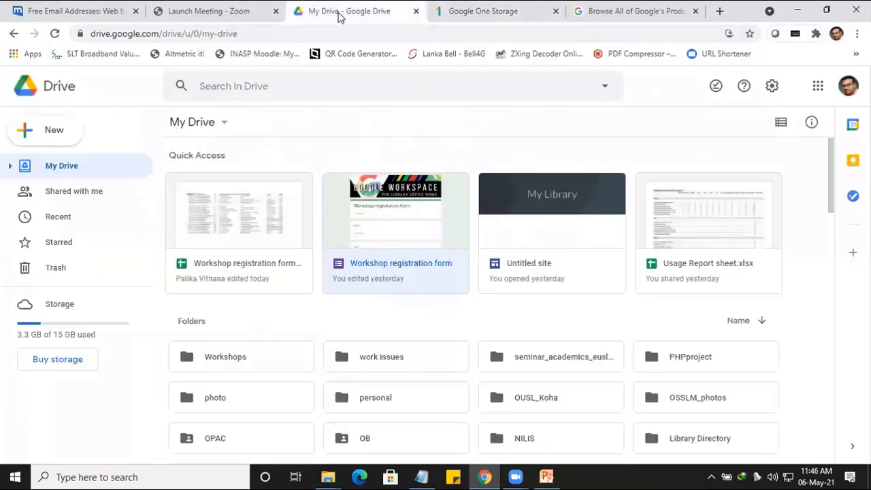
left_click(60, 138)
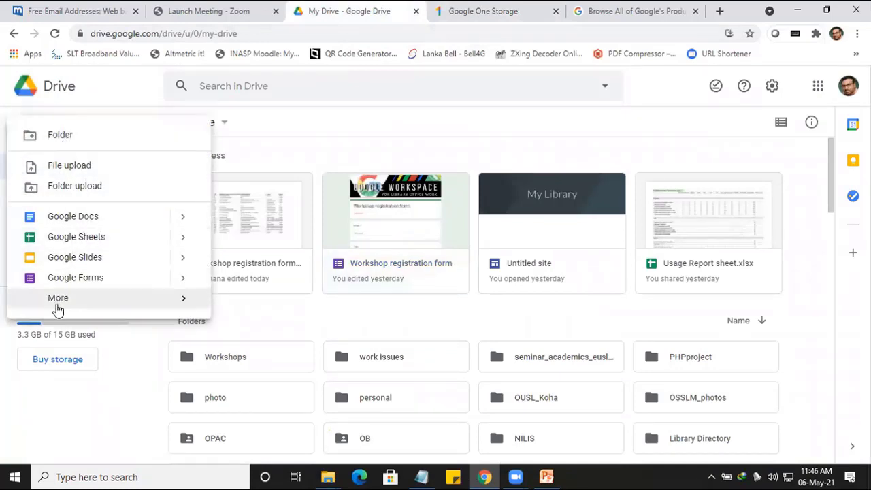
mouse_move(58, 310)
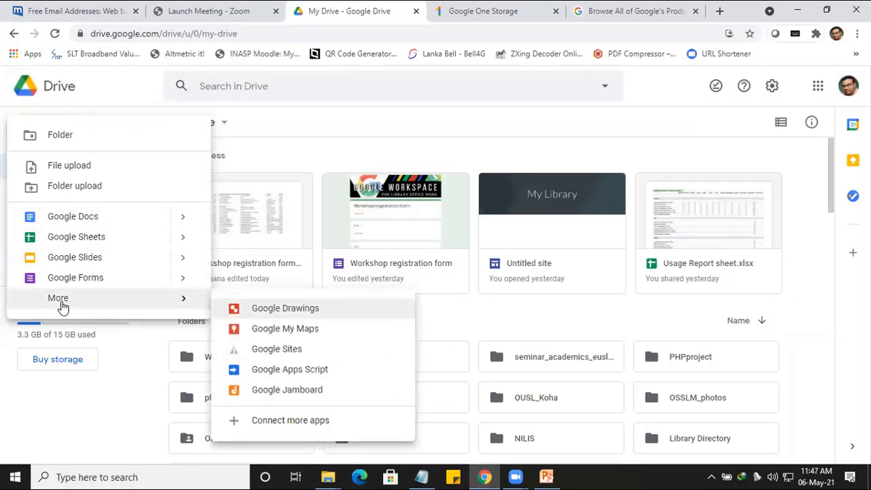
Create a blank Google Drawings file, dismiss its tip, and close it
left_click(322, 320)
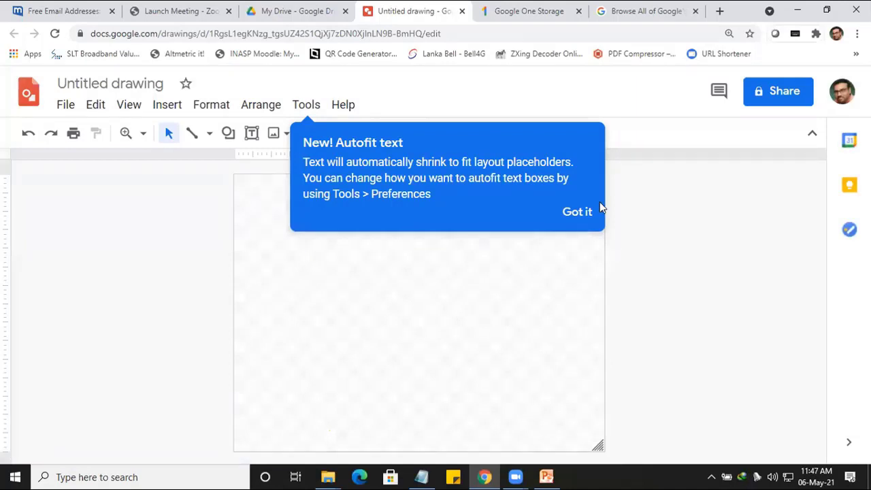
left_click(577, 212)
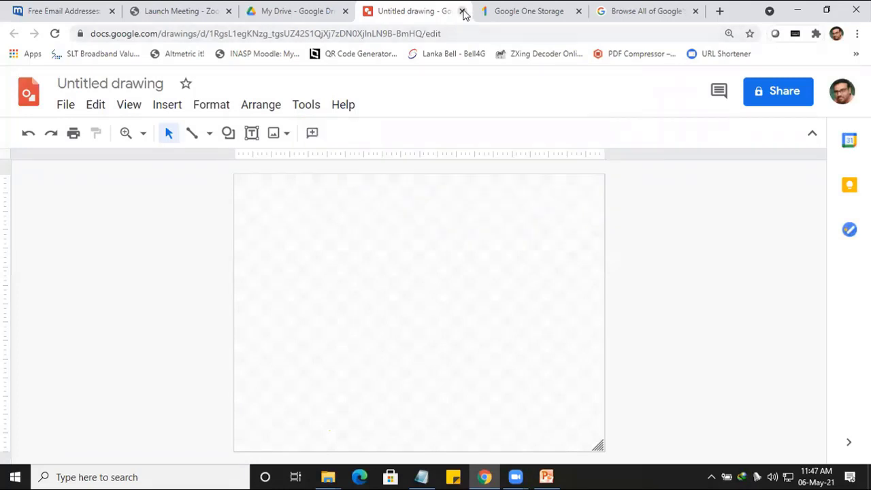
left_click(462, 11)
Present the current PowerPoint slide full-screen
left_click(40, 130)
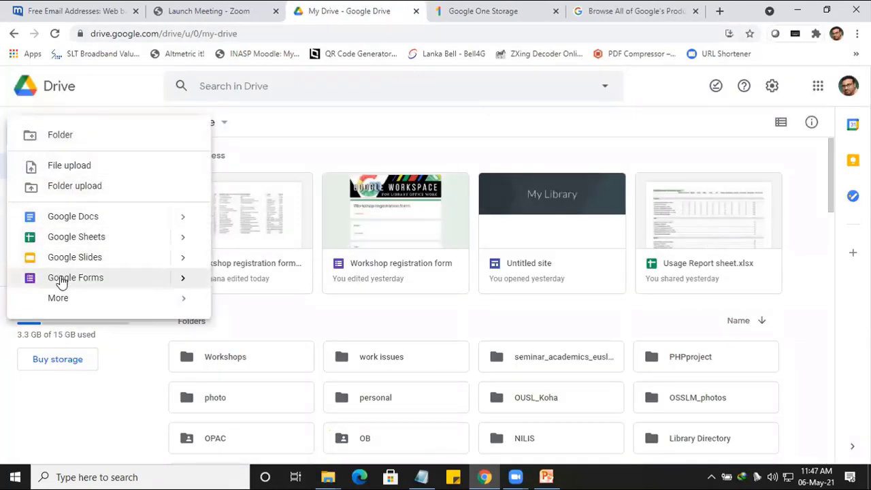
mouse_move(60, 300)
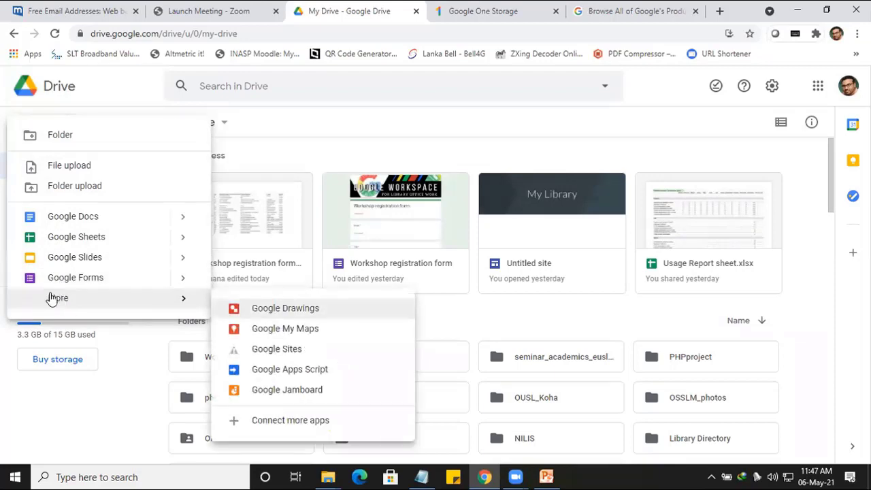
left_click(547, 477)
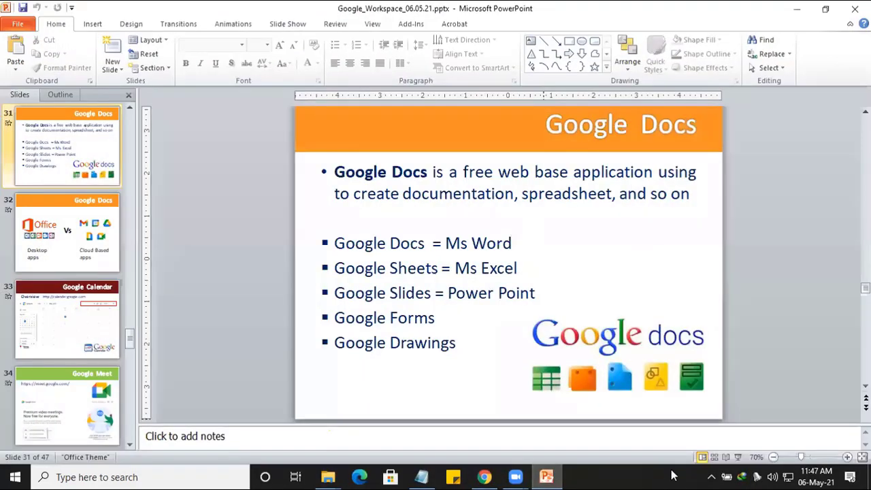
left_click(738, 457)
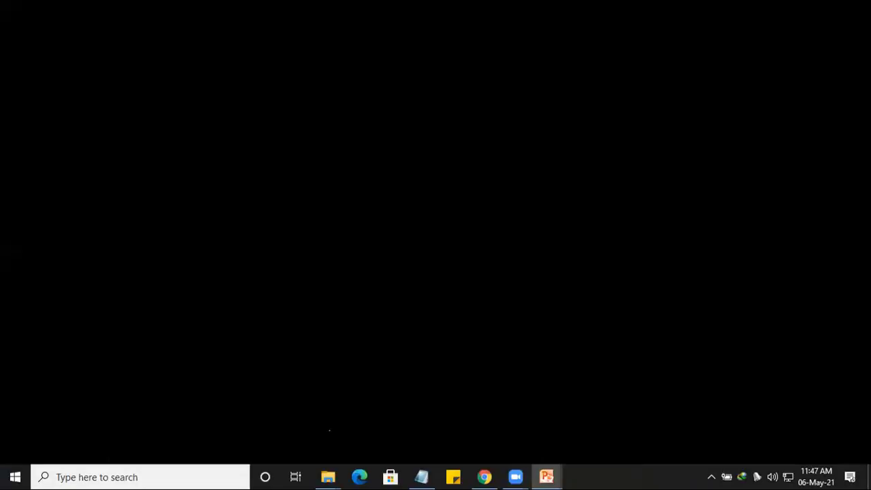
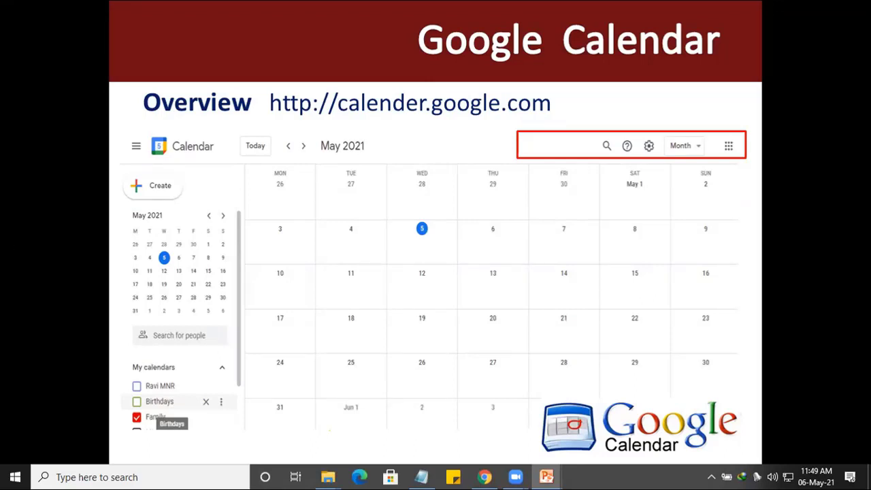
Exit the slide show back to editing slide 33, 'Google Calendar'
key("Escape")
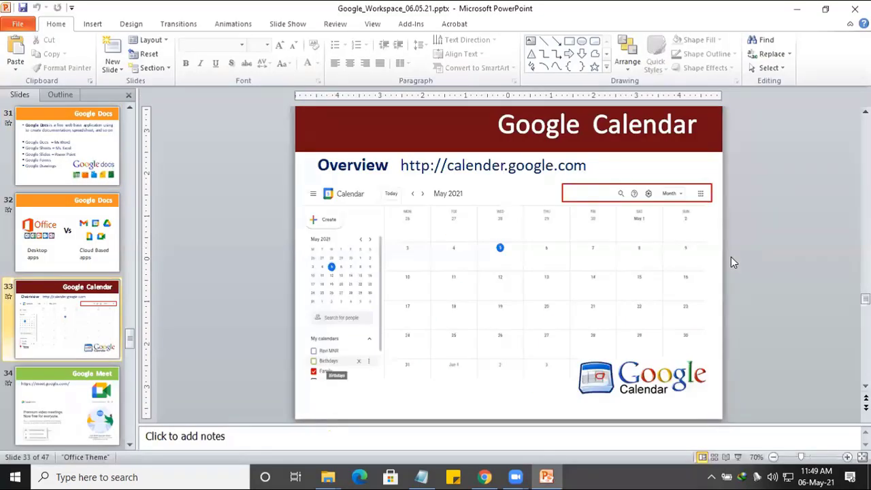
Switch to Chrome and close the Google One Storage and My Drive tabs
left_click(488, 476)
left_click(504, 16)
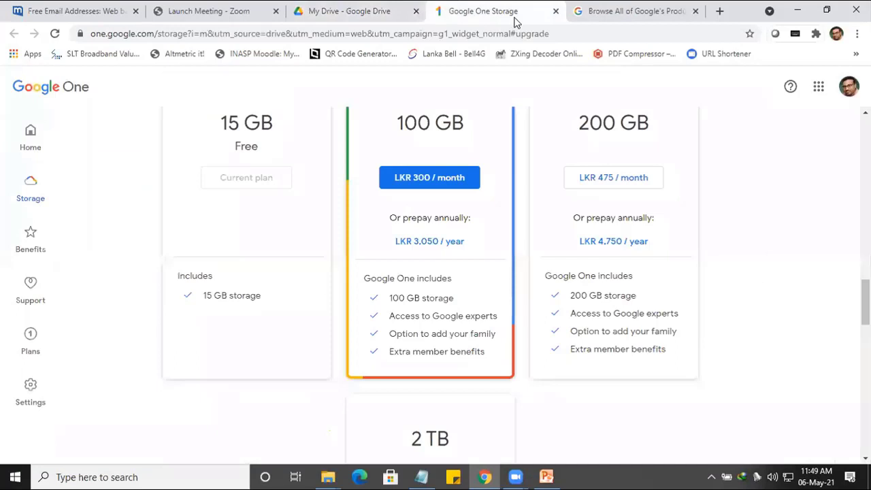
left_click(556, 11)
left_click(418, 11)
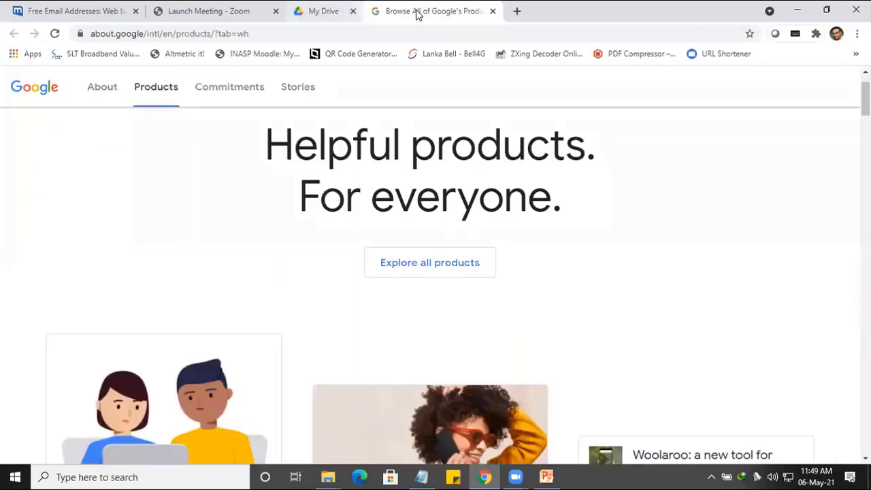
Go to the Google home page and search for 'google calendar'
left_click(326, 34)
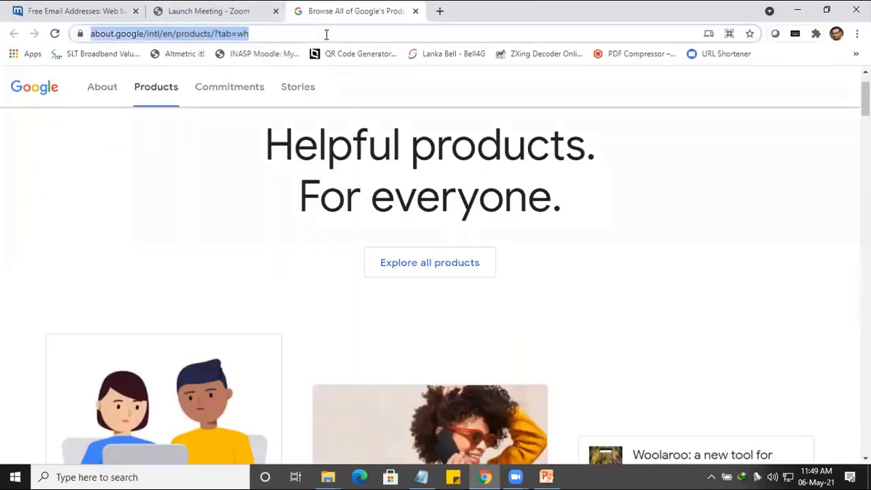
type("www.")
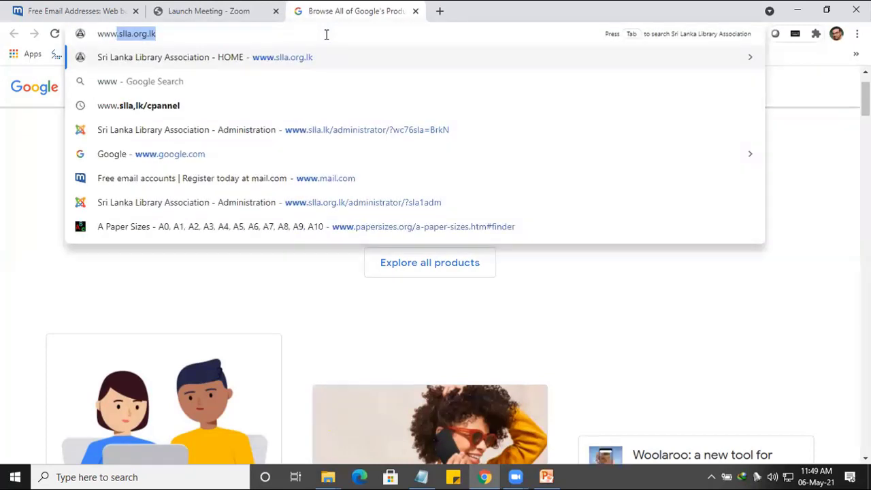
type("g")
key("Return")
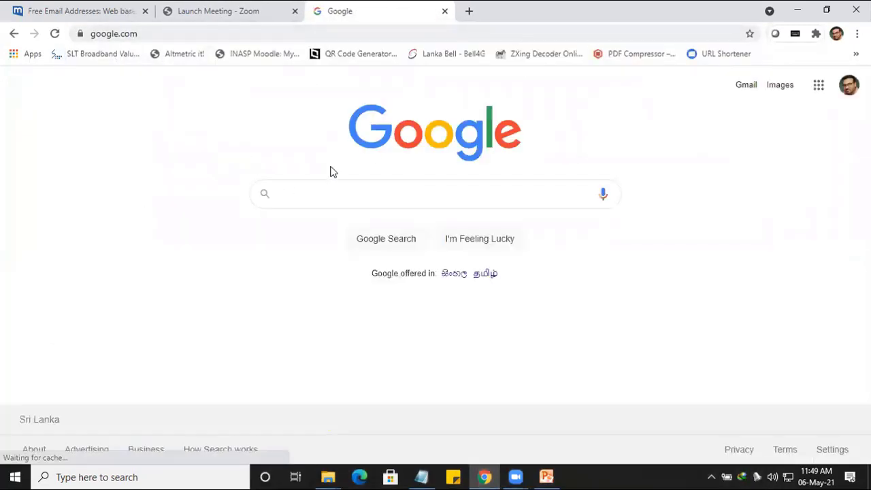
left_click(288, 198)
type("google ")
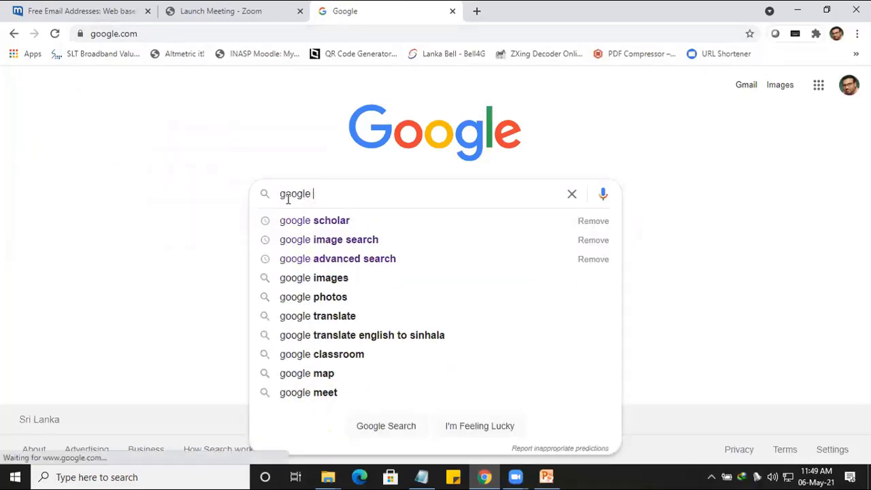
type("c")
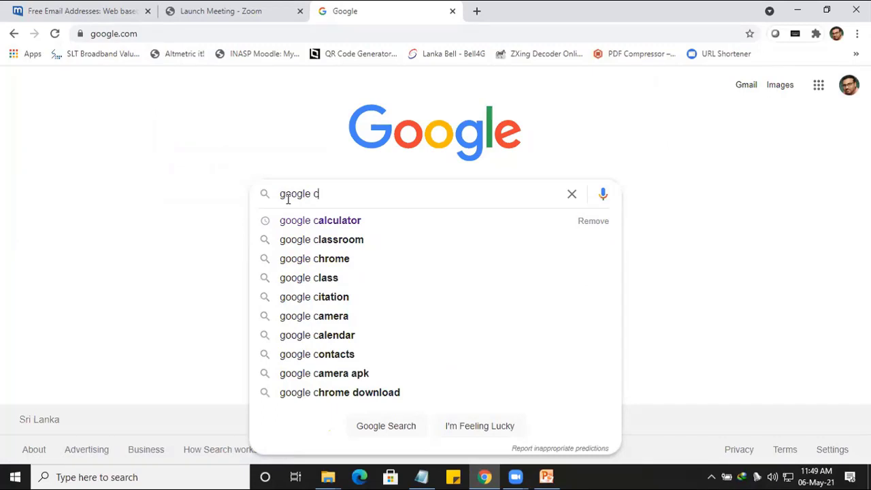
type("l")
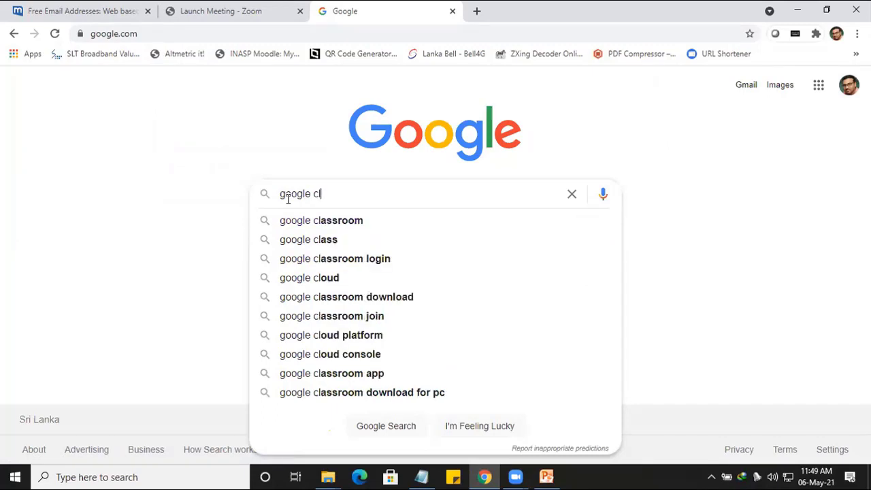
key("BackSpace")
type("al")
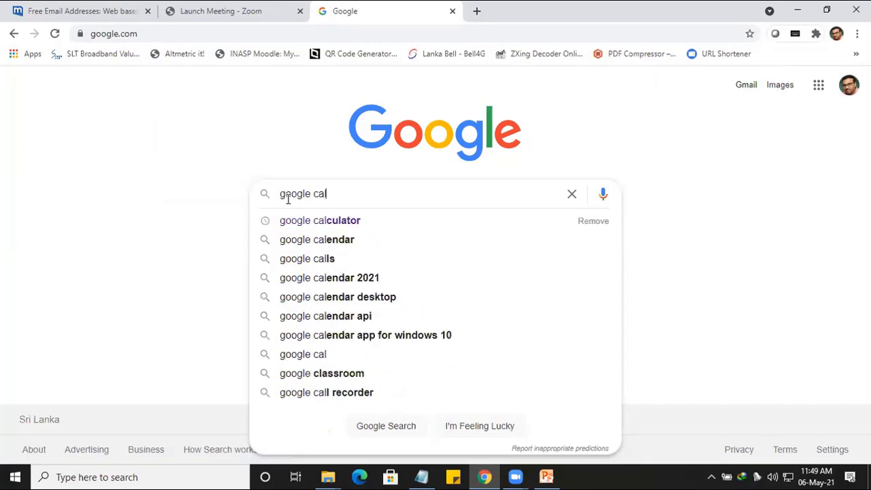
left_click(331, 243)
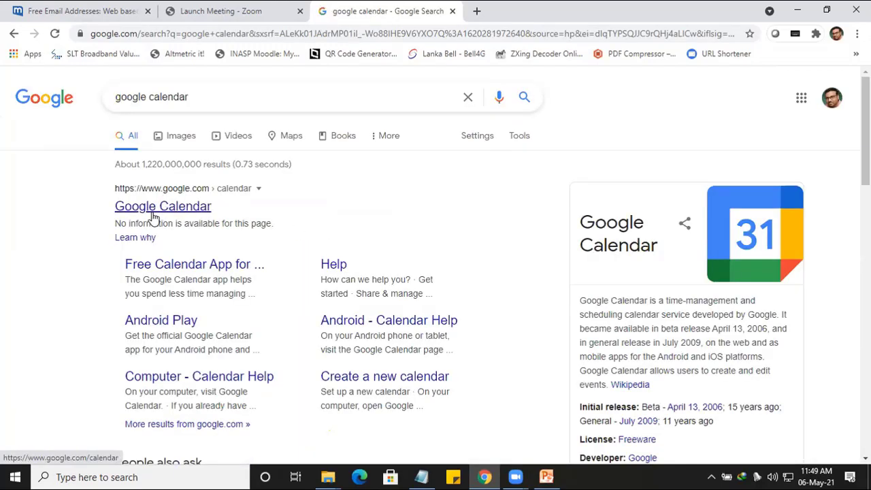
Open Google Calendar from the results, hide the personal calendar, and scroll to June 2021
left_click(153, 216)
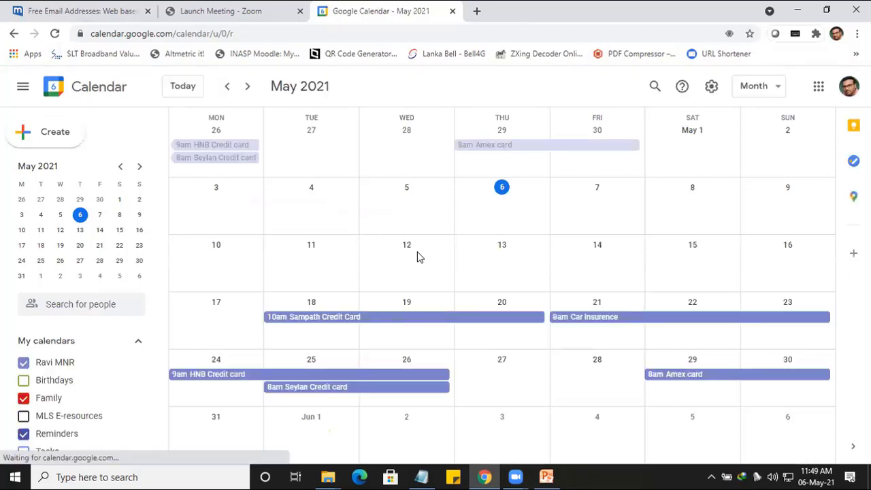
left_click(24, 363)
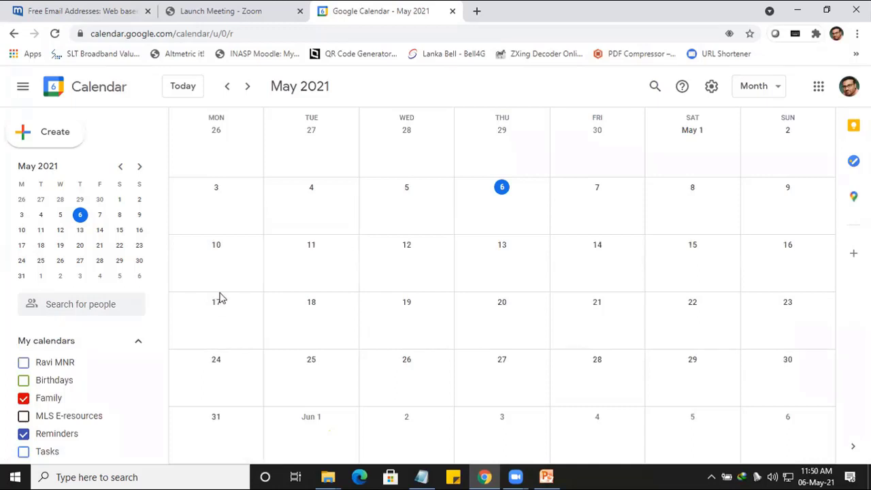
scroll(220, 298, "down", 1)
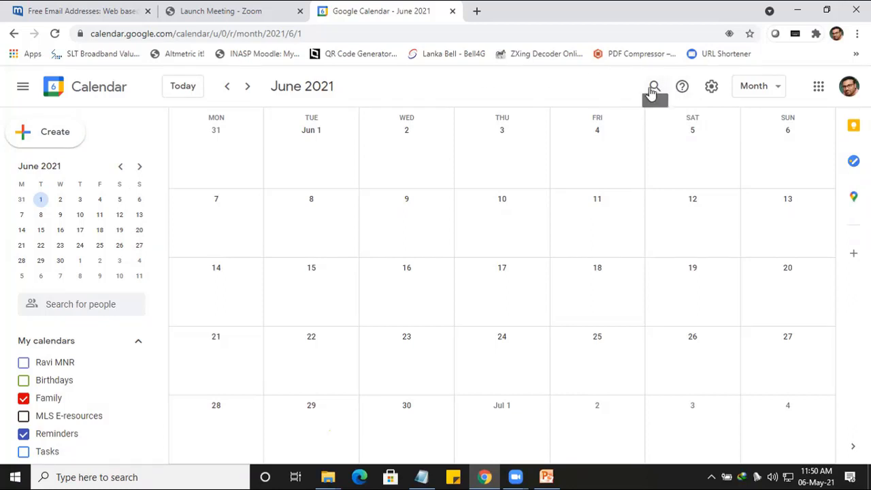
left_click(710, 89)
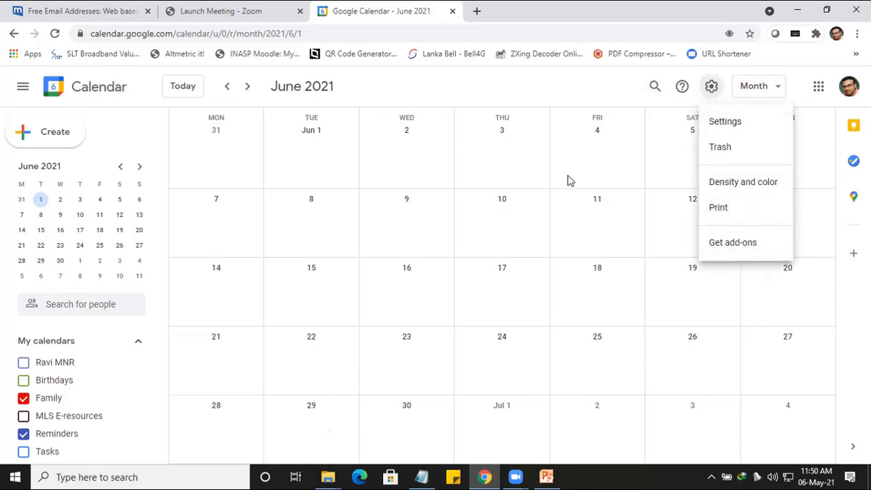
left_click(611, 91)
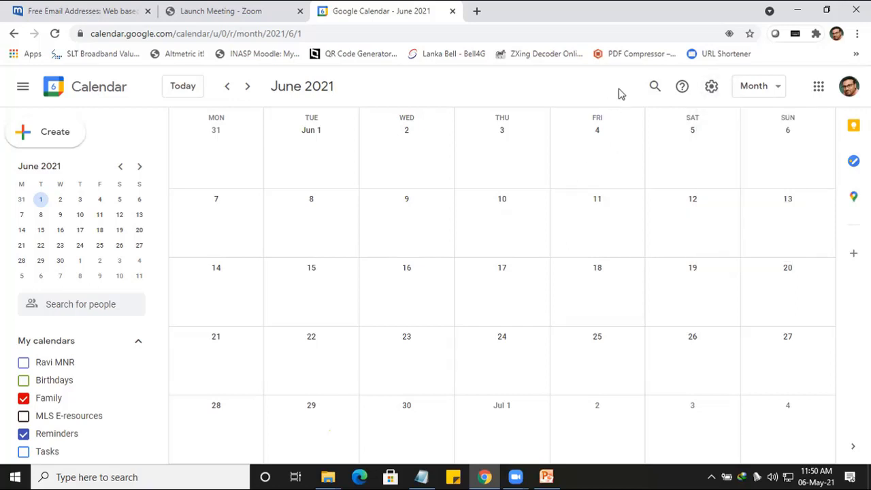
left_click(777, 93)
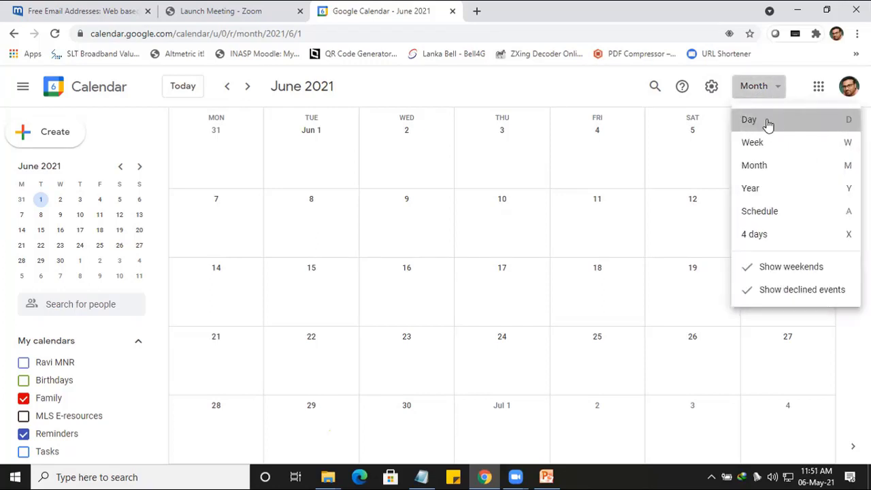
left_click(768, 122)
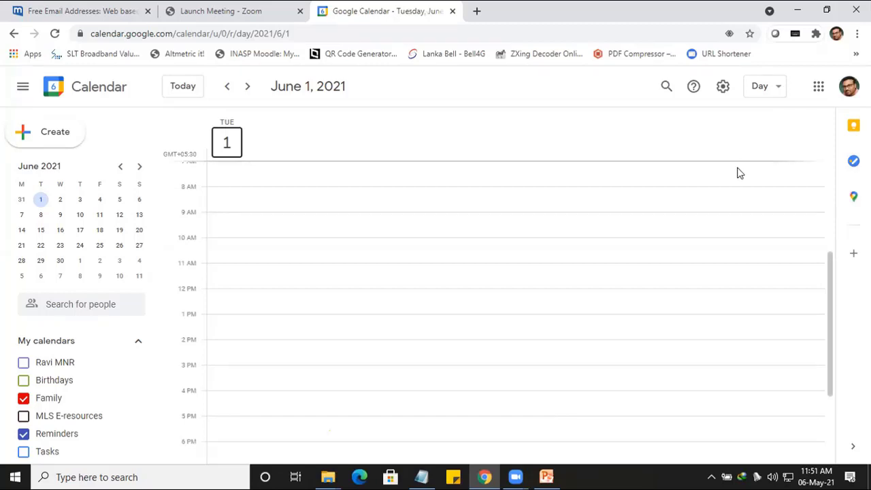
scroll(740, 173, "down", 3)
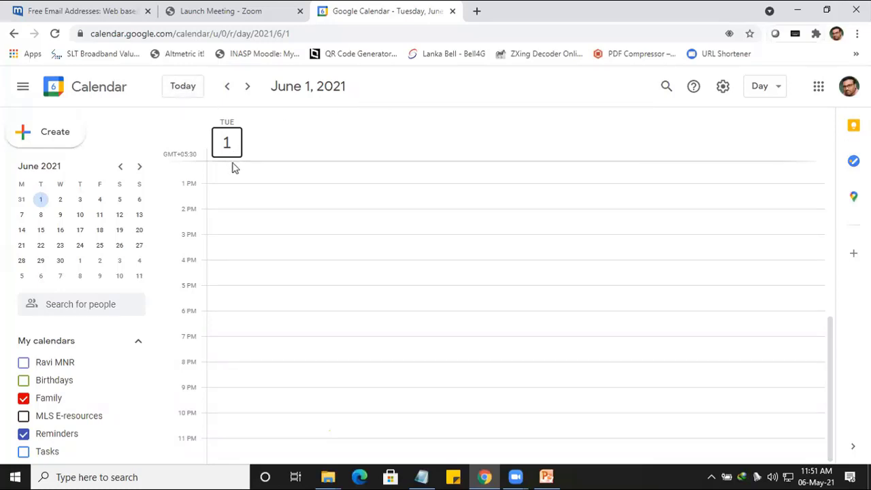
left_click(779, 88)
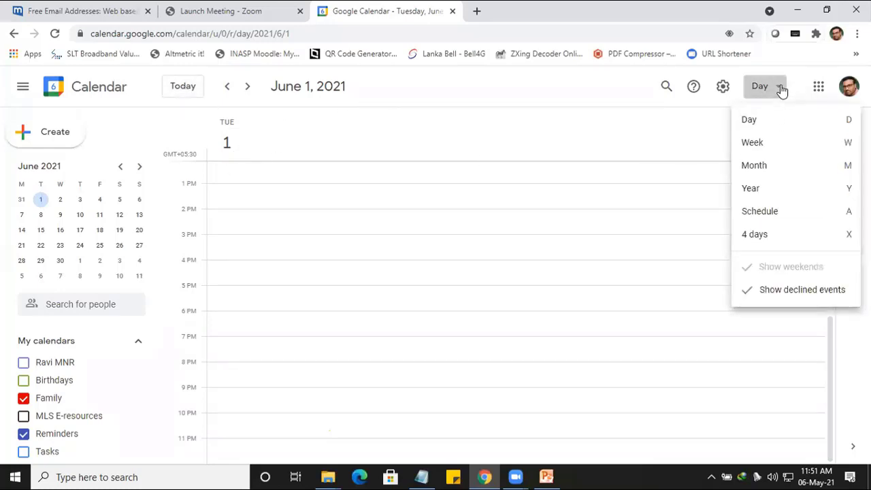
left_click(773, 144)
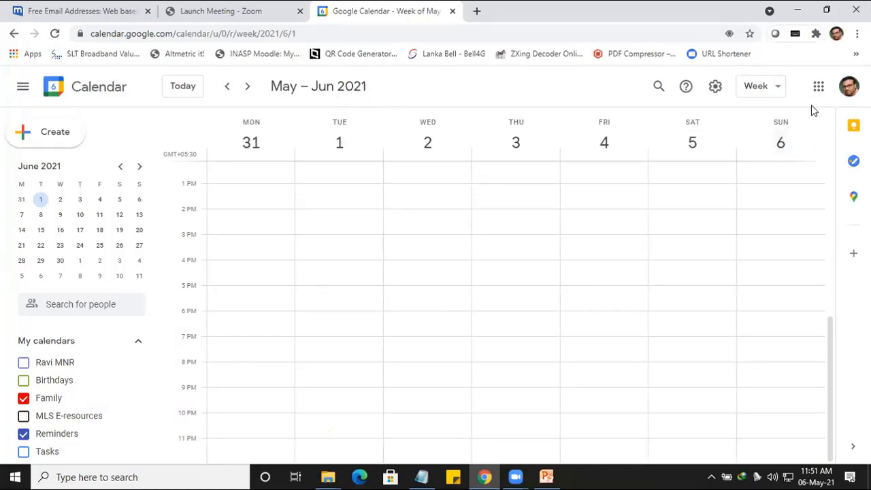
left_click(778, 87)
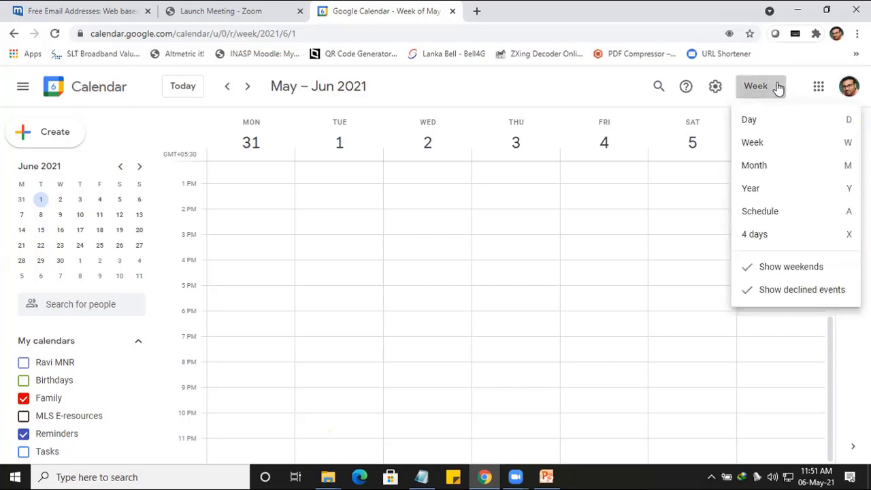
left_click(787, 168)
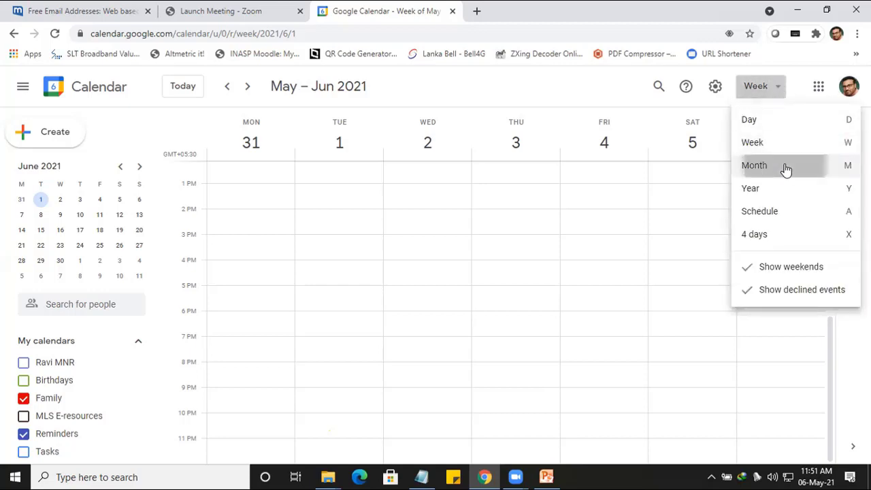
left_click(779, 89)
left_click(784, 194)
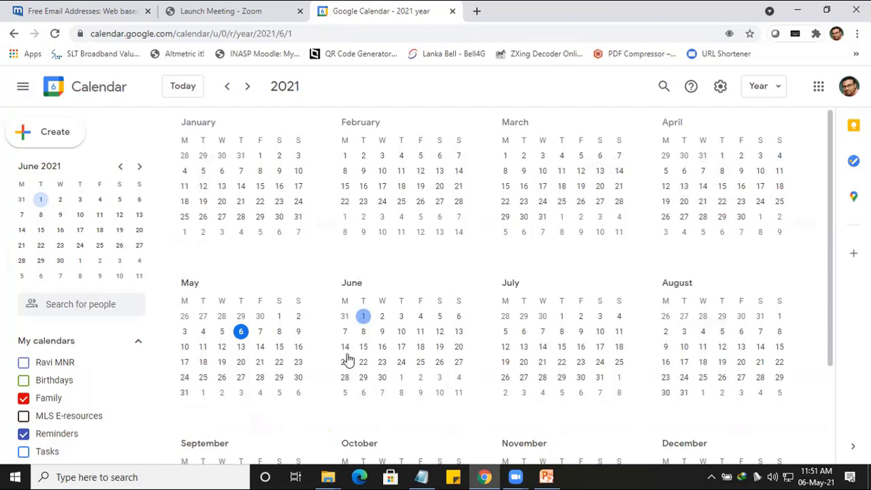
left_click(770, 94)
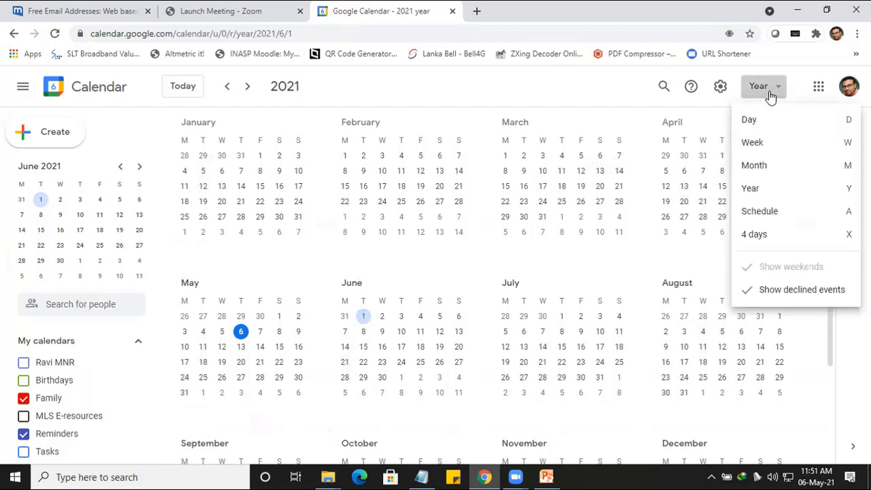
left_click(770, 169)
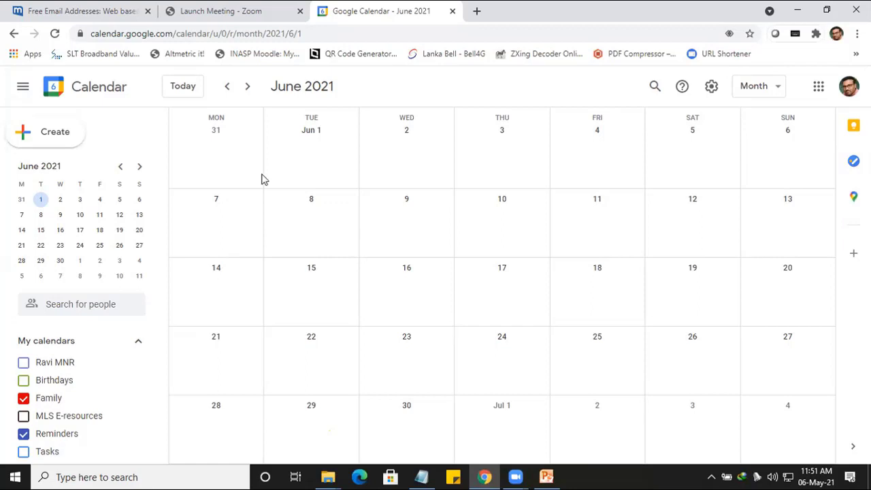
Show Friday, May 7, 2021 in day view, discarding an accidental untitled 12:30 event
left_click(121, 167)
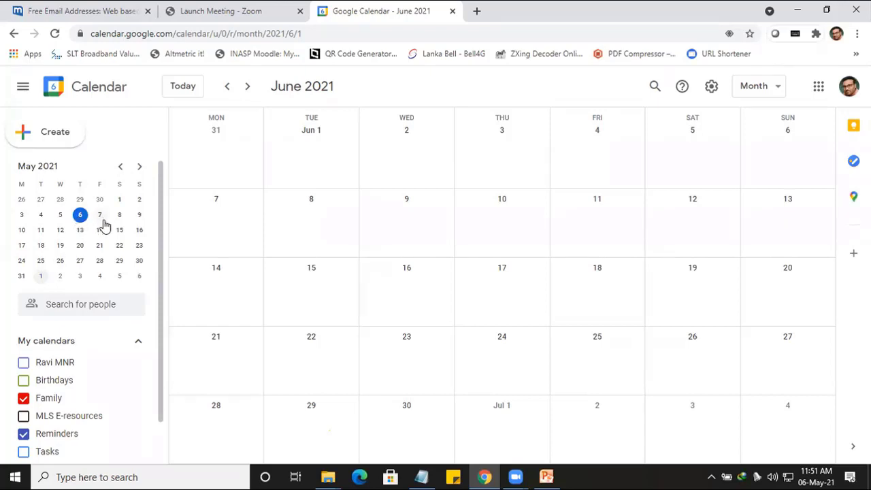
scroll(286, 172, "down", 1)
scroll(288, 170, "up", 1)
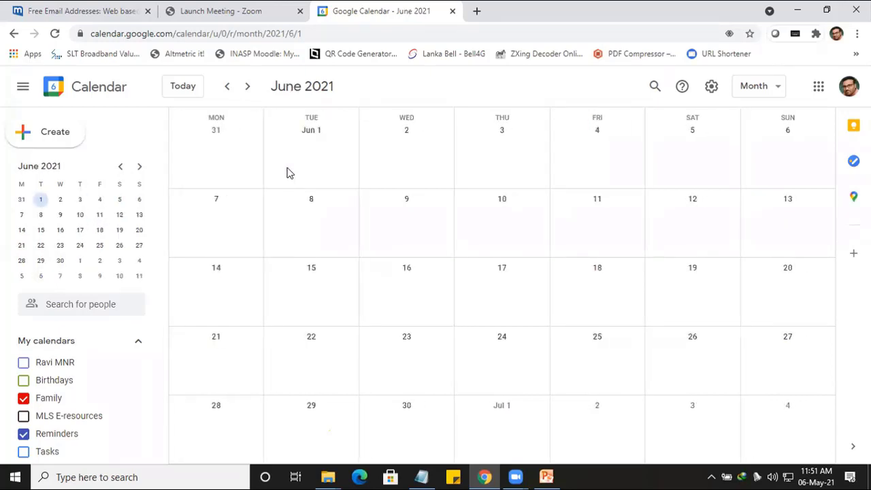
scroll(288, 171, "down", 1)
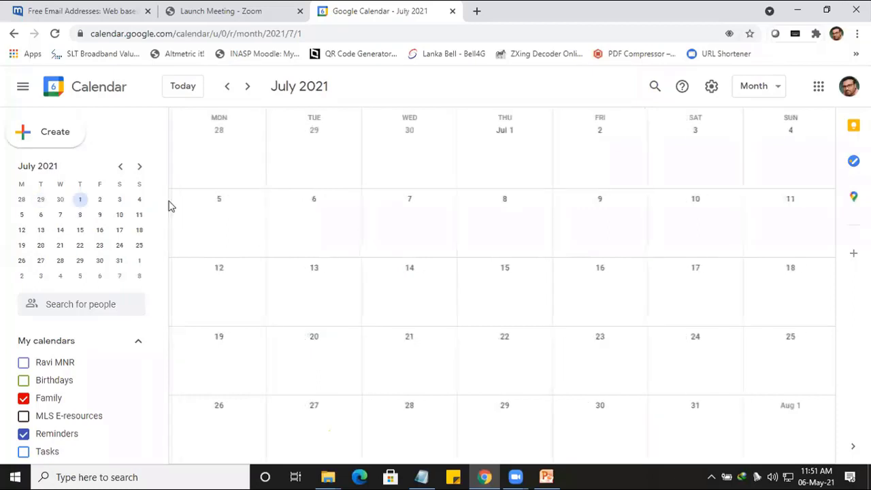
left_click(119, 167)
left_click(119, 168)
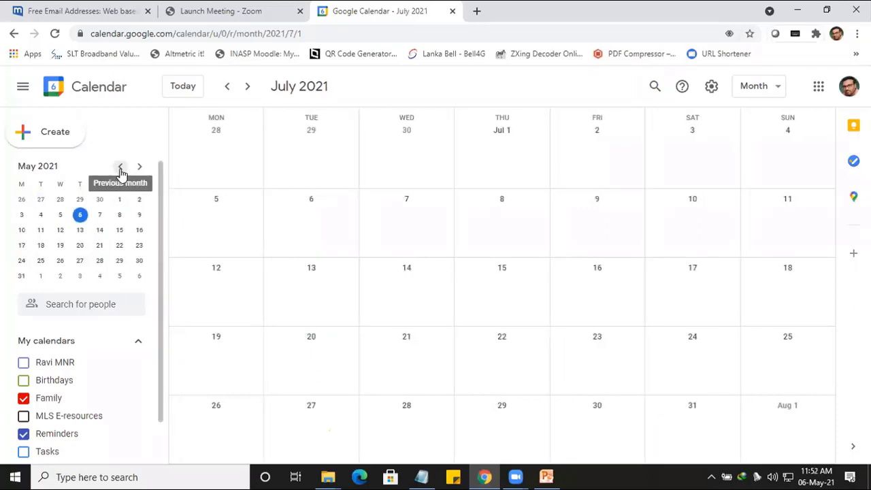
left_click(100, 216)
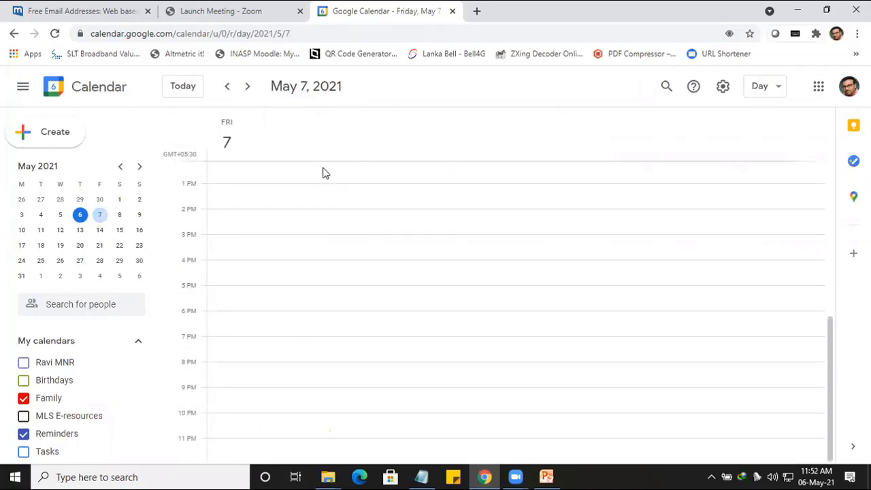
left_click(269, 171)
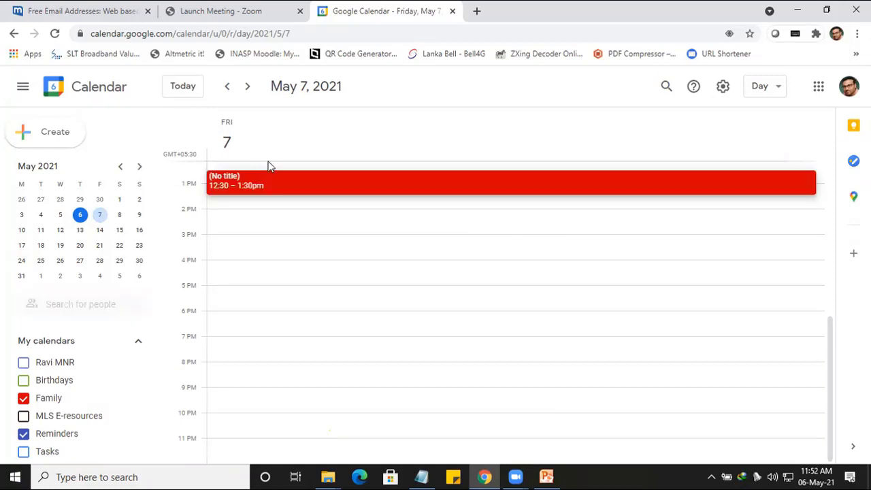
left_click(269, 204)
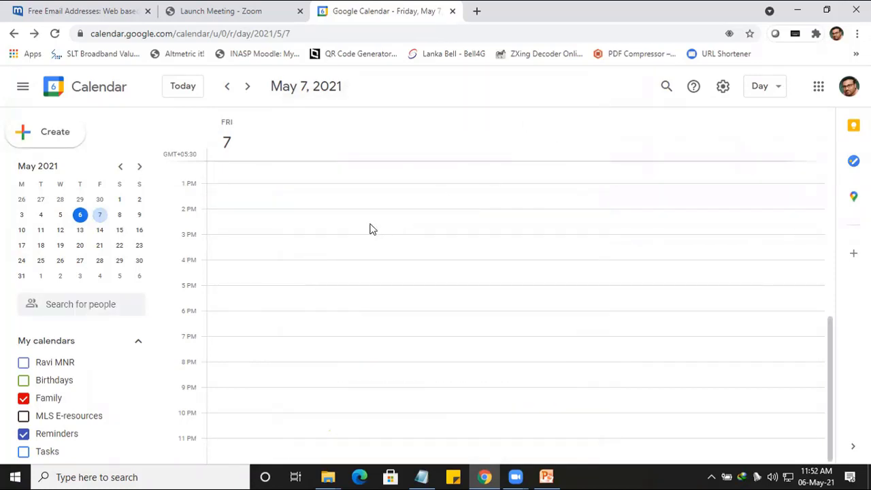
Create a 7:30 pm event on May 7 titled 'Meeting' and begin typing its location
left_click(228, 360)
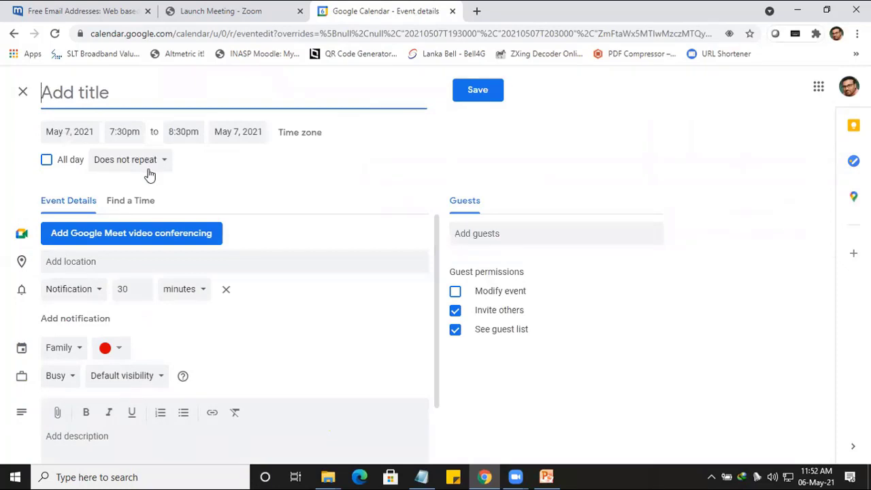
type("Meeti")
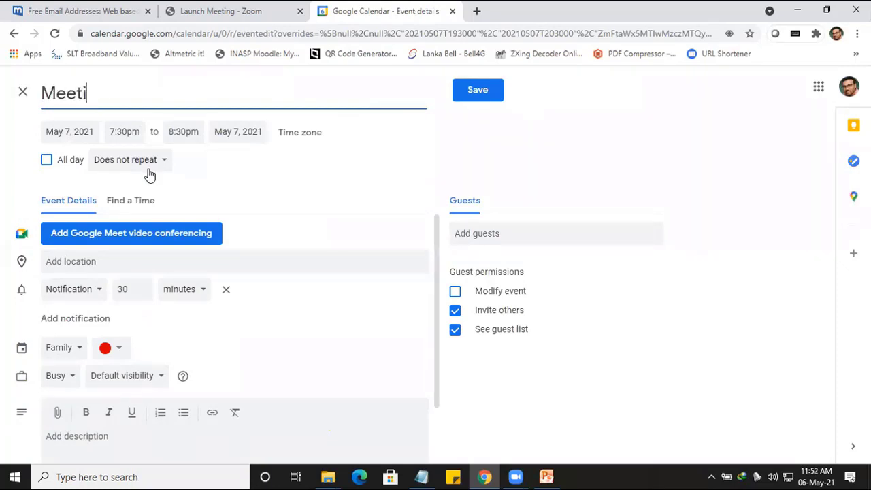
type("ng -")
key("BackSpace")
key("BackSpace")
key("BackSpace")
left_click(57, 262)
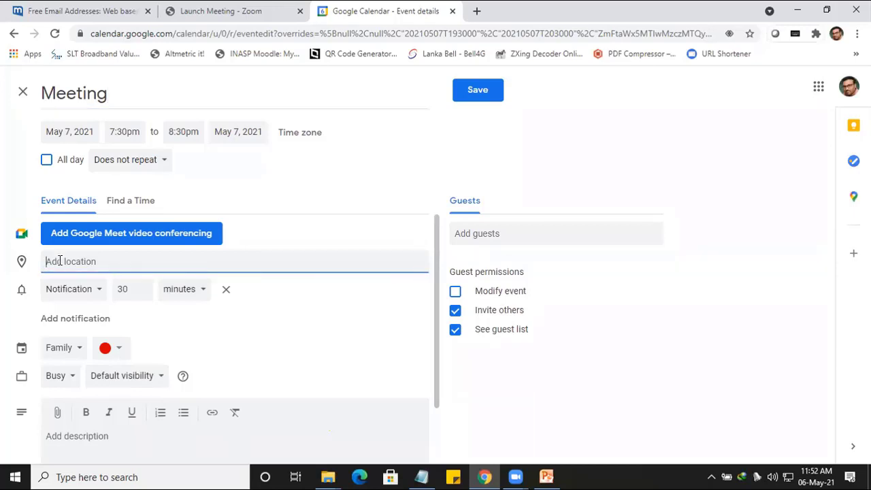
type("Ba")
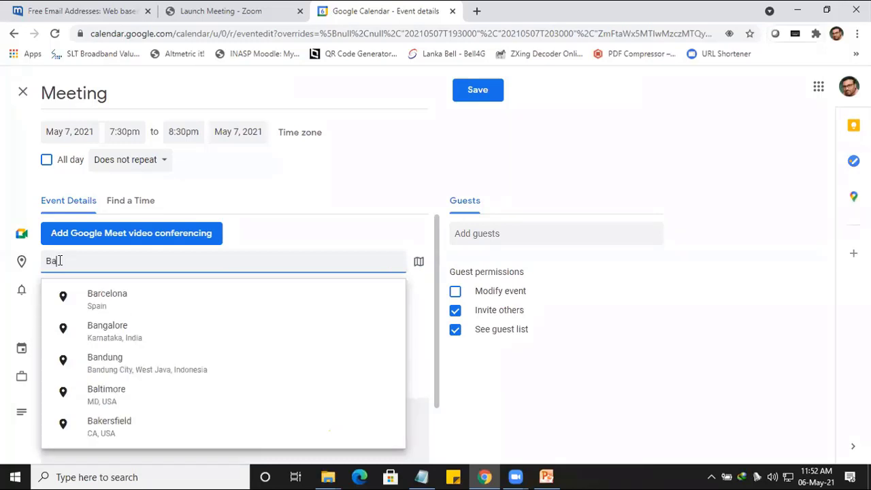
type("tti")
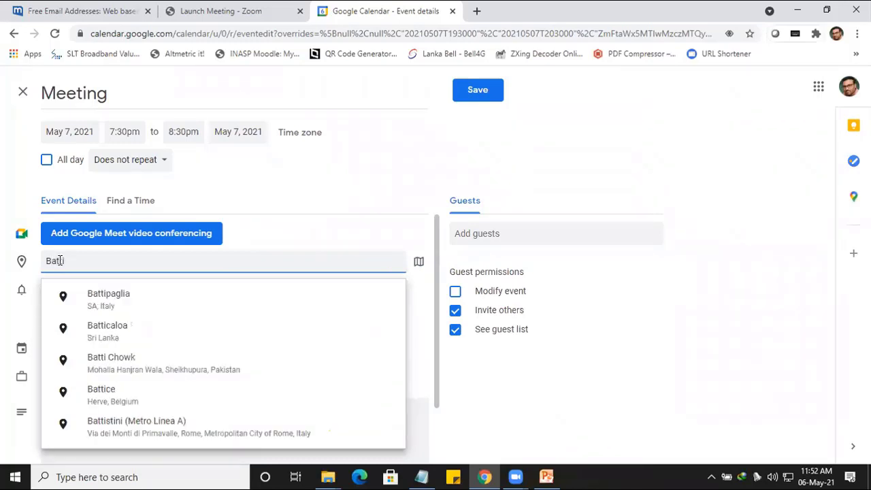
type("c")
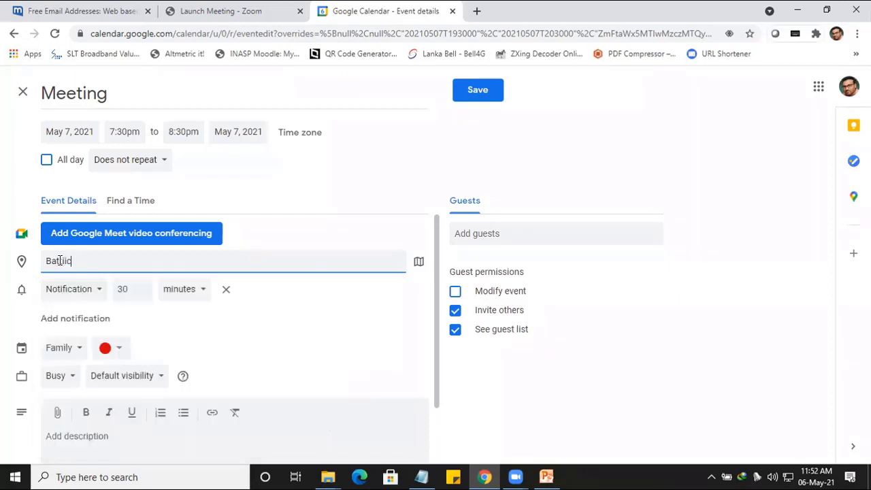
Complete the location as 'Batticaloa' and pick 'Batticaloa, Sri Lanka' from the suggestions
key("BackSpace")
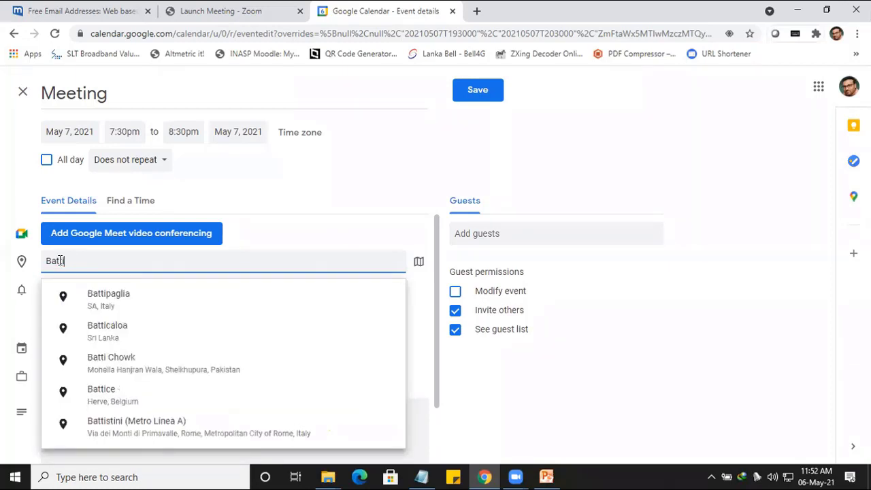
type("caloa")
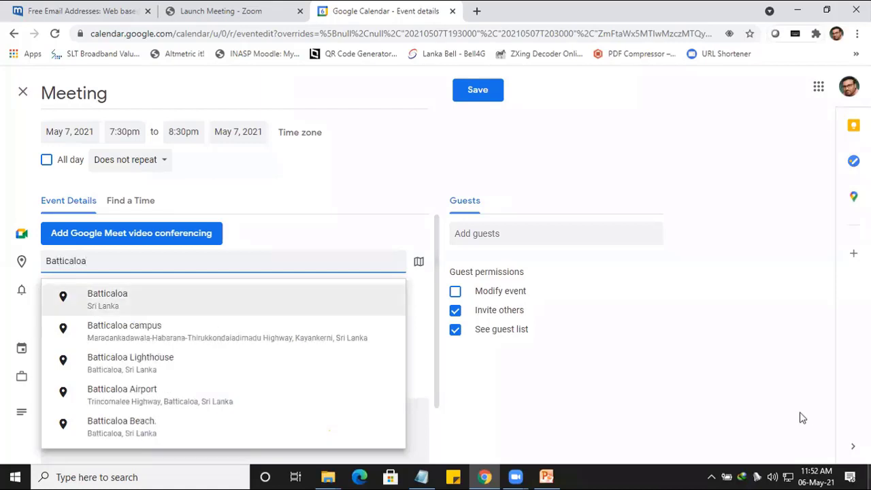
left_click(171, 310)
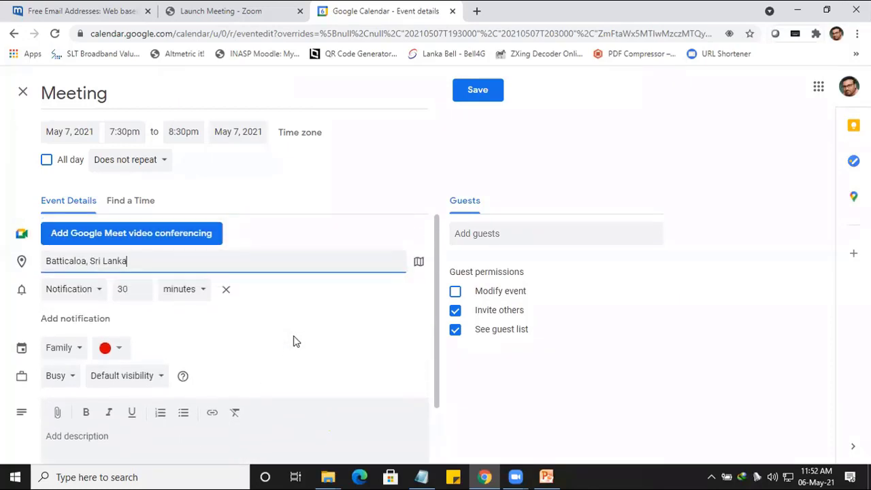
Change the 30-minute reminder to Email and add a second 10-minute notification
left_click(96, 292)
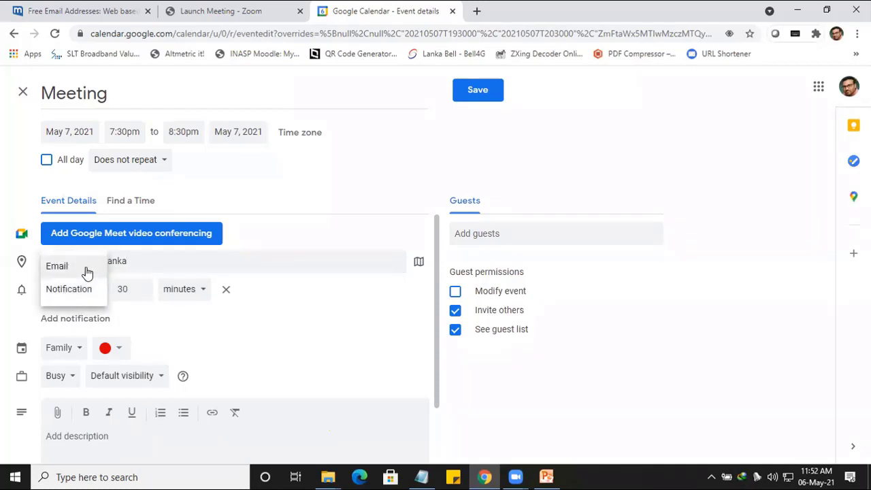
left_click(84, 270)
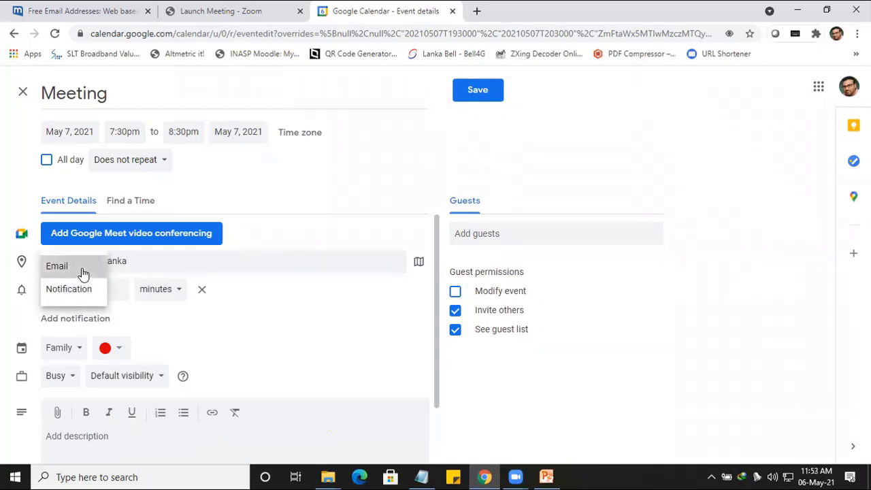
left_click(50, 320)
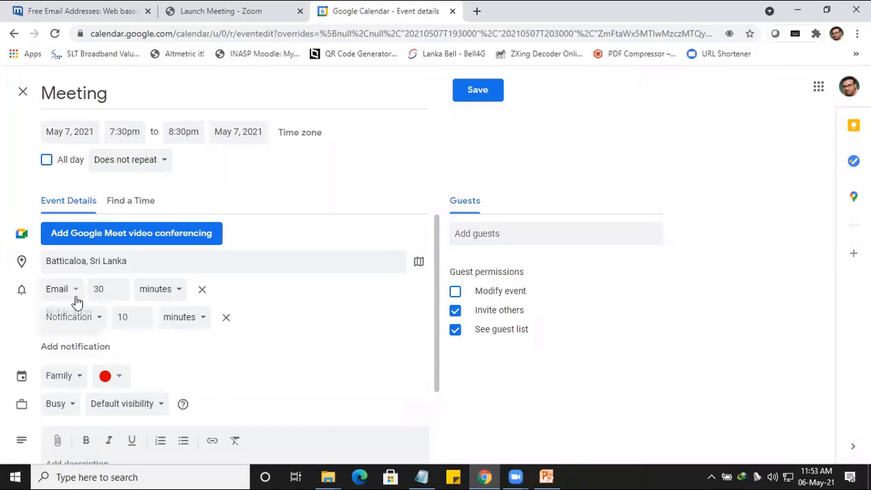
left_click(77, 300)
left_click(70, 293)
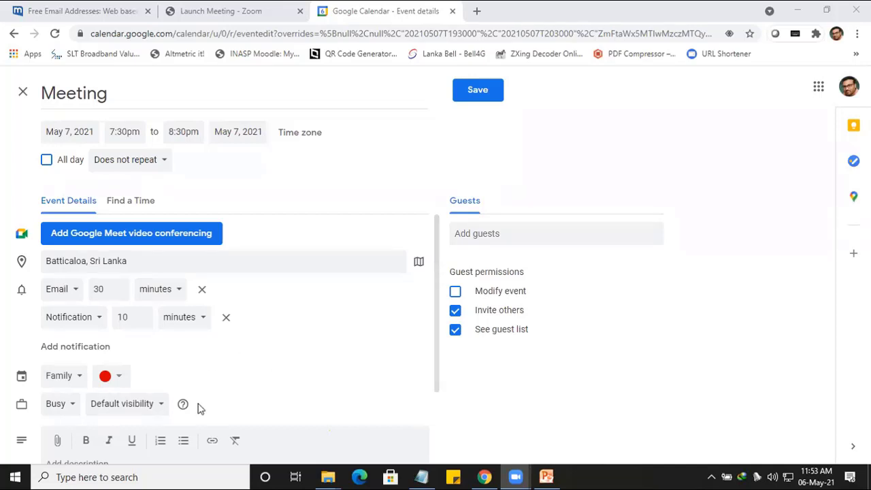
left_click(747, 319)
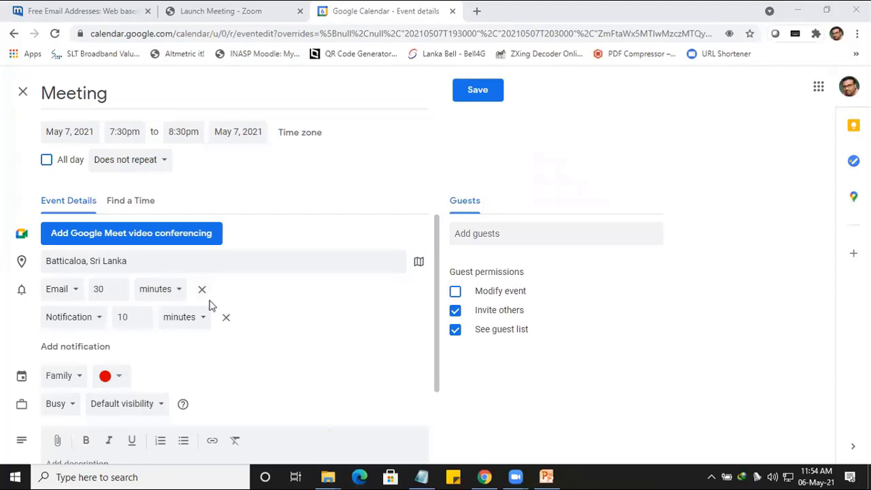
scroll(211, 305, "down", 1)
scroll(210, 300, "down", 1)
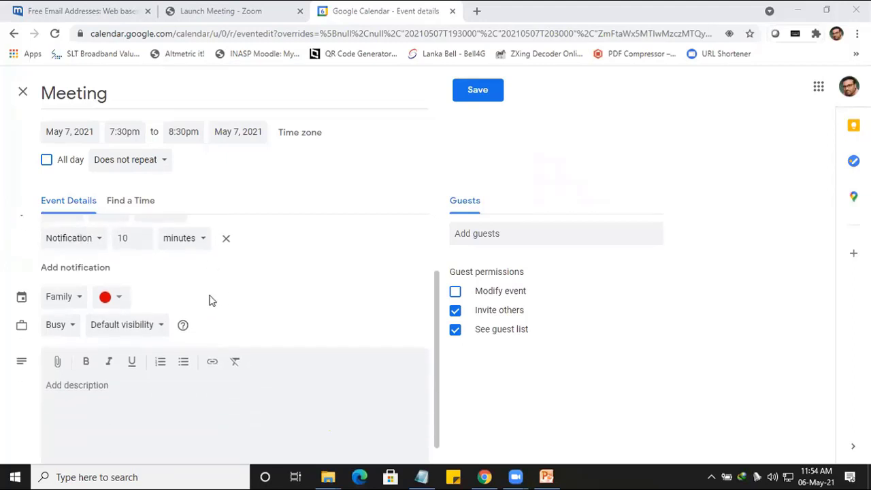
Save the Meeting event, show the personal calendar again, and switch to Month view
left_click(148, 374)
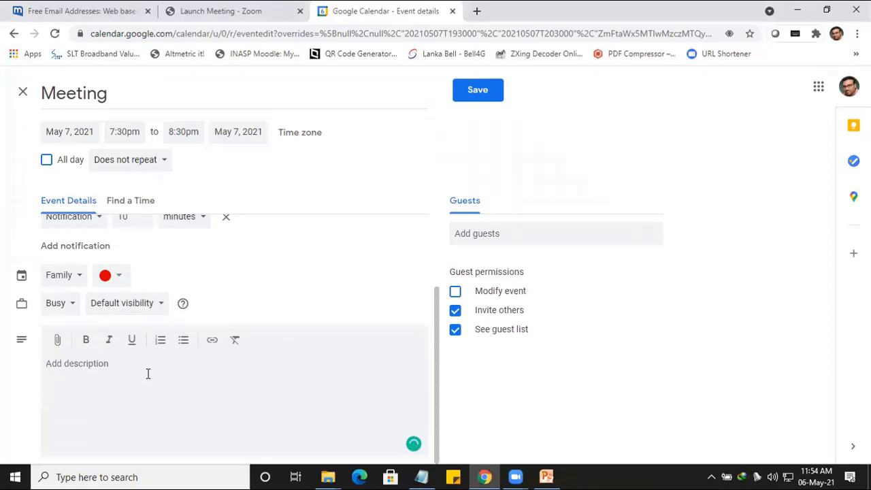
left_click(459, 98)
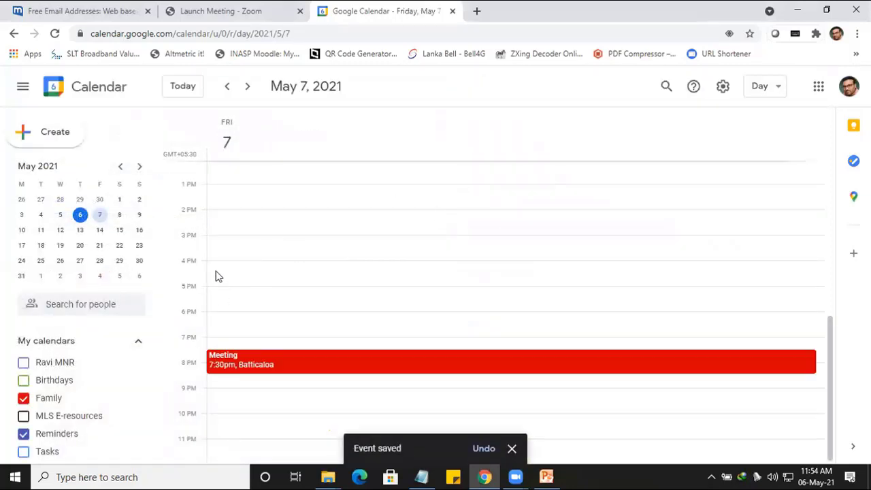
left_click(63, 372)
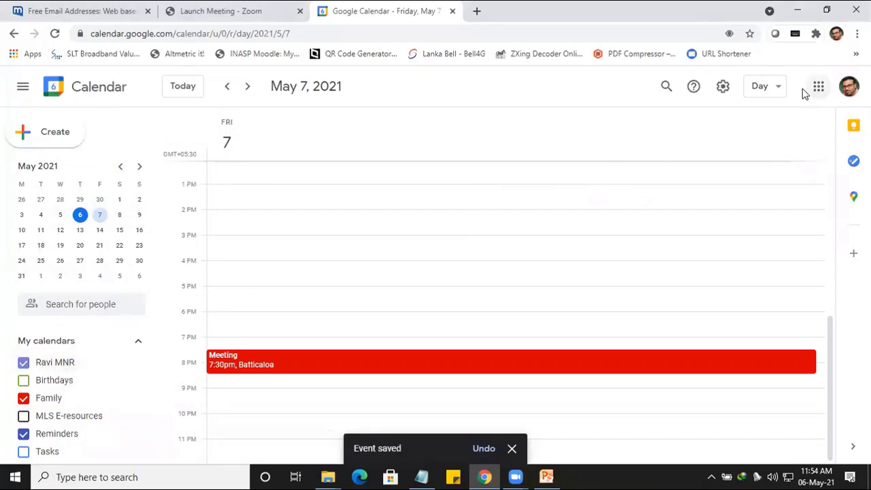
left_click(781, 92)
left_click(782, 173)
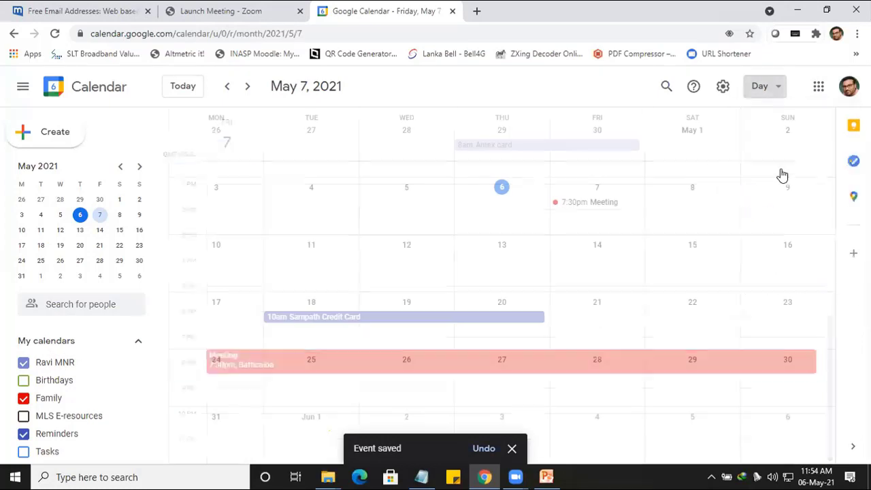
scroll(745, 241, "down", 1)
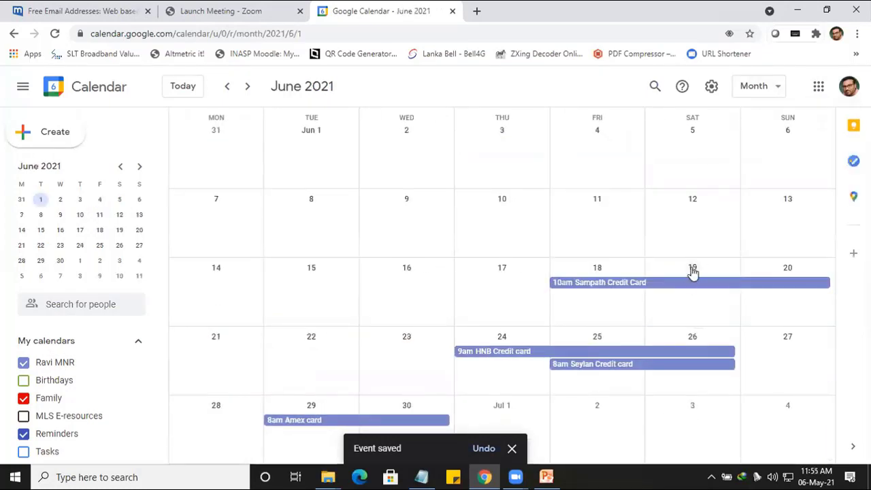
scroll(693, 272, "up", 1)
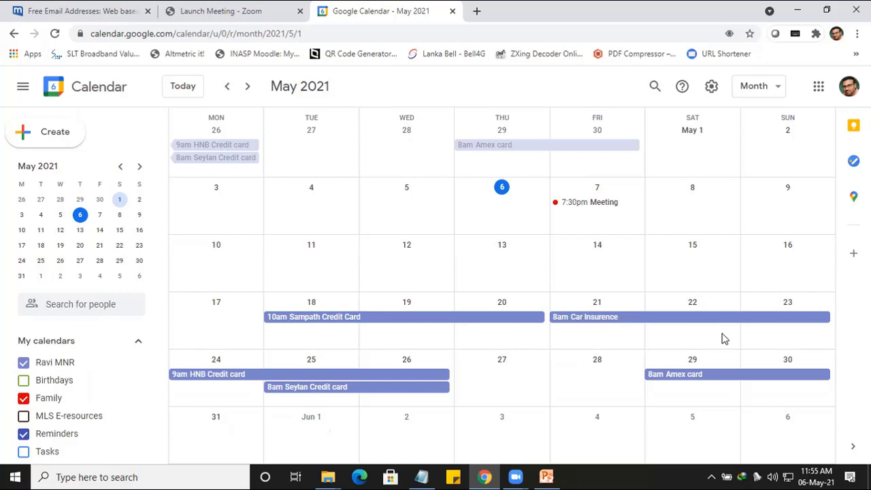
Hide the credit card and insurance events and open Tuesday, May 11 in day view
scroll(725, 338, "down", 1)
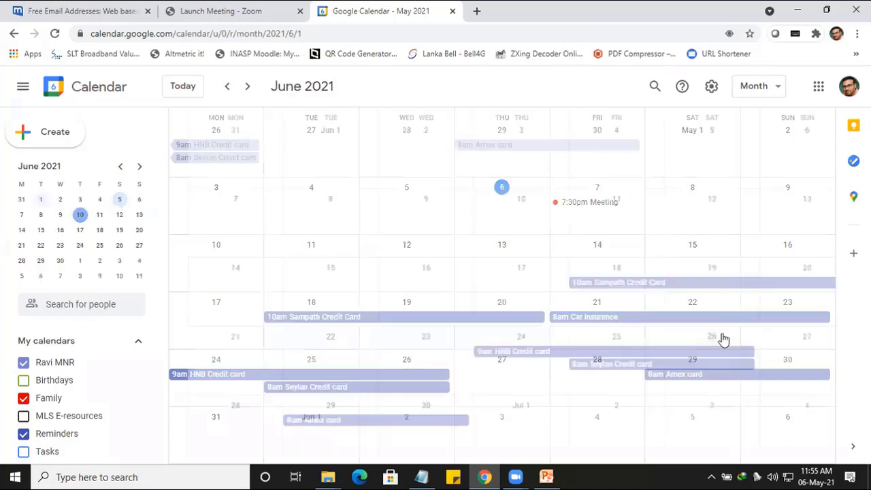
scroll(724, 338, "up", 1)
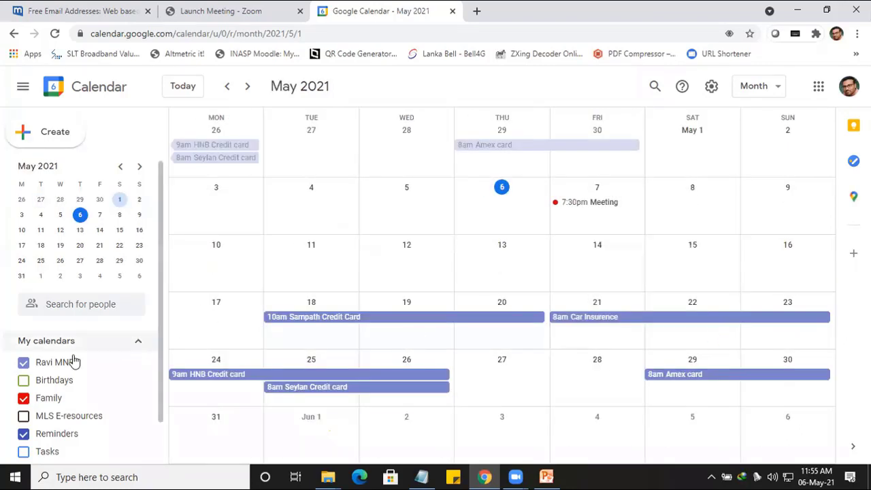
left_click(24, 362)
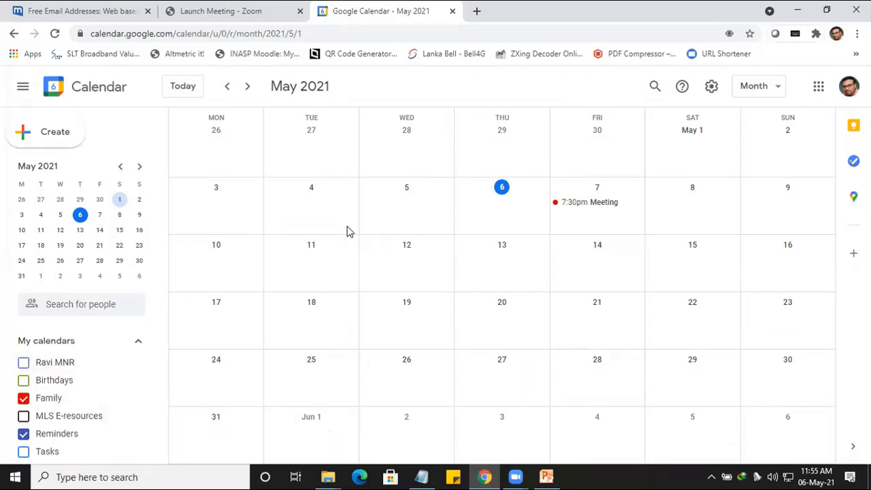
left_click(315, 253)
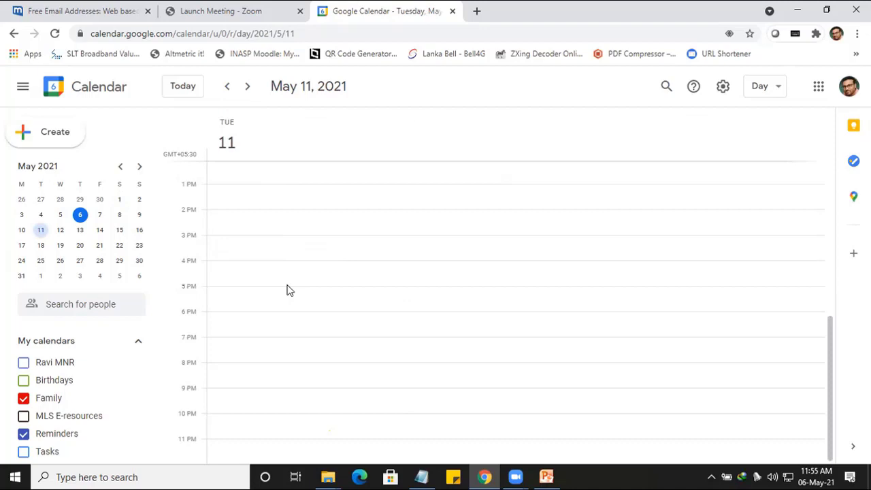
Close the Calendar tab, present the Google Calendar and Google Meet slides, then minimize PowerPoint
left_click(453, 11)
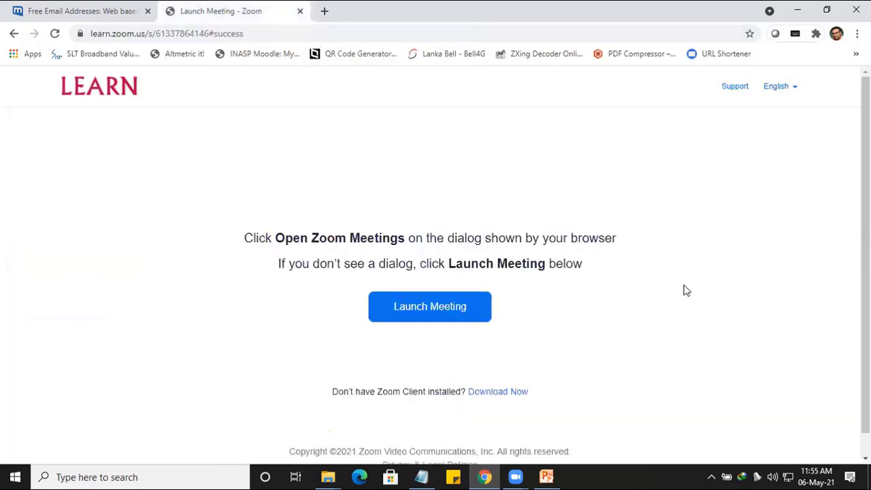
left_click(557, 477)
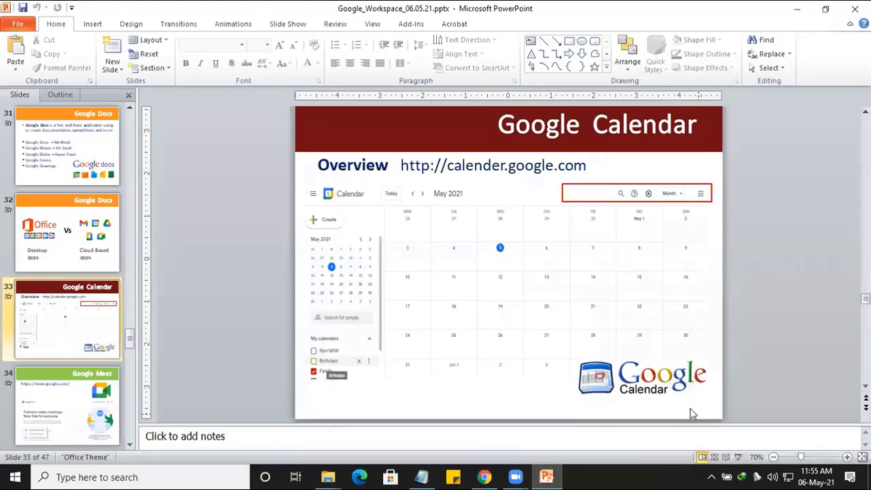
left_click(738, 457)
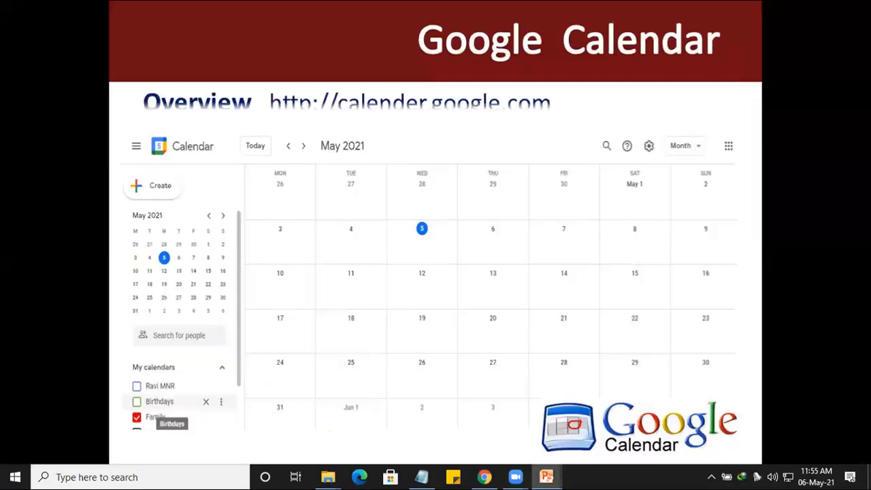
key("Right")
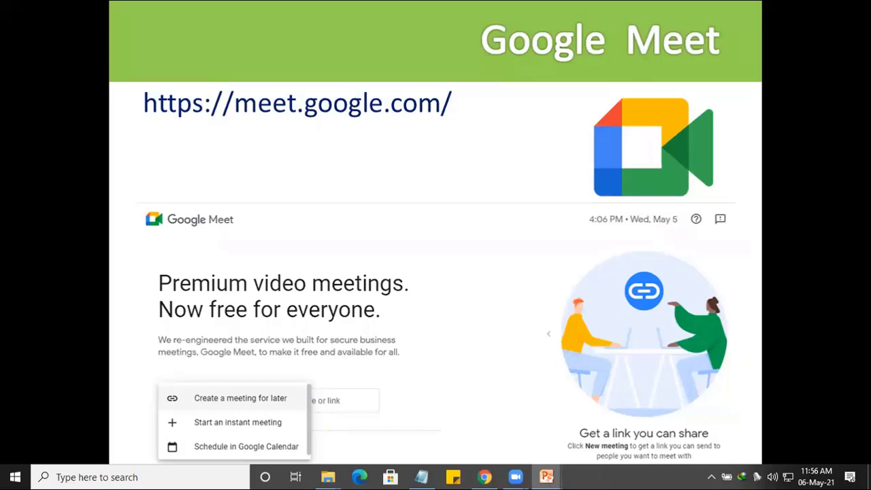
key("Escape")
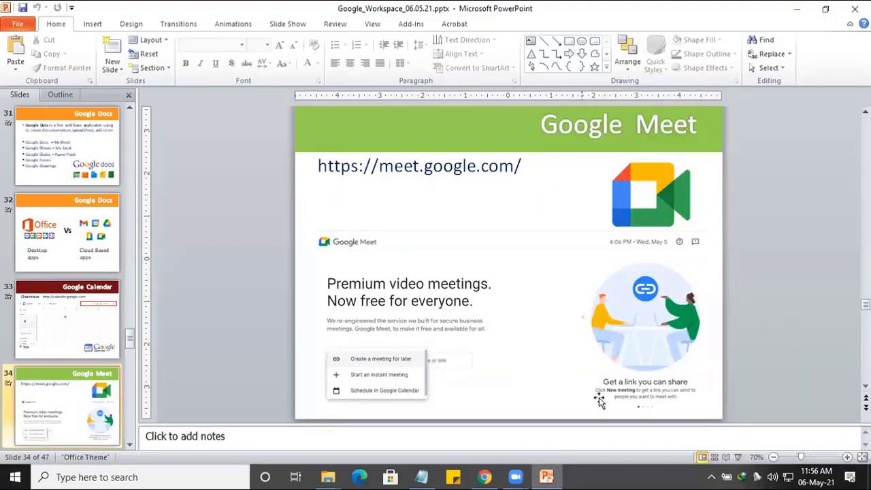
left_click(551, 476)
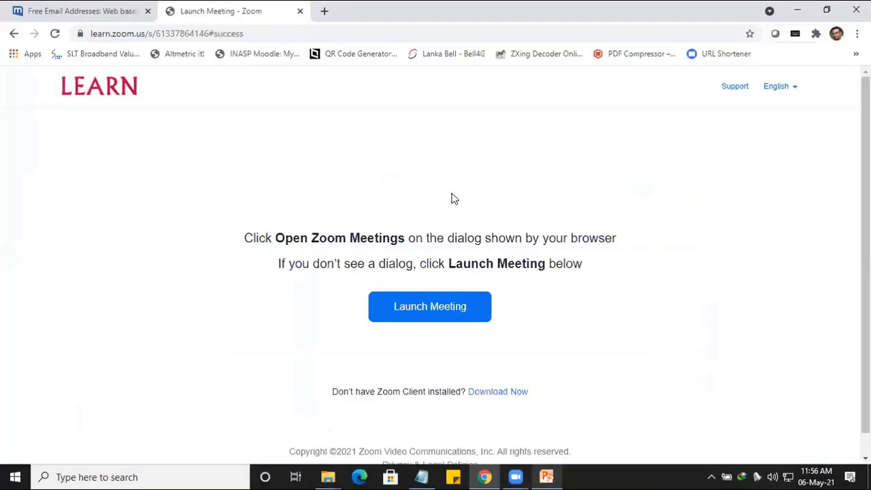
In a new tab, search Google for 'google meet' and open the Meet - Google result
left_click(324, 11)
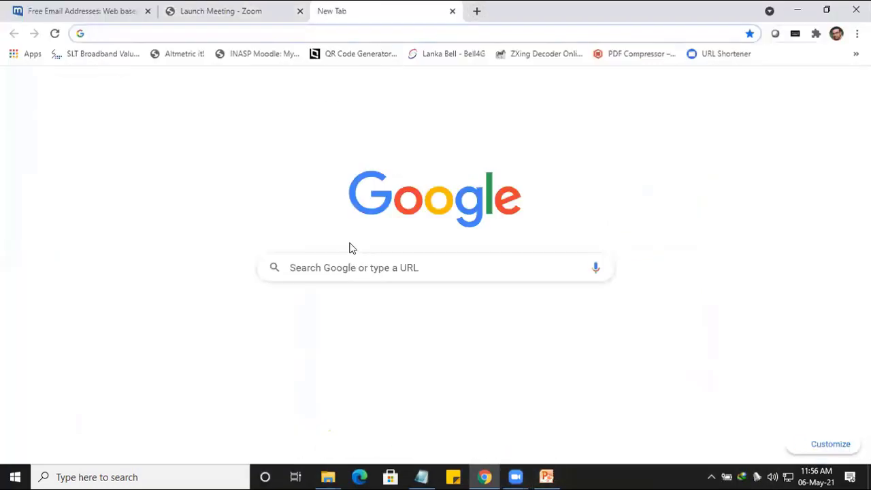
left_click(356, 270)
type("go")
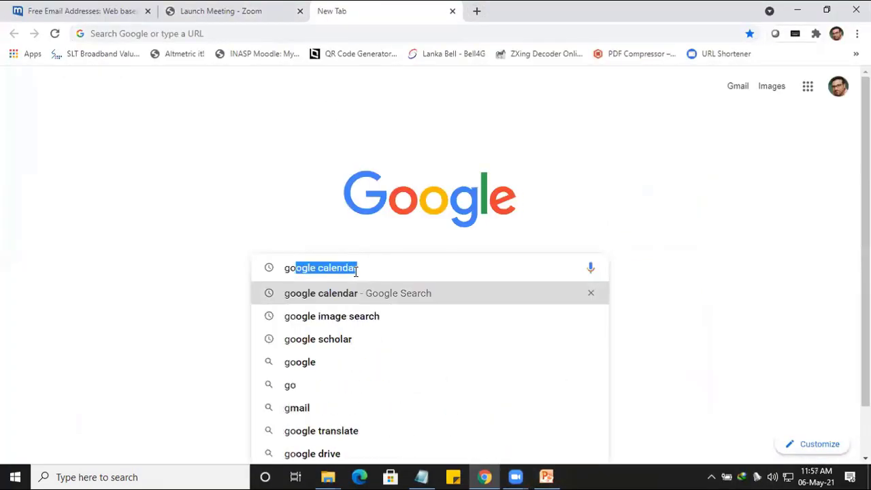
type("ogle ")
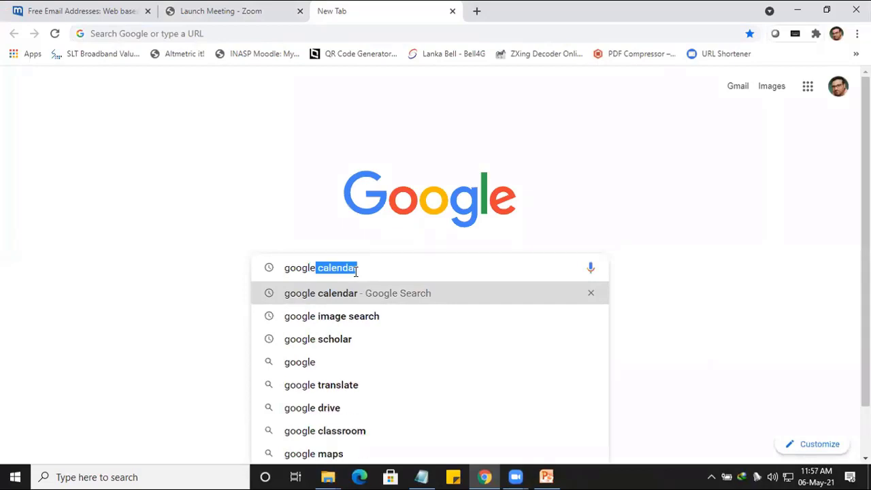
type("meet")
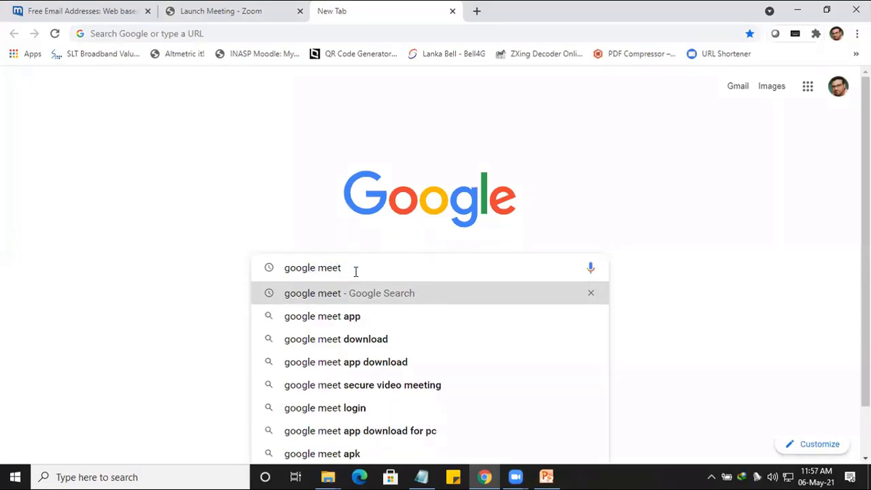
key("Return")
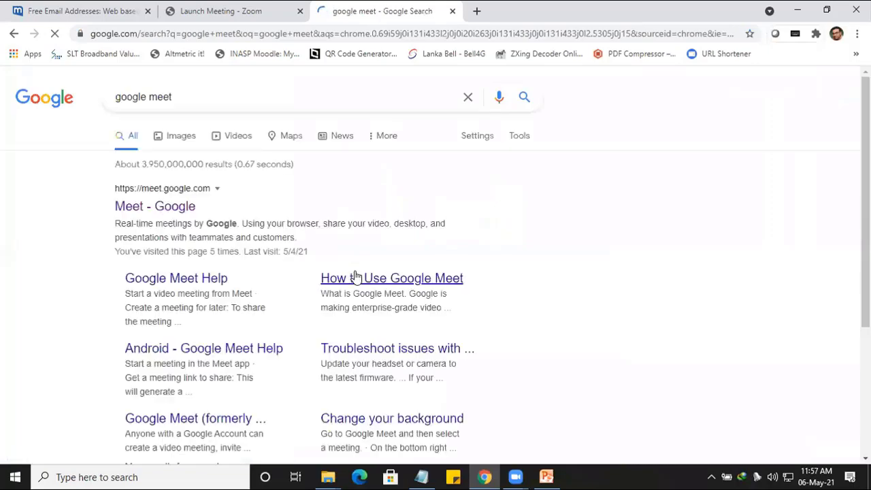
left_click(150, 210)
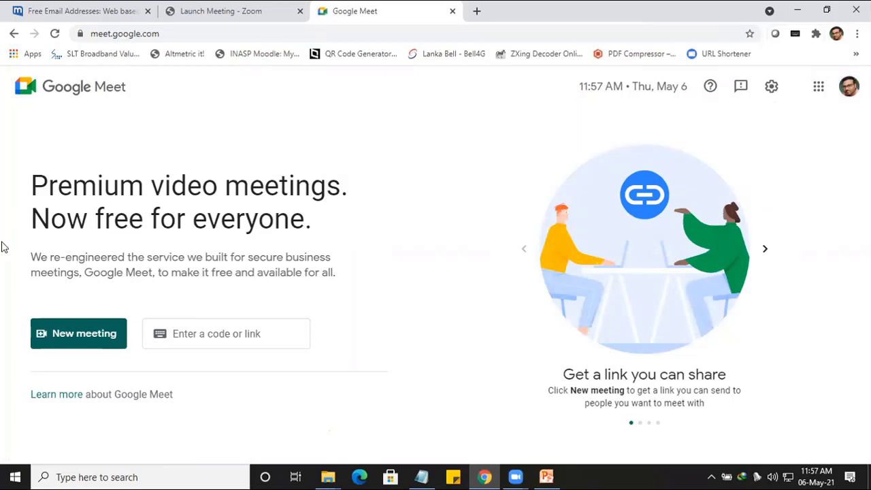
Create a Google Meet link for a later meeting, copy it, and bring Notepad forward
left_click(81, 347)
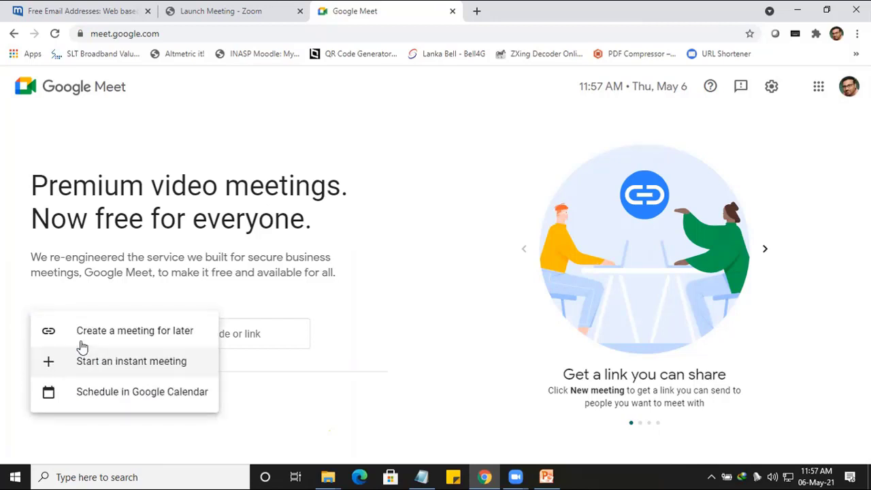
left_click(170, 333)
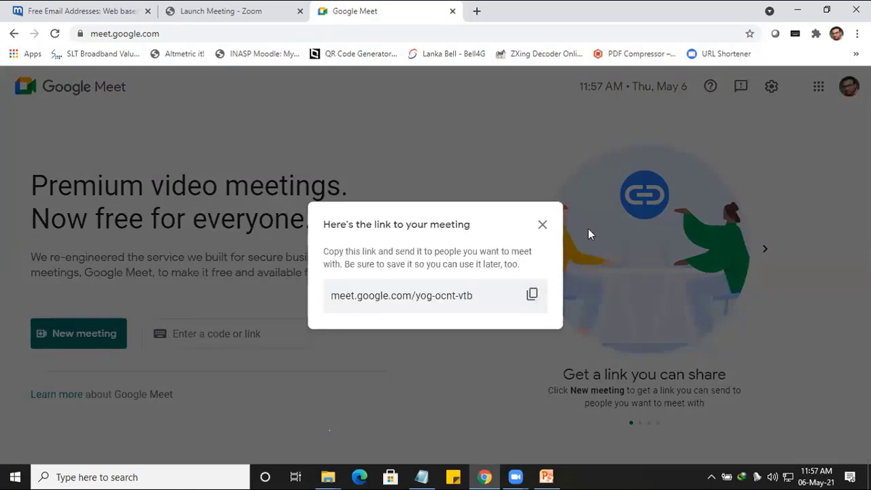
left_click(531, 300)
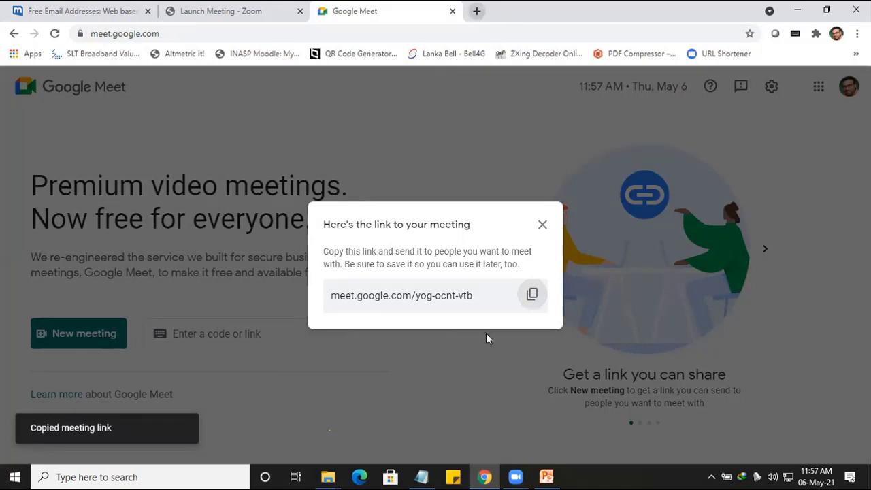
left_click(422, 476)
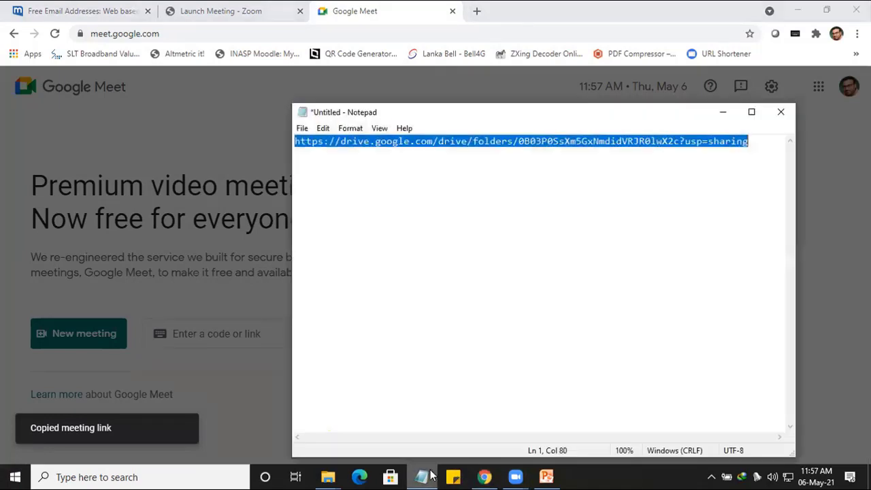
Replace the old Drive link in Notepad with the pasted Google Meet link
key("Delete")
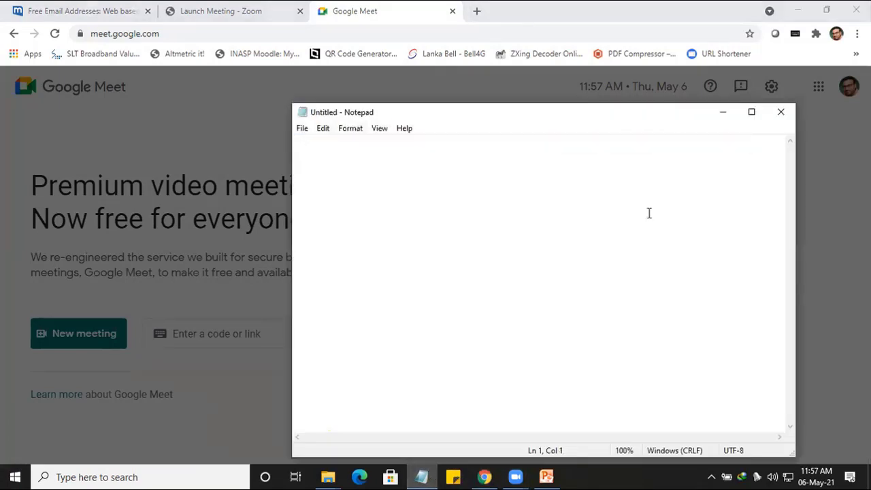
key("ctrl+v")
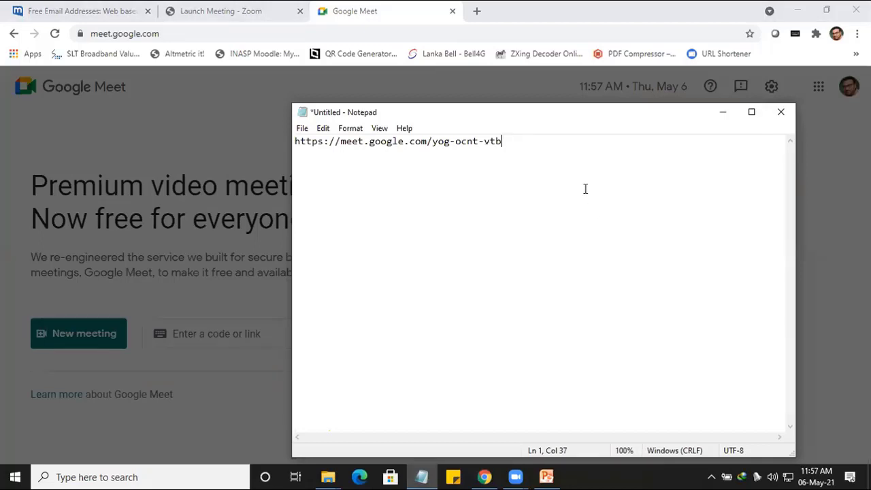
left_click_drag(522, 141, 292, 144)
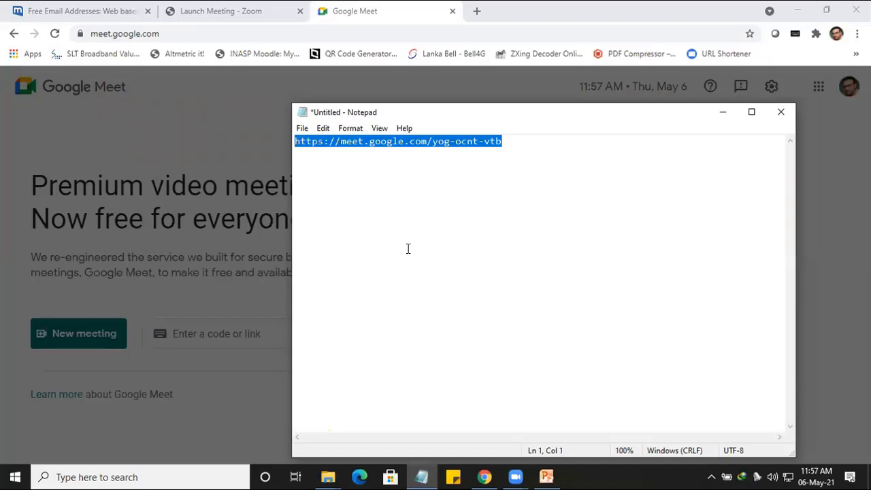
Minimize Notepad and close the Meet link dialog, selecting the browser's web address
left_click(723, 112)
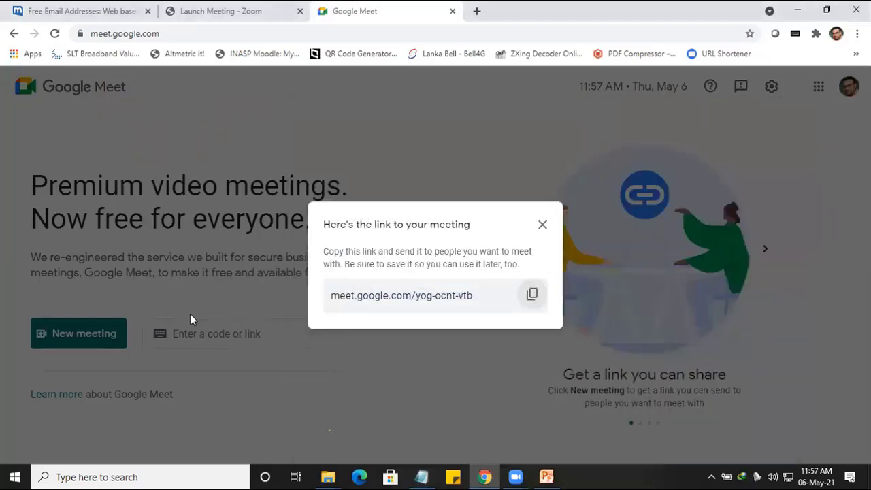
left_click(543, 225)
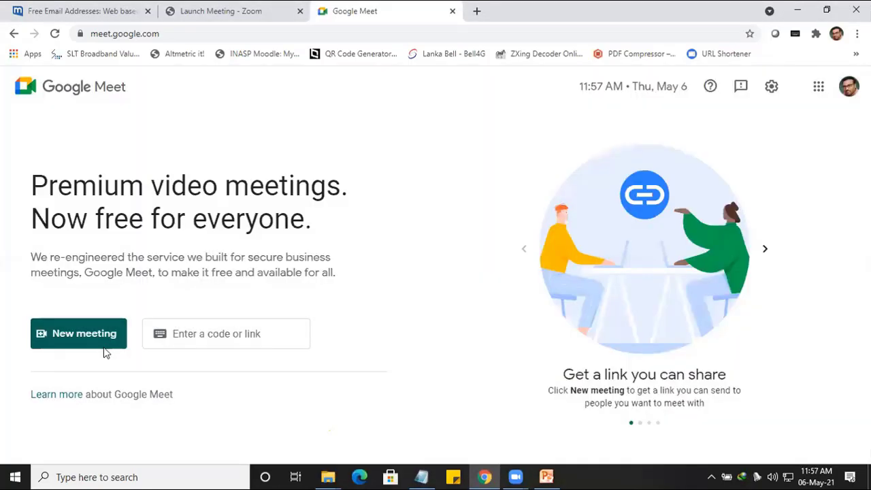
left_click(395, 35)
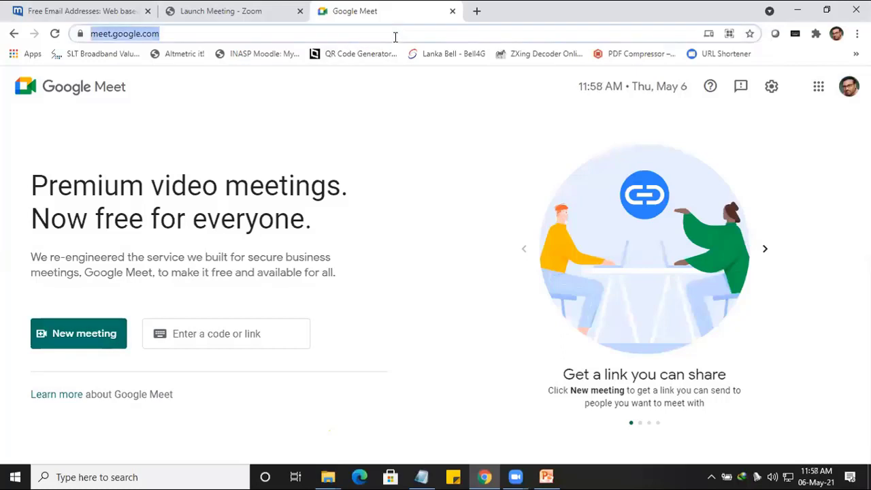
key("ctrl+v")
key("Return")
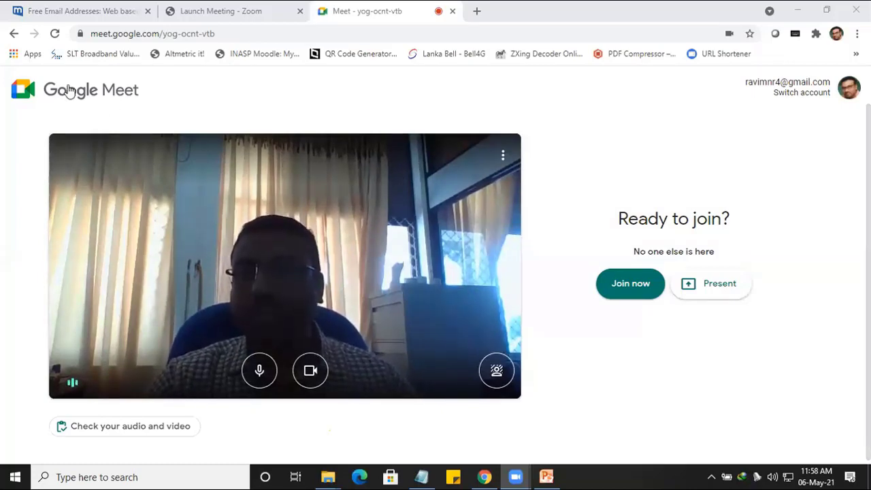
left_click(13, 34)
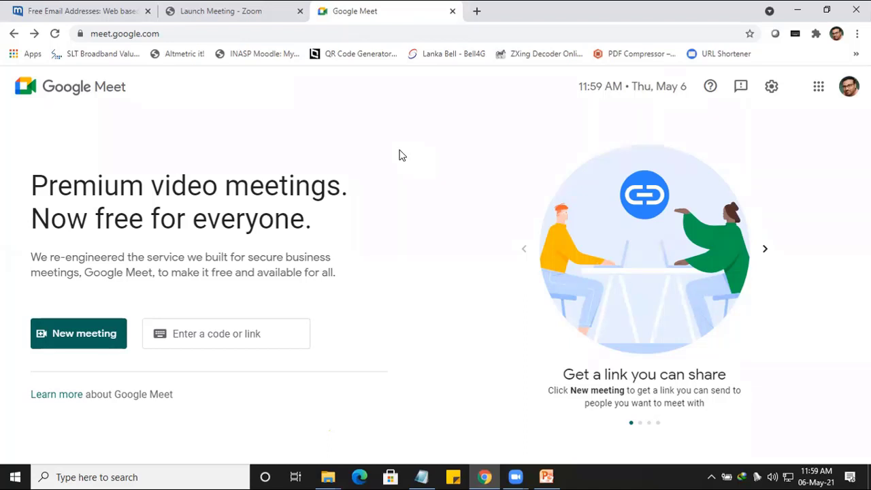
Start an instant Google Meet meeting and copy its meeting link
left_click(97, 347)
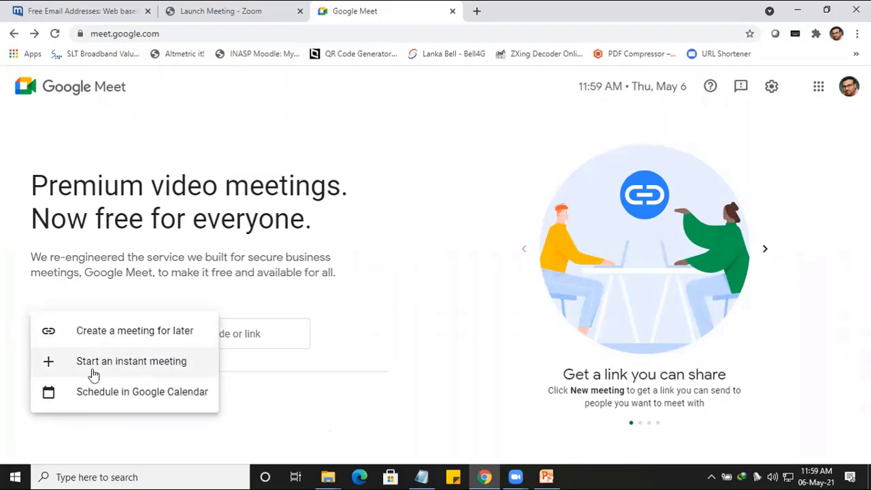
left_click(155, 368)
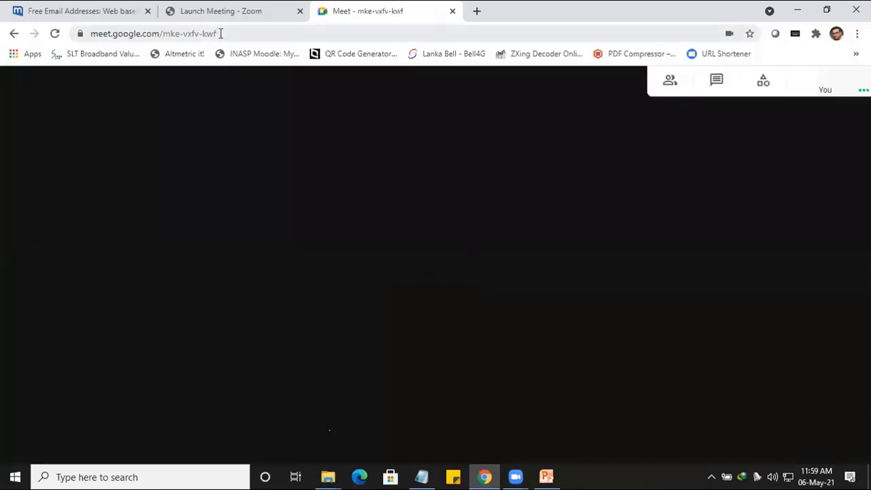
left_click_drag(220, 33, 146, 34)
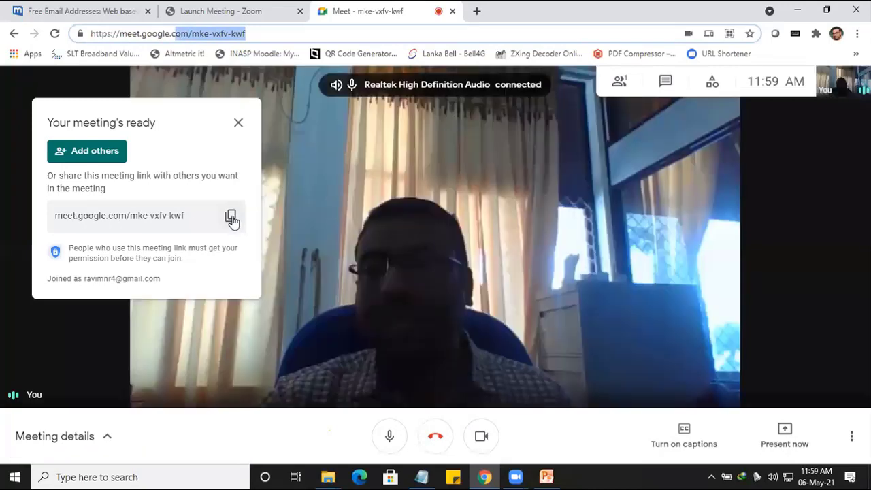
left_click(232, 217)
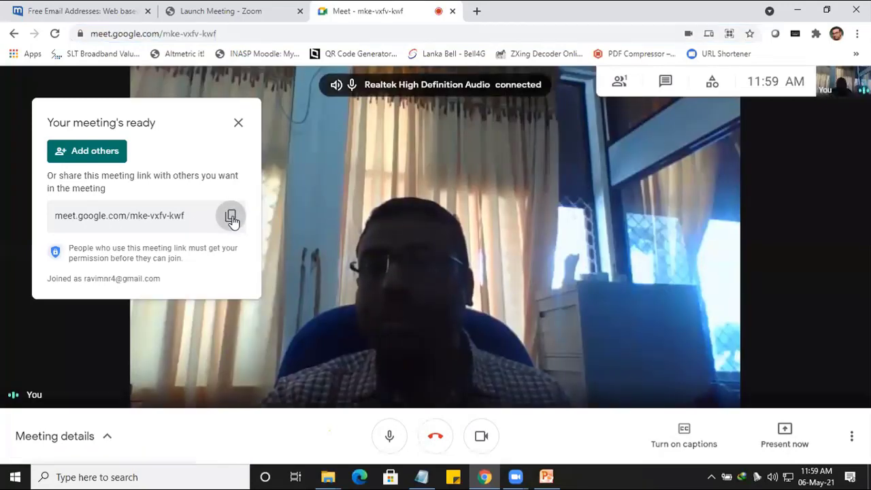
left_click(231, 217)
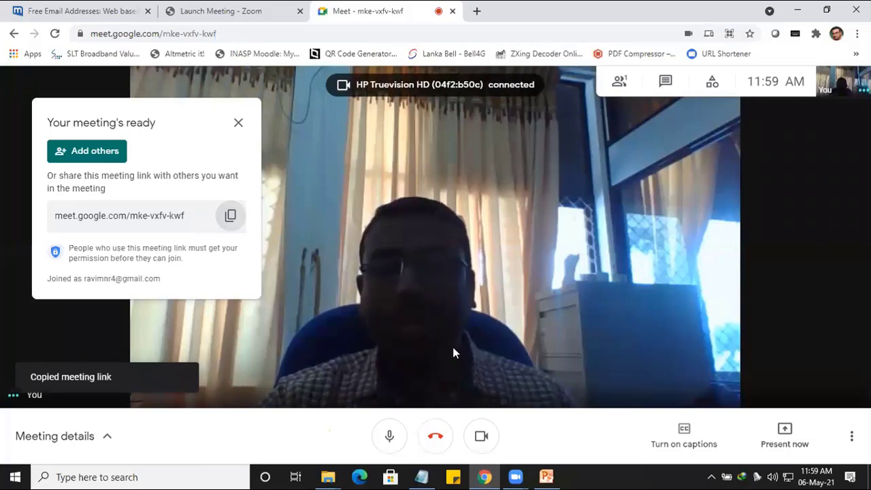
Paste the meeting link into Notepad below the first link, then dismiss the meeting-ready notice
left_click(426, 476)
left_click(435, 258)
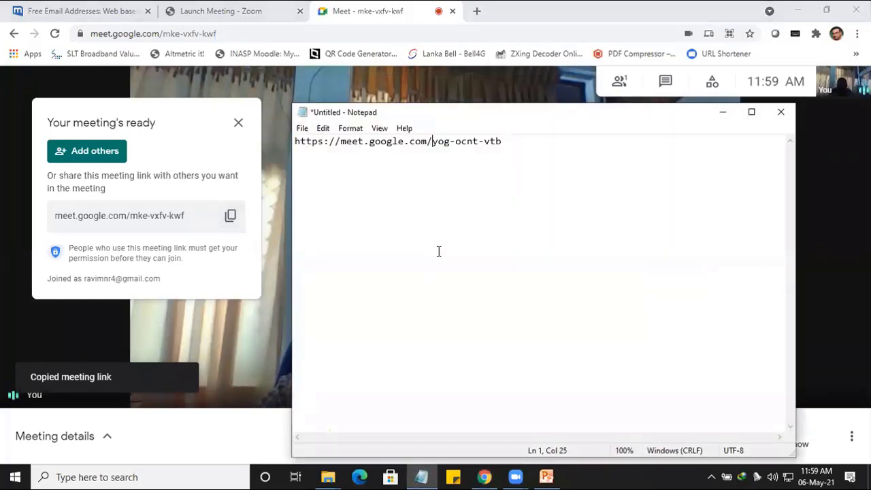
left_click(524, 154)
key("Return")
key("Return")
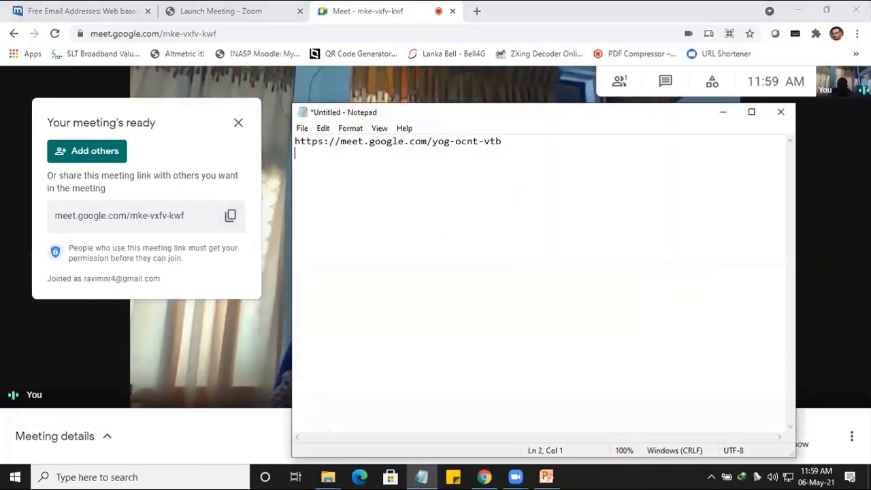
key("ctrl+v")
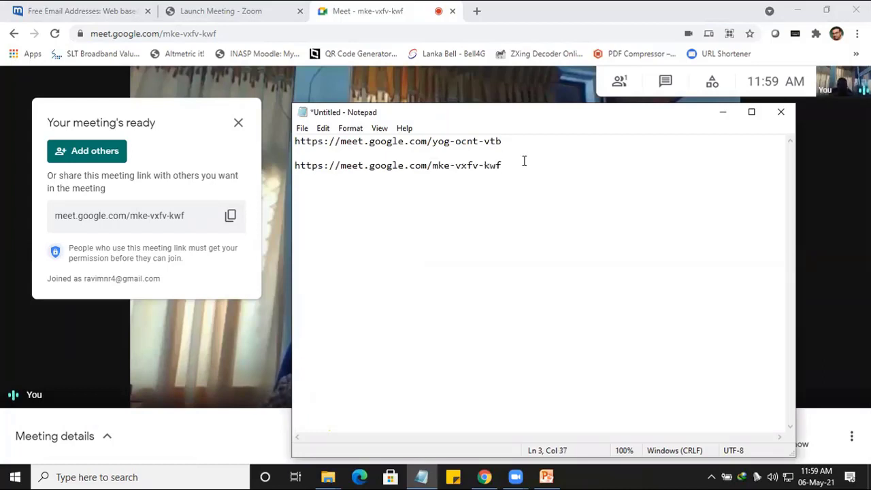
left_click(722, 112)
left_click(237, 125)
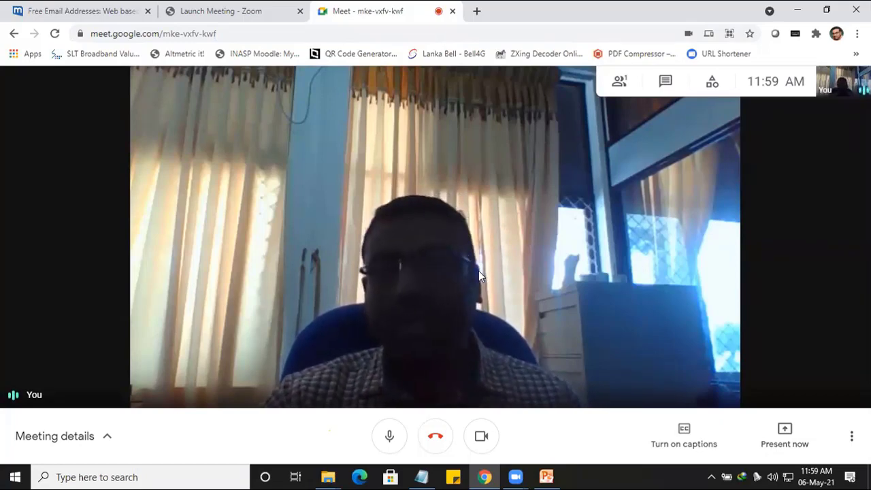
Leave the call and reopen the Google Meet home page from the search results
left_click(14, 34)
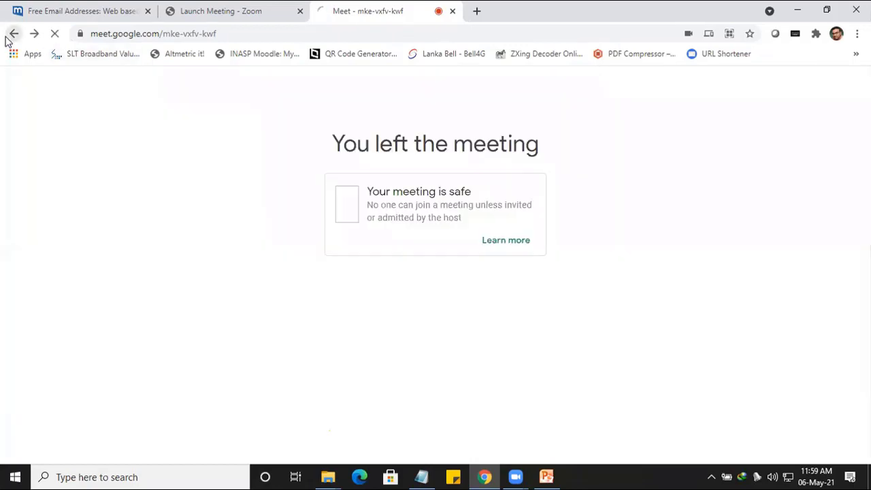
left_click(14, 34)
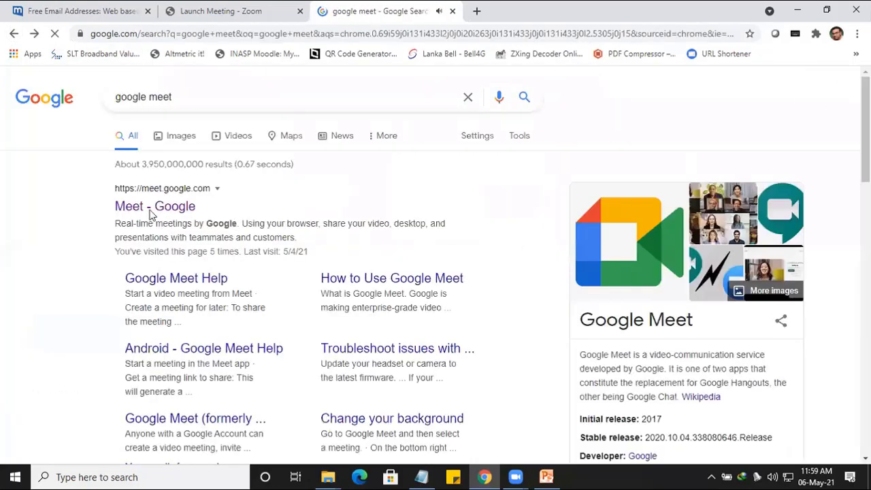
left_click(150, 207)
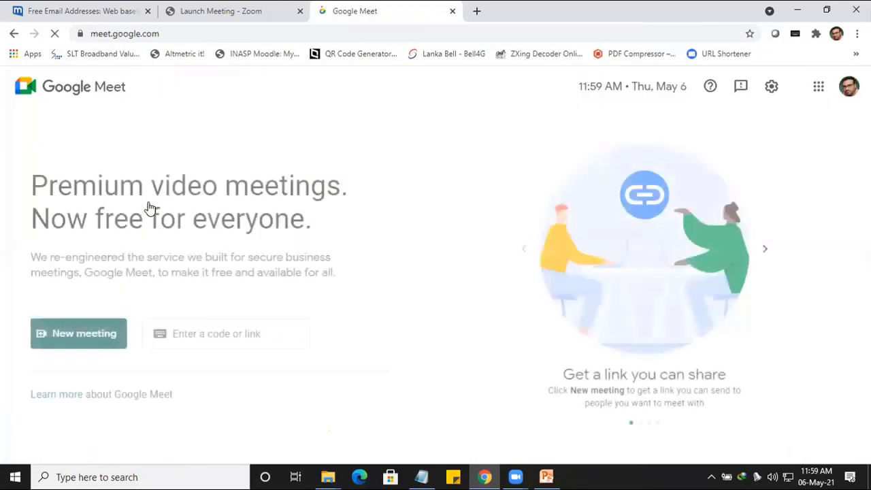
Schedule a new meeting in Google Calendar, then close that Calendar event tab
left_click(119, 339)
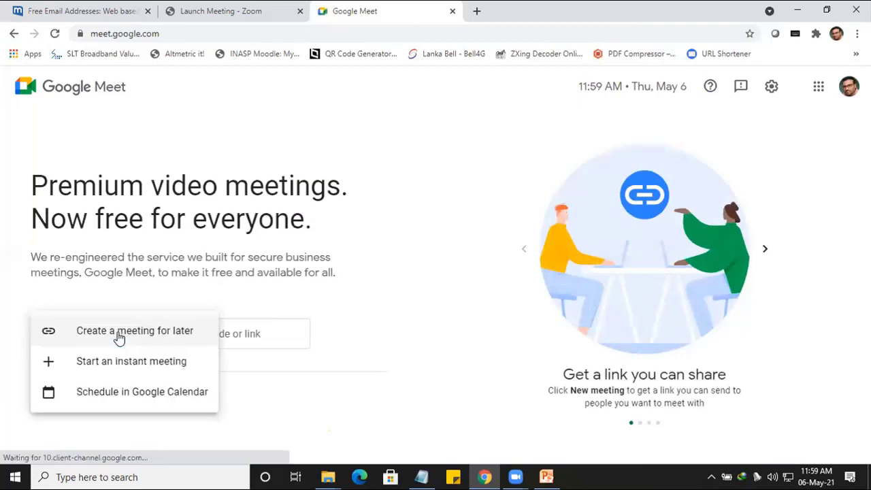
left_click(173, 399)
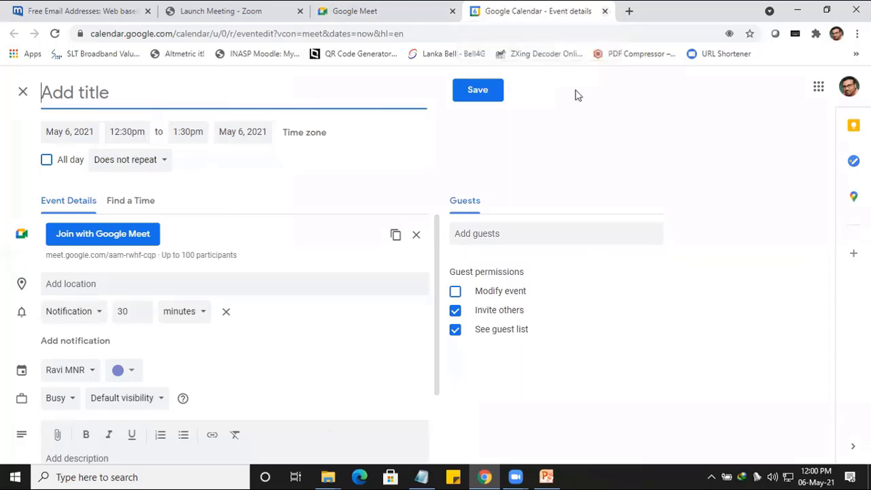
left_click(606, 12)
Present from the Google Meet slide through Google Forms to slide 37, Google Sites, then exit
left_click(547, 477)
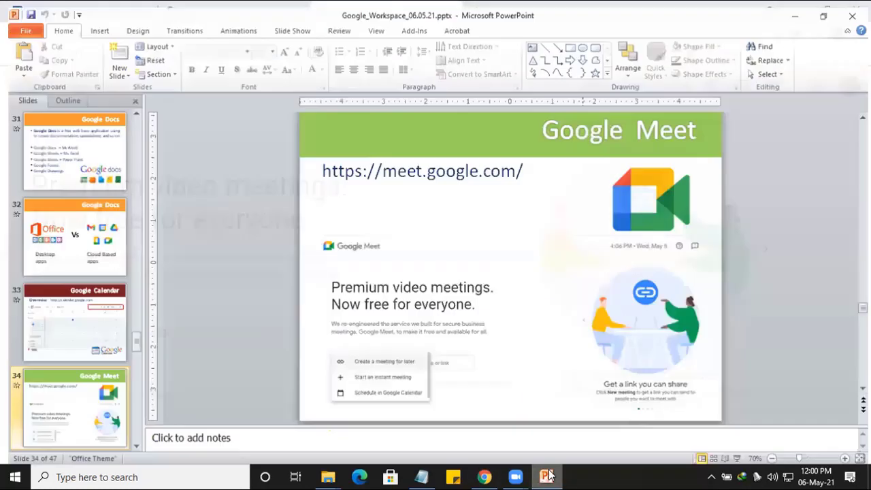
left_click(738, 457)
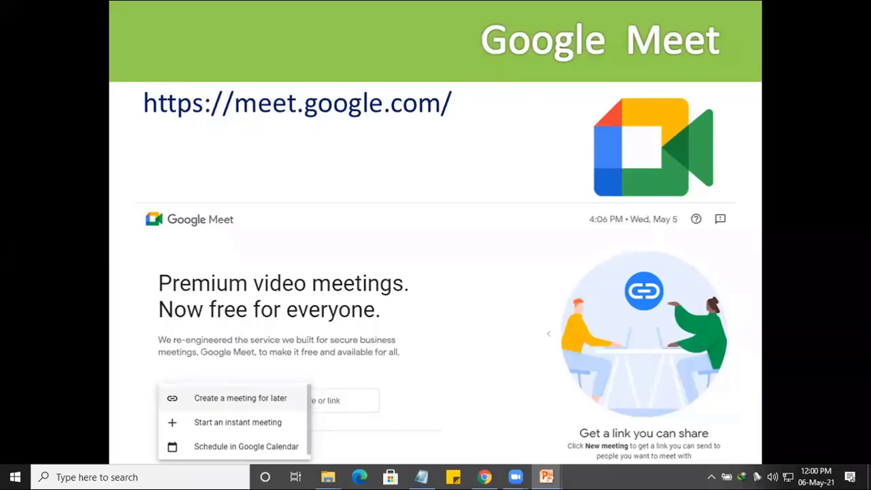
key("Right")
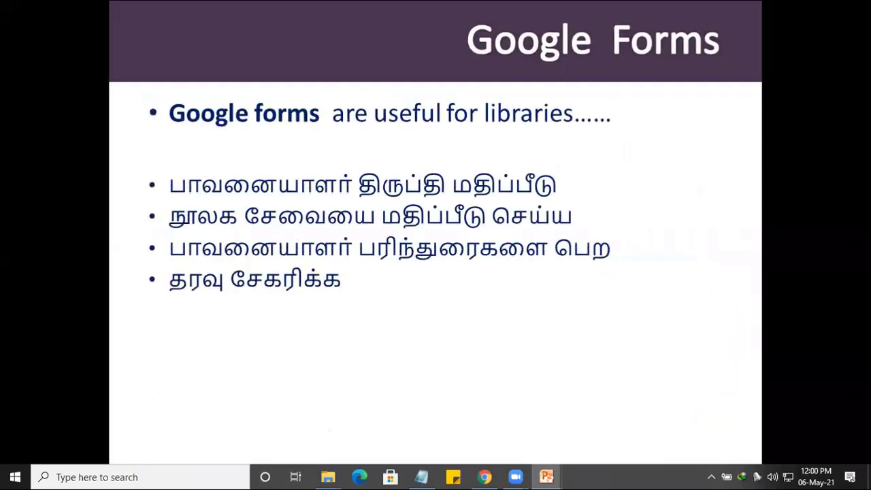
key("Right")
key("Right")
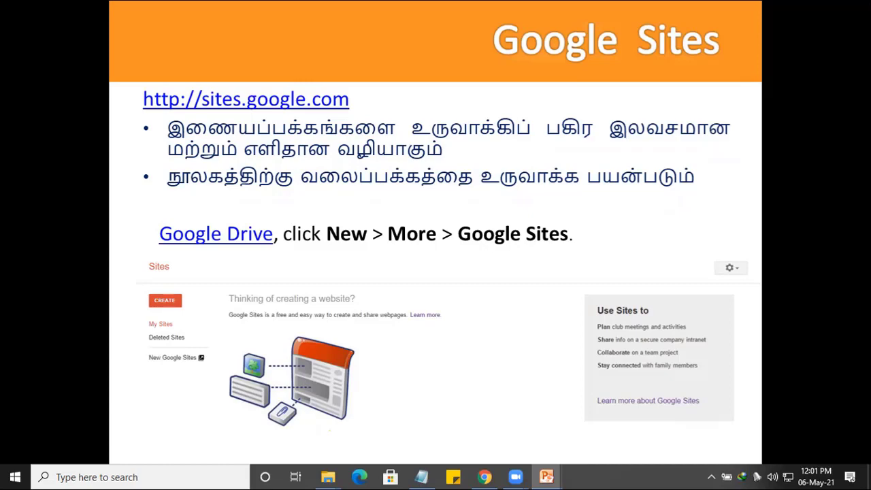
key("Escape")
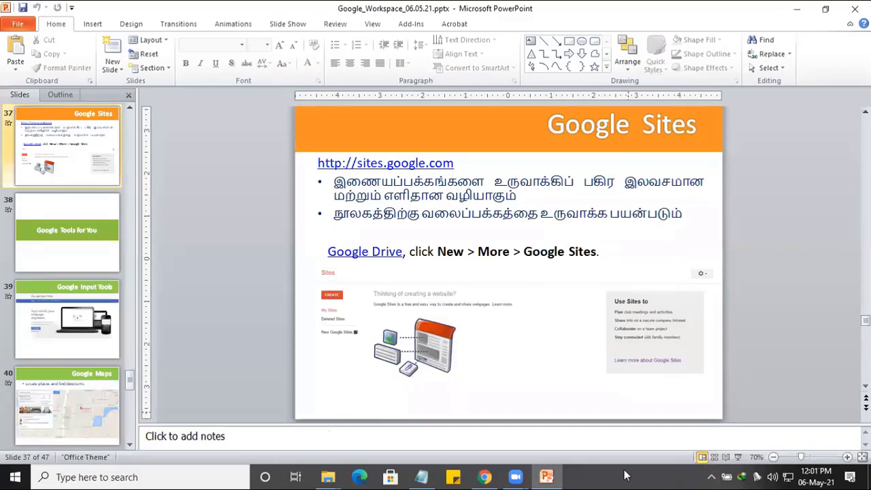
left_click(488, 475)
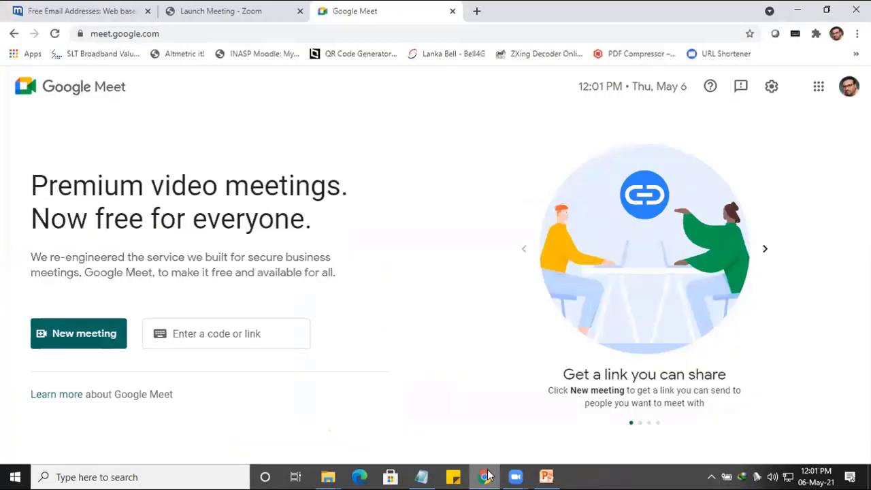
left_click(382, 35)
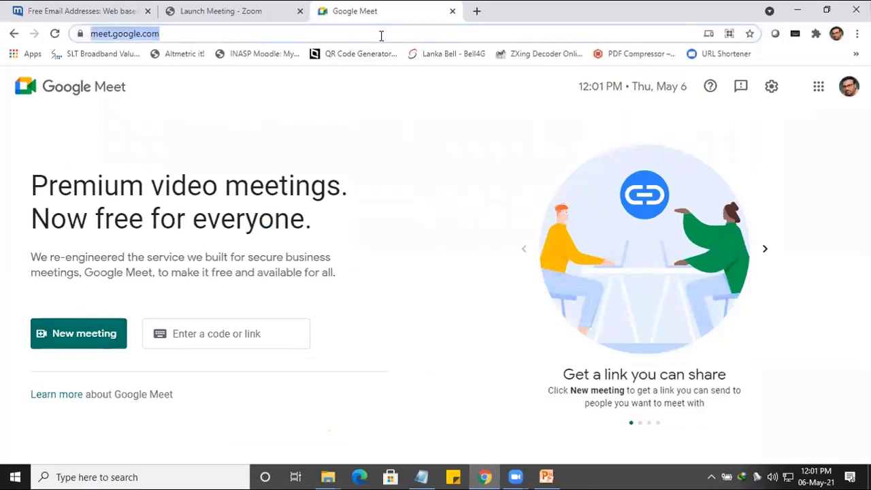
type("www.")
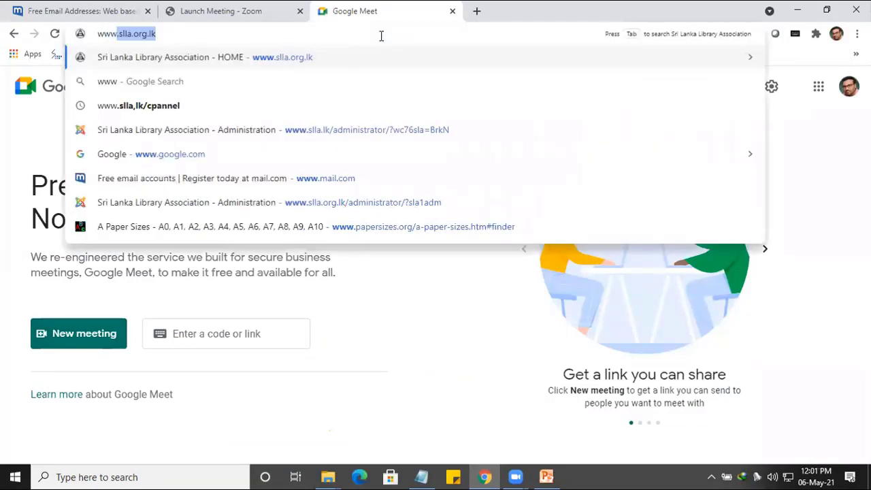
type("g")
key("Return")
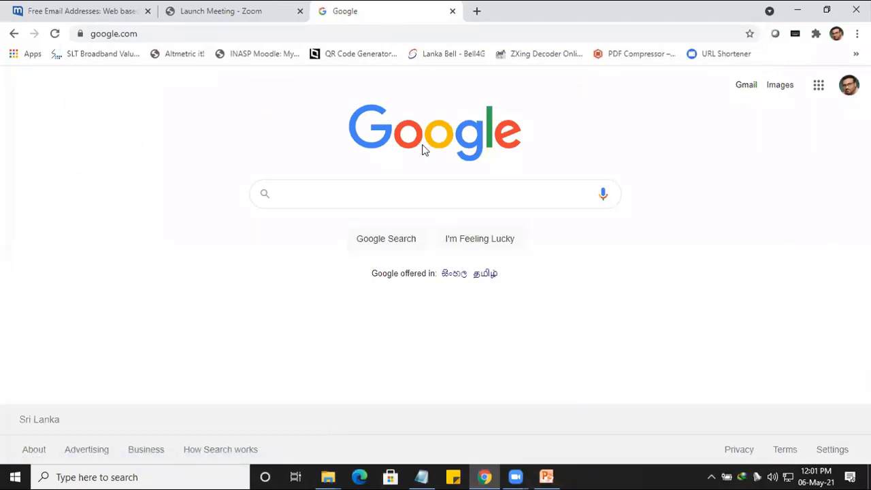
type("google")
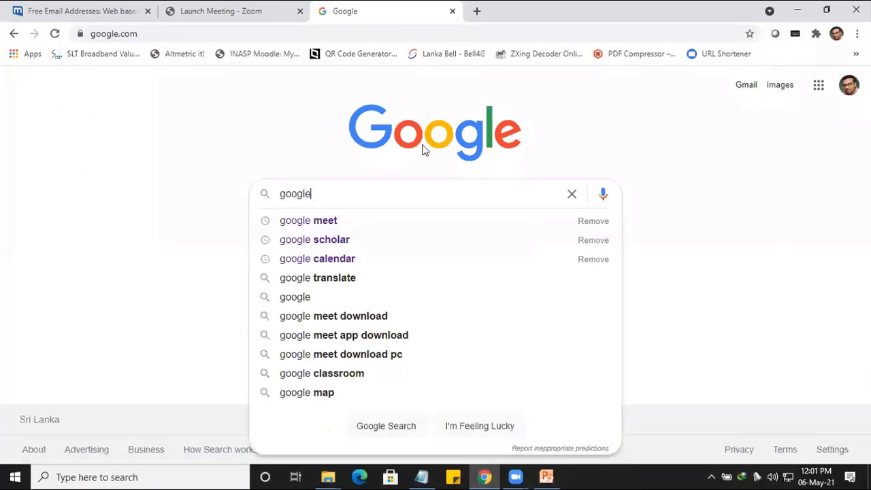
type(" site")
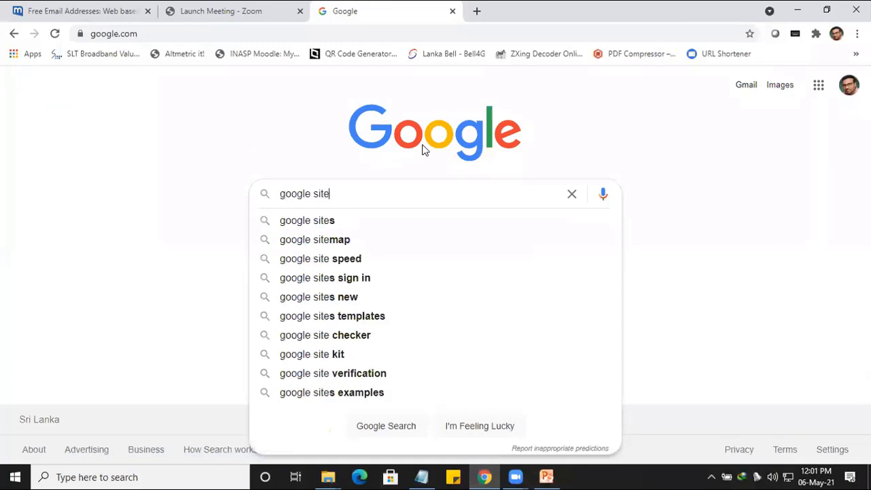
left_click(332, 222)
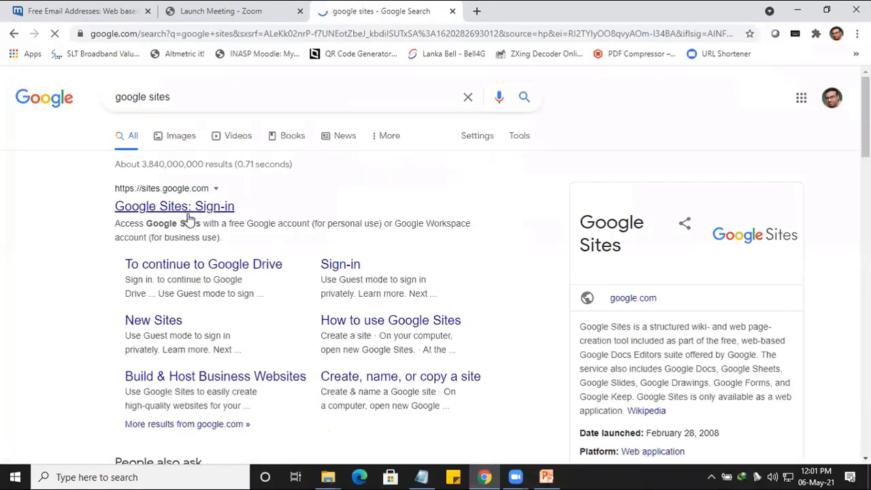
left_click(150, 213)
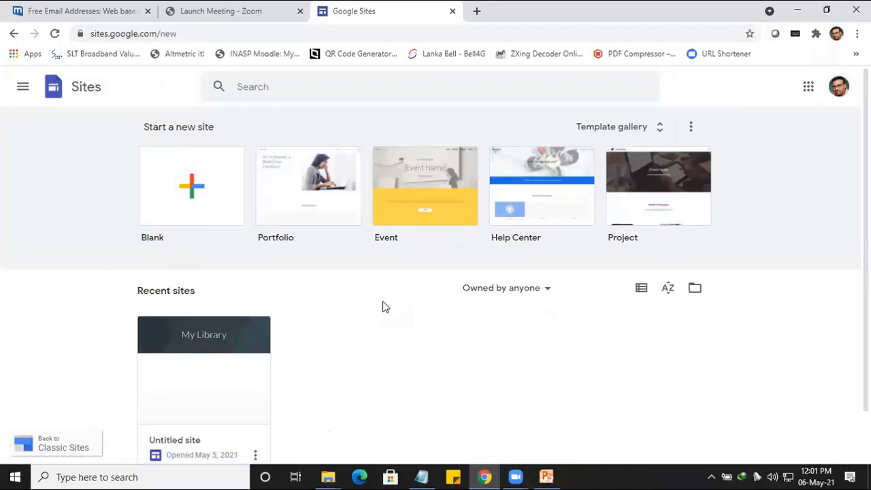
Start a Blank Google Sites site and put the cursor in its 'Your page title' header
left_click(193, 193)
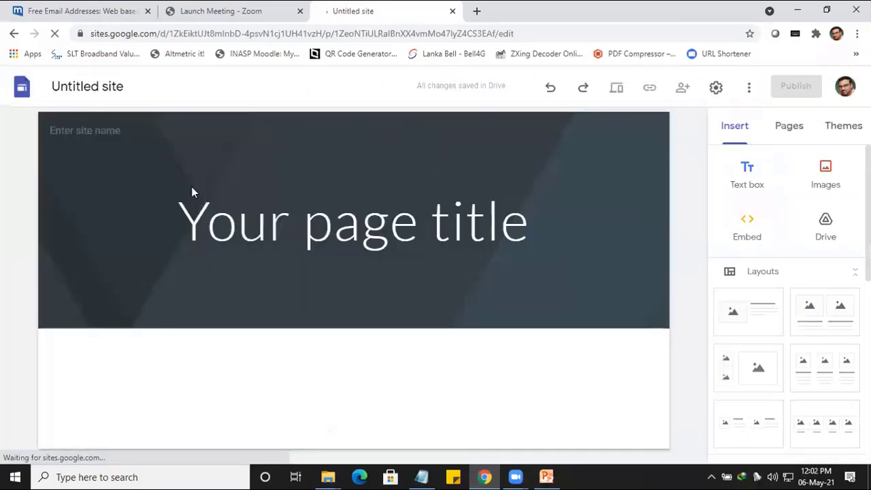
left_click(310, 195)
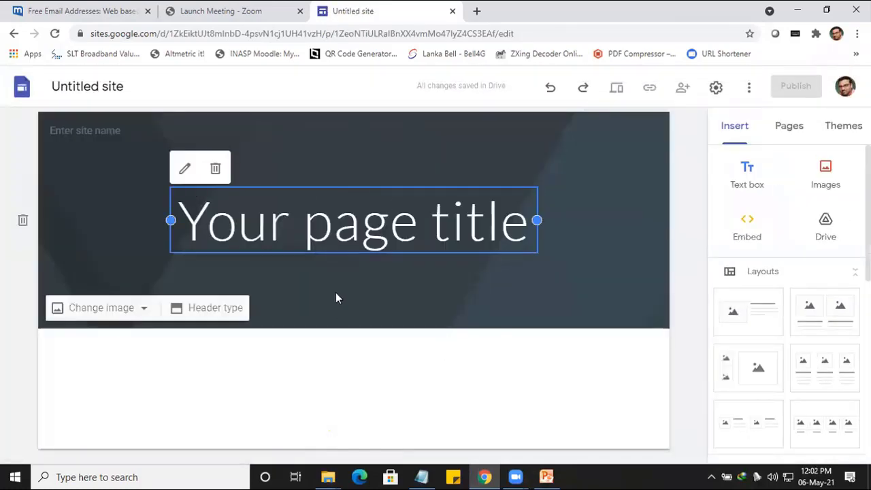
left_click(324, 233)
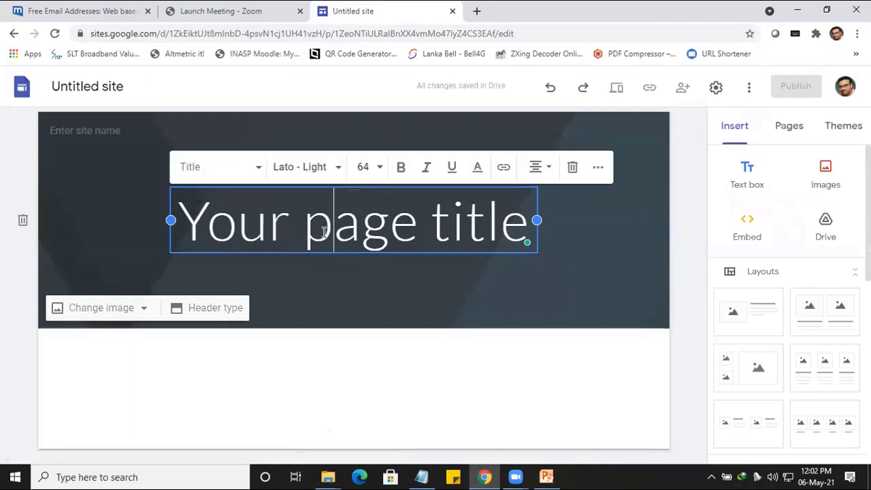